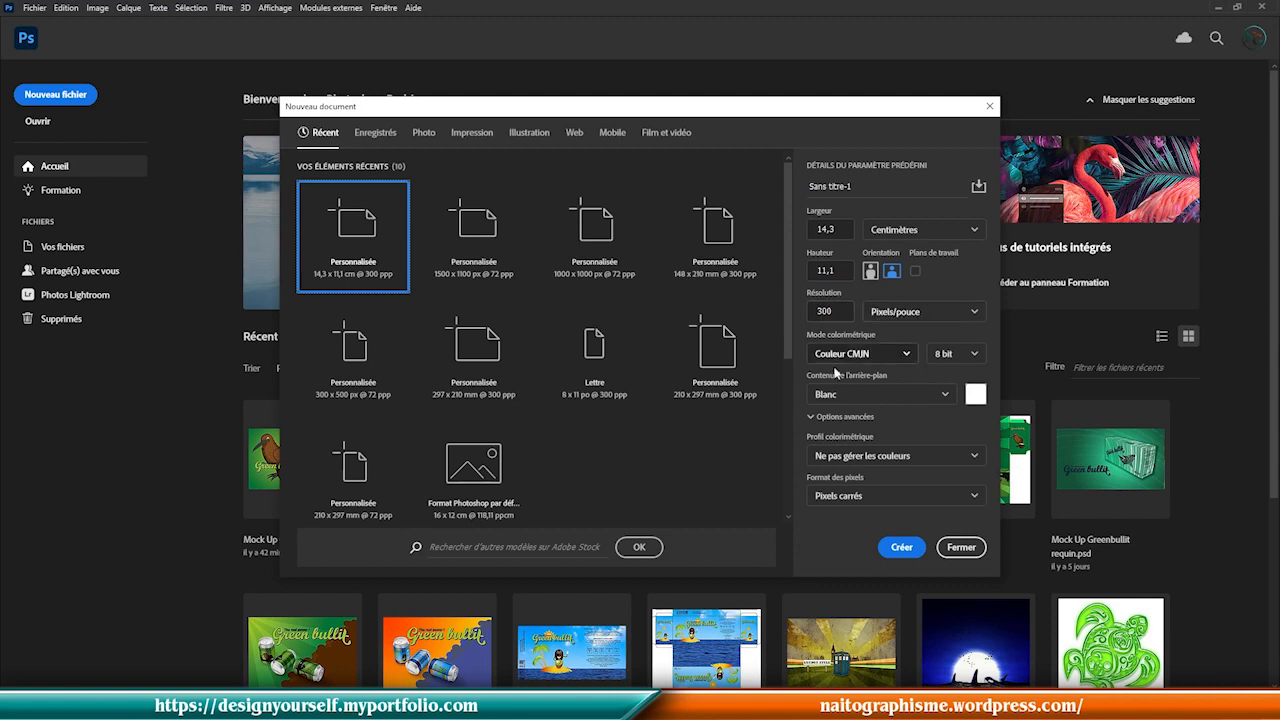
- Create the 14.3 × 11.1 cm, 300 ppi CMYK document and add a gradient fill layer with its gradient open for editing
{"action": "left_click", "coordinate": [901, 548]}
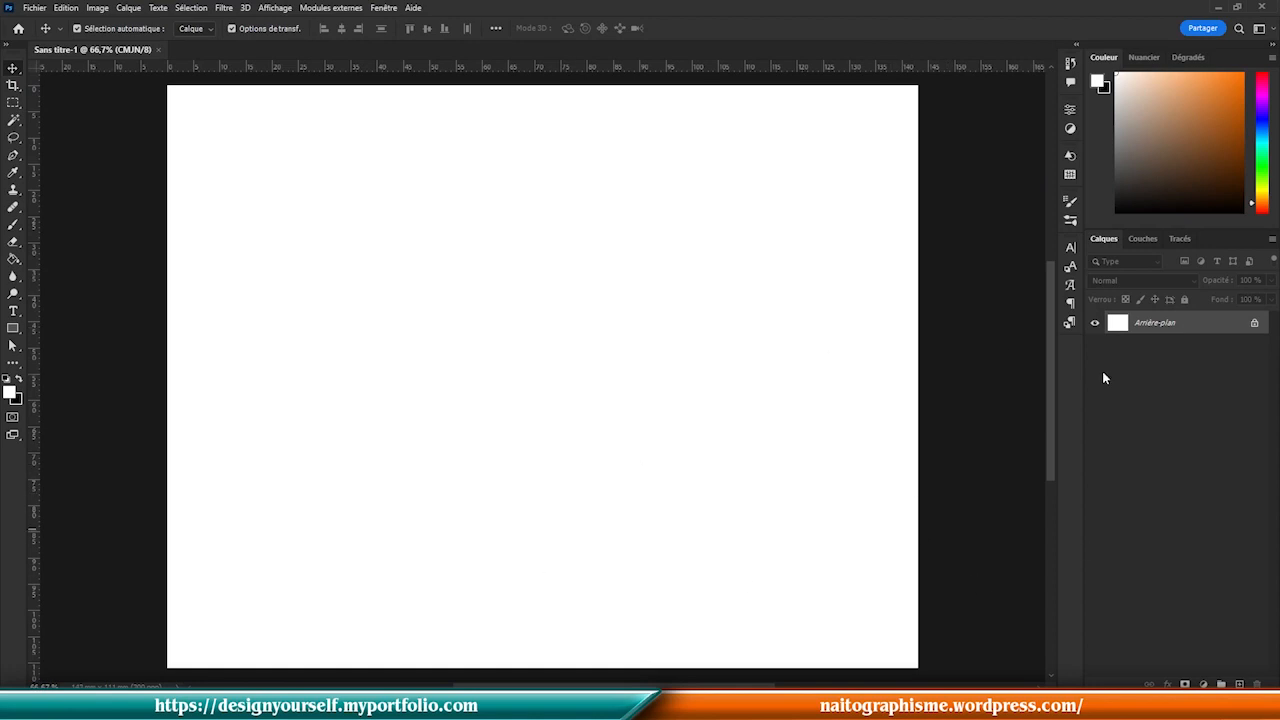
{"action": "left_click", "coordinate": [1203, 684]}
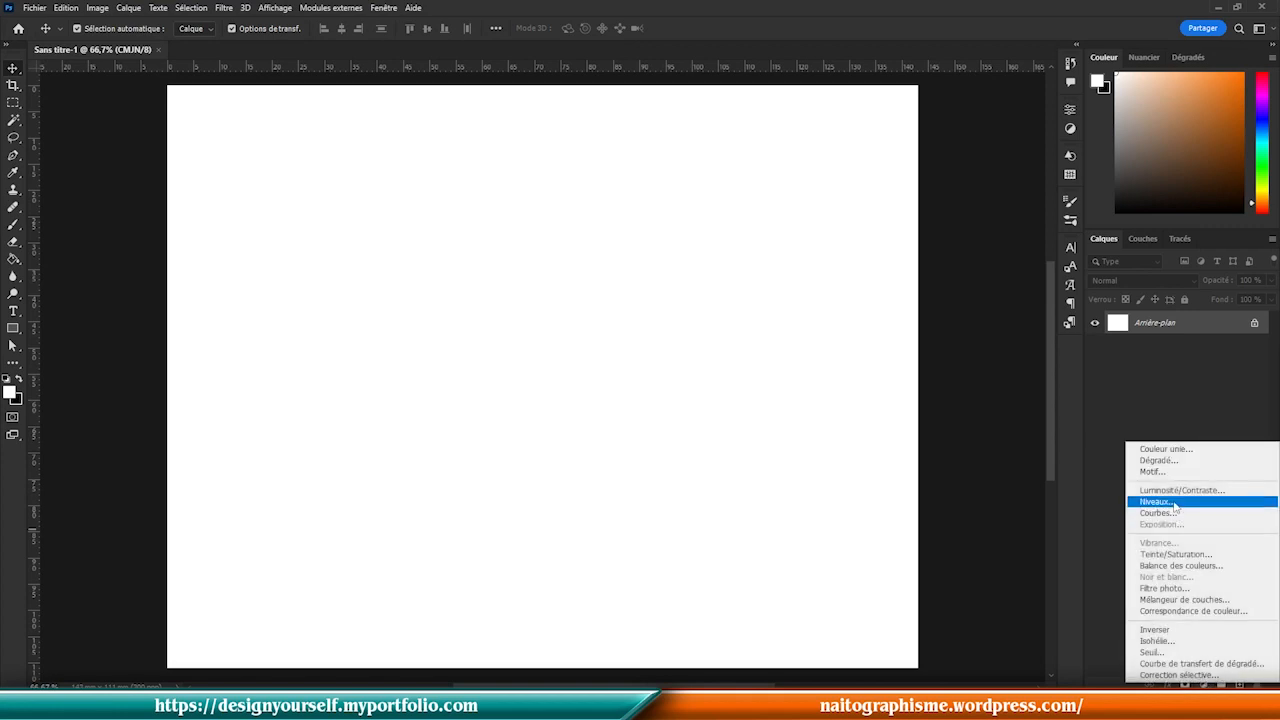
{"action": "left_click", "coordinate": [1160, 458]}
{"action": "left_click", "coordinate": [807, 354]}
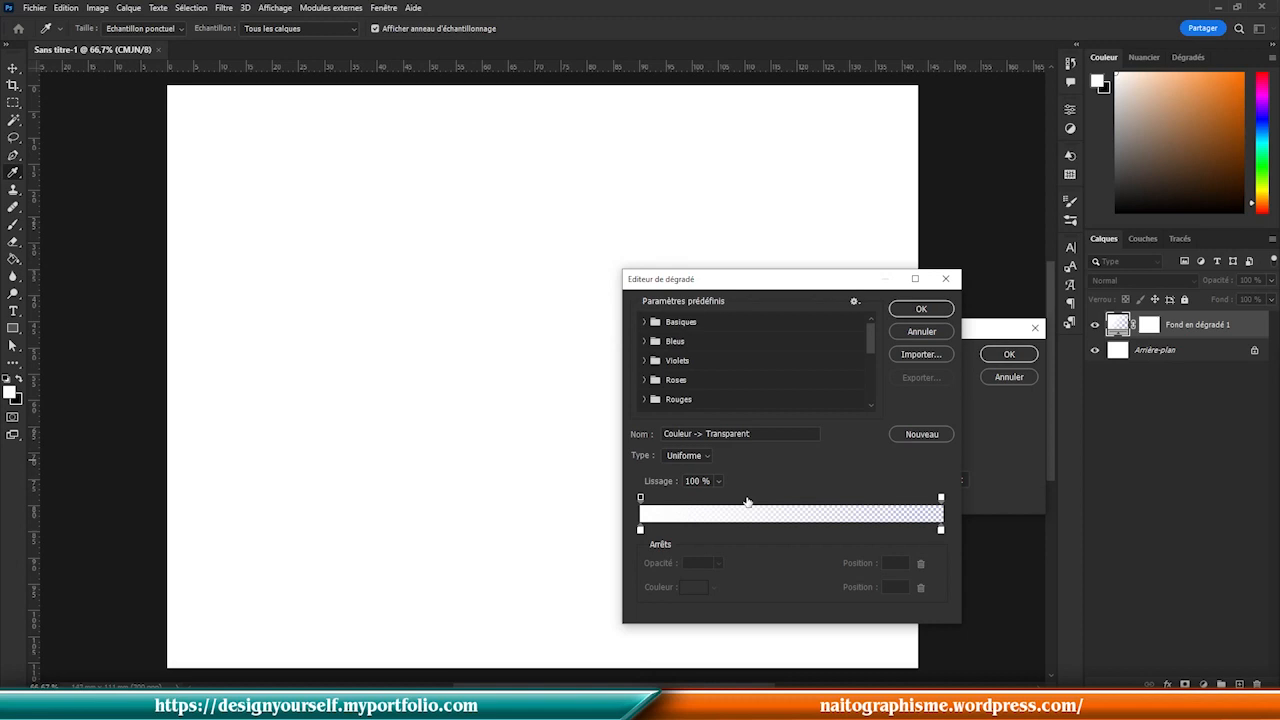
- Set the gradient's starting colour stop to hex 131a40
{"action": "left_click", "coordinate": [641, 531]}
{"action": "left_click", "coordinate": [694, 588]}
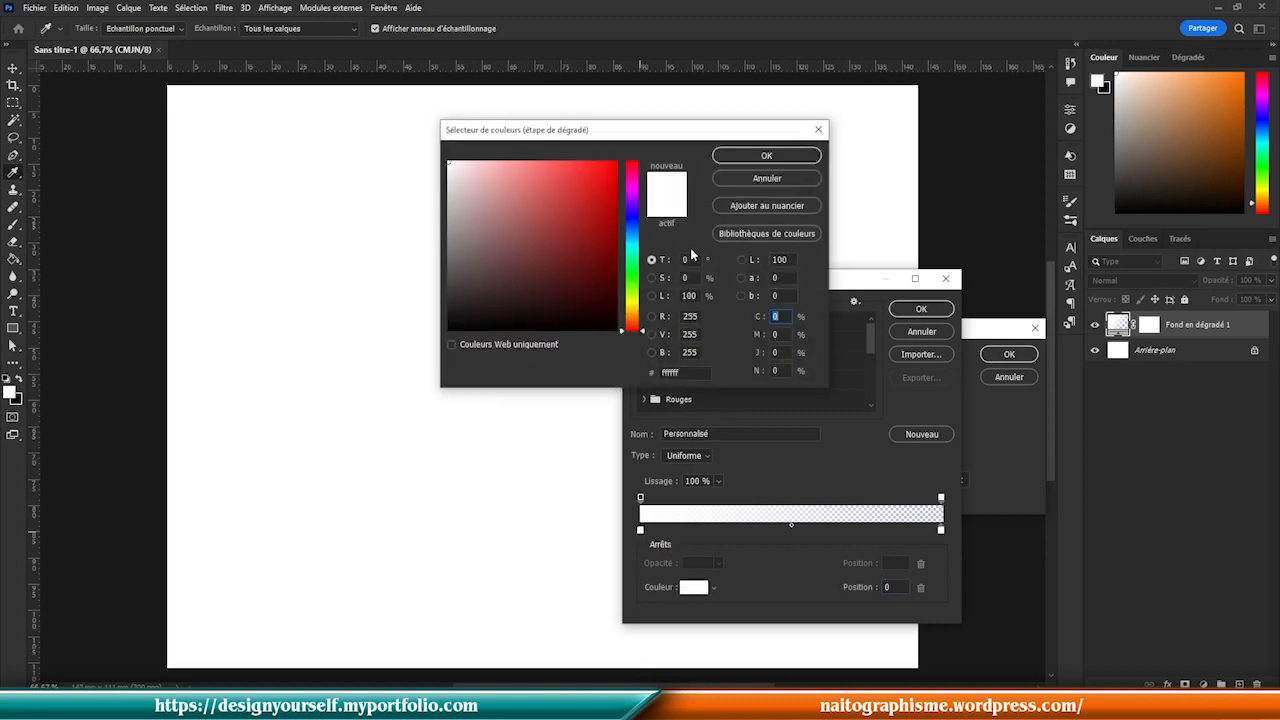
{"action": "key", "text": "alt+Tab"}
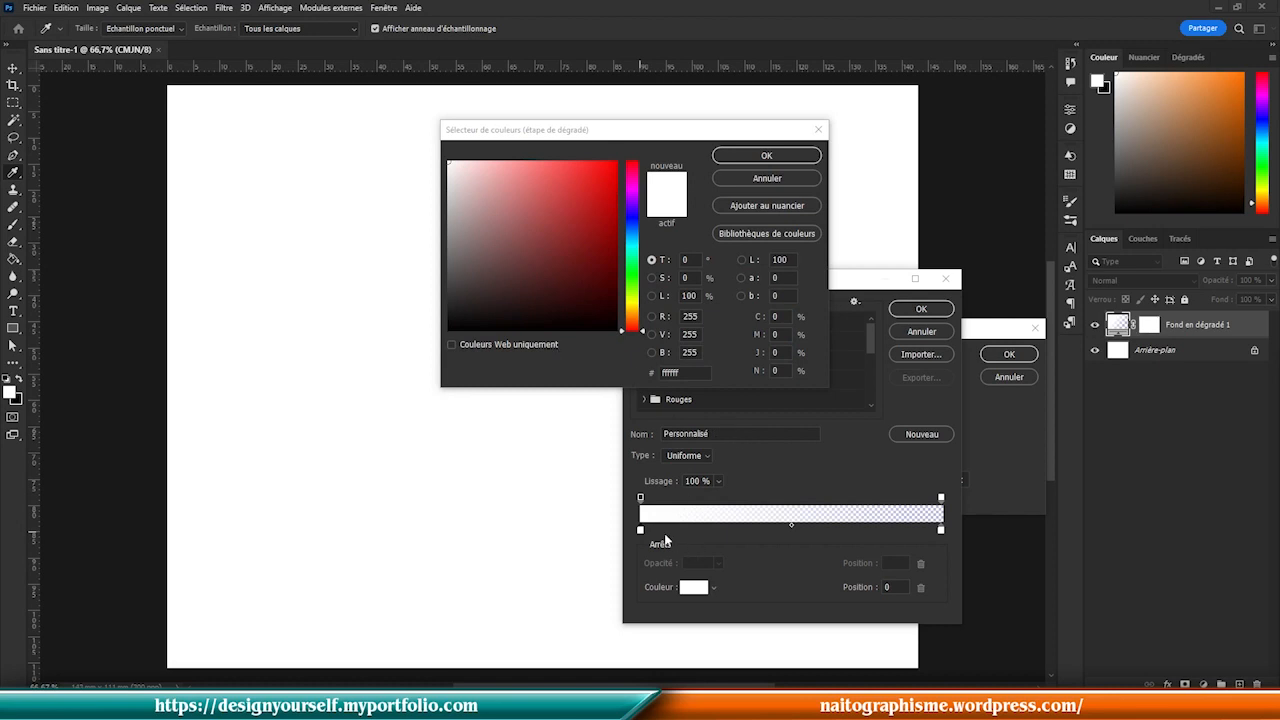
{"action": "left_click", "coordinate": [654, 378]}
{"action": "left_click_drag", "start_coordinate": [684, 374], "coordinate": [649, 375]}
{"action": "type", "text": "13"}
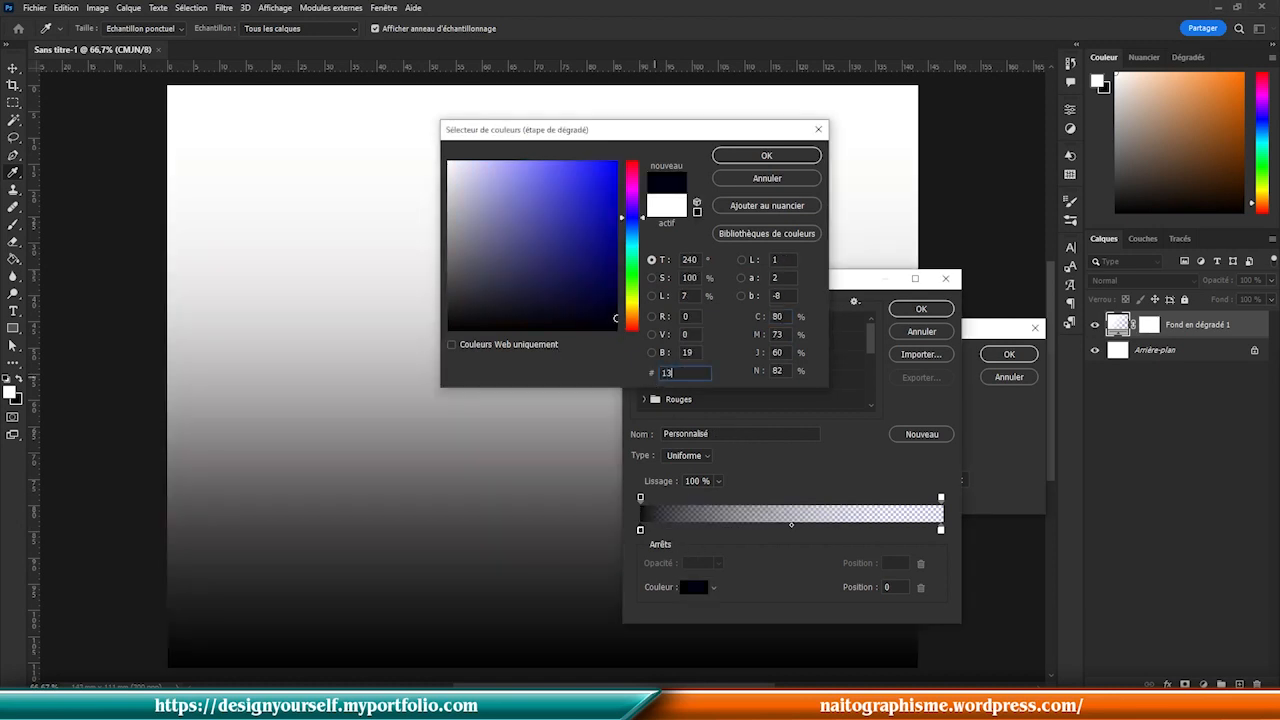
{"action": "type", "text": "1a40"}
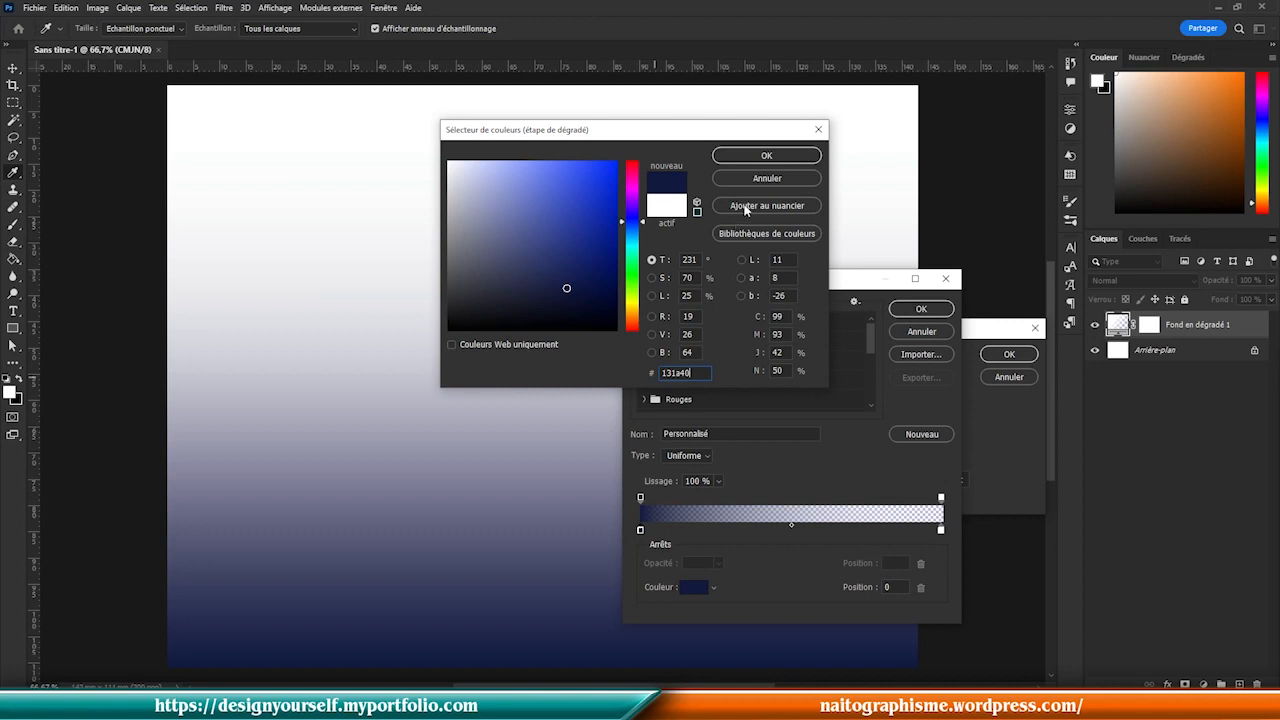
{"action": "left_click", "coordinate": [767, 157]}
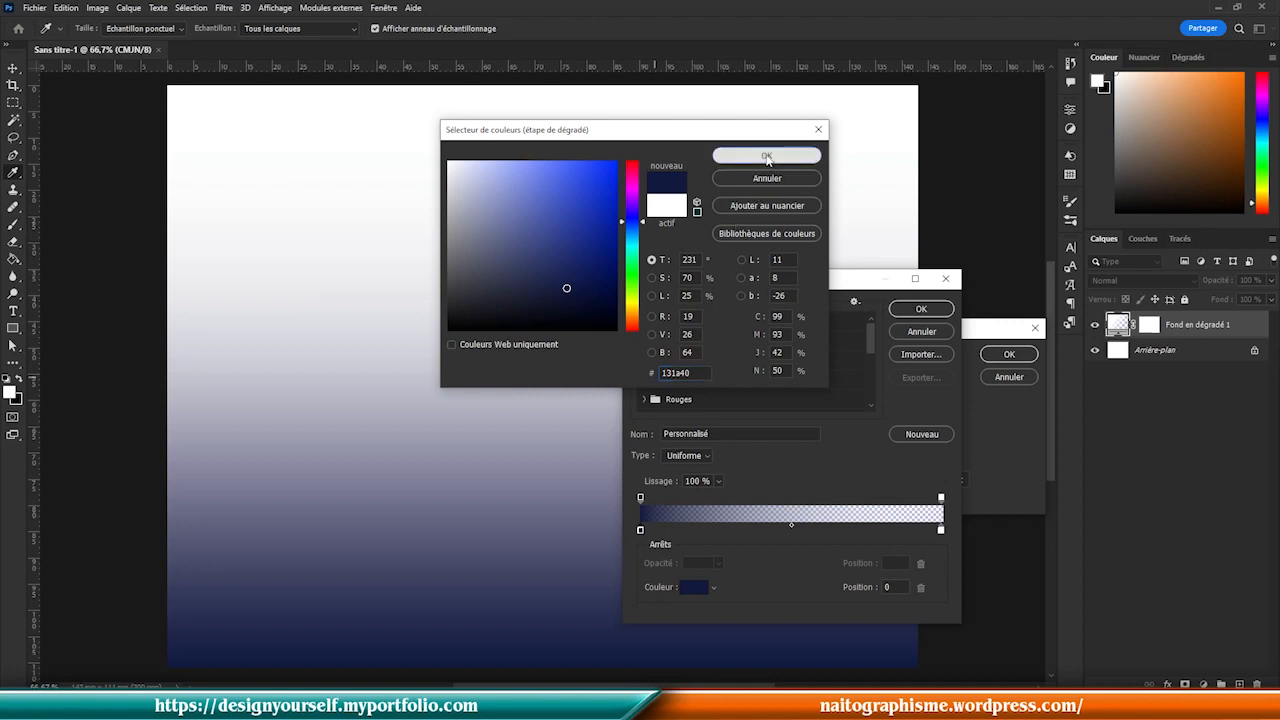
- Make the gradient's end stop fully opaque, set its colour to black (000000), and accept the gradient
{"action": "left_click", "coordinate": [941, 497]}
{"action": "left_click", "coordinate": [718, 563]}
{"action": "left_click_drag", "start_coordinate": [714, 578], "coordinate": [802, 580]}
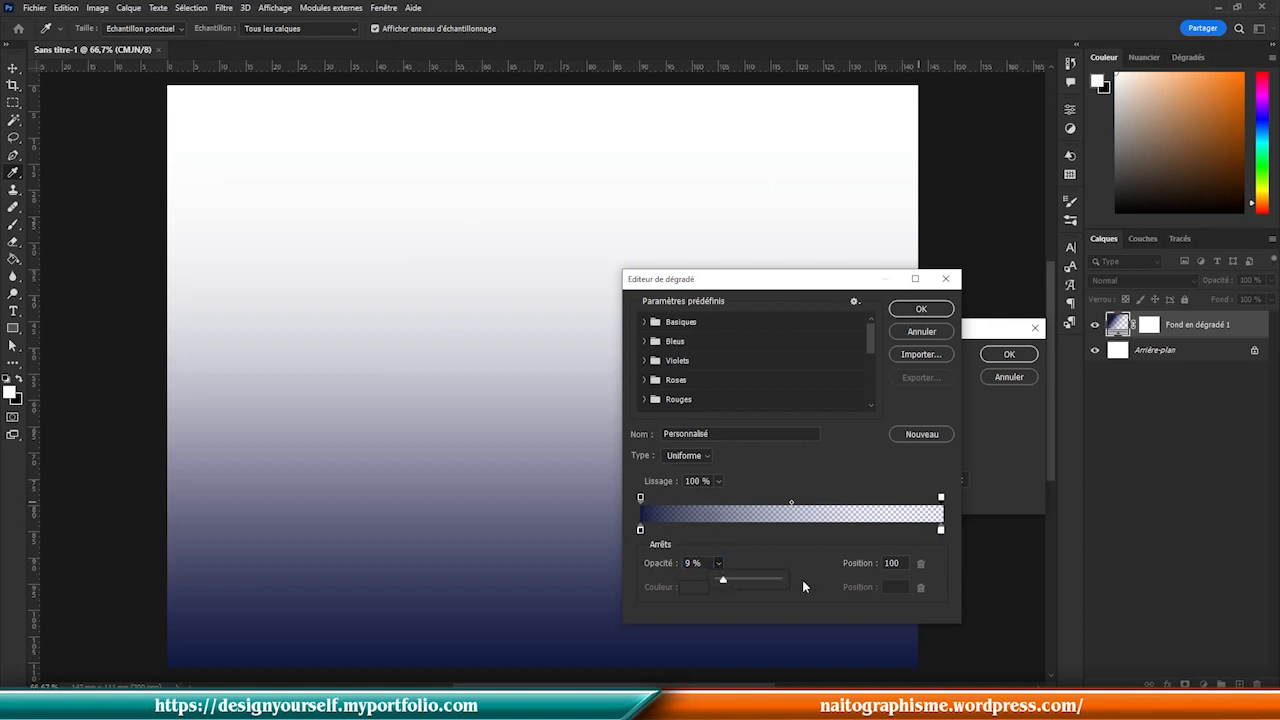
{"action": "left_click", "coordinate": [941, 535]}
{"action": "left_click", "coordinate": [693, 587]}
{"action": "left_click", "coordinate": [592, 280]}
{"action": "left_click_drag", "start_coordinate": [476, 341], "coordinate": [286, 400]}
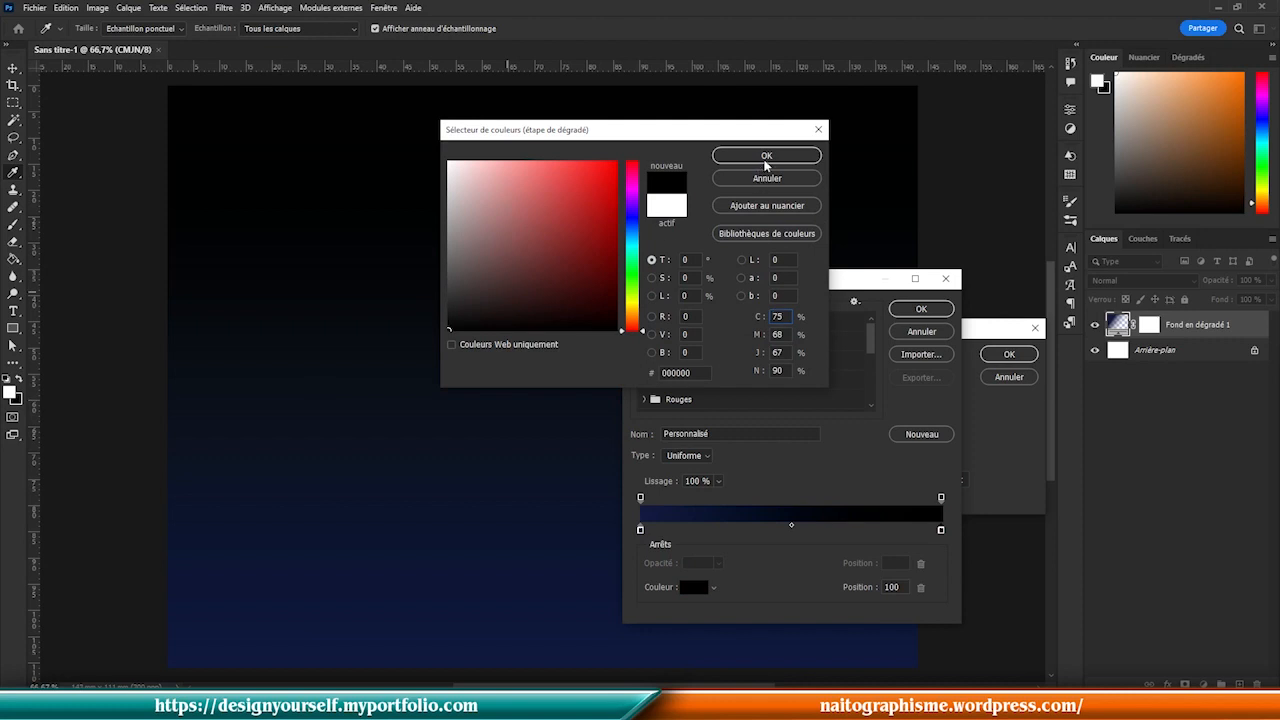
{"action": "left_click", "coordinate": [766, 156]}
{"action": "left_click", "coordinate": [921, 309]}
- Change the gradient fill style to Radial and set its starting colour stop to hex 373b8c
{"action": "left_click", "coordinate": [793, 375]}
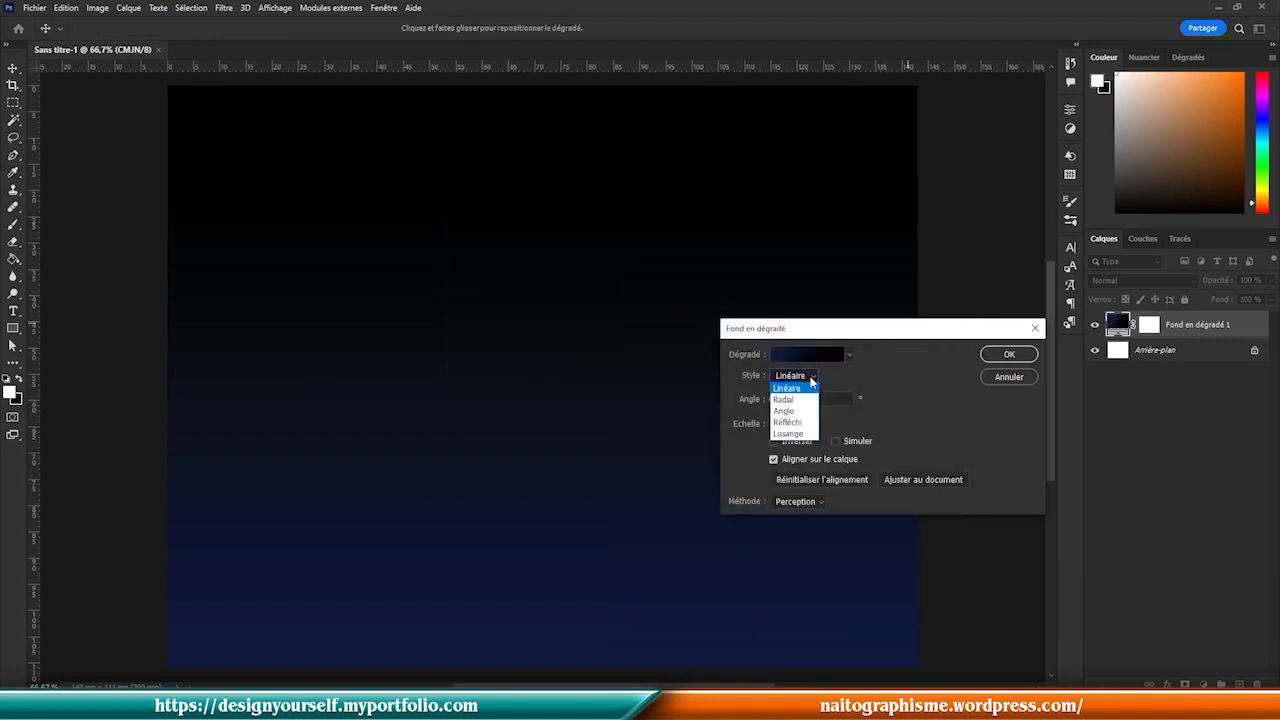
{"action": "left_click", "coordinate": [791, 391]}
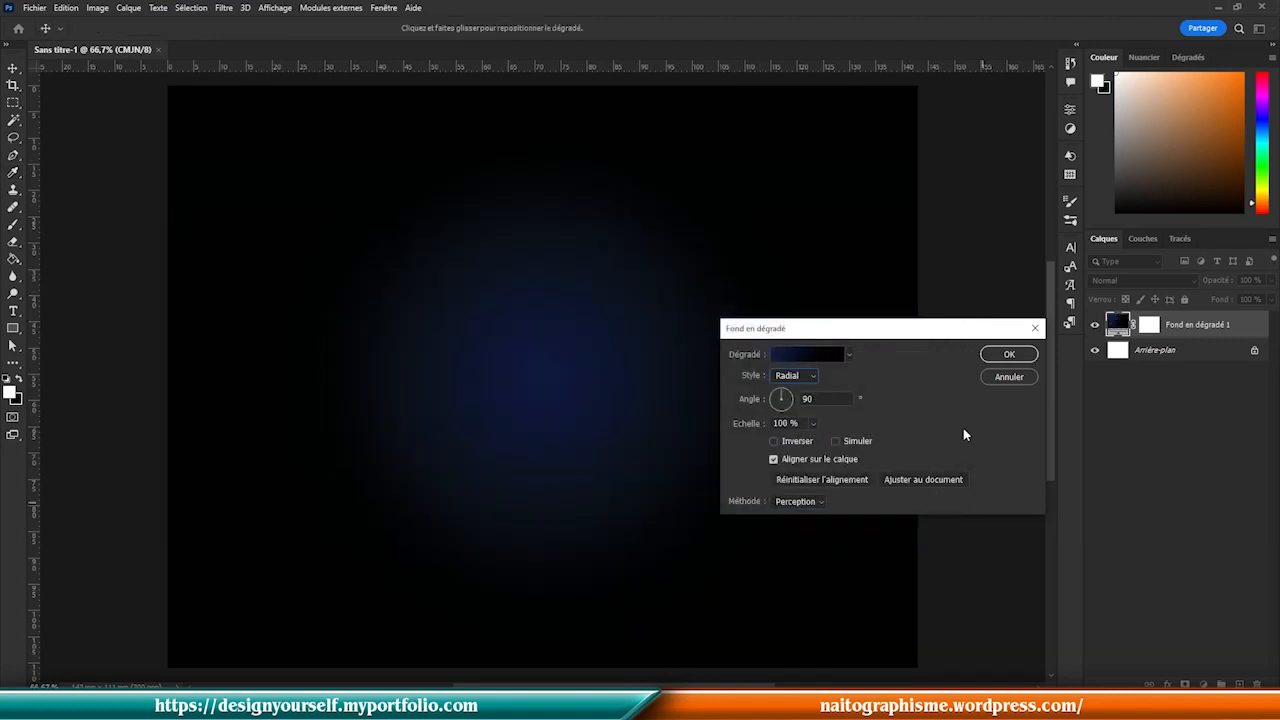
{"action": "left_click", "coordinate": [799, 364]}
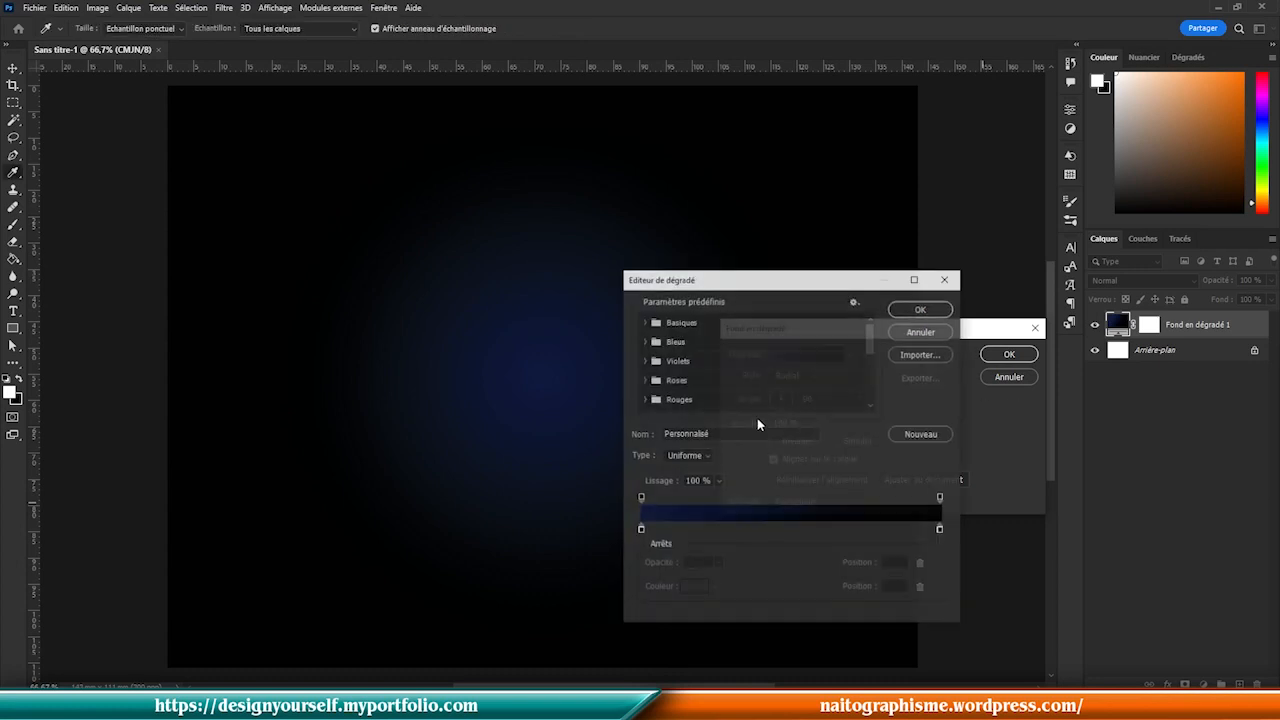
{"action": "left_click", "coordinate": [640, 529]}
{"action": "left_click", "coordinate": [695, 588]}
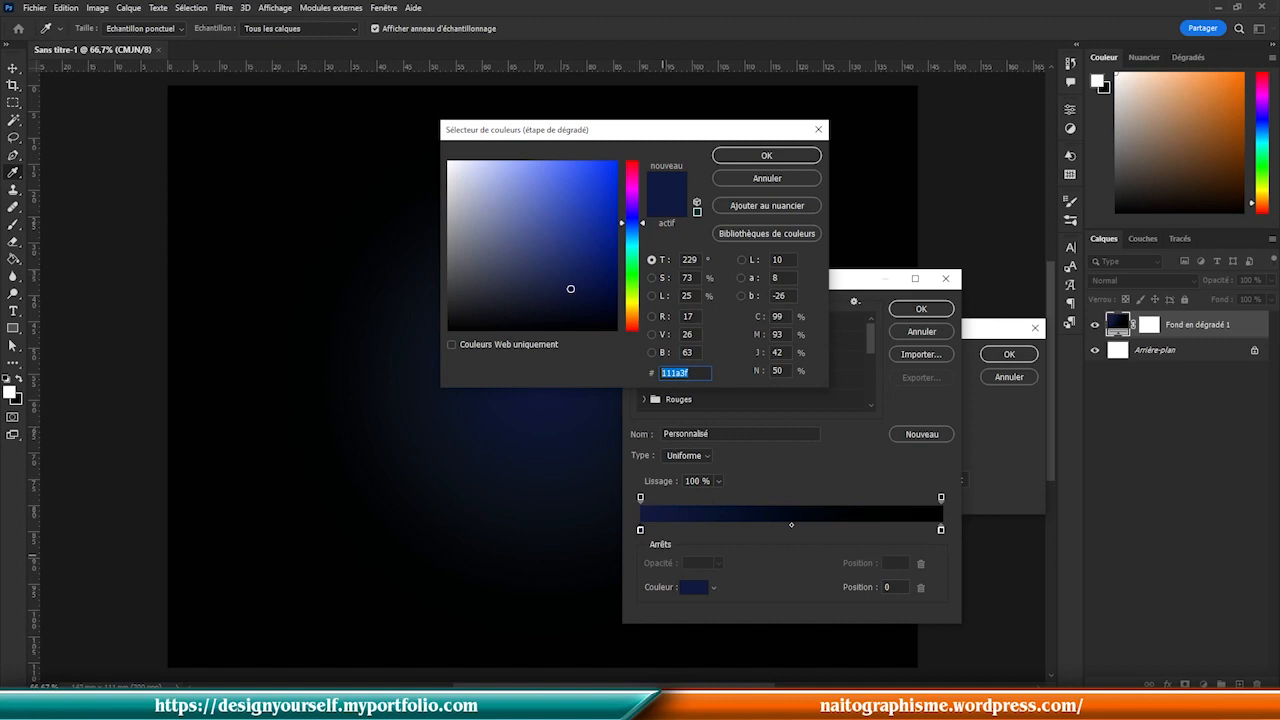
{"action": "type", "text": "373"}
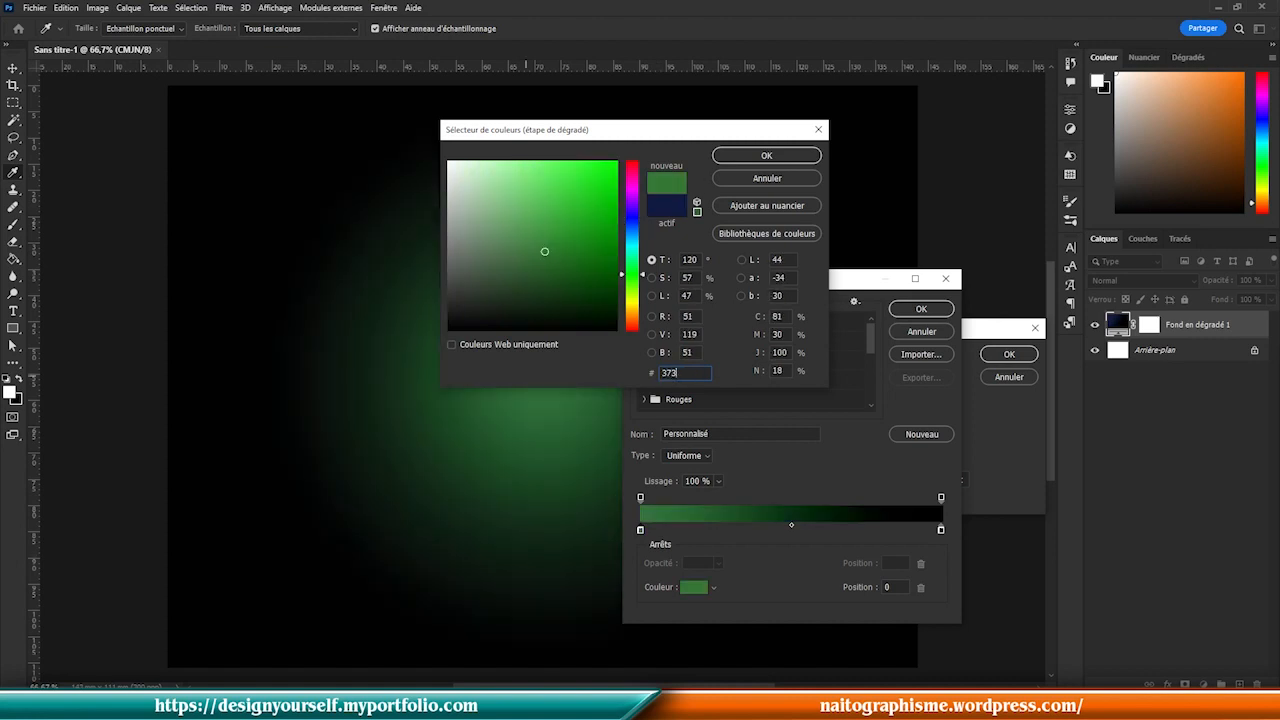
{"action": "type", "text": "b8c"}
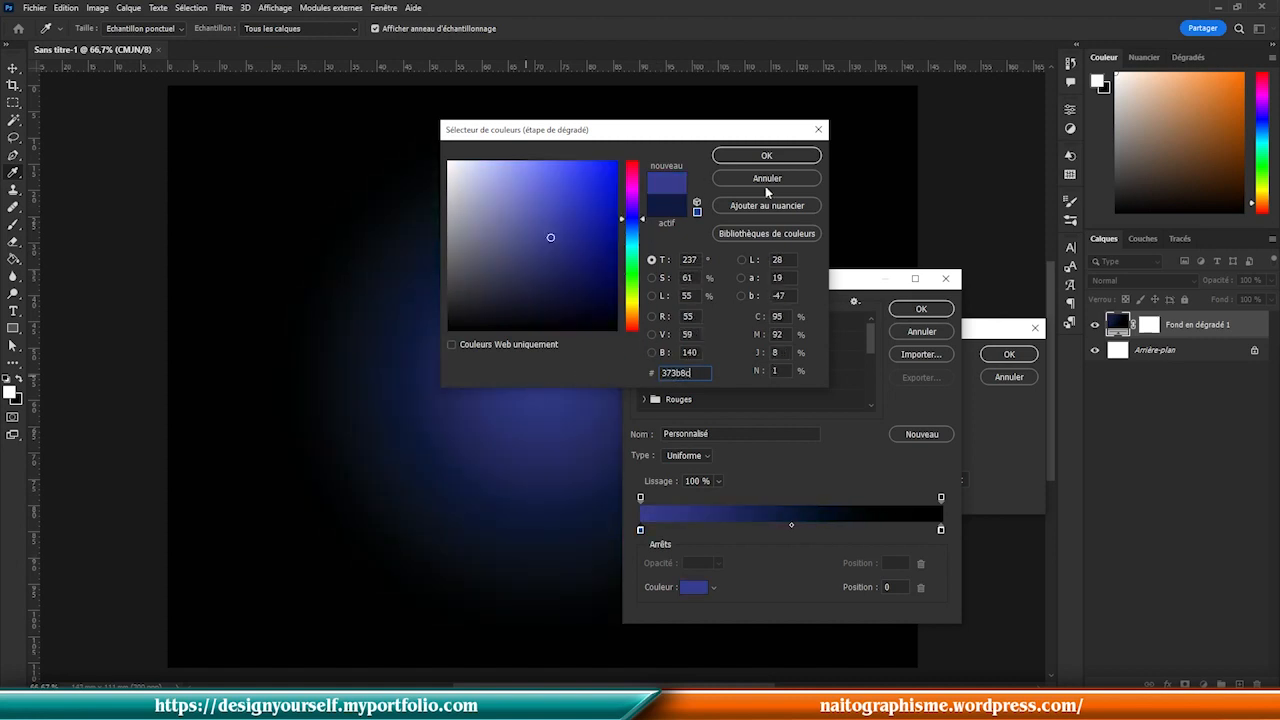
{"action": "left_click", "coordinate": [767, 156]}
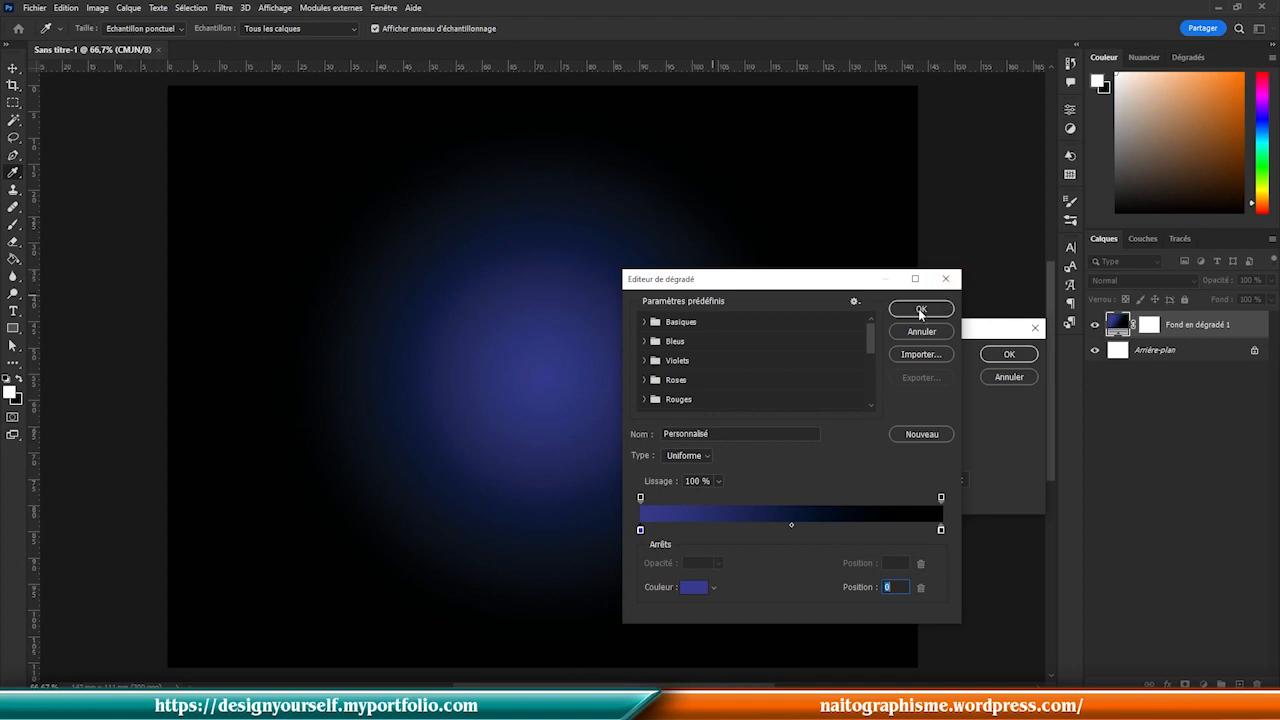
{"action": "left_click_drag", "start_coordinate": [794, 531], "coordinate": [797, 557]}
{"action": "left_click", "coordinate": [640, 531]}
{"action": "left_click", "coordinate": [792, 527]}
- Accept the edited gradient, scale the radial fill to 152%, and apply the fill layer
{"action": "left_click", "coordinate": [921, 309]}
{"action": "left_click", "coordinate": [813, 423]}
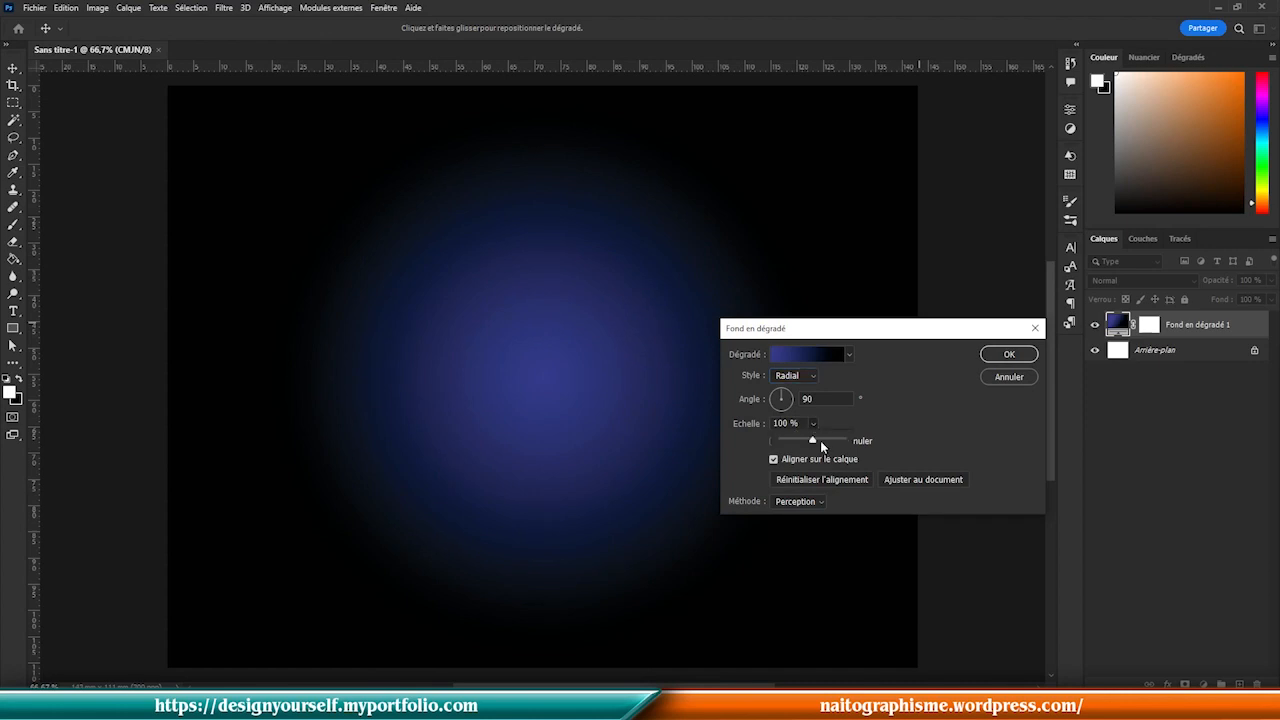
{"action": "left_click_drag", "start_coordinate": [816, 442], "coordinate": [819, 441]}
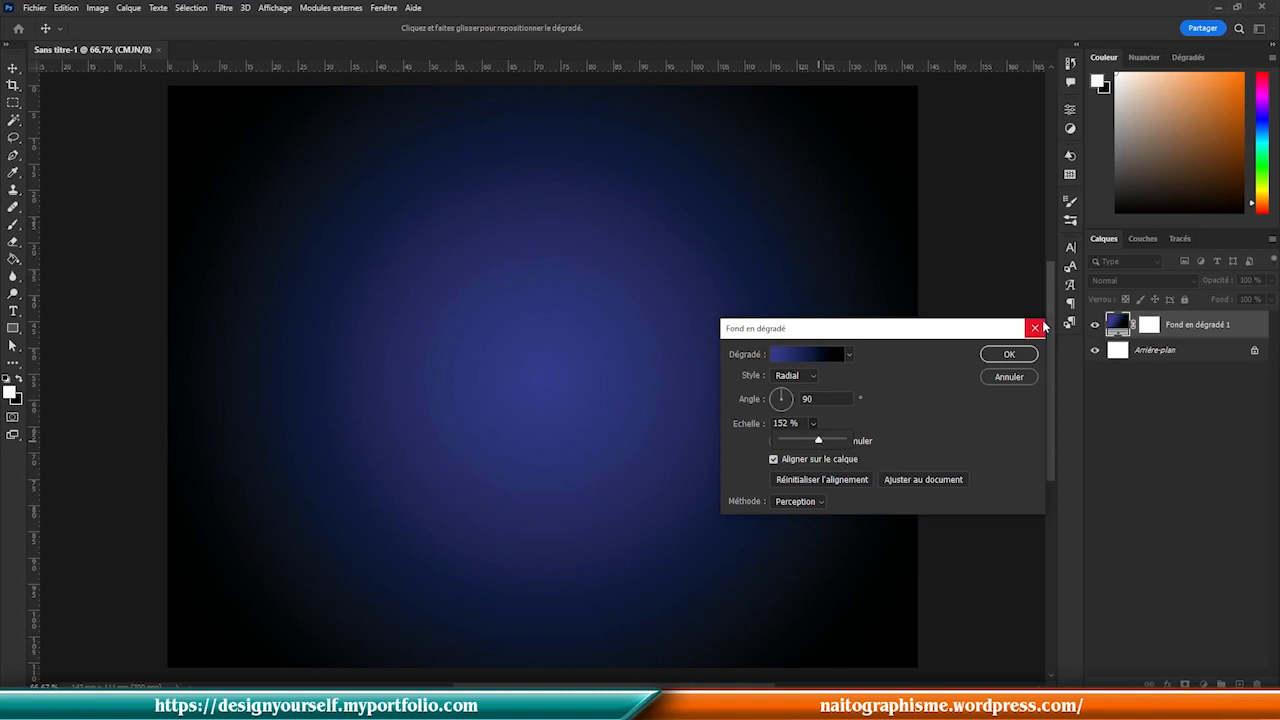
{"action": "left_click", "coordinate": [1009, 356]}
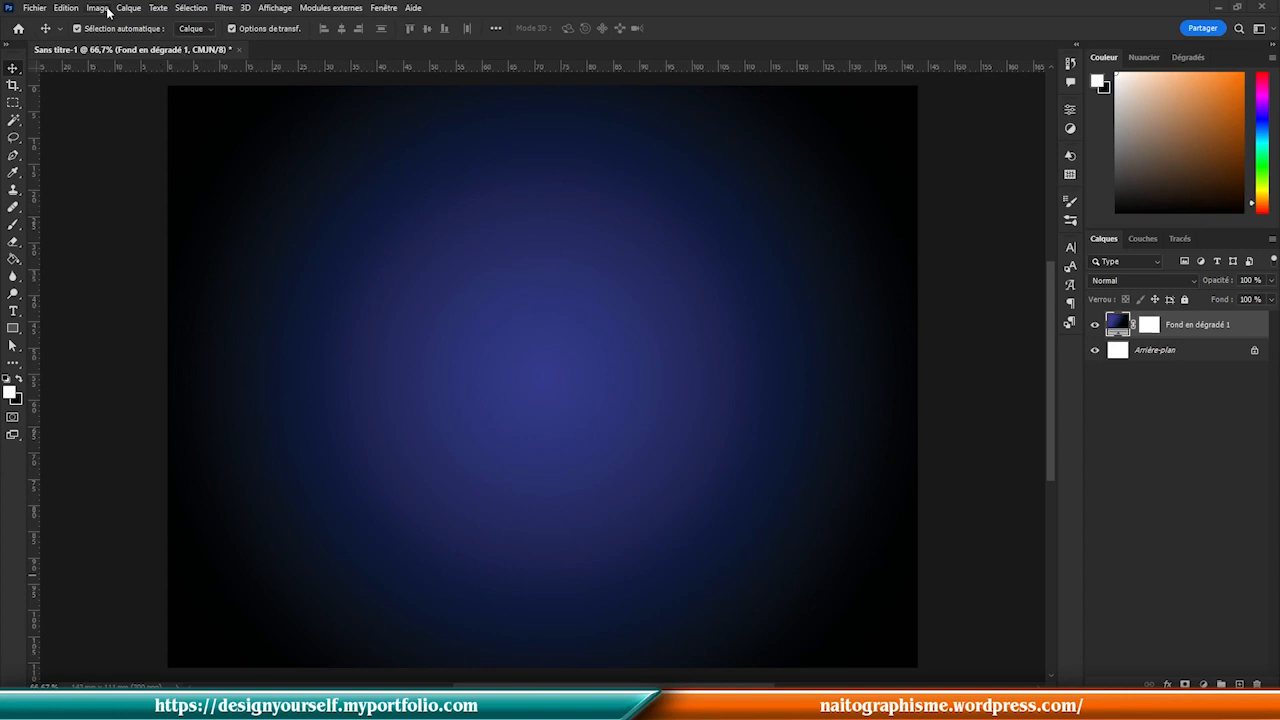
- Activate the Type tool and set its font to Universal Serif Regular
{"action": "left_click", "coordinate": [157, 9]}
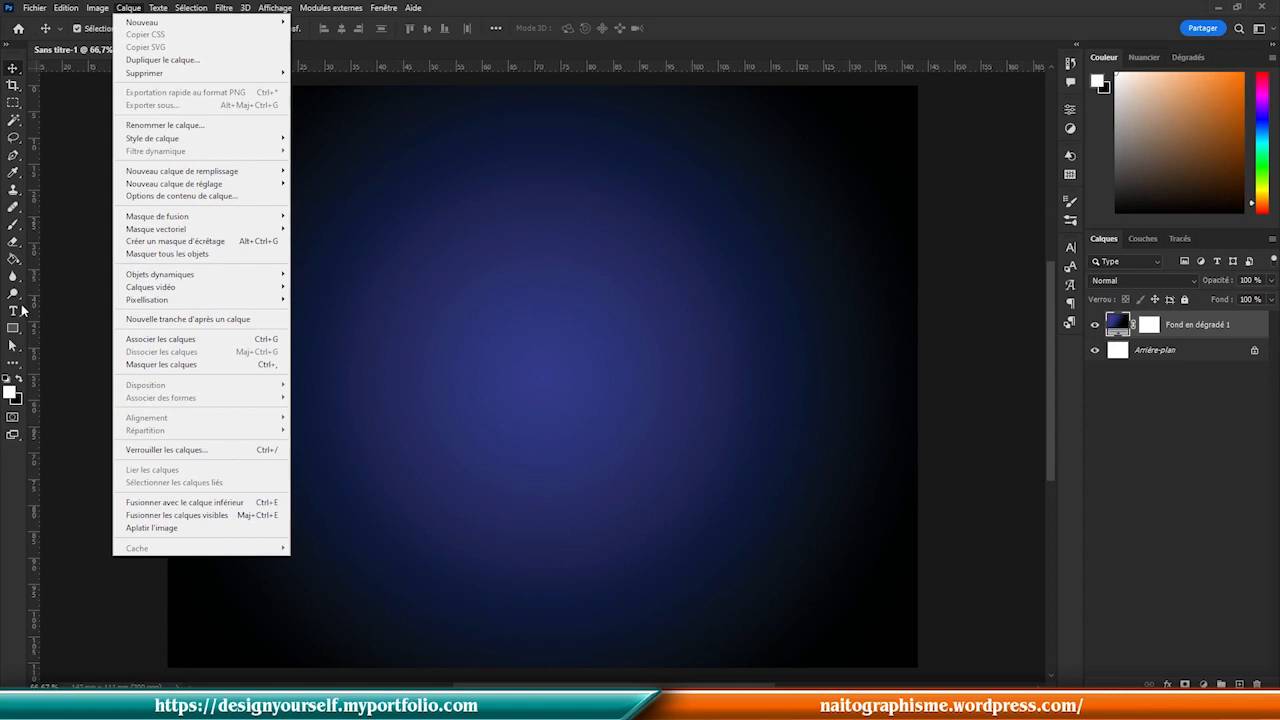
{"action": "left_click", "coordinate": [20, 312]}
{"action": "left_click", "coordinate": [23, 311]}
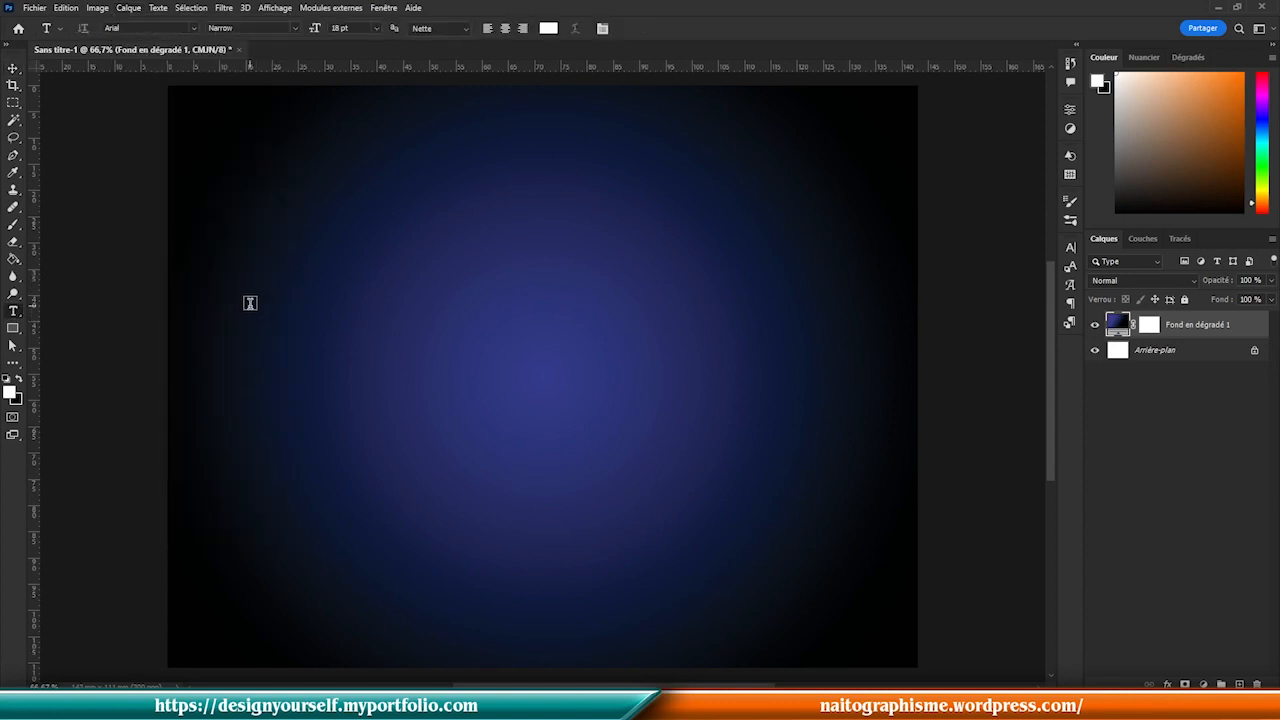
{"action": "left_click", "coordinate": [157, 29]}
{"action": "type", "text": "univ"}
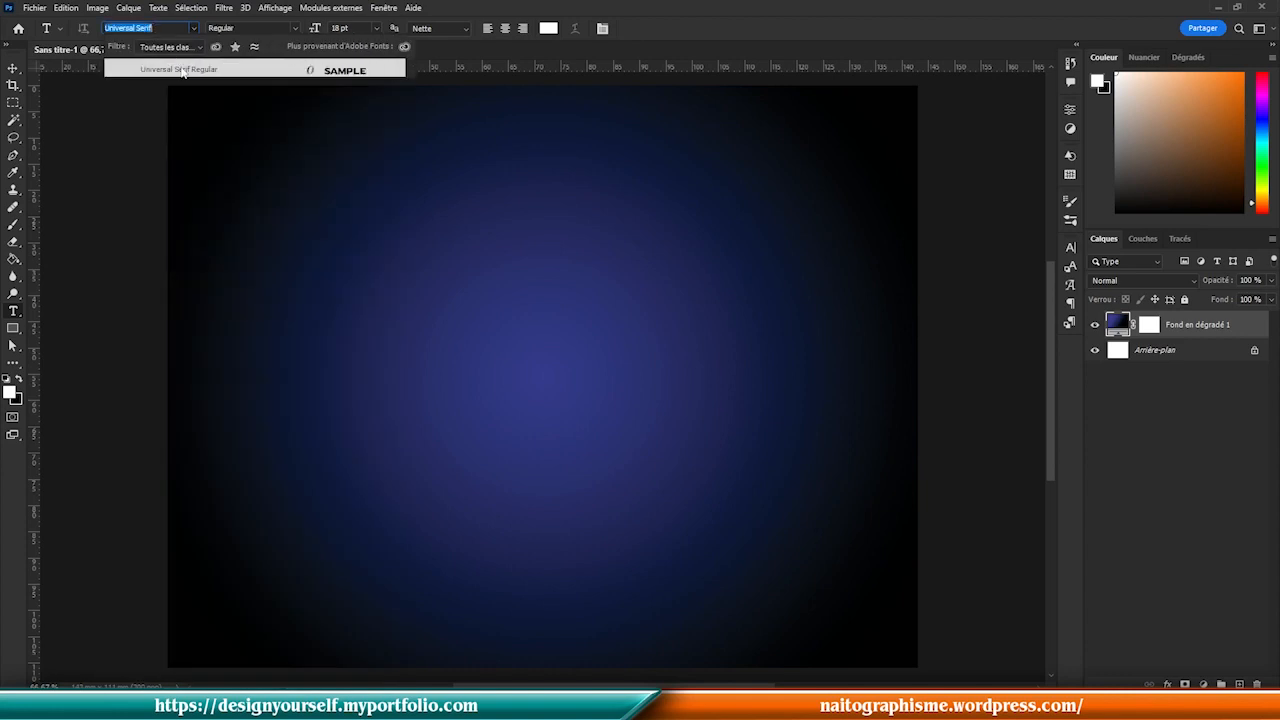
{"action": "left_click", "coordinate": [183, 70]}
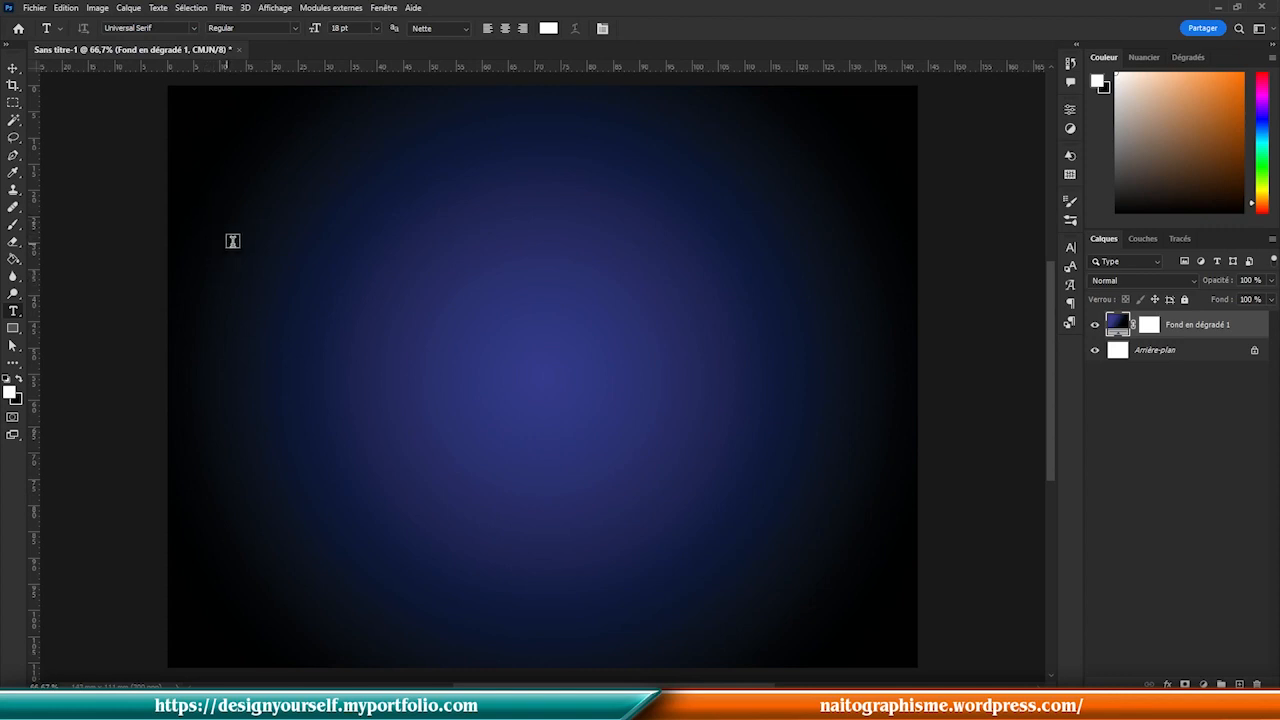
- Draw a wide paragraph text frame across the middle of the canvas, enter 2023, and select that text
{"action": "left_click_drag", "start_coordinate": [305, 271], "coordinate": [845, 505]}
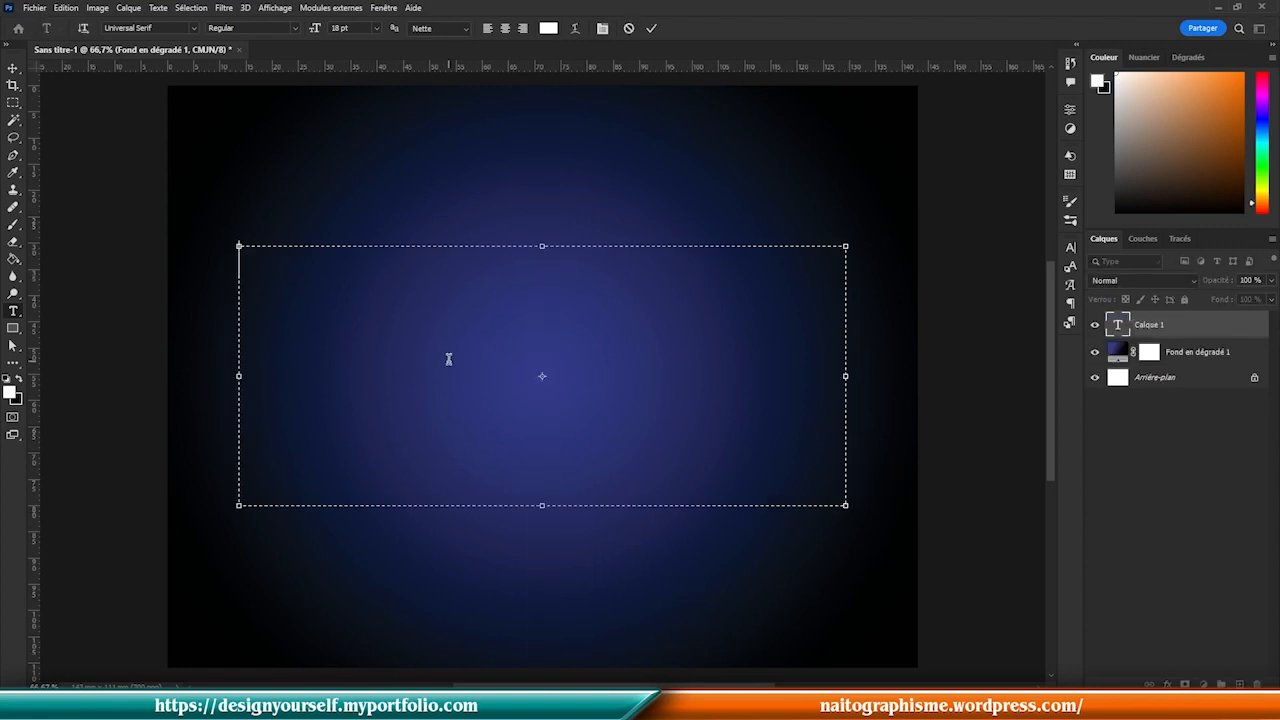
{"action": "type", "text": "2023"}
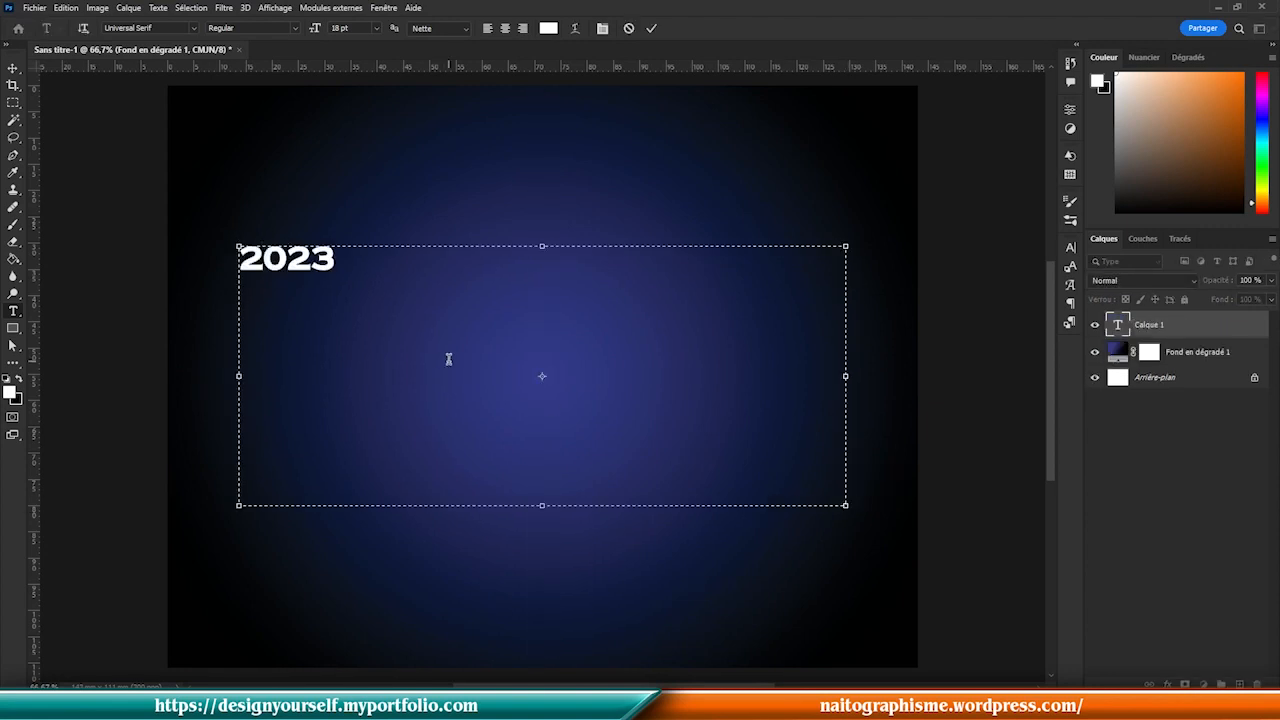
{"action": "left_click_drag", "start_coordinate": [348, 272], "coordinate": [104, 276]}
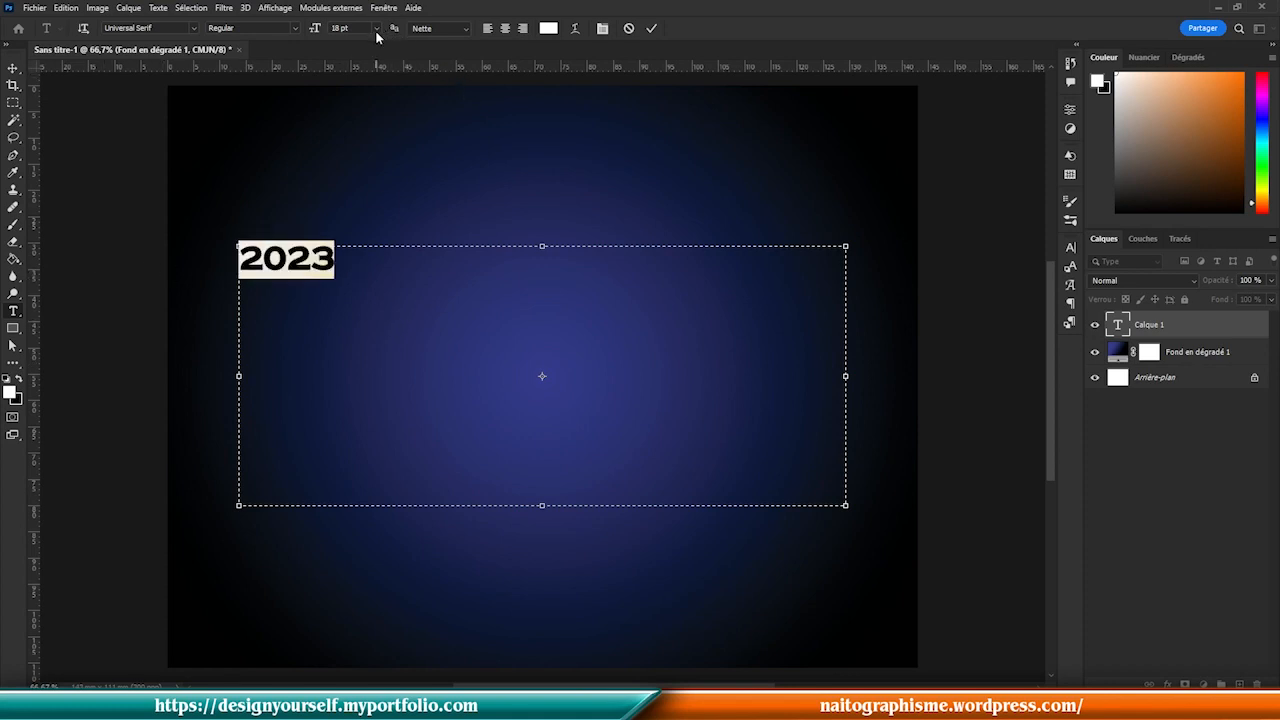
- Try font sizes of 60 pt, 150 pt and 135 pt on the 2023 text
{"action": "left_click", "coordinate": [376, 28]}
{"action": "left_click", "coordinate": [376, 208]}
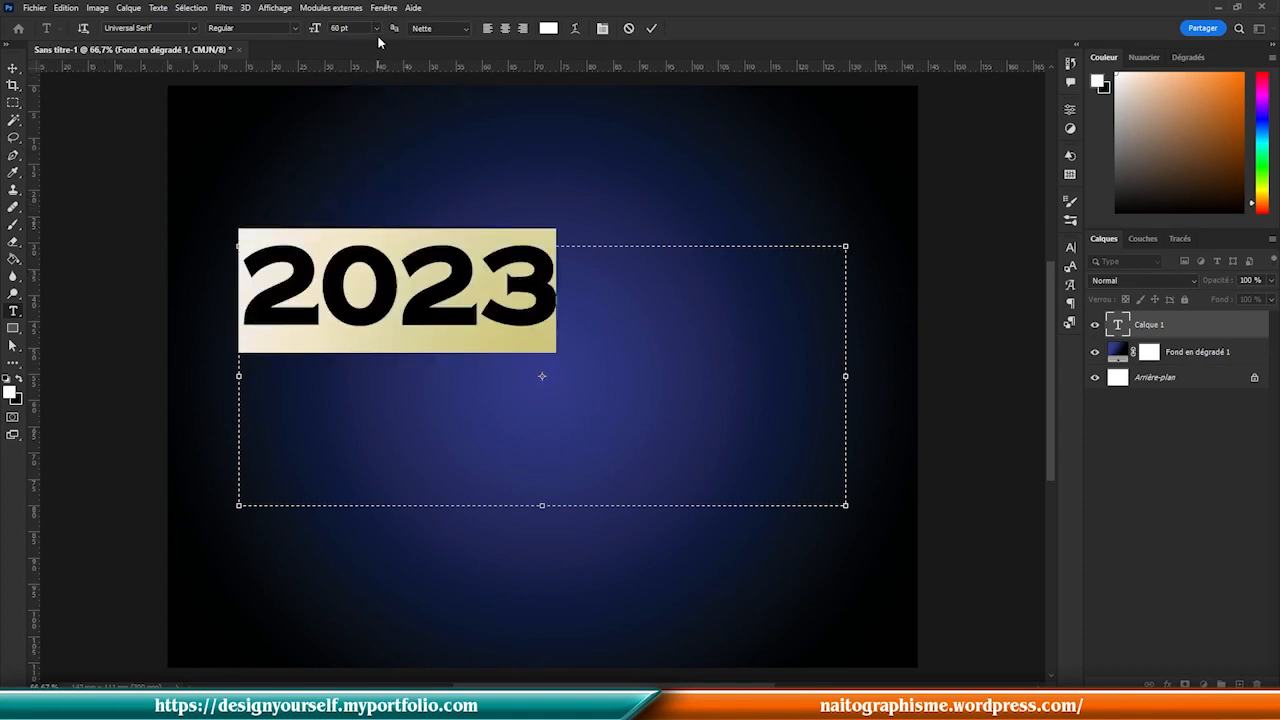
{"action": "left_click", "coordinate": [376, 28]}
{"action": "left_click", "coordinate": [372, 228]}
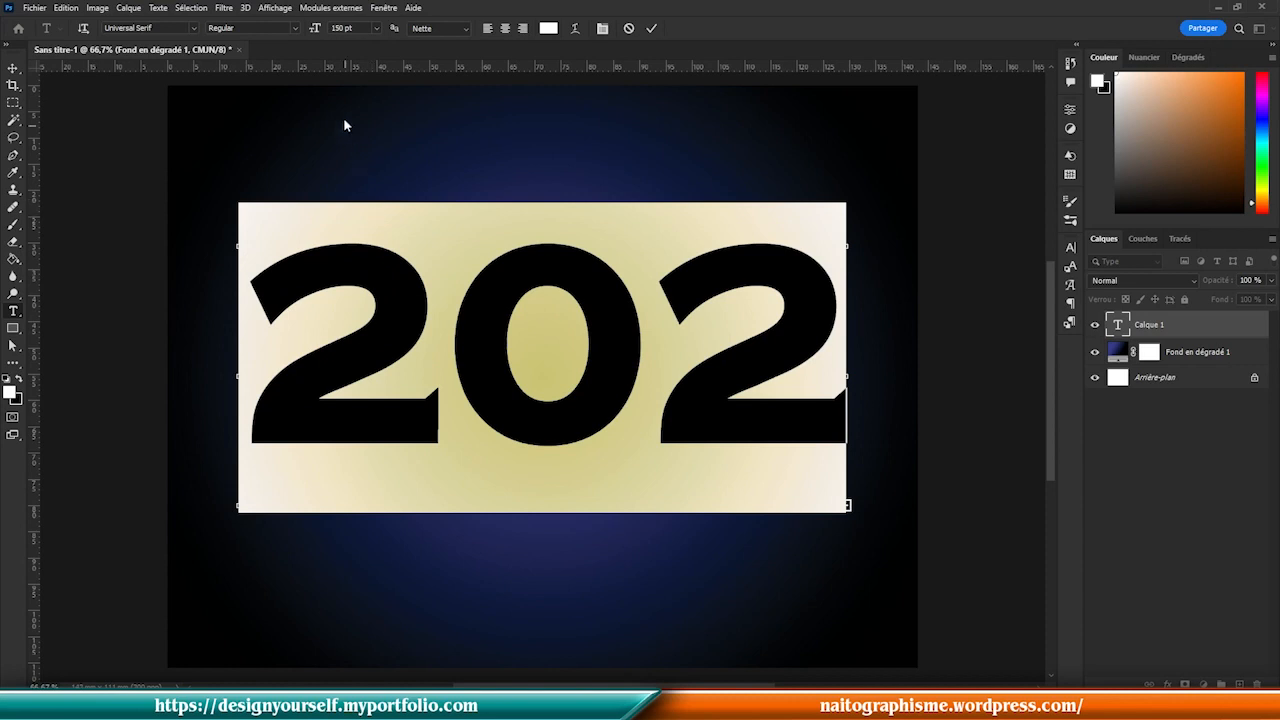
{"action": "left_click", "coordinate": [358, 30]}
{"action": "type", "text": "135"}
{"action": "key", "text": "Return"}
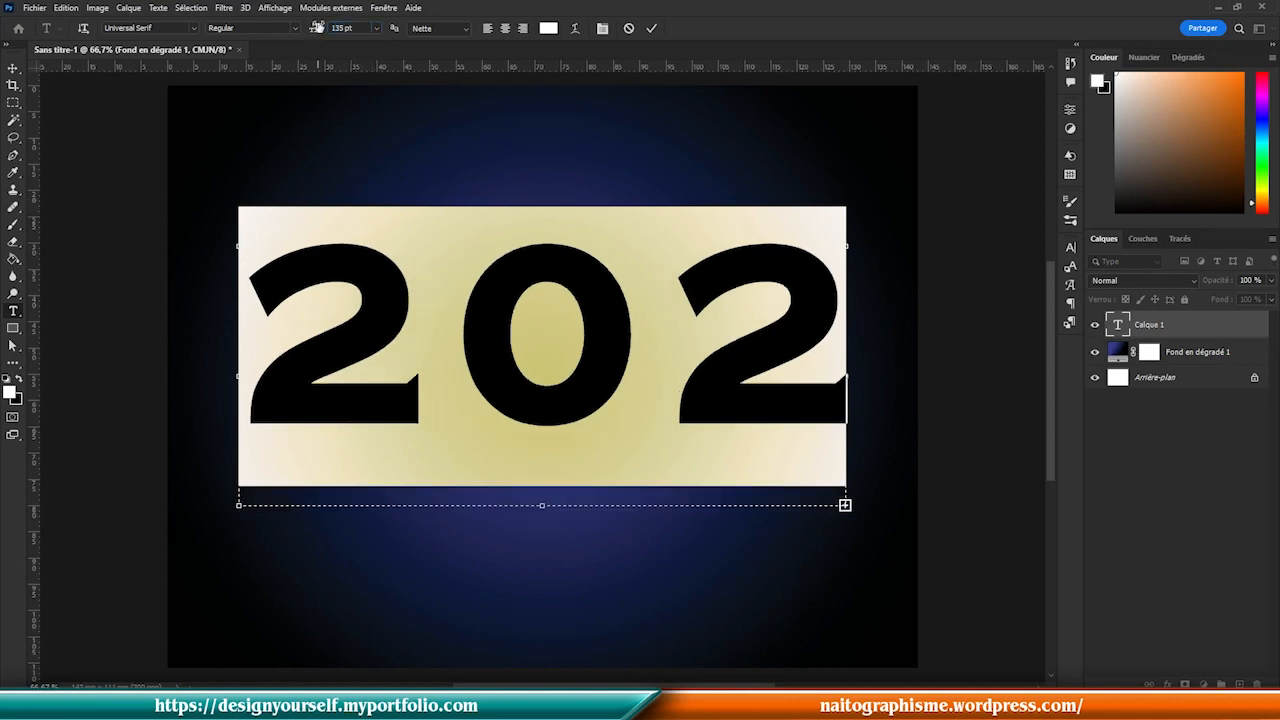
- Set the font size of the 2023 text to 115 pt
{"action": "left_click", "coordinate": [357, 27]}
{"action": "type", "text": "115"}
{"action": "key", "text": "Return"}
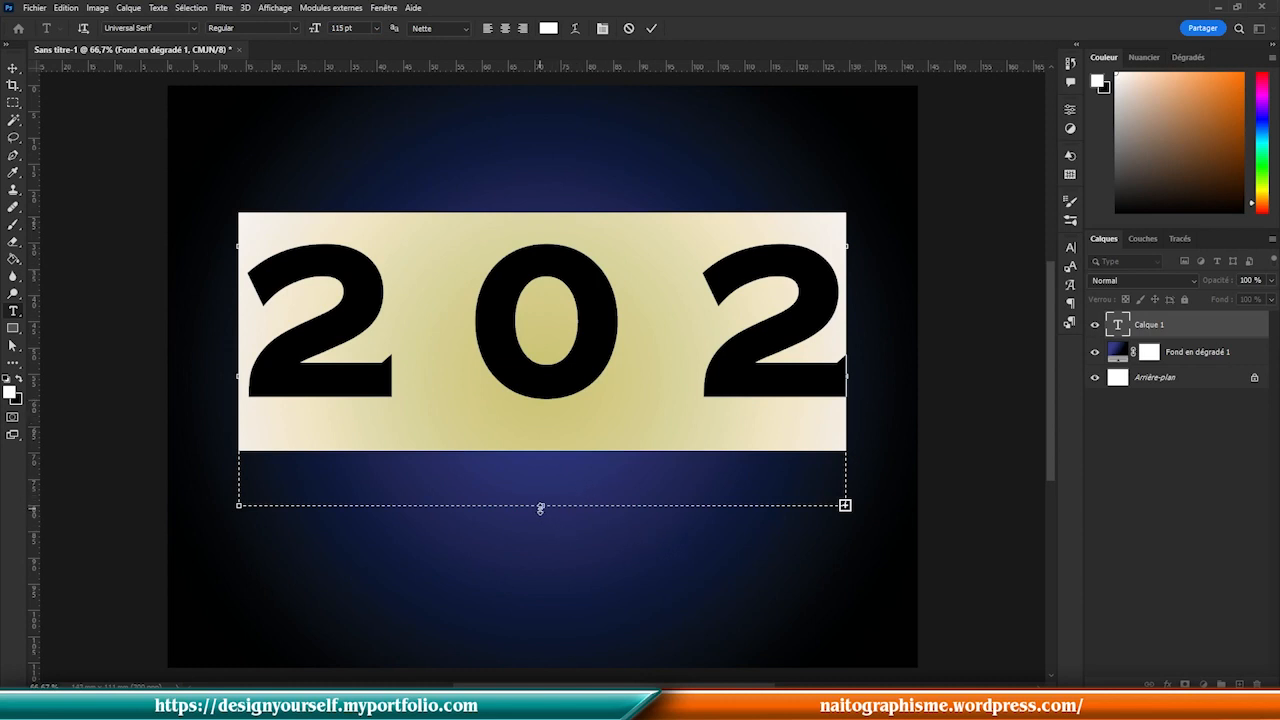
- Widen the text frame slightly to fit all four digits, lower its upper edge toward the canvas centre, and commit the text
{"action": "mouse_move", "coordinate": [236, 376]}
{"action": "left_mouse_down"}
{"action": "mouse_move", "coordinate": [218, 383]}
{"action": "mouse_move", "coordinate": [243, 377]}
{"action": "left_mouse_up"}
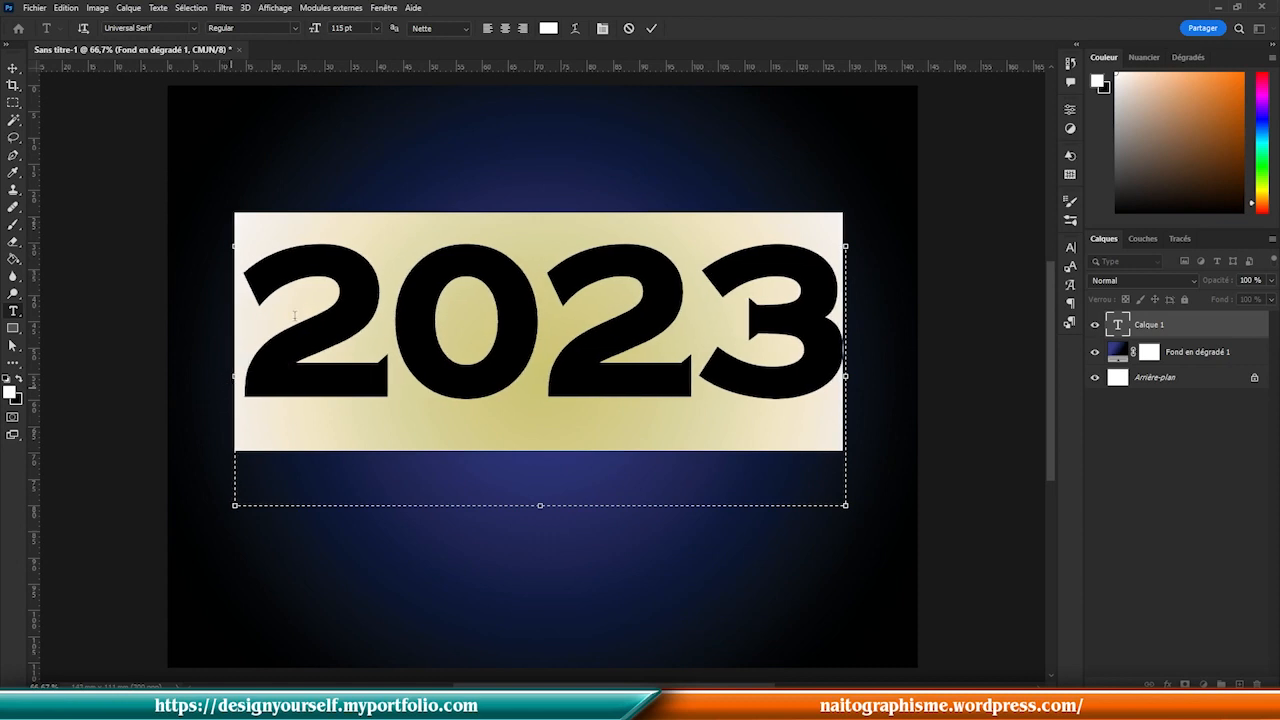
{"action": "left_click_drag", "start_coordinate": [539, 241], "coordinate": [538, 333]}
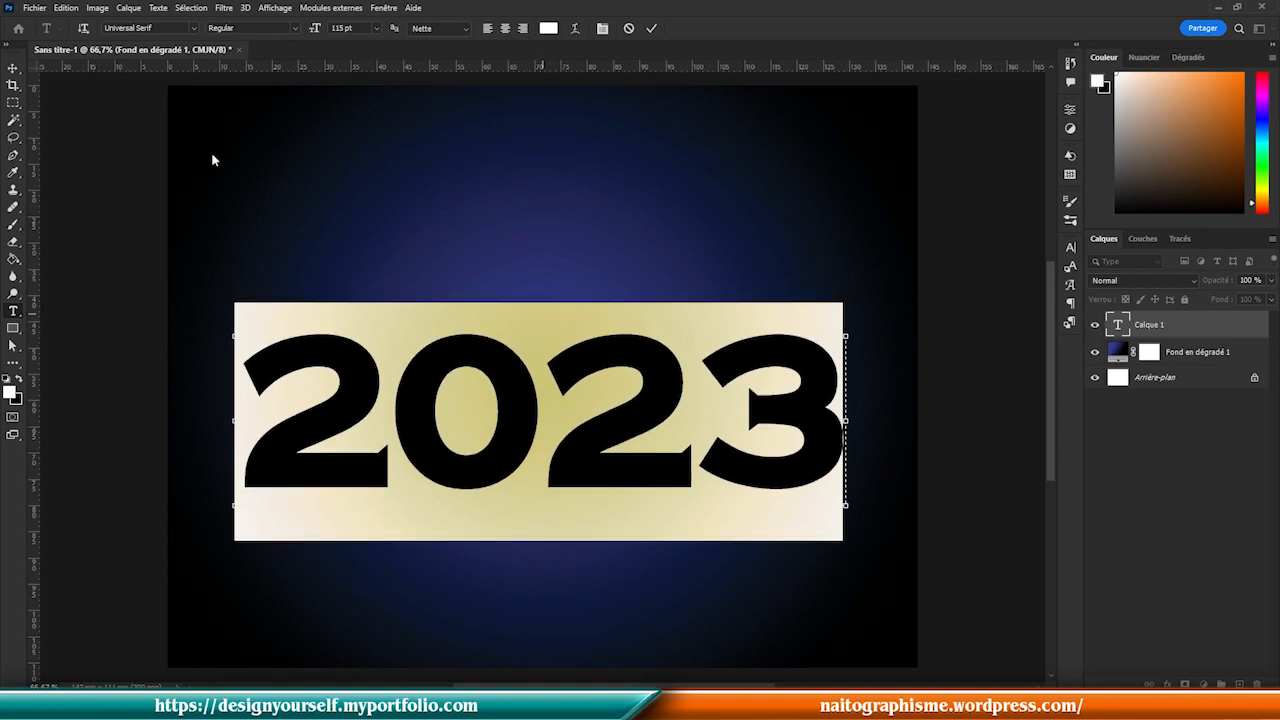
{"action": "left_click", "coordinate": [15, 70]}
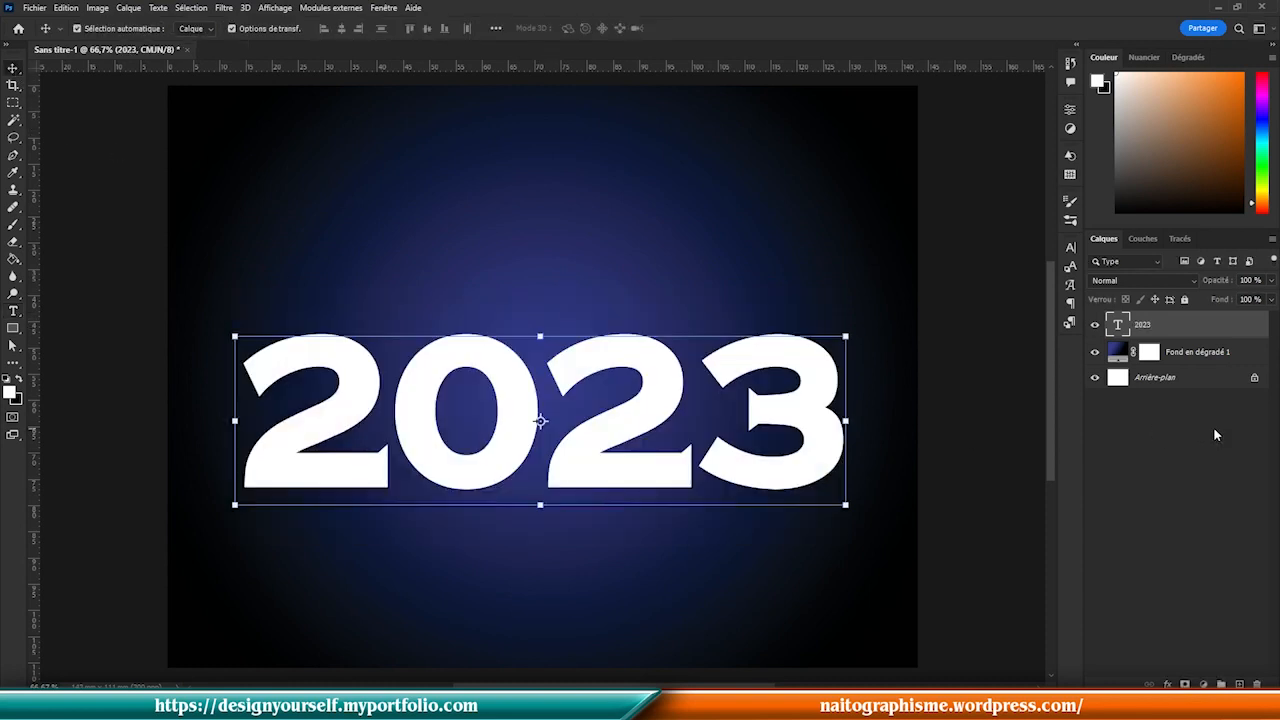
- Unlock the background layer, select all three layers, and align them on their horizontal and vertical centres to centre the 2023 text
{"action": "left_click", "coordinate": [1186, 353]}
{"action": "left_click", "coordinate": [1188, 330], "text": "ctrl"}
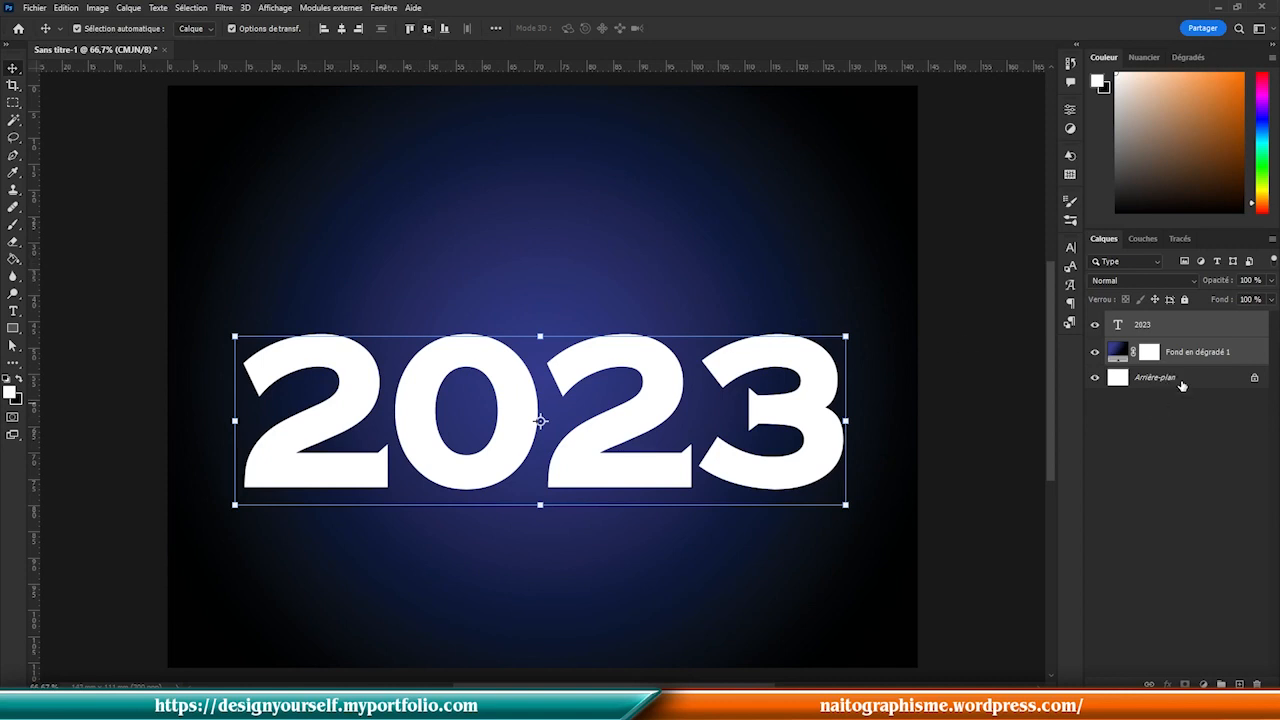
{"action": "left_click", "coordinate": [1255, 380]}
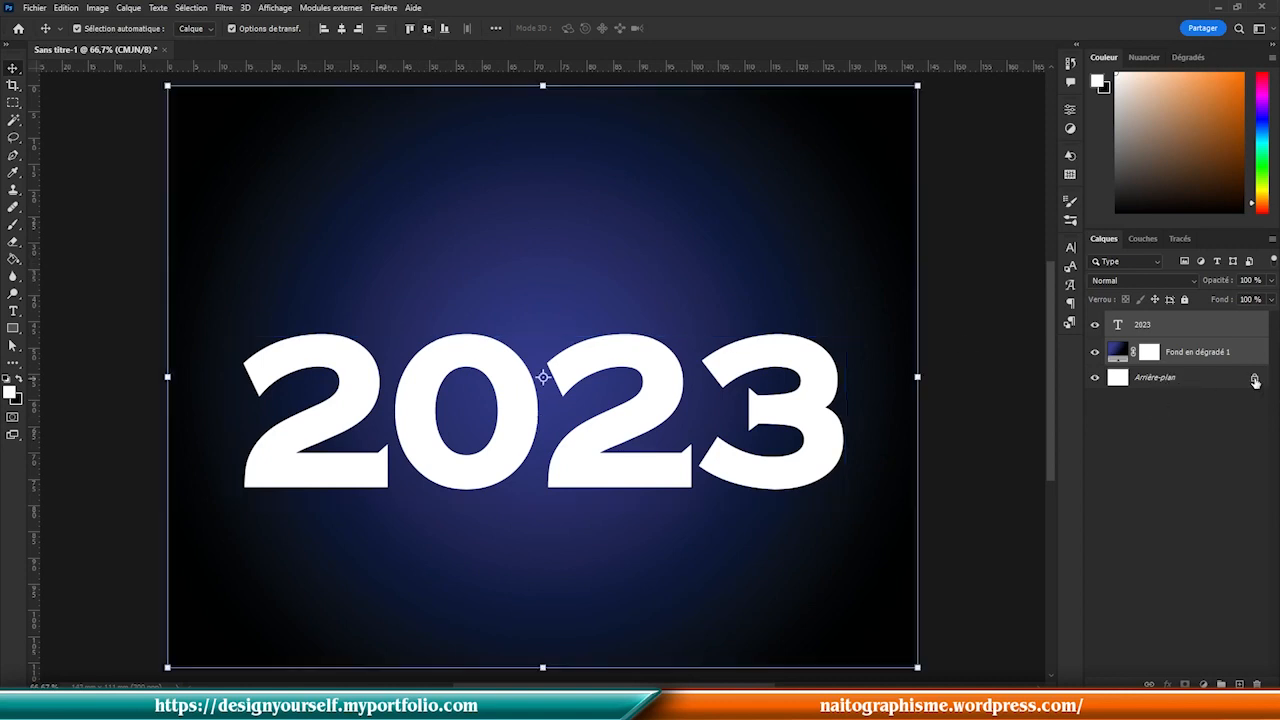
{"action": "left_click", "coordinate": [1205, 330], "text": "shift"}
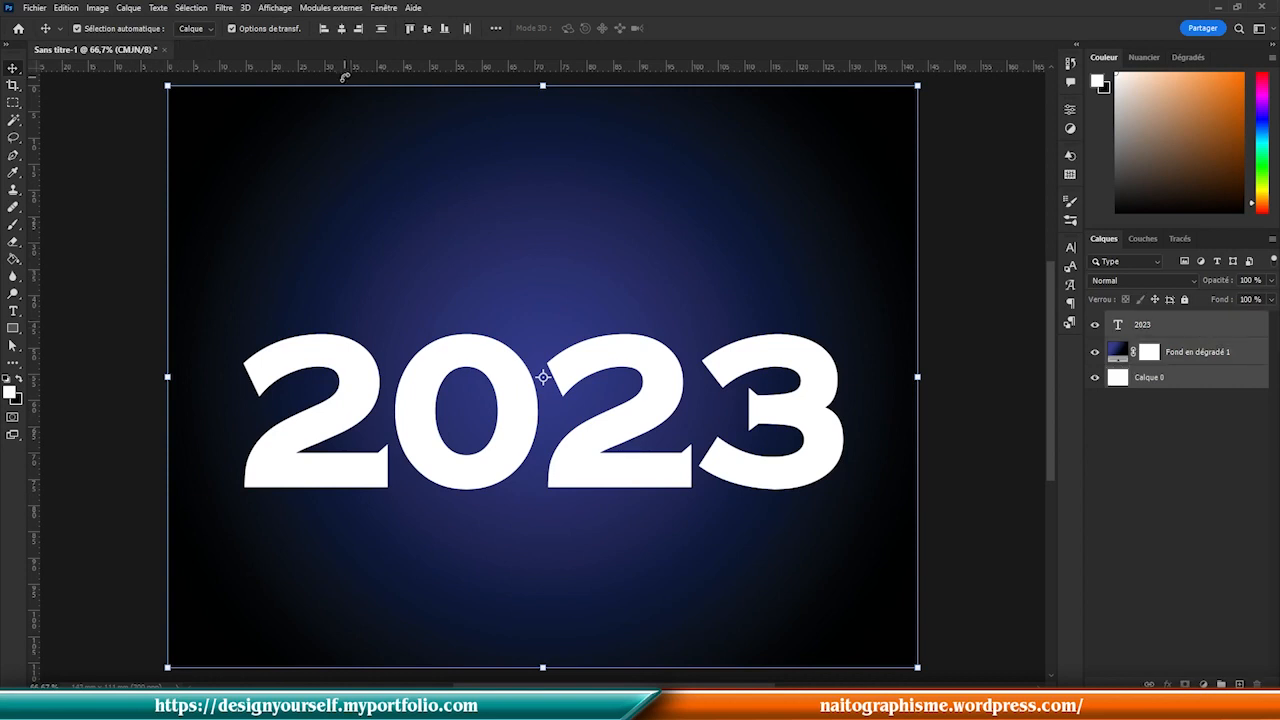
{"action": "left_click", "coordinate": [341, 28]}
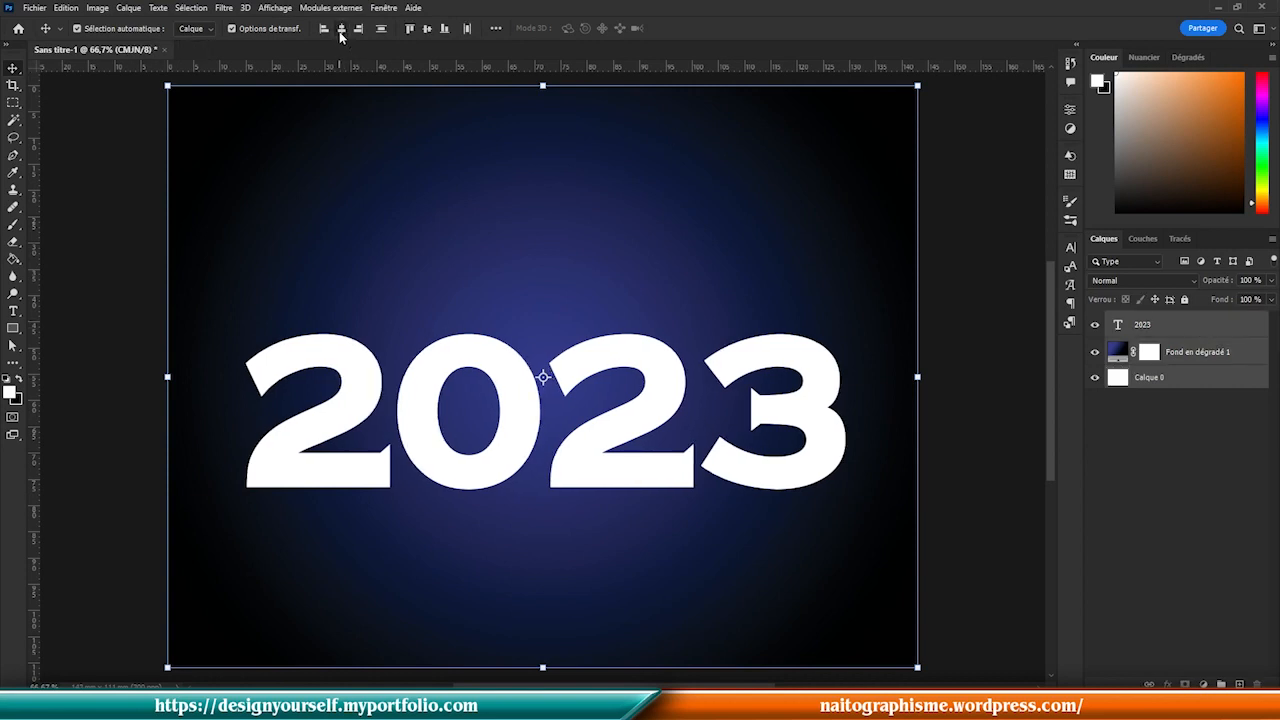
{"action": "left_click", "coordinate": [427, 29]}
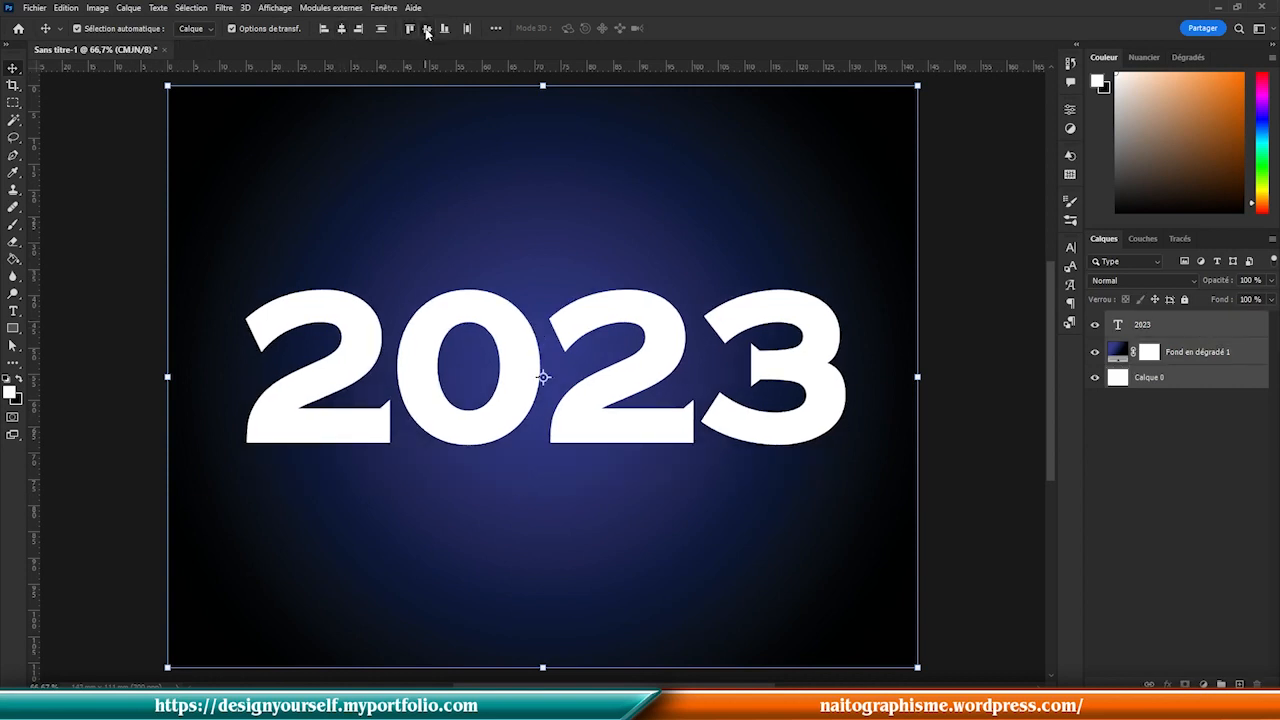
{"action": "left_click", "coordinate": [1112, 471]}
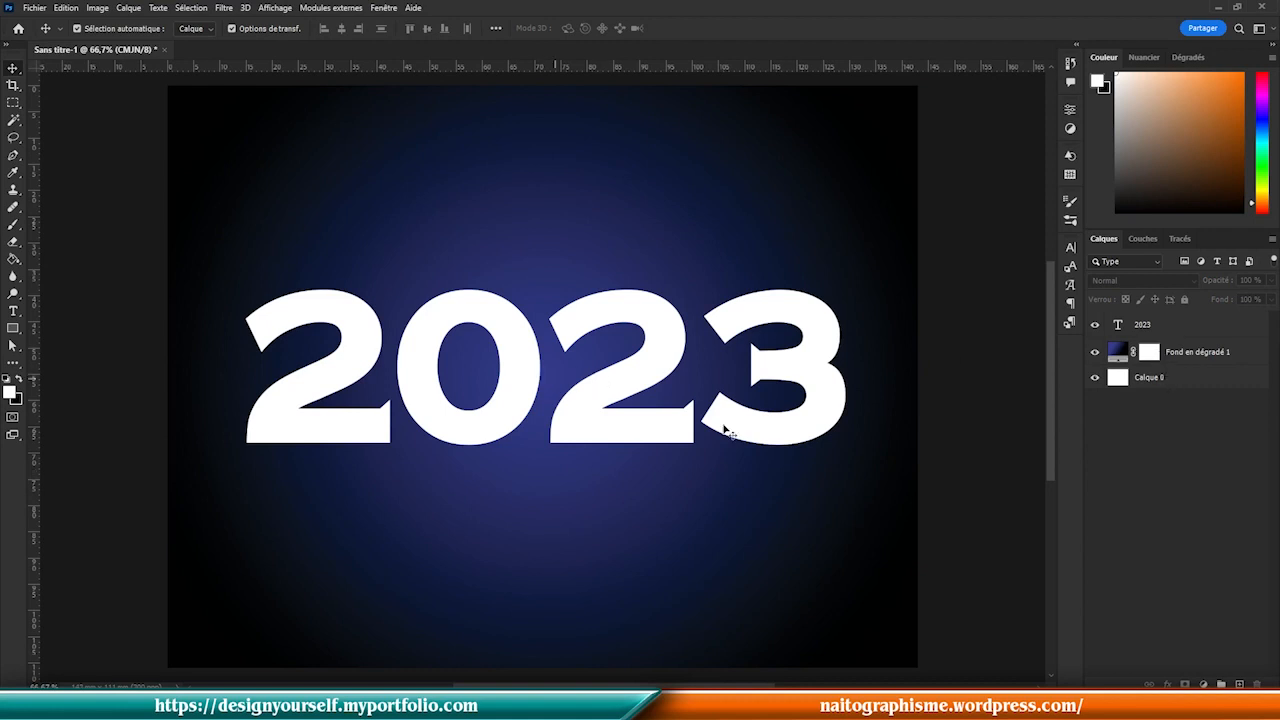
- Replace the 0 in the 2023 text with blank space, widen the text frame on both sides, and commit the text
{"action": "left_click", "coordinate": [1130, 330]}
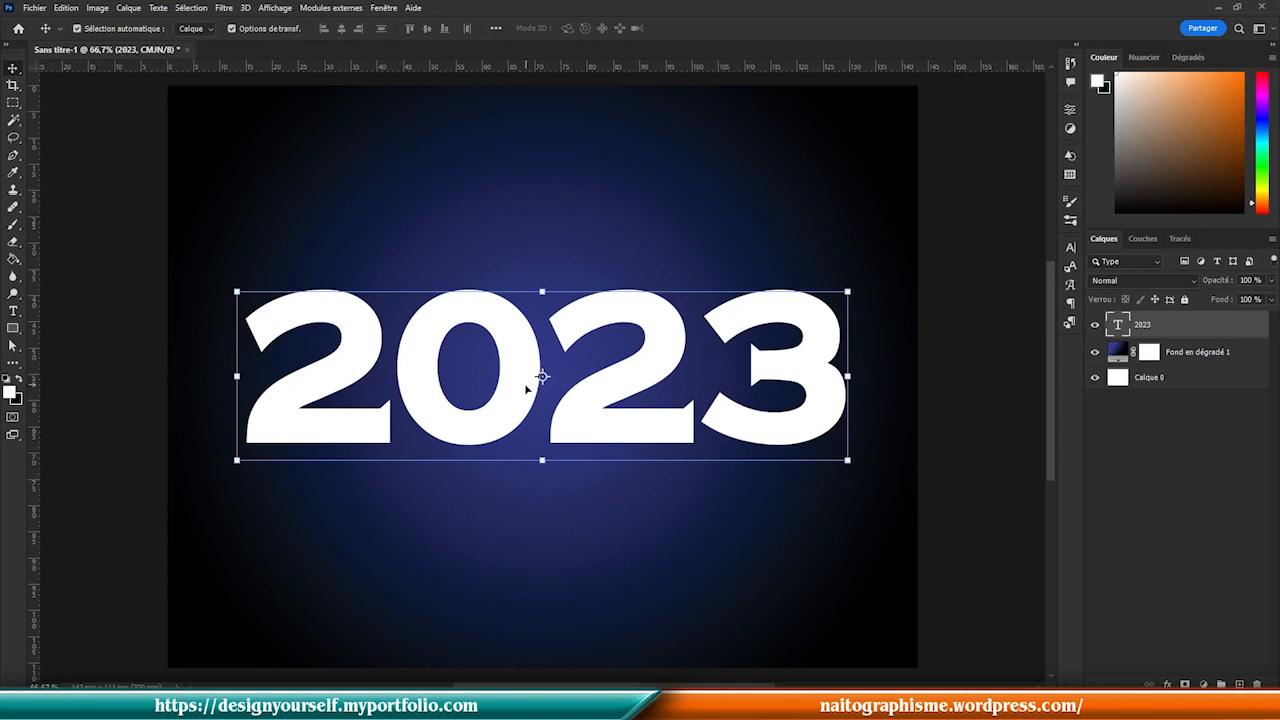
{"action": "double_click", "coordinate": [1118, 326]}
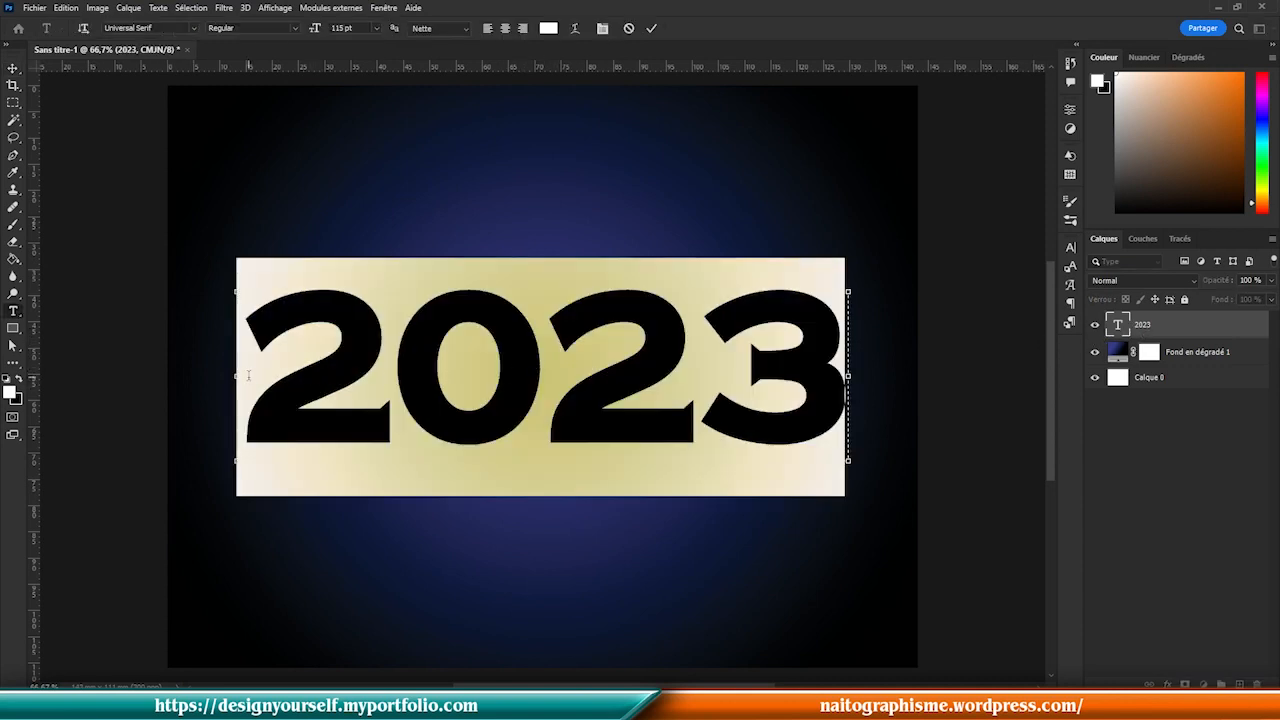
{"action": "left_click_drag", "start_coordinate": [524, 374], "coordinate": [454, 376]}
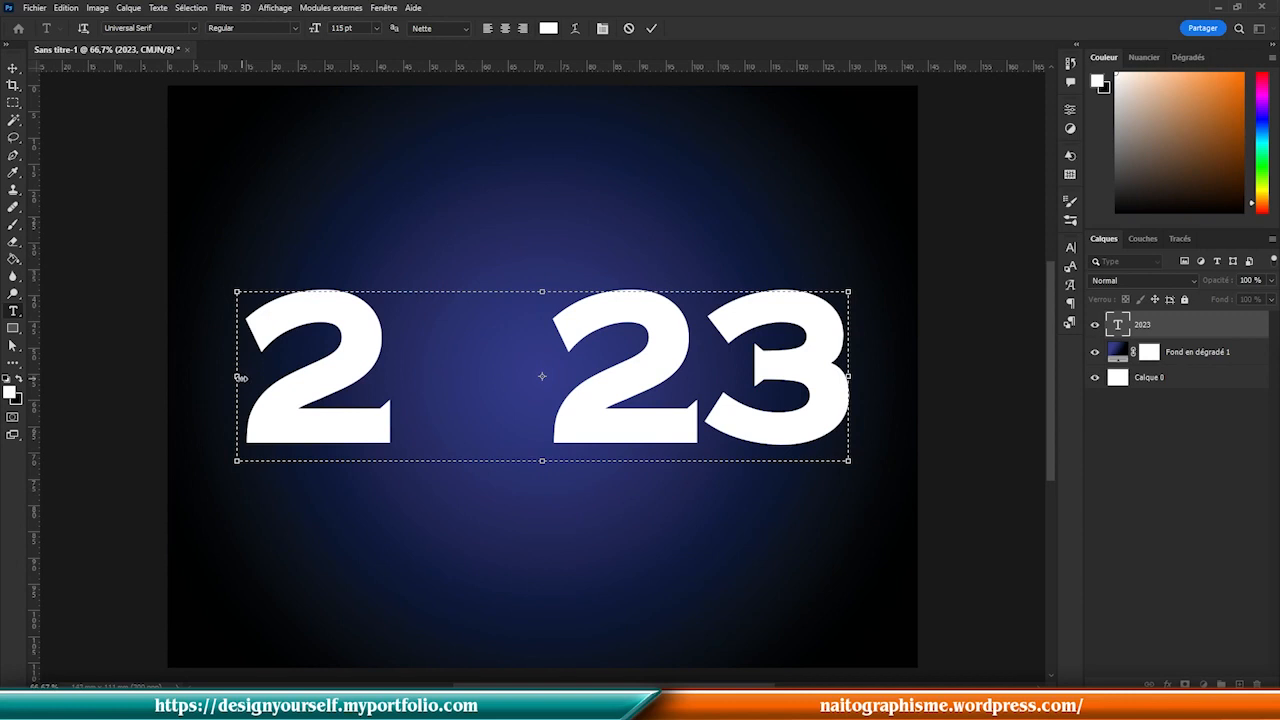
{"action": "left_click_drag", "start_coordinate": [239, 378], "coordinate": [223, 378]}
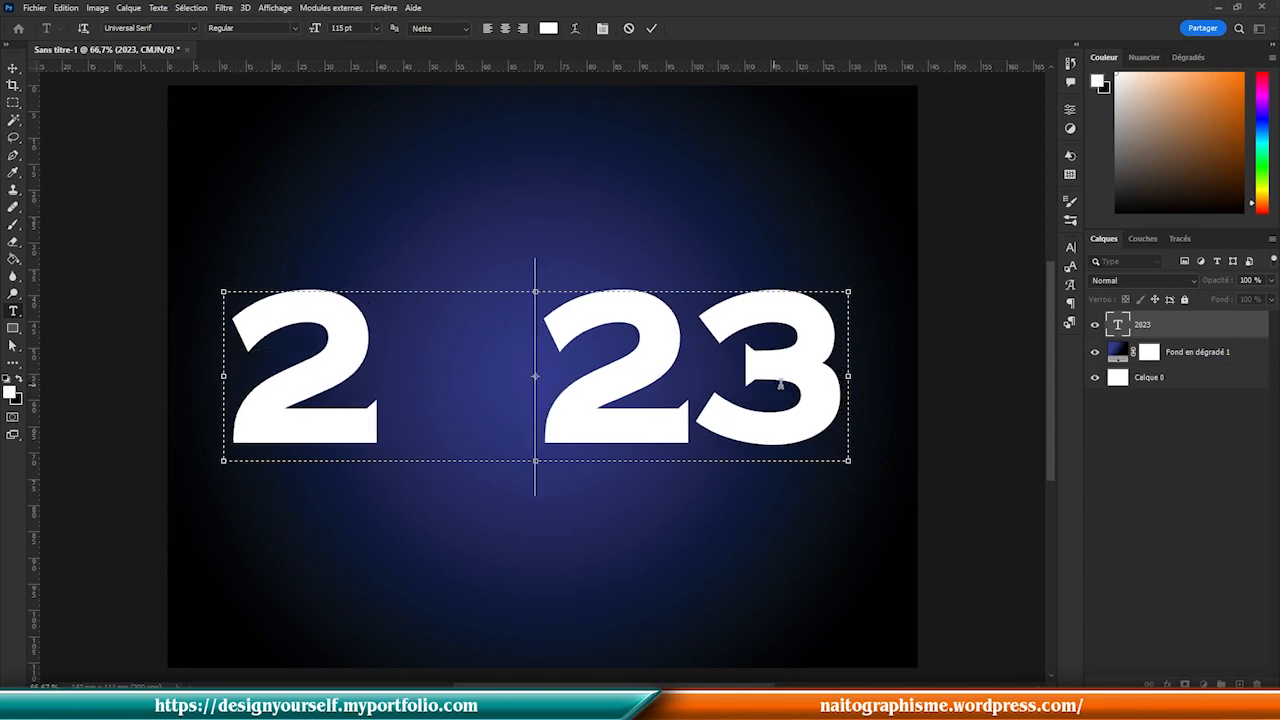
{"action": "left_click_drag", "start_coordinate": [848, 378], "coordinate": [872, 378]}
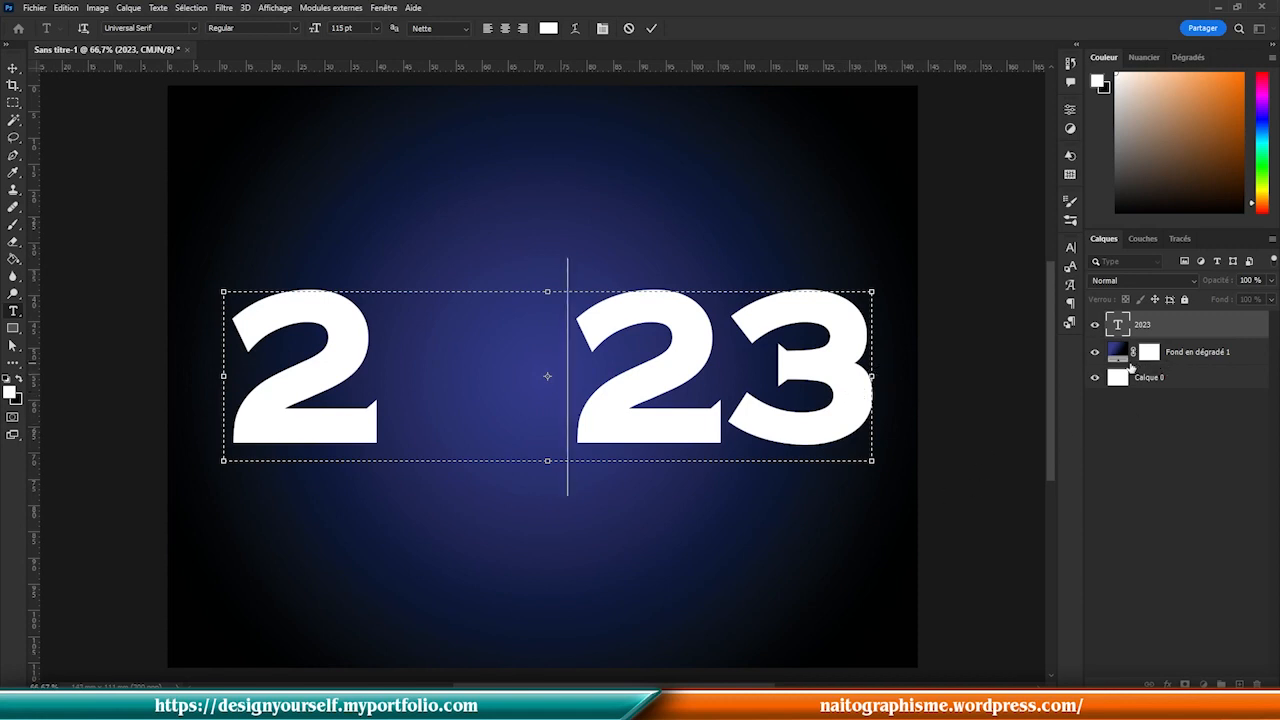
{"action": "left_click", "coordinate": [1203, 400]}
{"action": "key", "text": "v"}
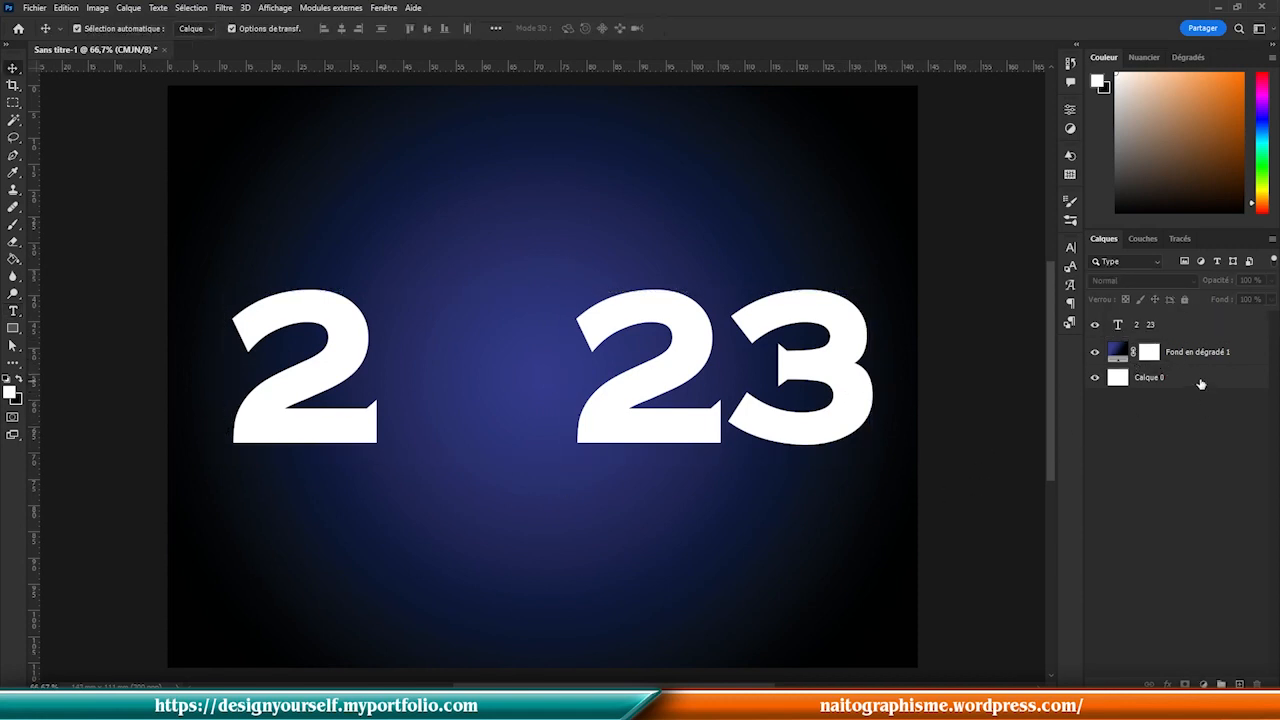
- Select all three layers, align their horizontal centres to recentre the edited text, and clear the layer selection
{"action": "left_click", "coordinate": [1201, 384]}
{"action": "left_click", "coordinate": [1203, 334], "text": "shift"}
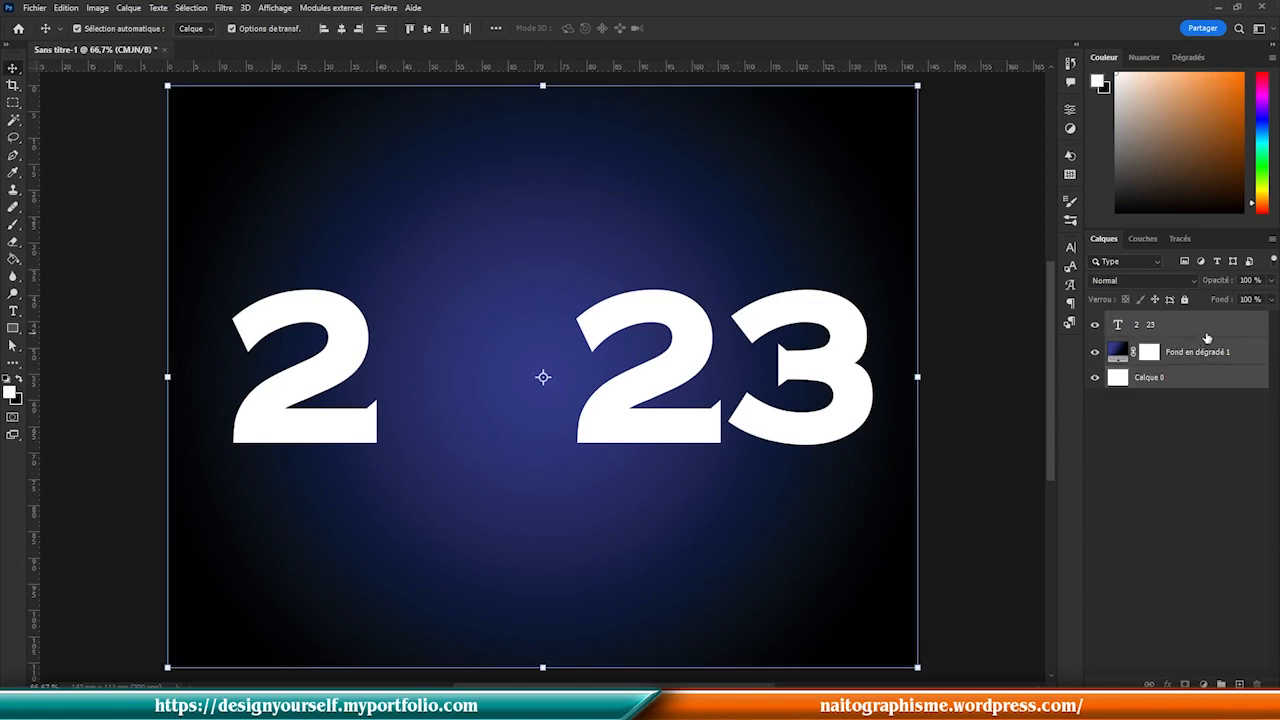
{"action": "left_click", "coordinate": [344, 30]}
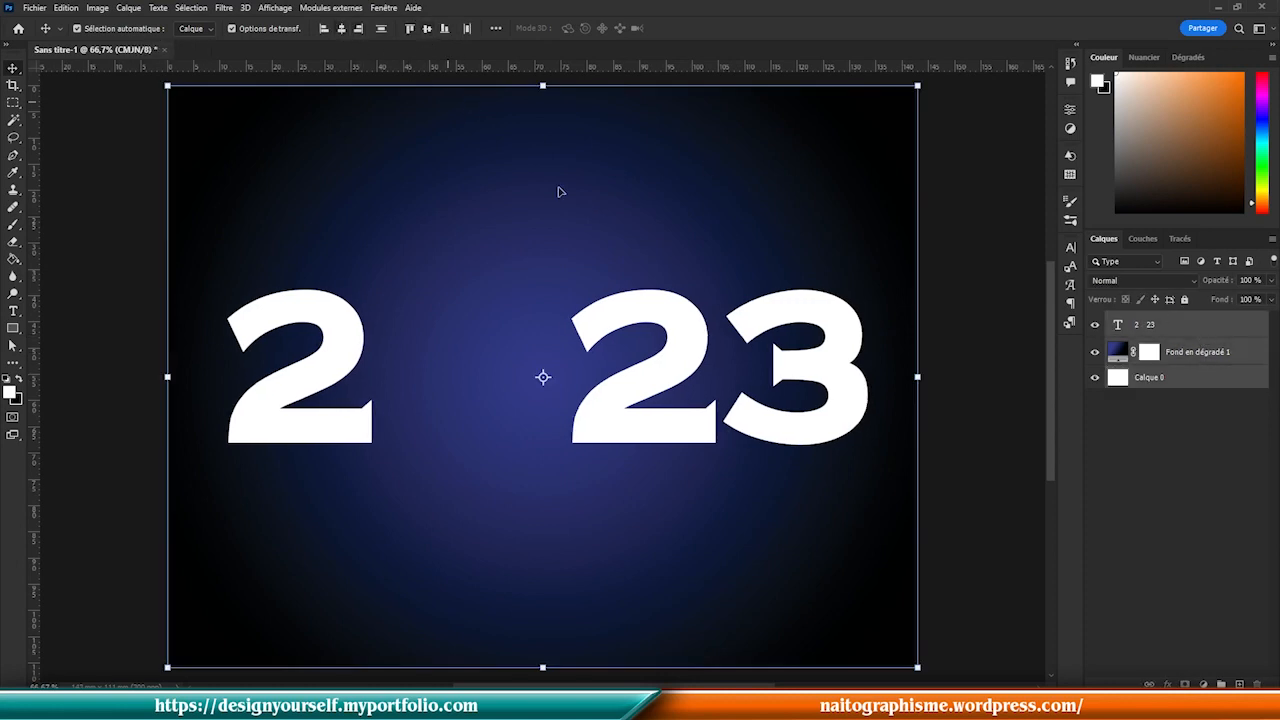
{"action": "left_click", "coordinate": [1145, 485]}
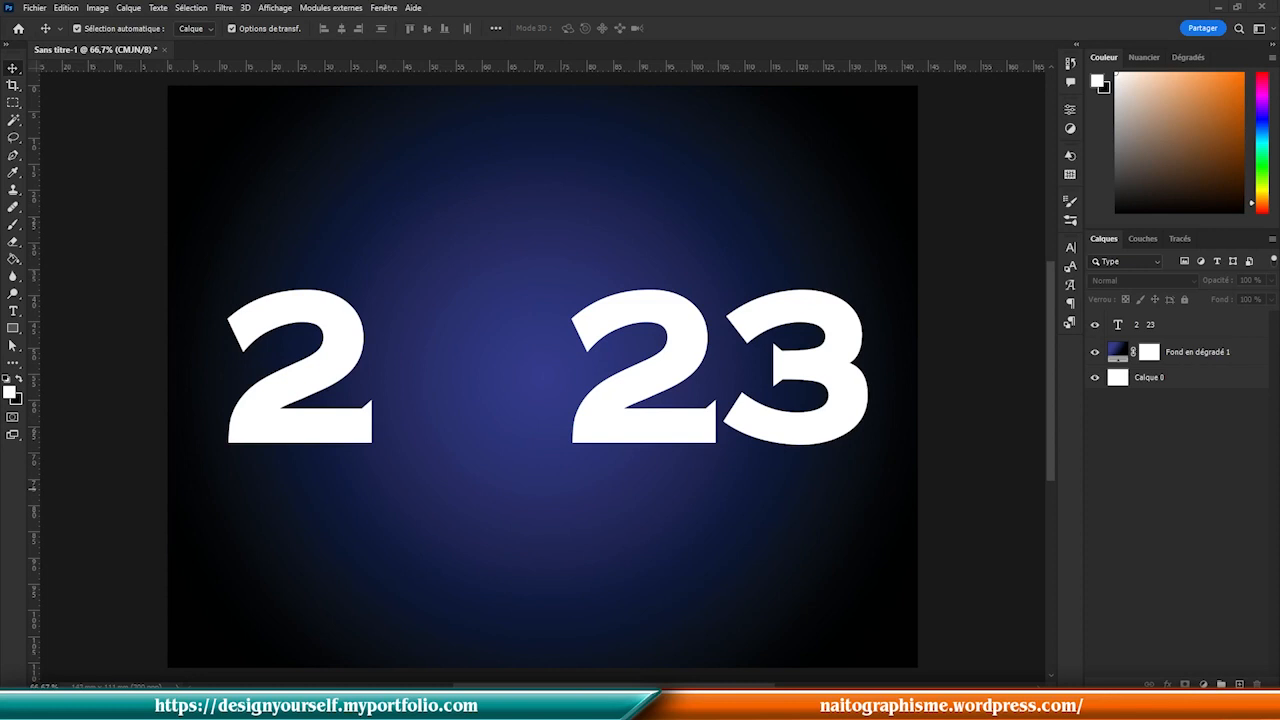
- Add a Biseautage & estampage effect to the text layer with the Ciselage marqué technique
{"action": "left_click", "coordinate": [1118, 328]}
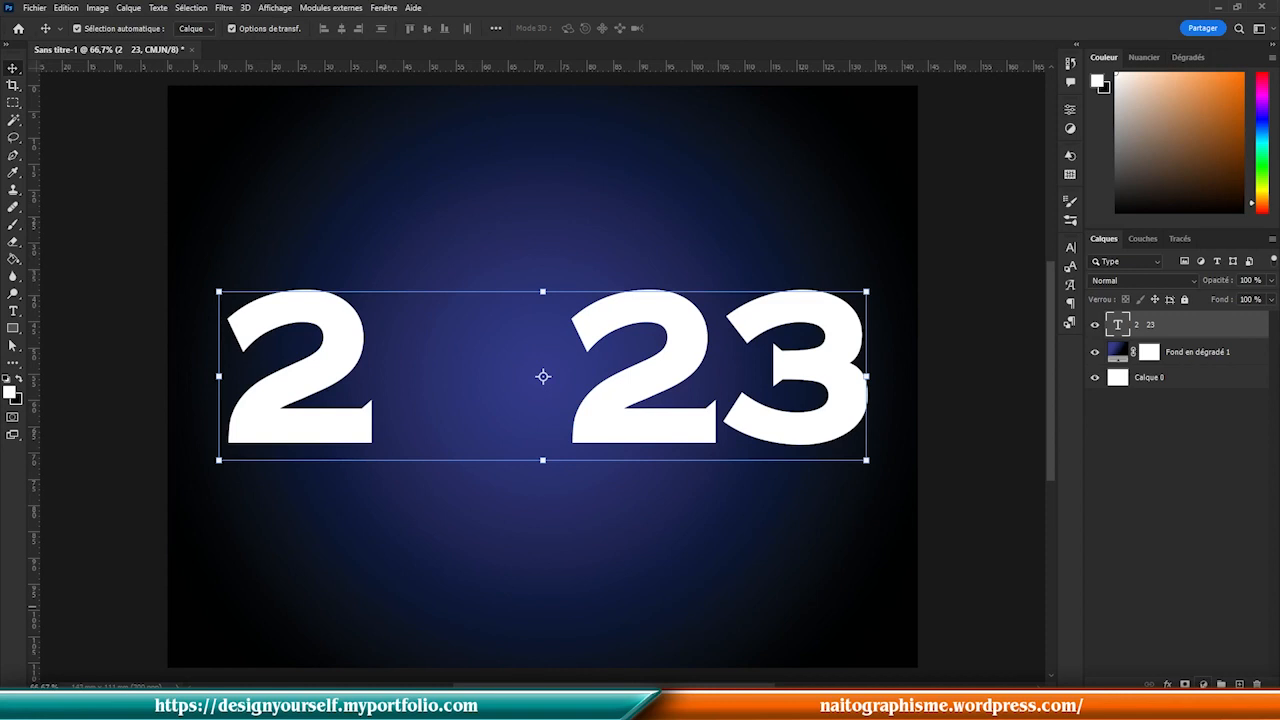
{"action": "left_click", "coordinate": [1203, 684]}
{"action": "key", "text": "Escape"}
{"action": "left_click", "coordinate": [1203, 684]}
{"action": "left_click", "coordinate": [1179, 554]}
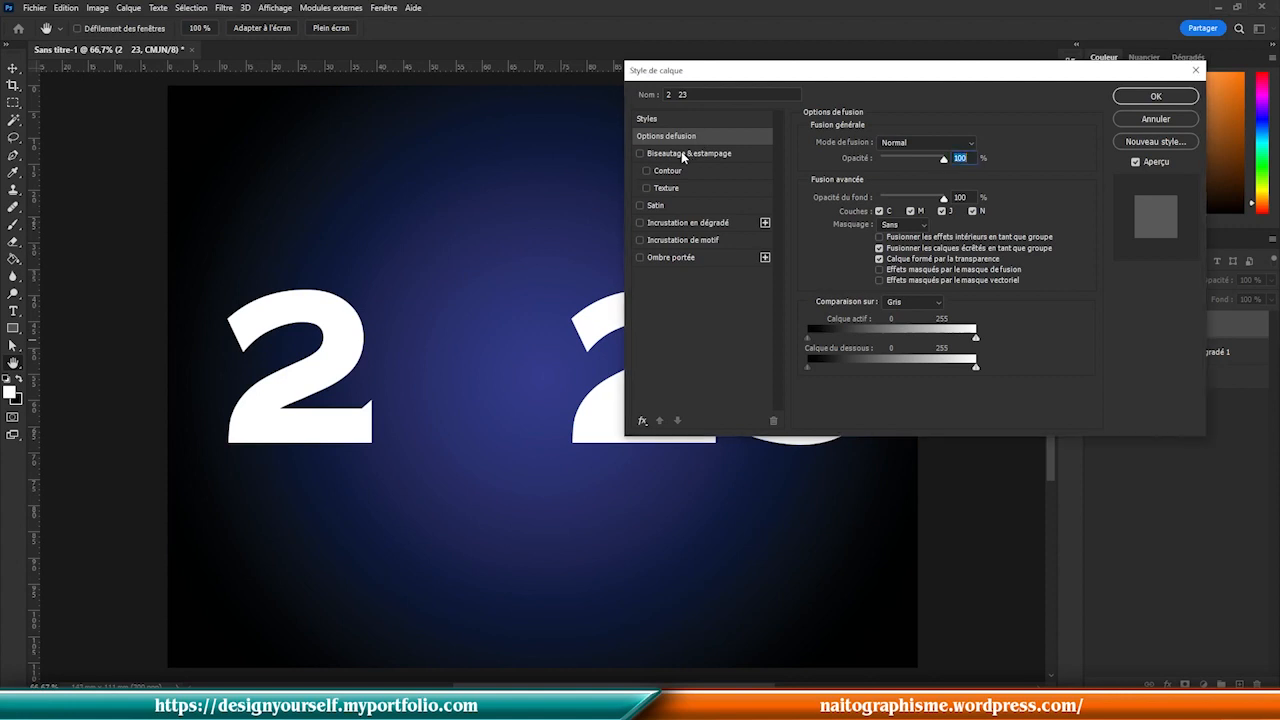
{"action": "left_click", "coordinate": [644, 156]}
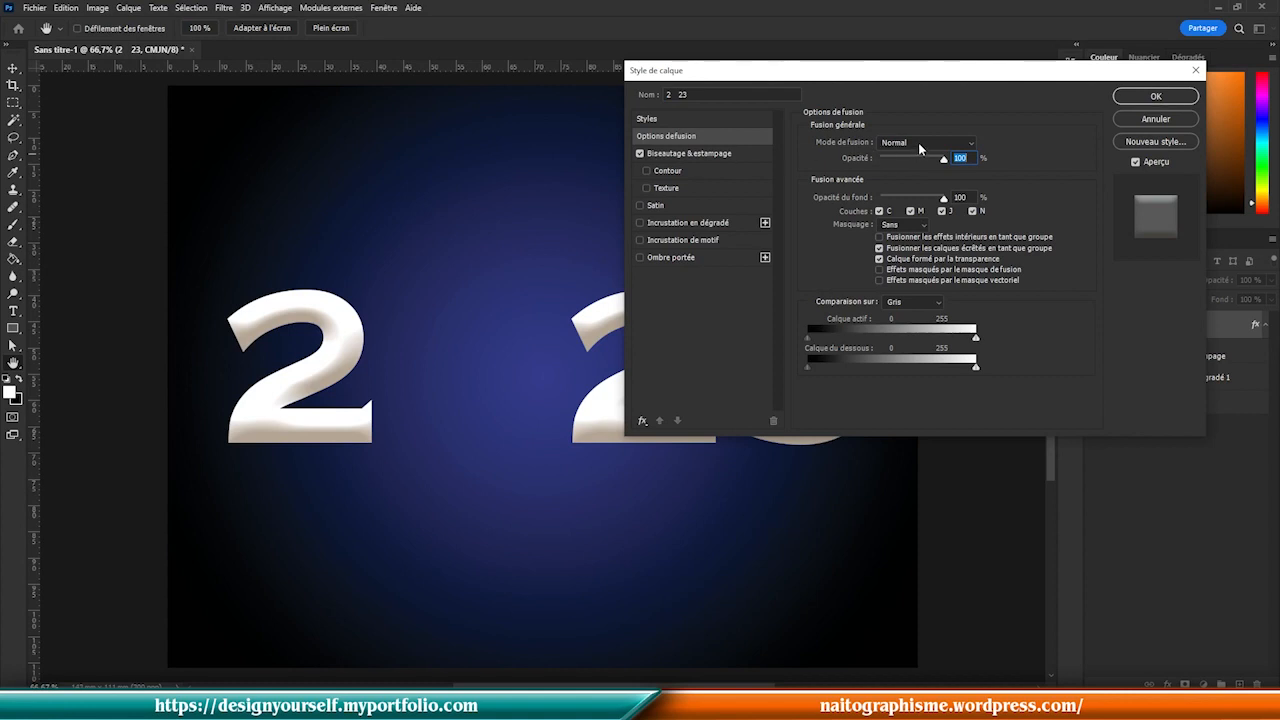
{"action": "left_click", "coordinate": [720, 155]}
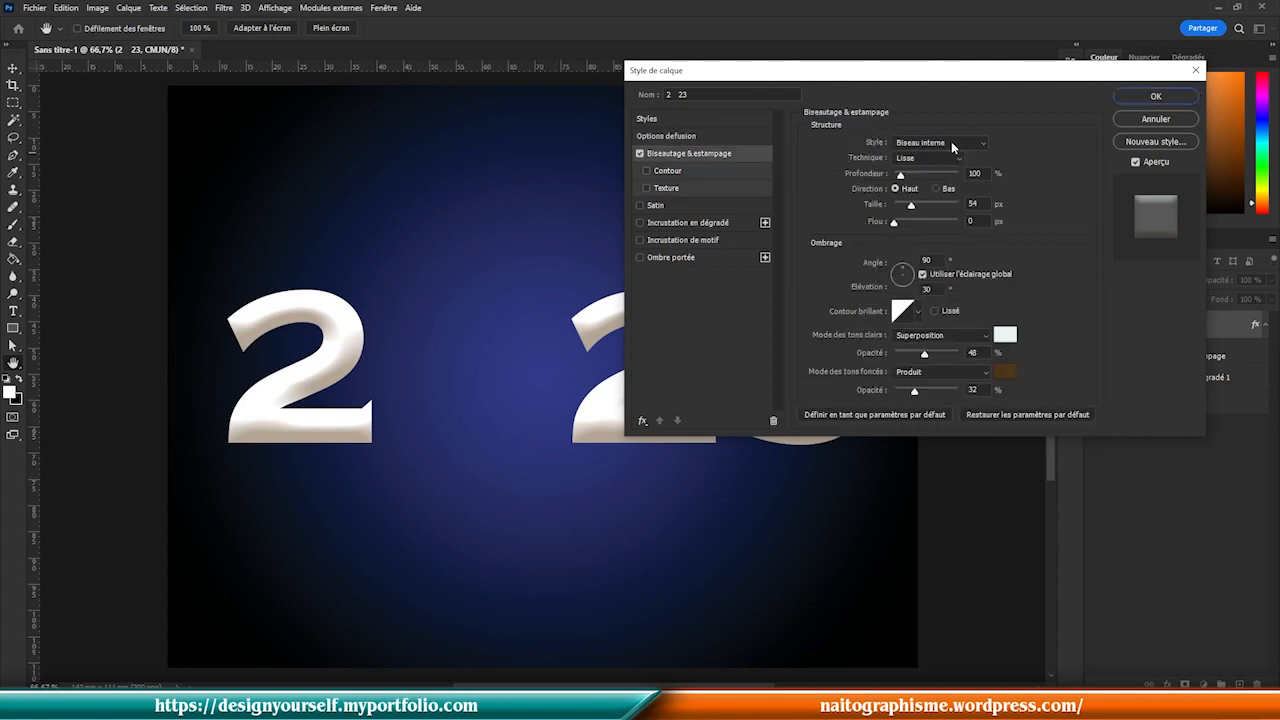
{"action": "left_click", "coordinate": [930, 158]}
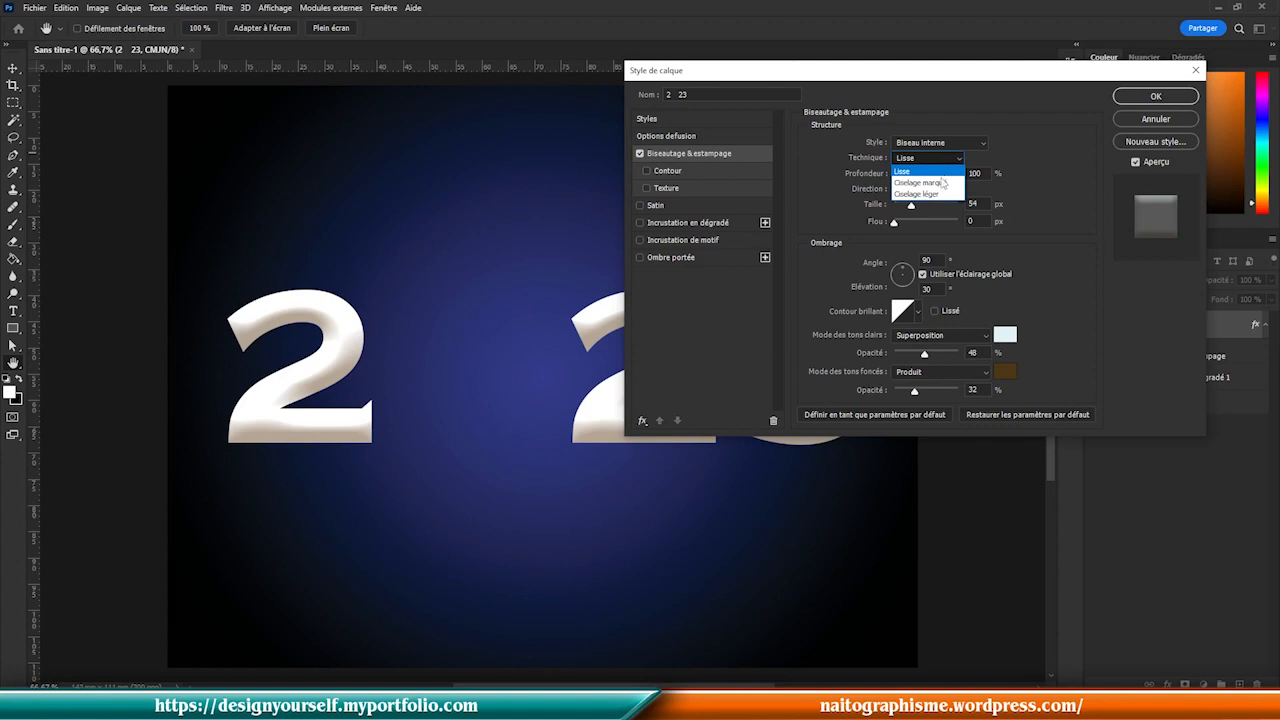
{"action": "left_click", "coordinate": [942, 184]}
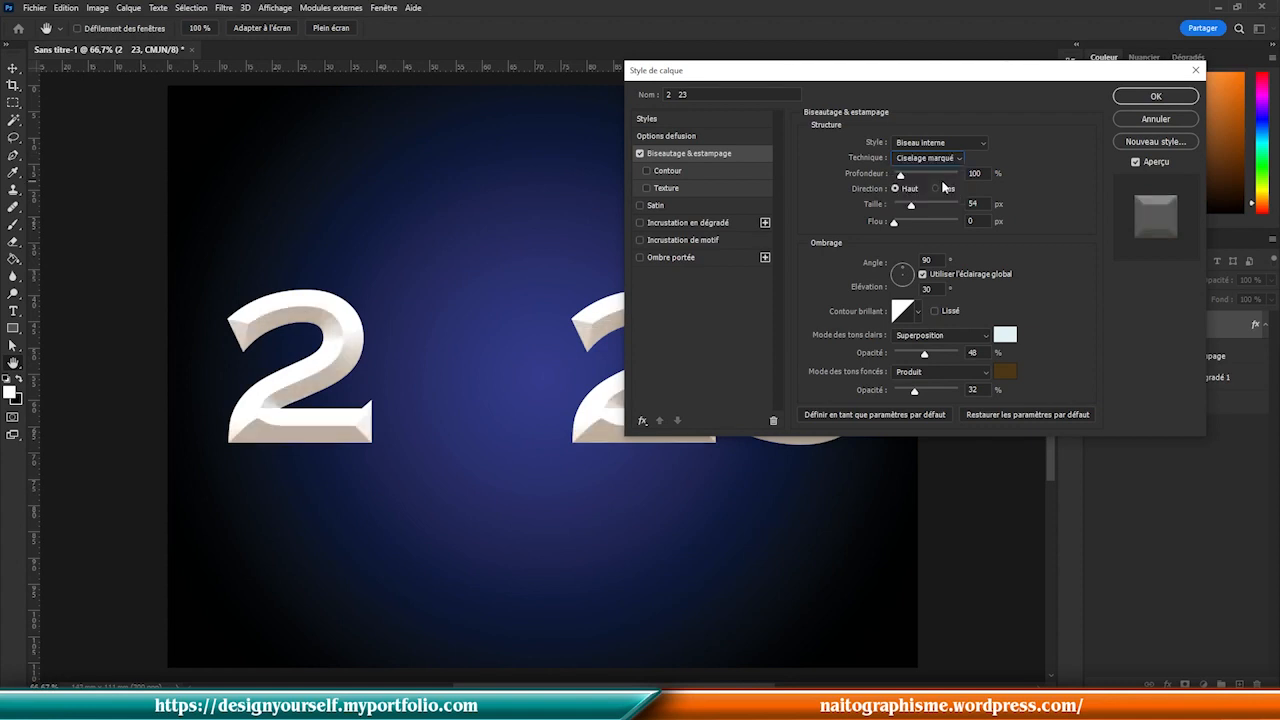
- Set the bevel's depth to 250 % and its size to 6 px
{"action": "left_click_drag", "start_coordinate": [986, 174], "coordinate": [947, 178]}
{"action": "type", "text": "250"}
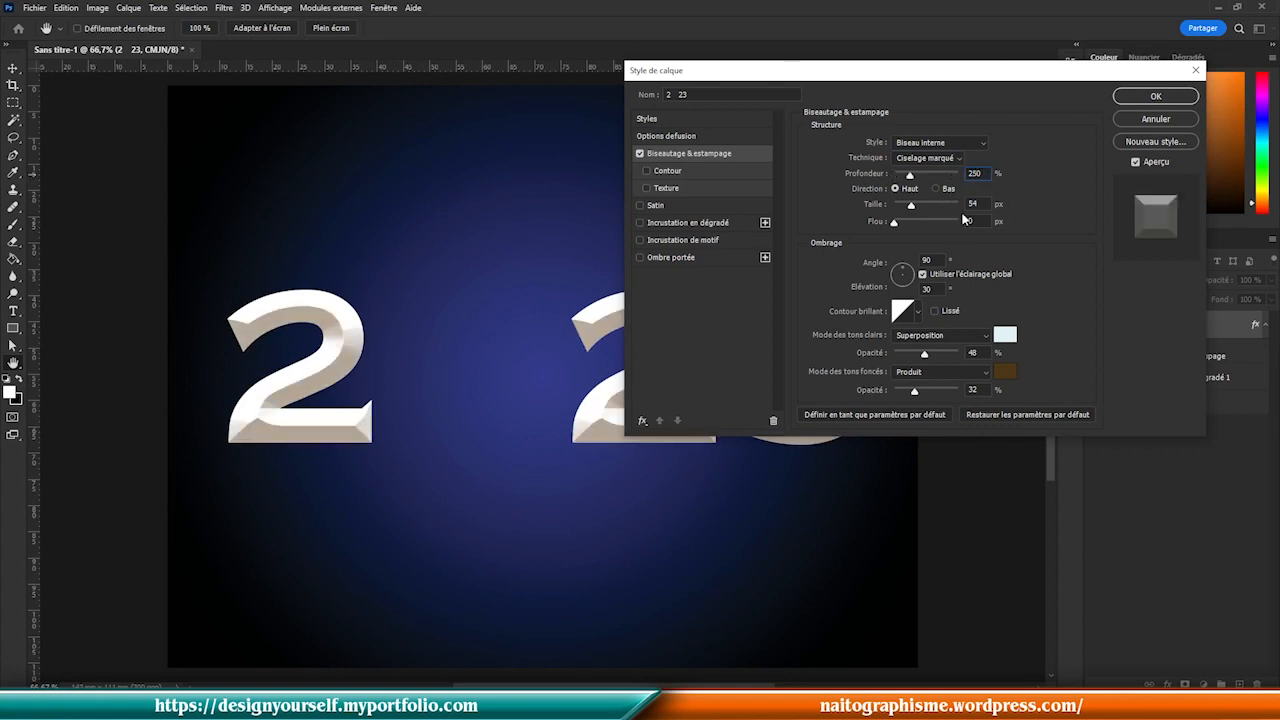
{"action": "left_click", "coordinate": [982, 202]}
{"action": "type", "text": "5"}
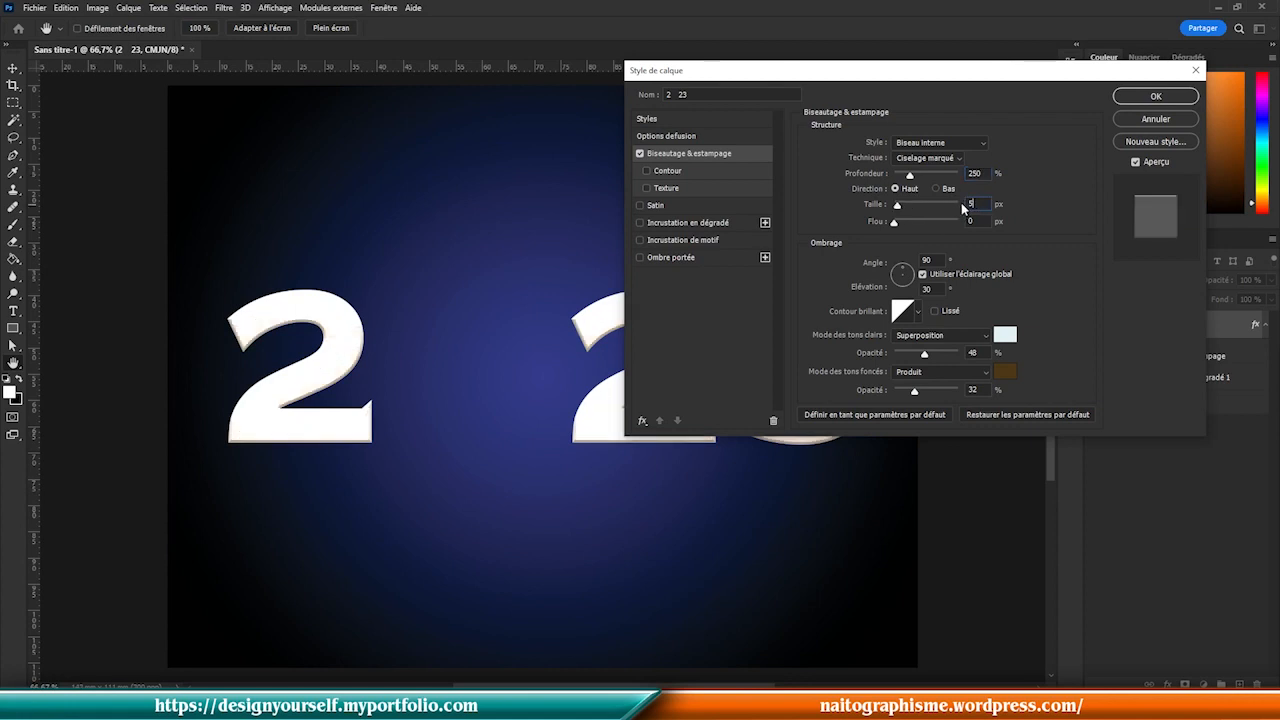
{"action": "key", "text": "BackSpace"}
{"action": "type", "text": "6"}
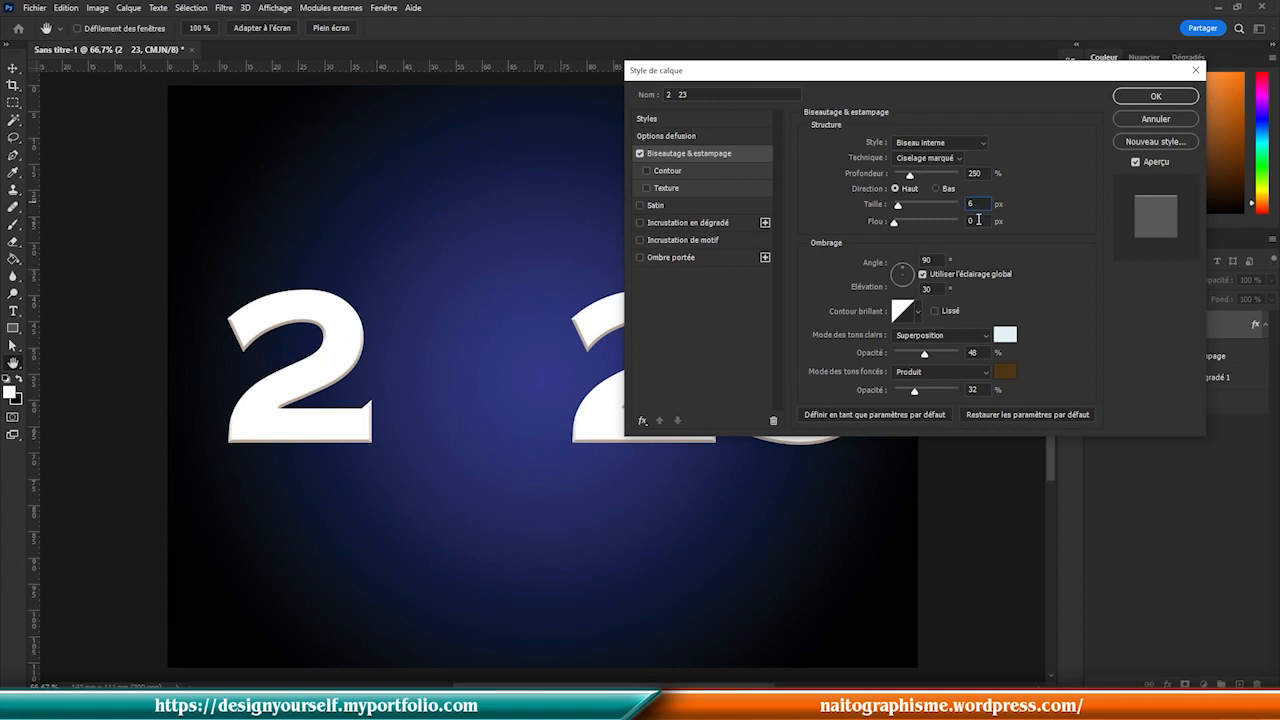
- Set the bevel's shading angle to 135° and its elevation to 25°
{"action": "left_click_drag", "start_coordinate": [938, 262], "coordinate": [921, 260]}
{"action": "type", "text": "135"}
{"action": "left_click_drag", "start_coordinate": [940, 289], "coordinate": [912, 292]}
{"action": "type", "text": "25"}
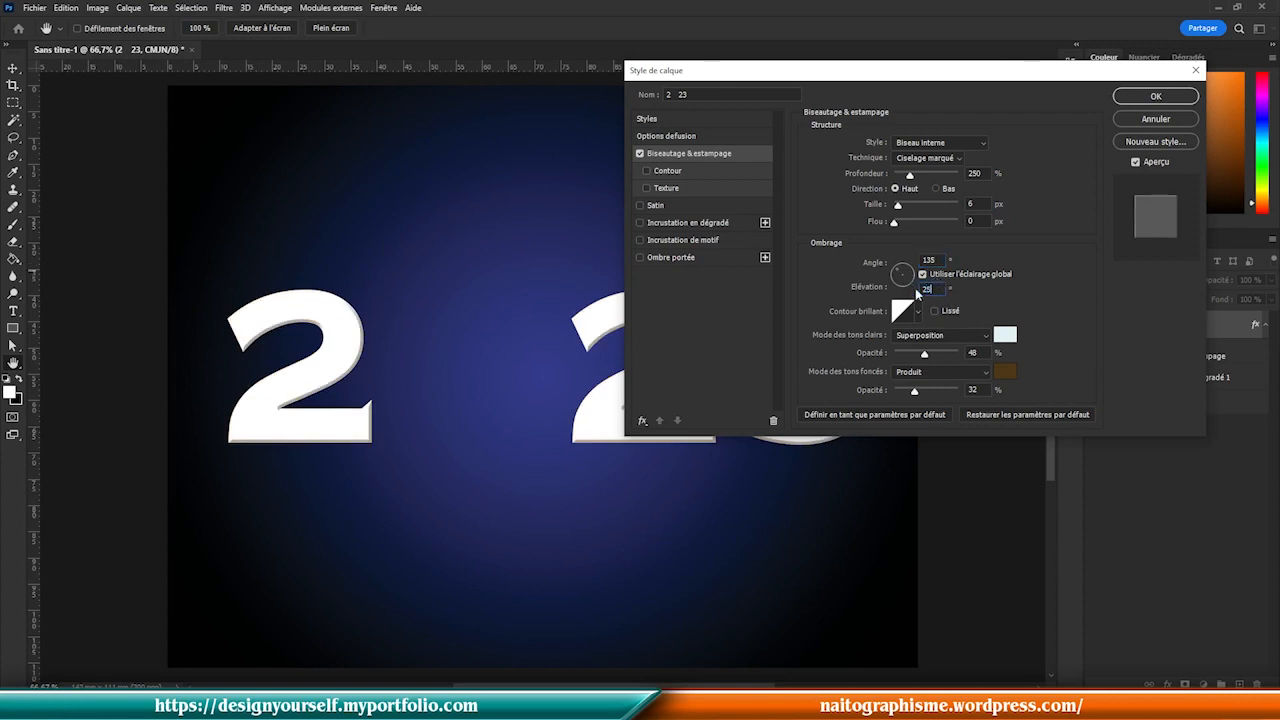
- Apply the three-peak gloss contour to the bevel and enable Lissé for it
{"action": "left_click", "coordinate": [917, 313]}
{"action": "left_click", "coordinate": [890, 370]}
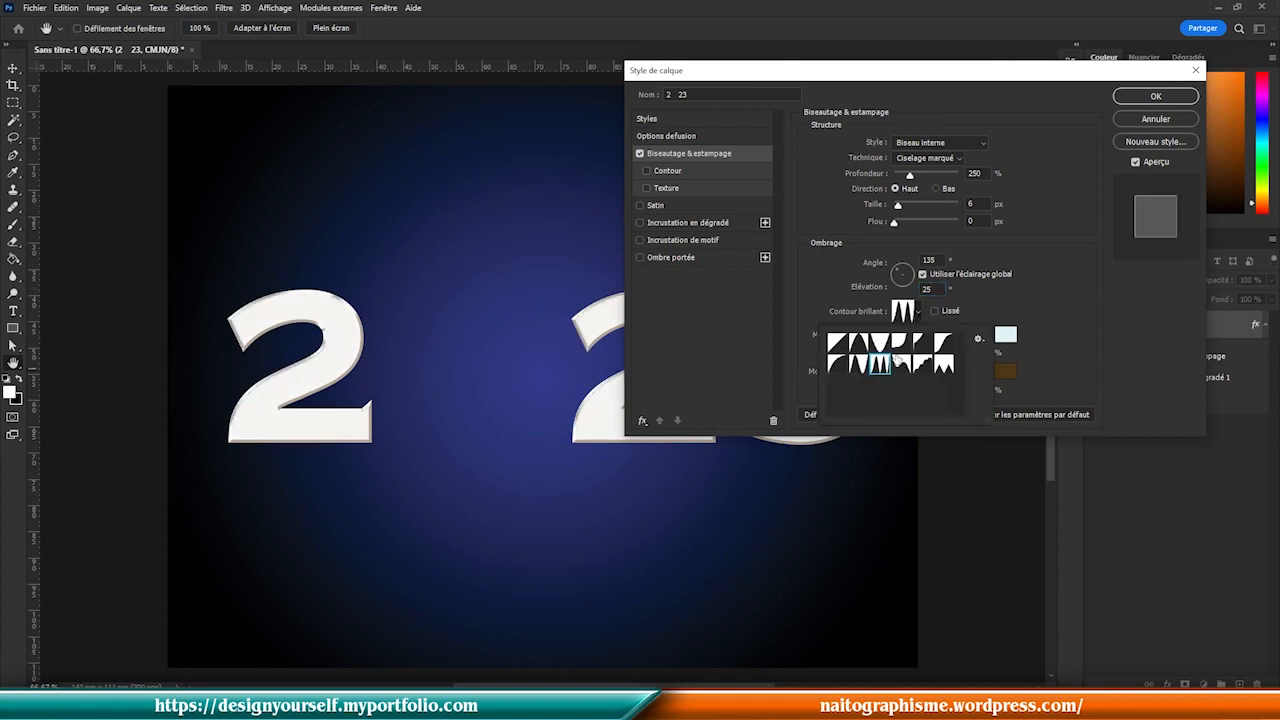
{"action": "left_click", "coordinate": [1028, 300]}
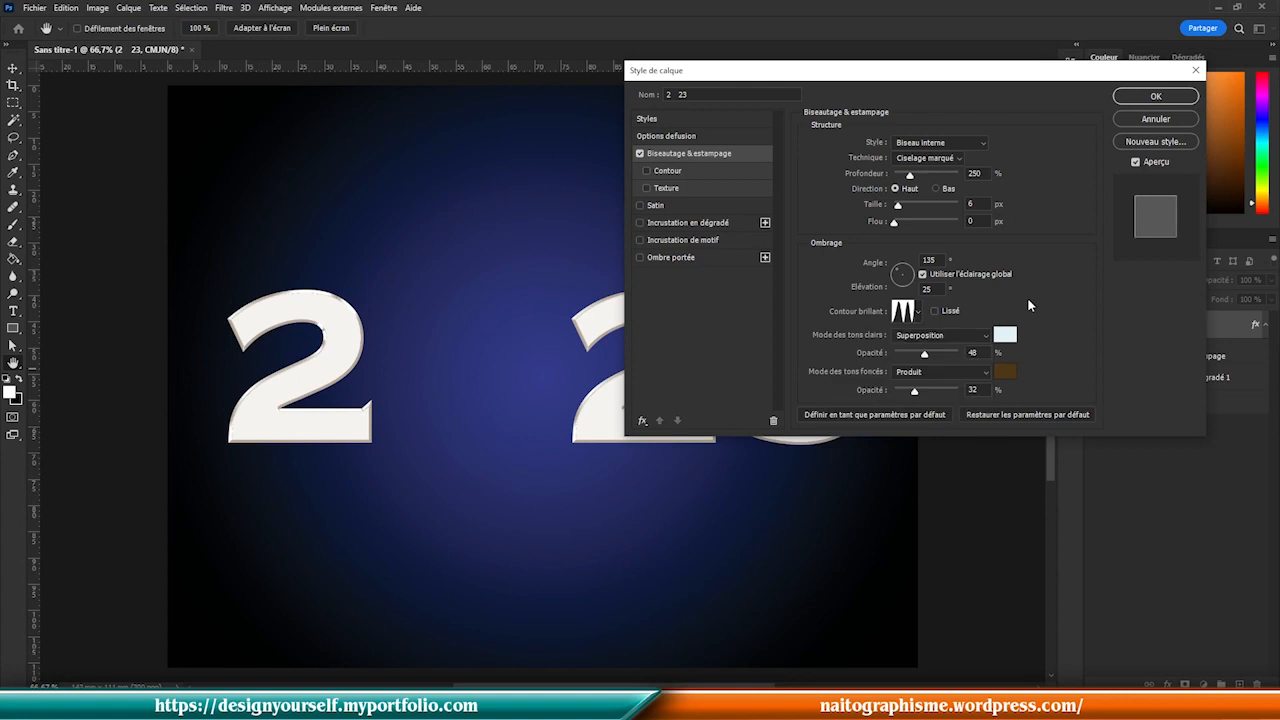
{"action": "left_click", "coordinate": [934, 311]}
- Set the bevel's highlight mode to Densité couleur - and raise the highlight opacity to 91 %
{"action": "left_click", "coordinate": [961, 335]}
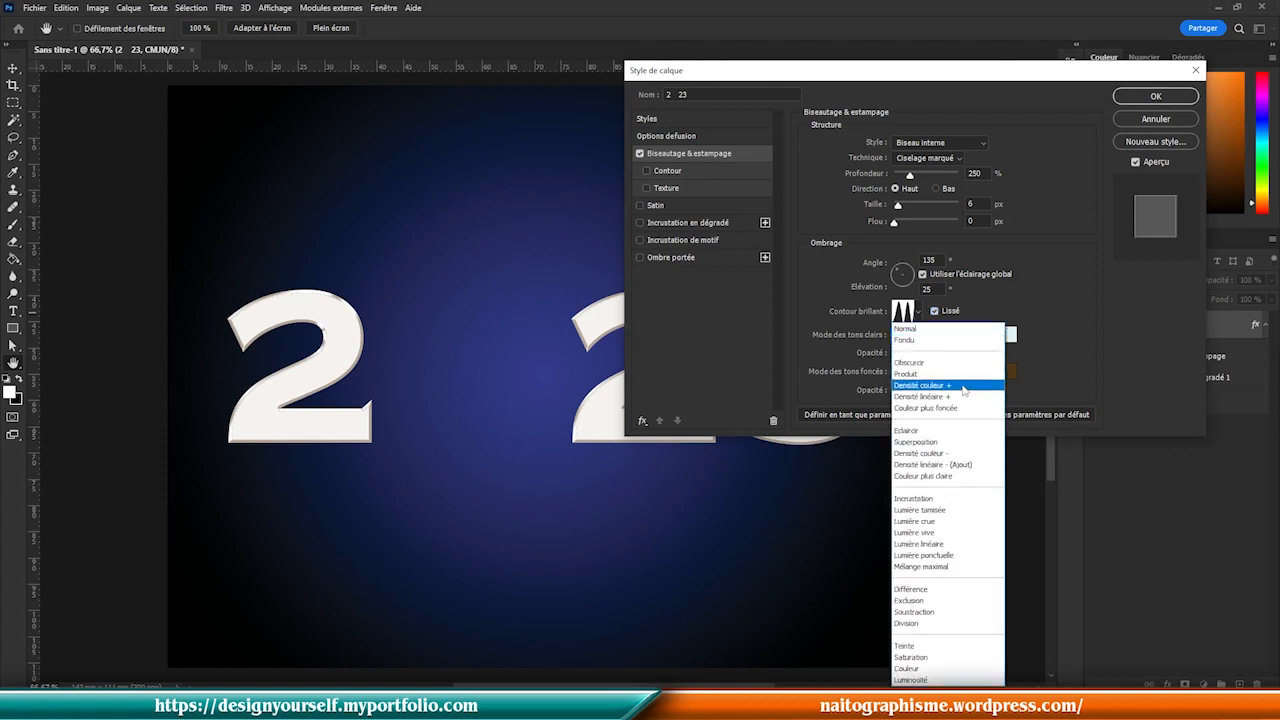
{"action": "left_click", "coordinate": [968, 453]}
{"action": "left_click_drag", "start_coordinate": [932, 353], "coordinate": [954, 362]}
- Change the bevel's shadow colour to black and set both the highlight and shadow opacities to 100 %
{"action": "left_click", "coordinate": [1003, 372]}
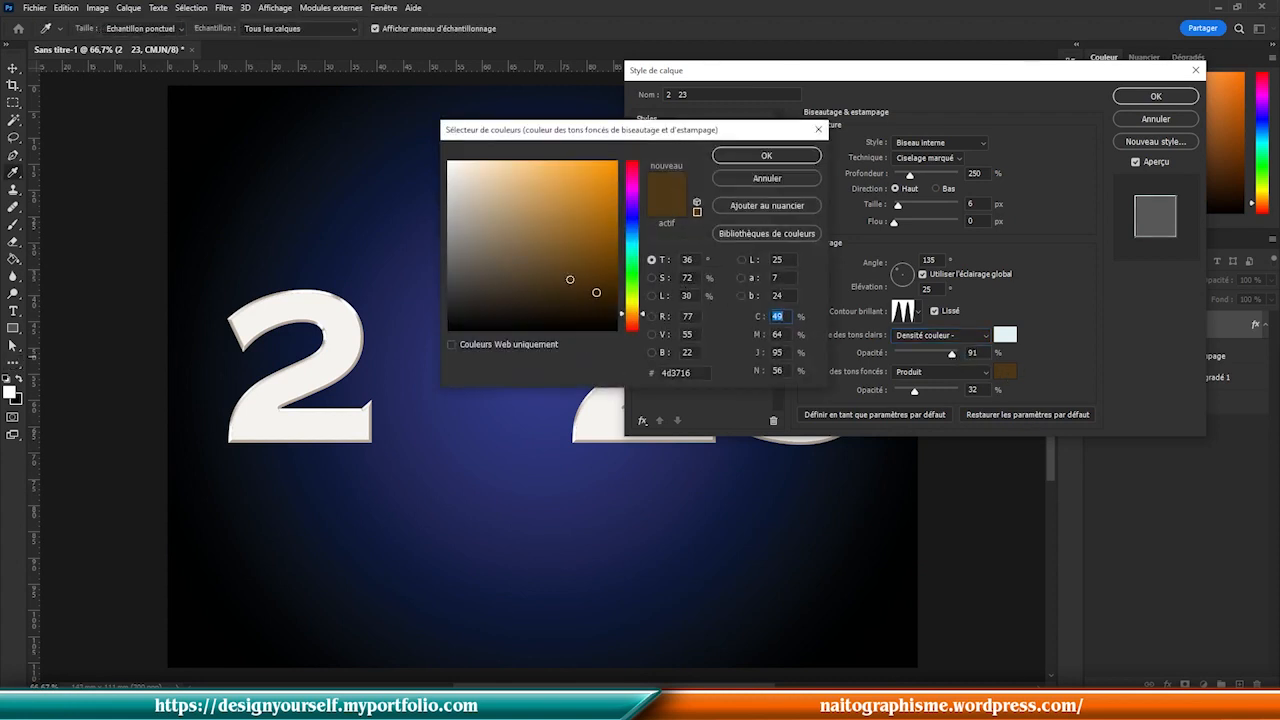
{"action": "left_click", "coordinate": [615, 329]}
{"action": "left_click", "coordinate": [758, 156]}
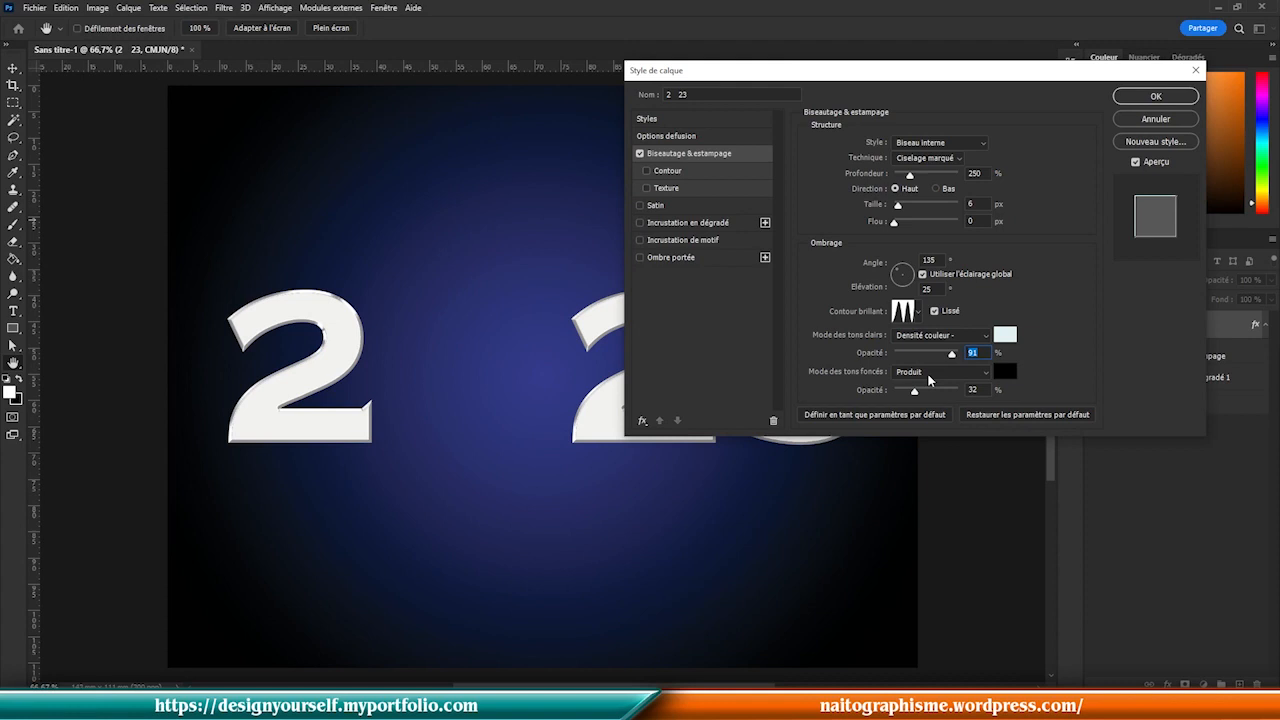
{"action": "left_click_drag", "start_coordinate": [915, 395], "coordinate": [966, 355]}
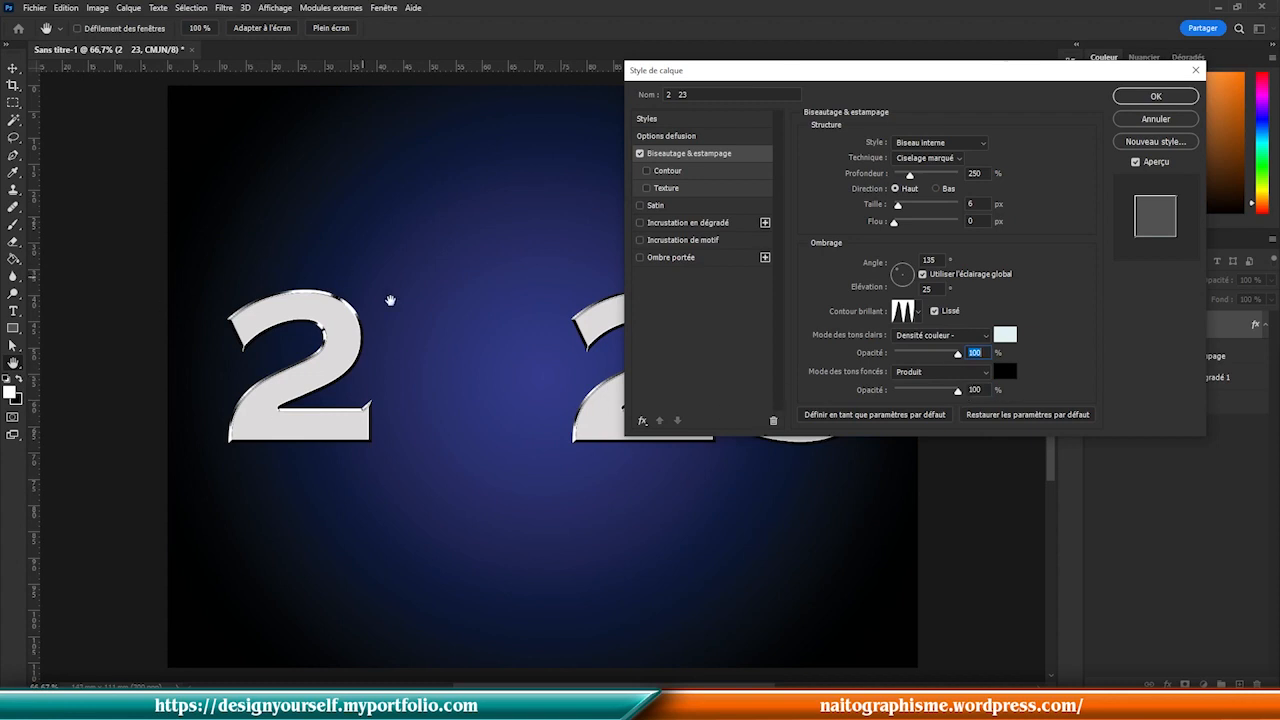
{"action": "left_click", "coordinate": [1004, 336]}
- Show all layer effects in the style list and add a Contour stroke with its position set to Extérieur
{"action": "left_click", "coordinate": [643, 421]}
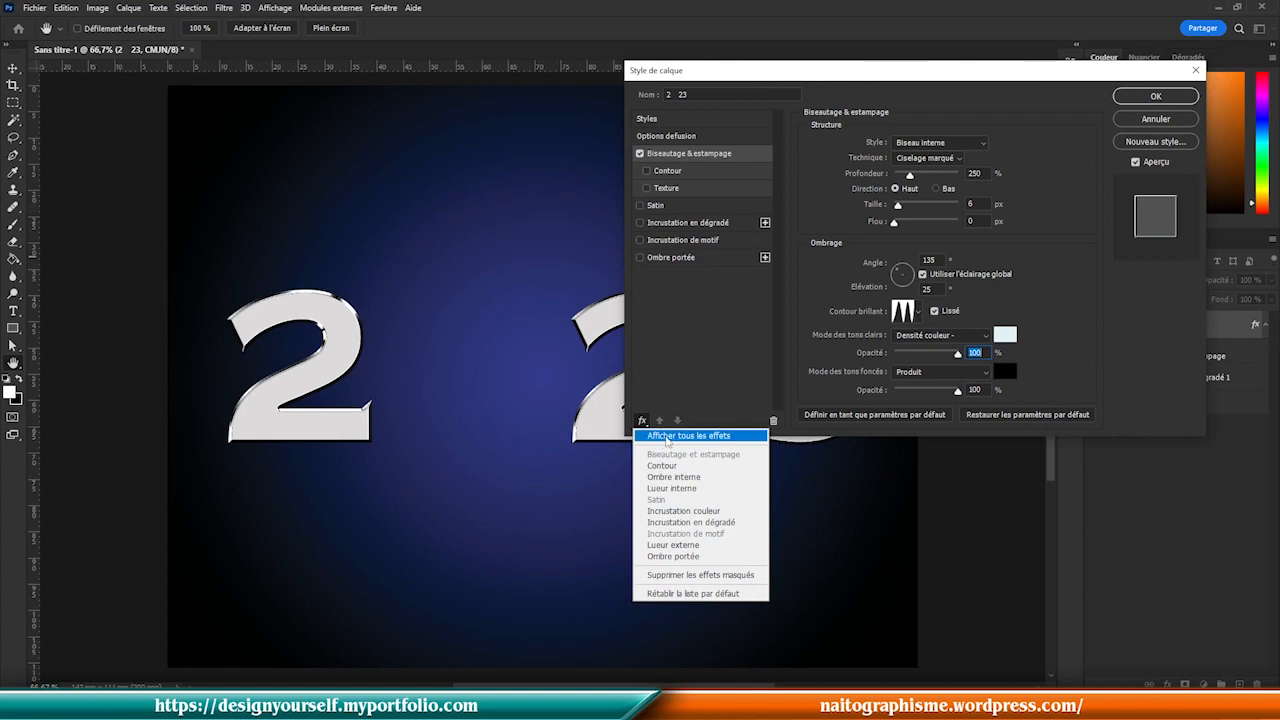
{"action": "left_click", "coordinate": [664, 442]}
{"action": "left_click", "coordinate": [659, 207]}
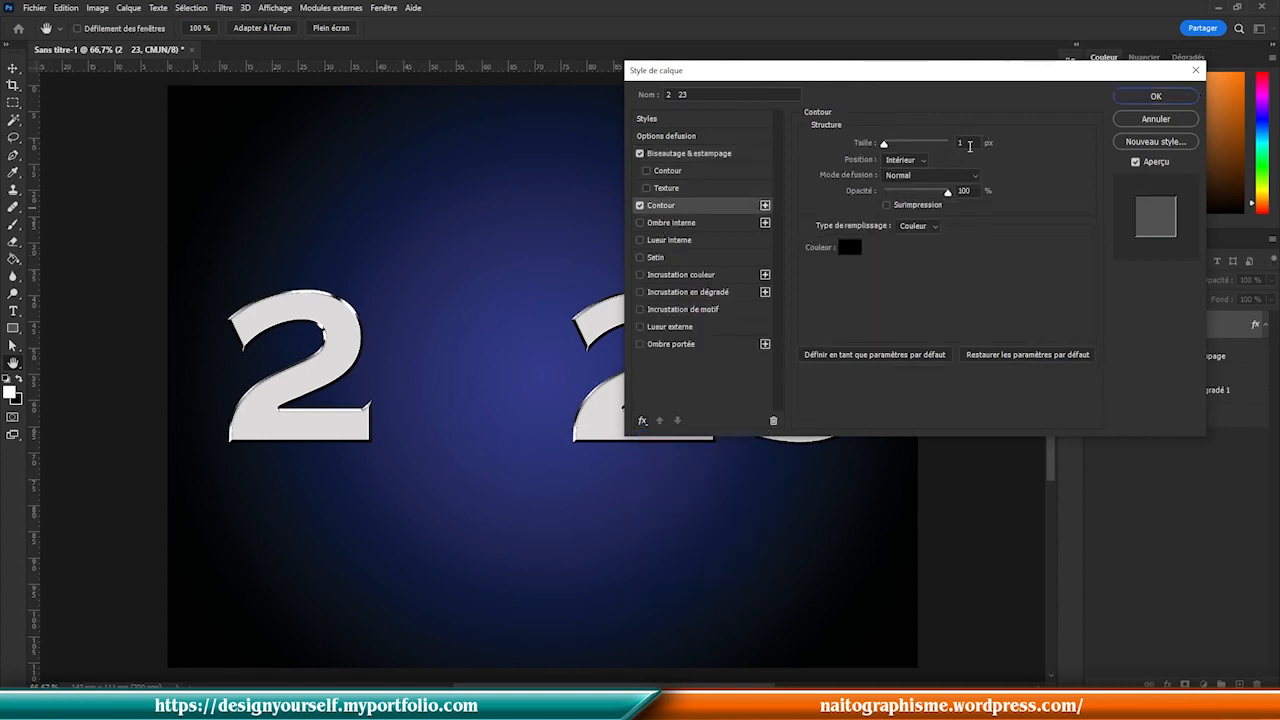
{"action": "left_click", "coordinate": [908, 161]}
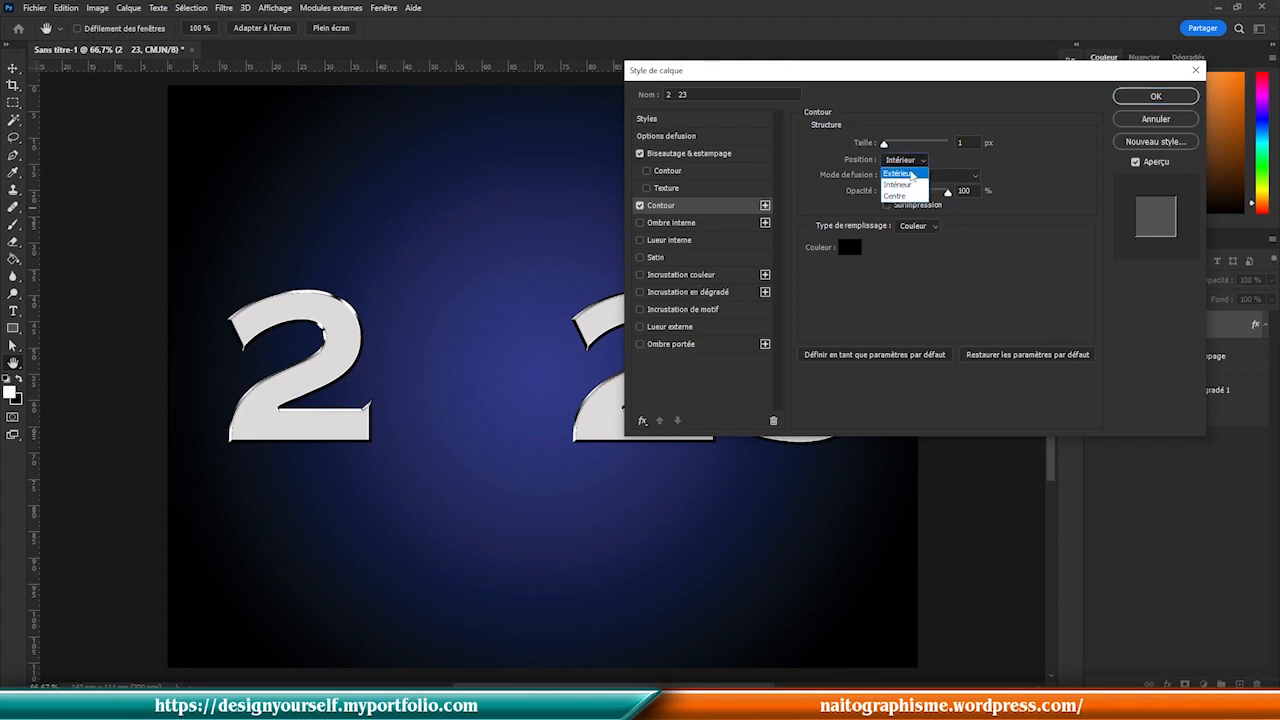
{"action": "left_click", "coordinate": [911, 175]}
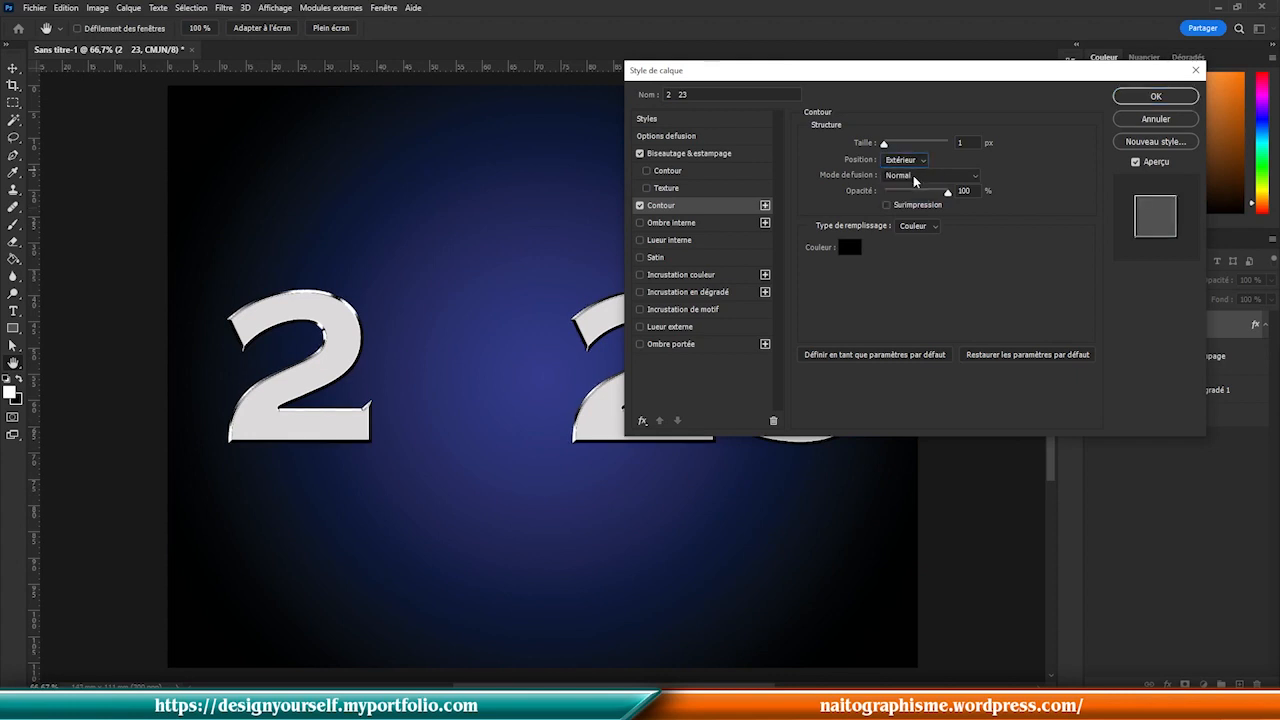
- Set the Contour stroke's size to 4 px and its fill type to Dégradé
{"action": "double_click", "coordinate": [969, 142]}
{"action": "type", "text": "3"}
{"action": "left_click_drag", "start_coordinate": [963, 146], "coordinate": [948, 155]}
{"action": "type", "text": "4"}
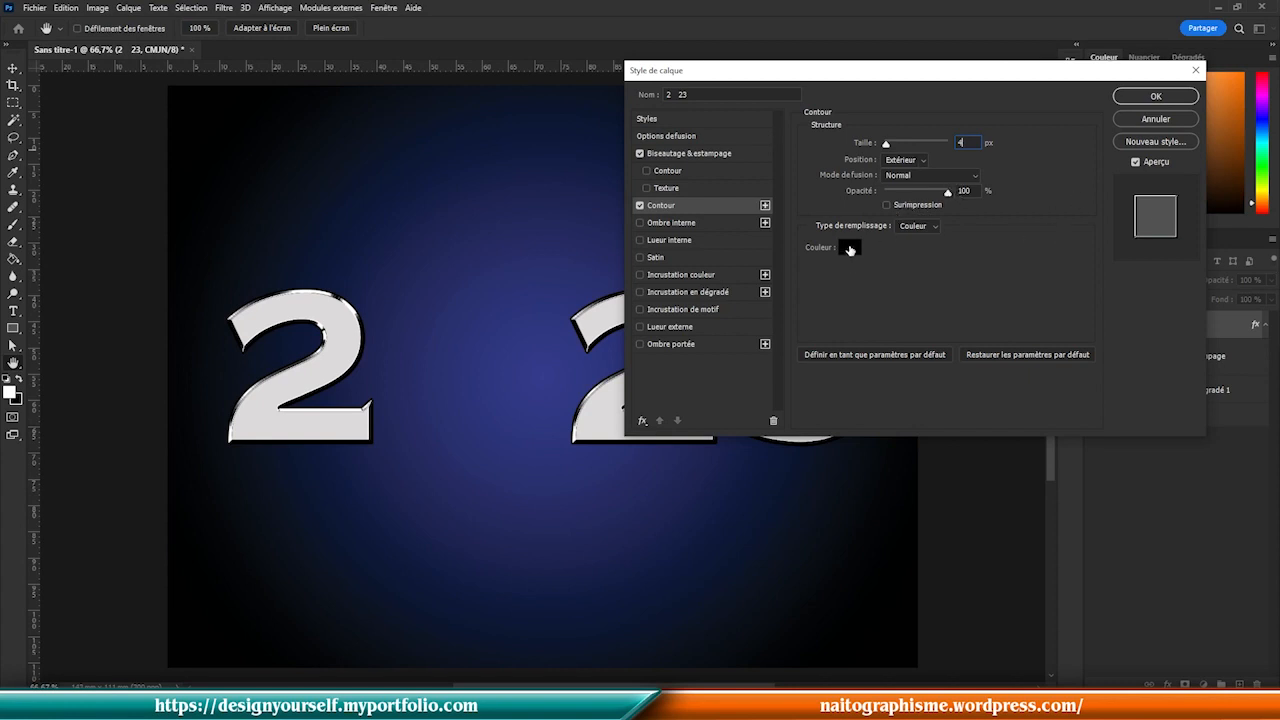
{"action": "left_click", "coordinate": [923, 226]}
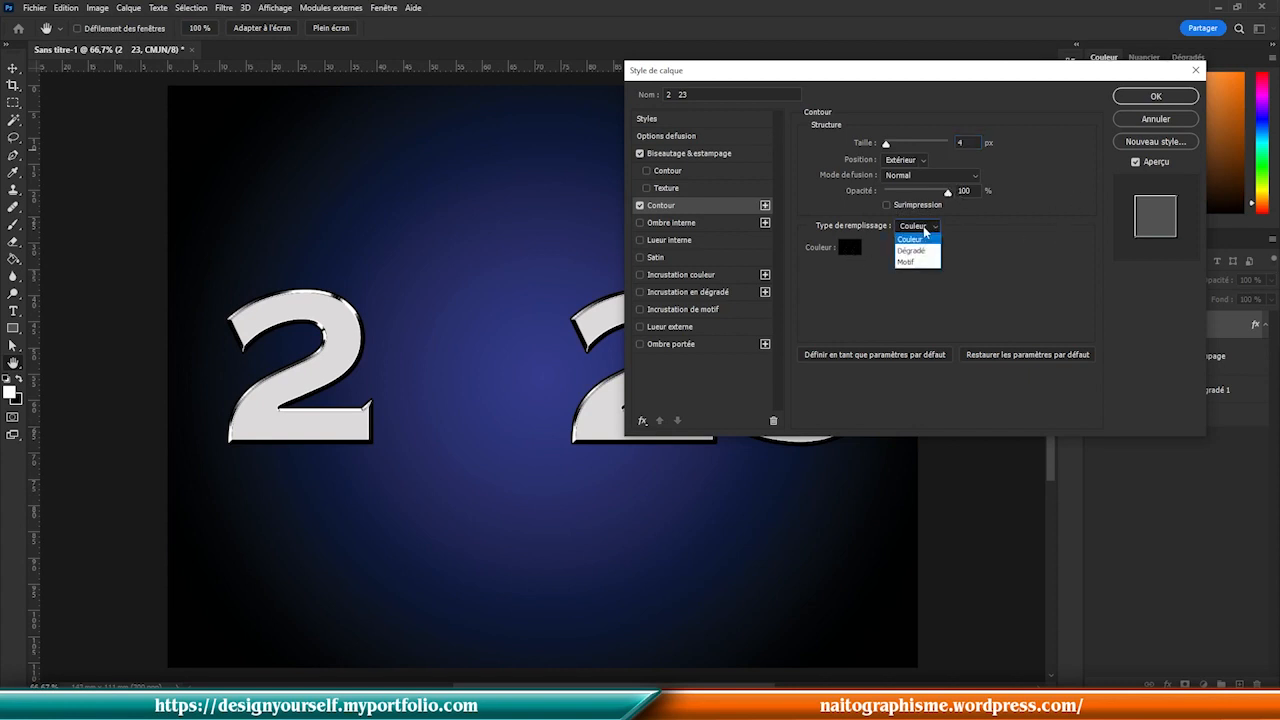
{"action": "left_click", "coordinate": [926, 252]}
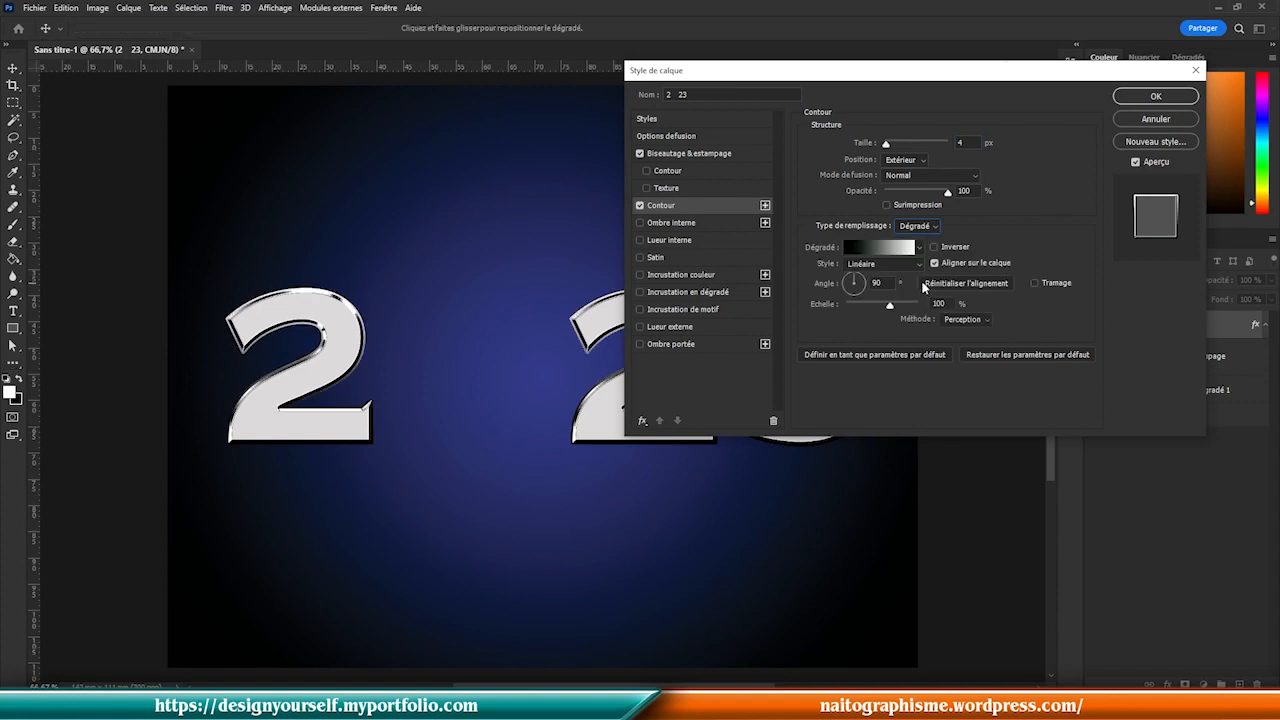
- Set the starting colour stop of the stroke's gradient to pink d98f9d
{"action": "left_click", "coordinate": [885, 250]}
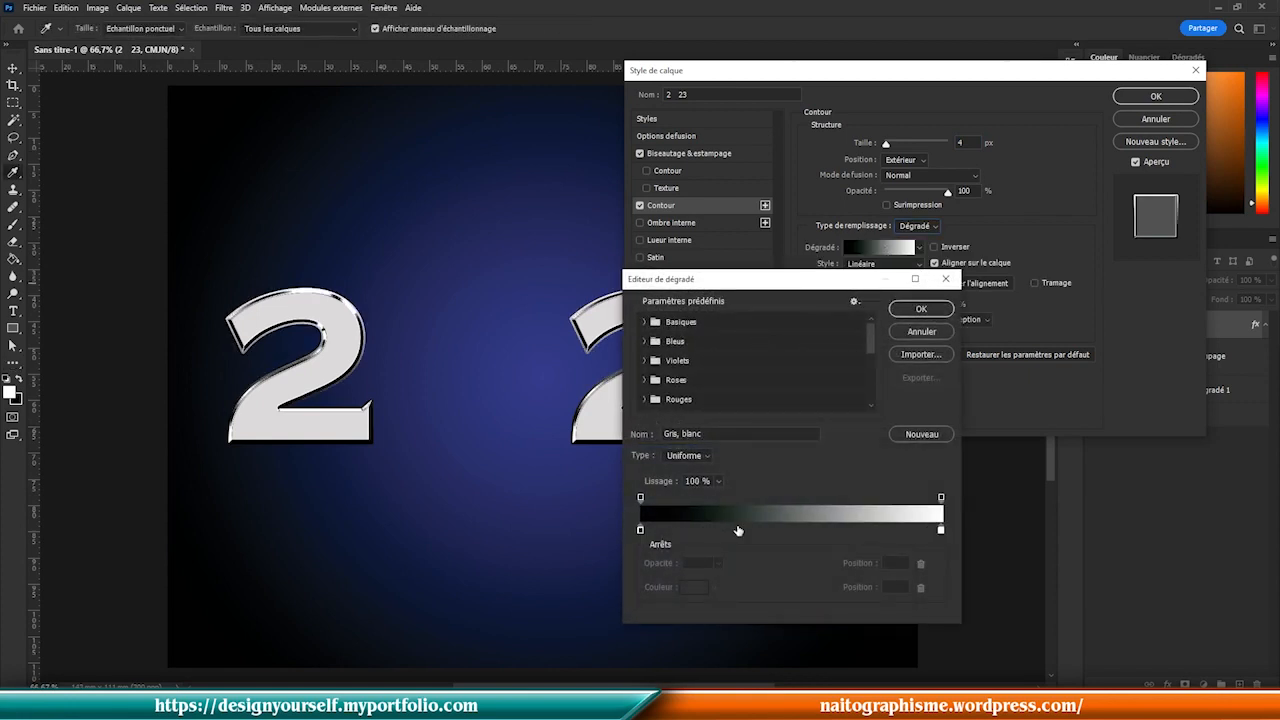
{"action": "left_click", "coordinate": [641, 531]}
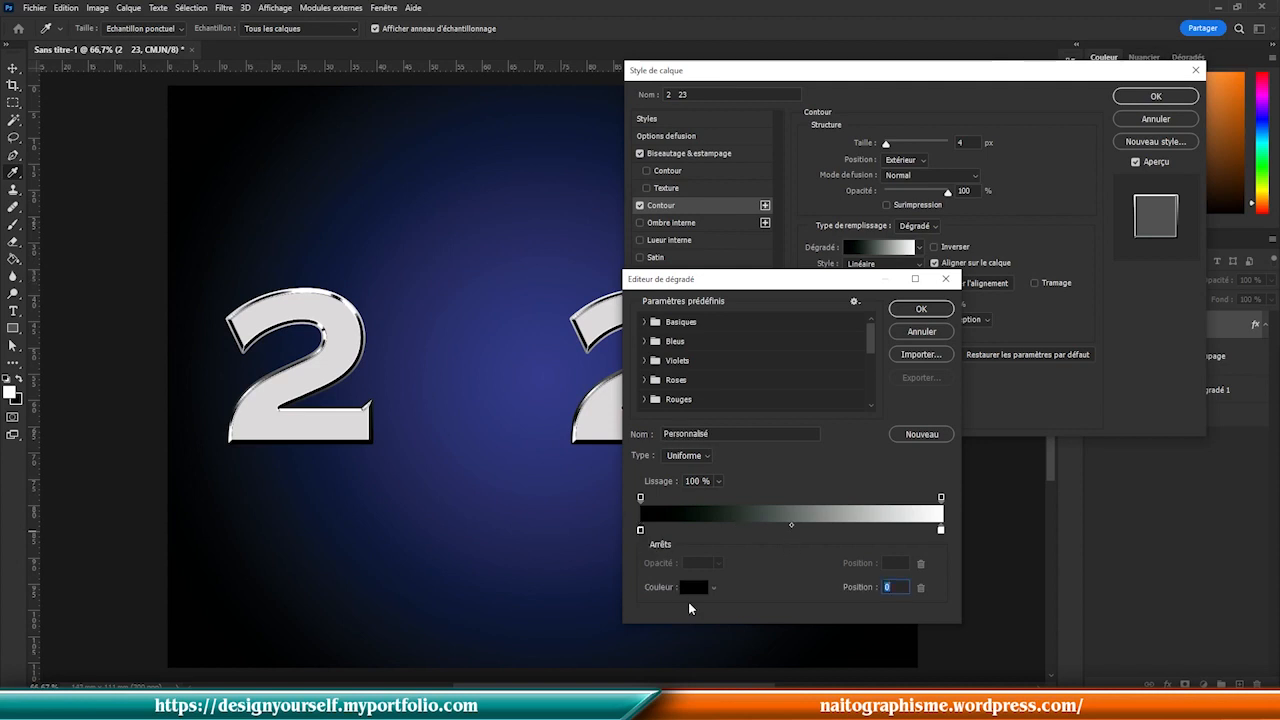
{"action": "left_click", "coordinate": [693, 587]}
{"action": "key", "text": "alt+Tab"}
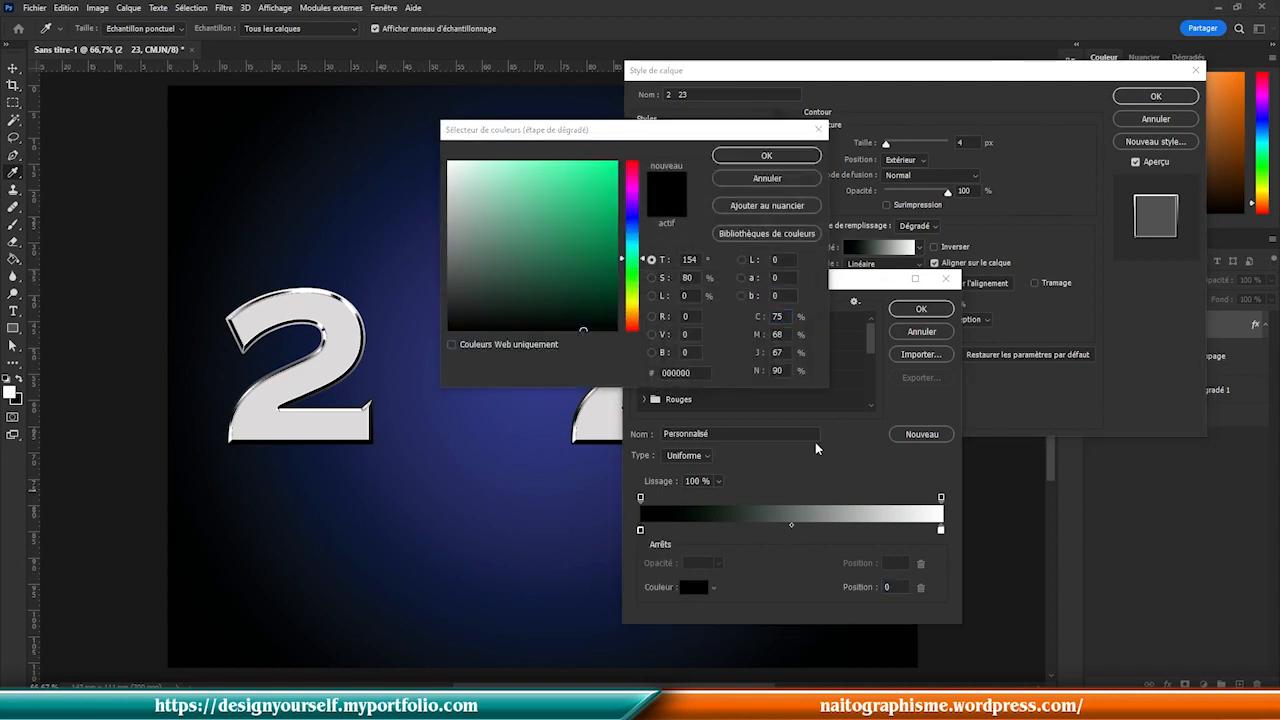
{"action": "left_click", "coordinate": [695, 376]}
{"action": "left_click_drag", "start_coordinate": [695, 375], "coordinate": [585, 397]}
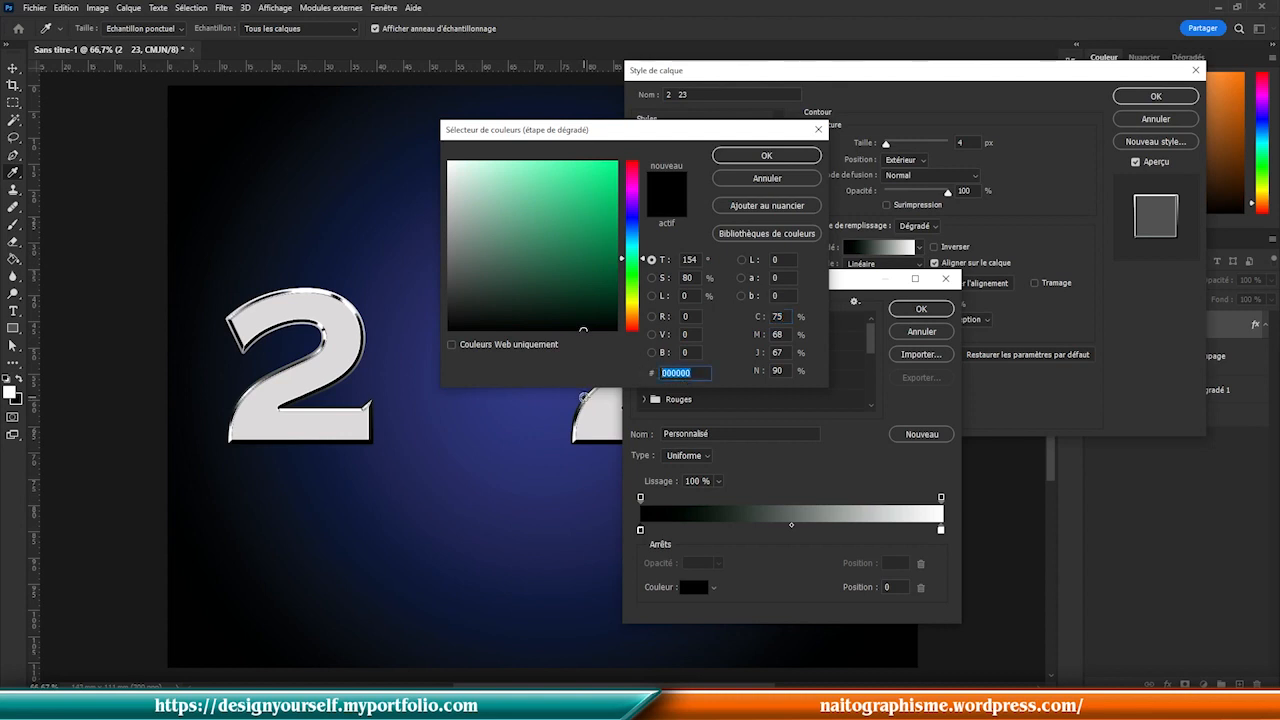
{"action": "type", "text": "d98"}
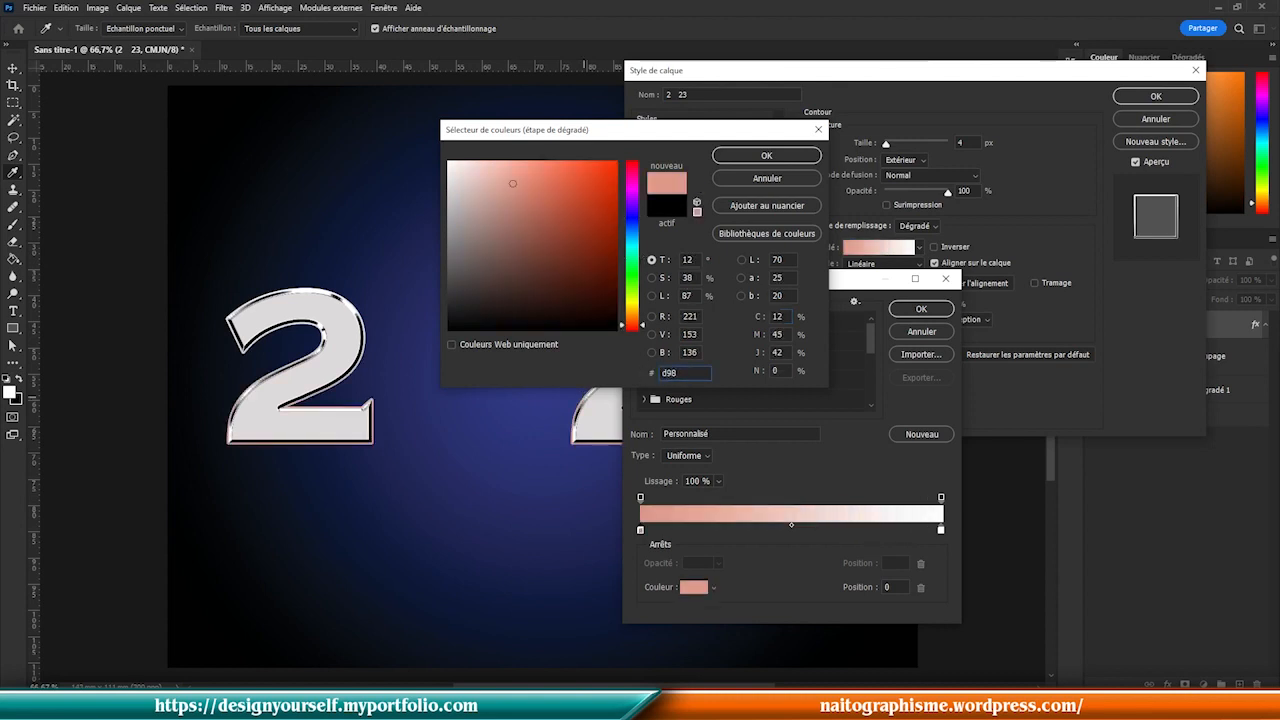
{"action": "type", "text": "f9d"}
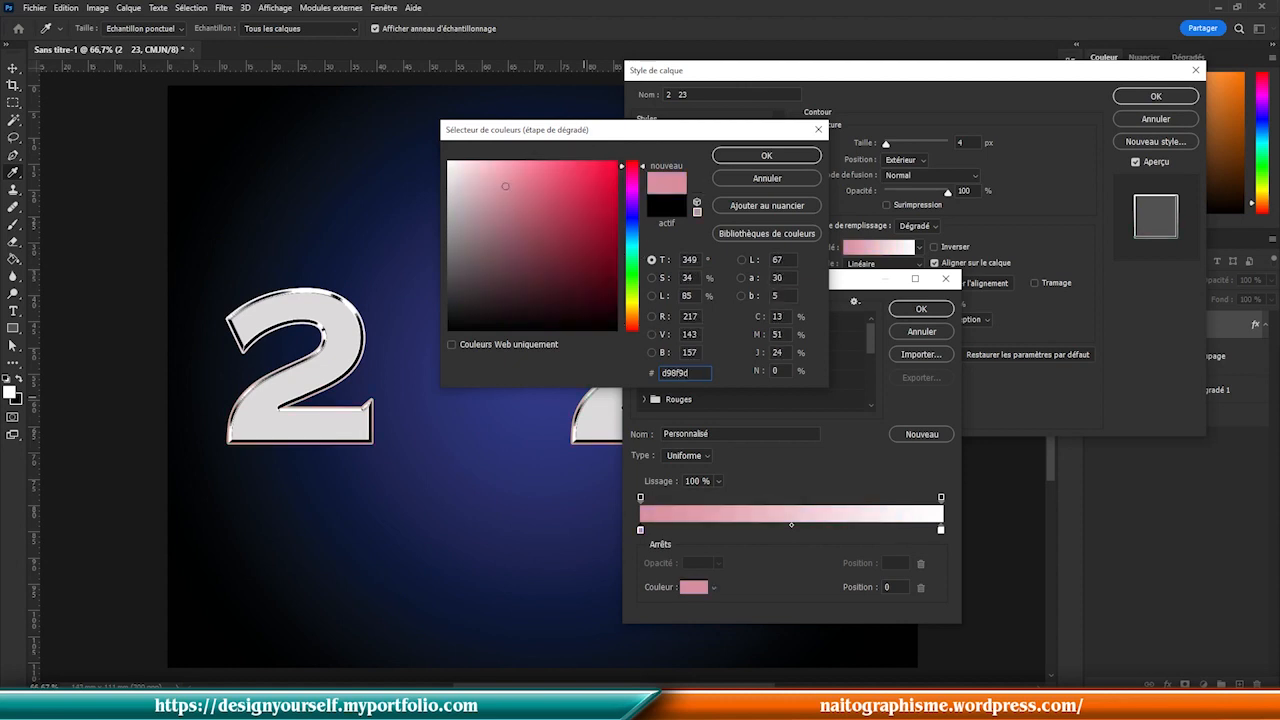
{"action": "left_click", "coordinate": [767, 157]}
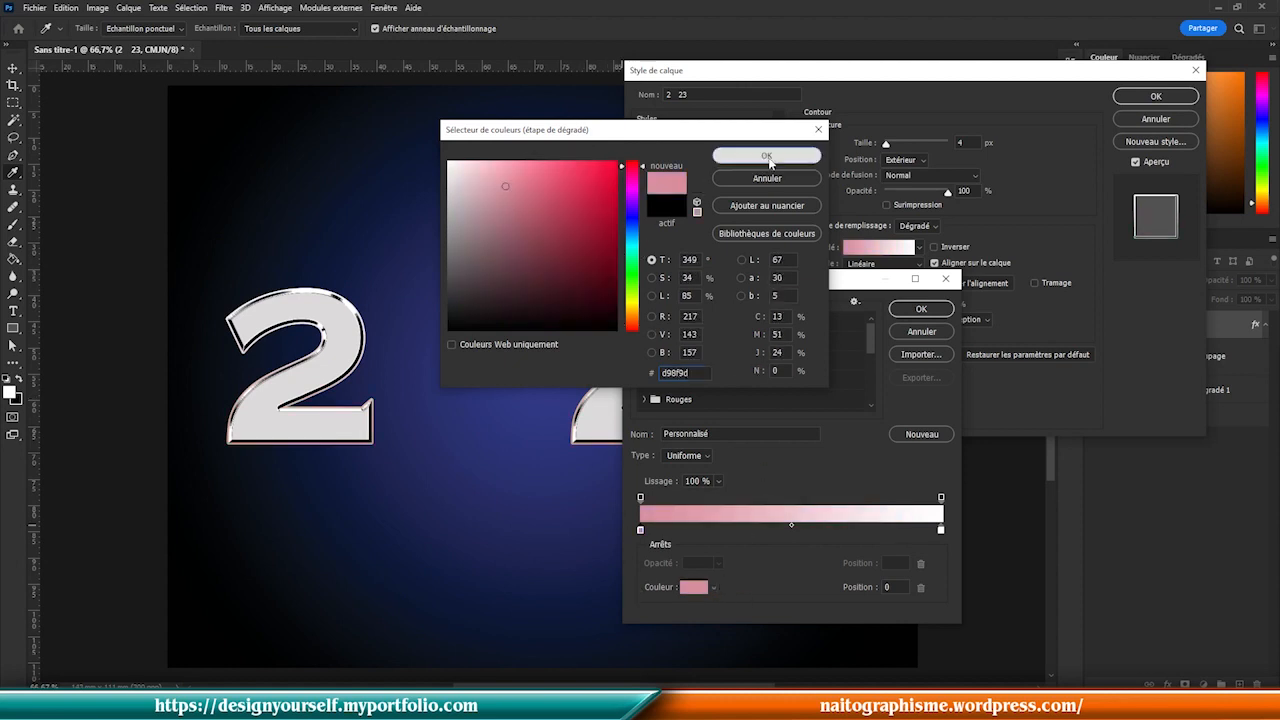
- Copy the starting stop's colour code and set the stroke gradient's end stop to the same pink, d88f9d
{"action": "left_click", "coordinate": [940, 529]}
{"action": "left_click", "coordinate": [640, 530]}
{"action": "left_click", "coordinate": [706, 588]}
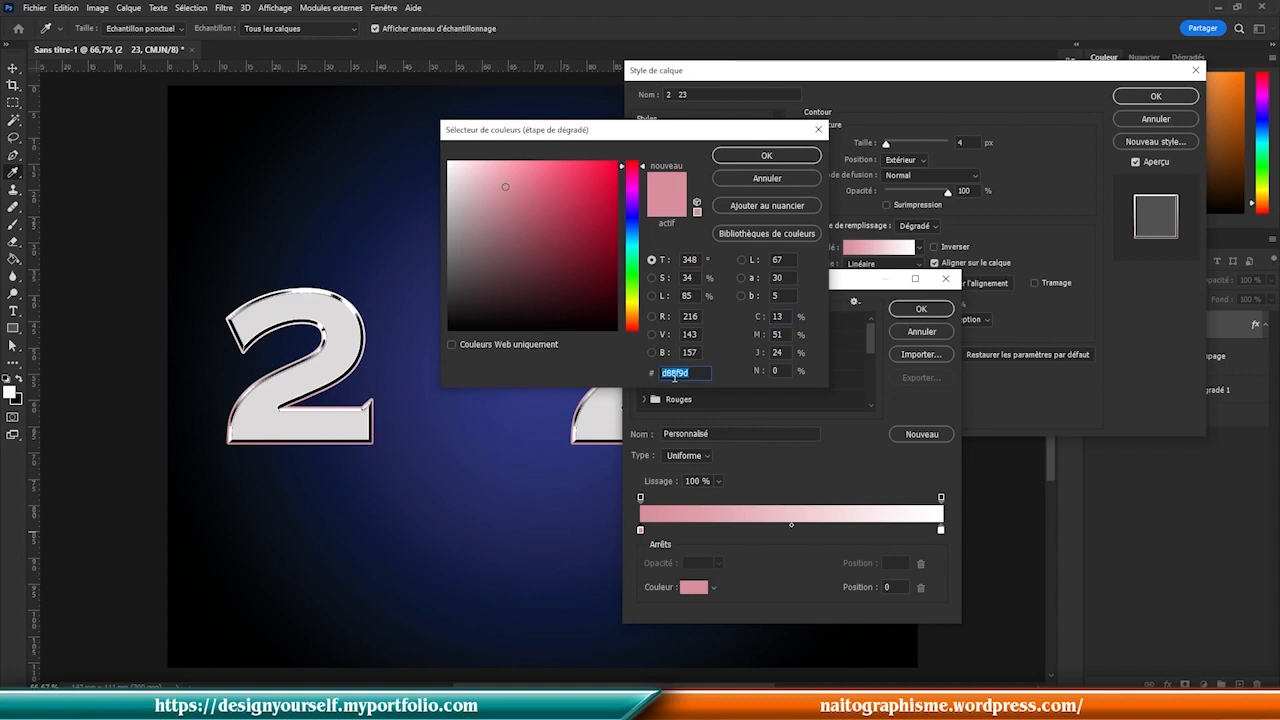
{"action": "left_click", "coordinate": [764, 158]}
{"action": "left_click", "coordinate": [940, 530]}
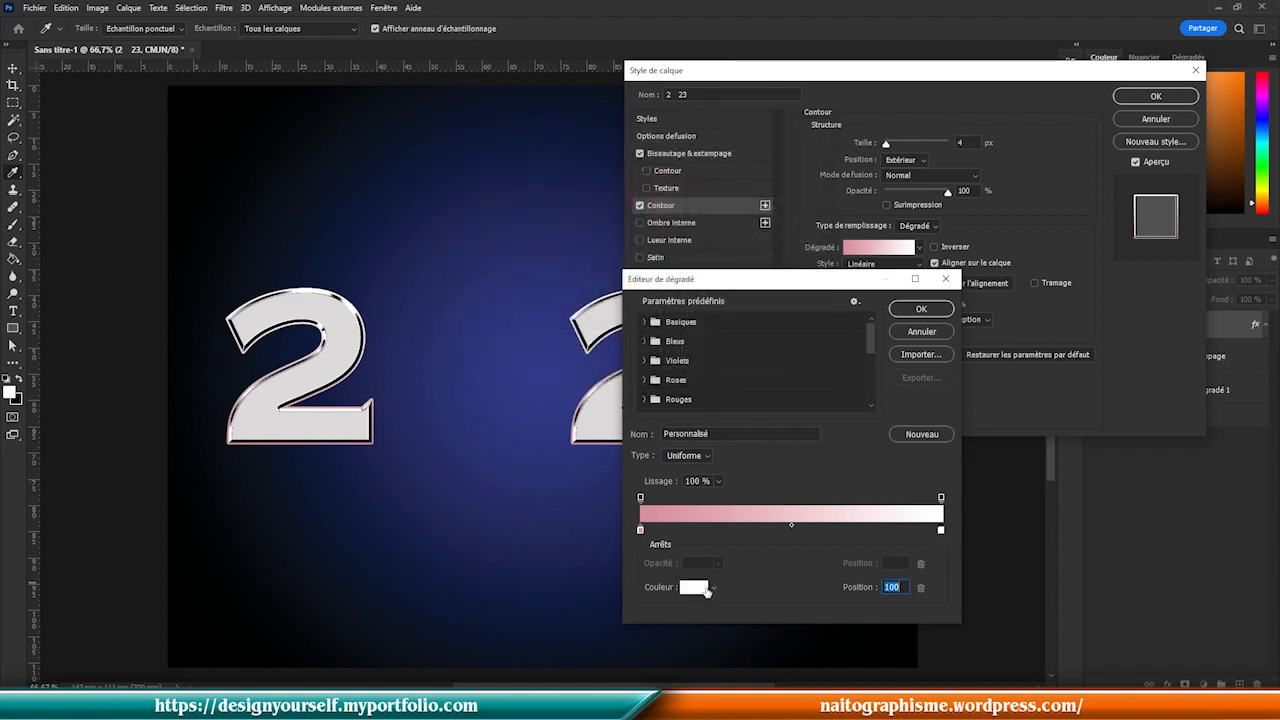
{"action": "left_click", "coordinate": [700, 588]}
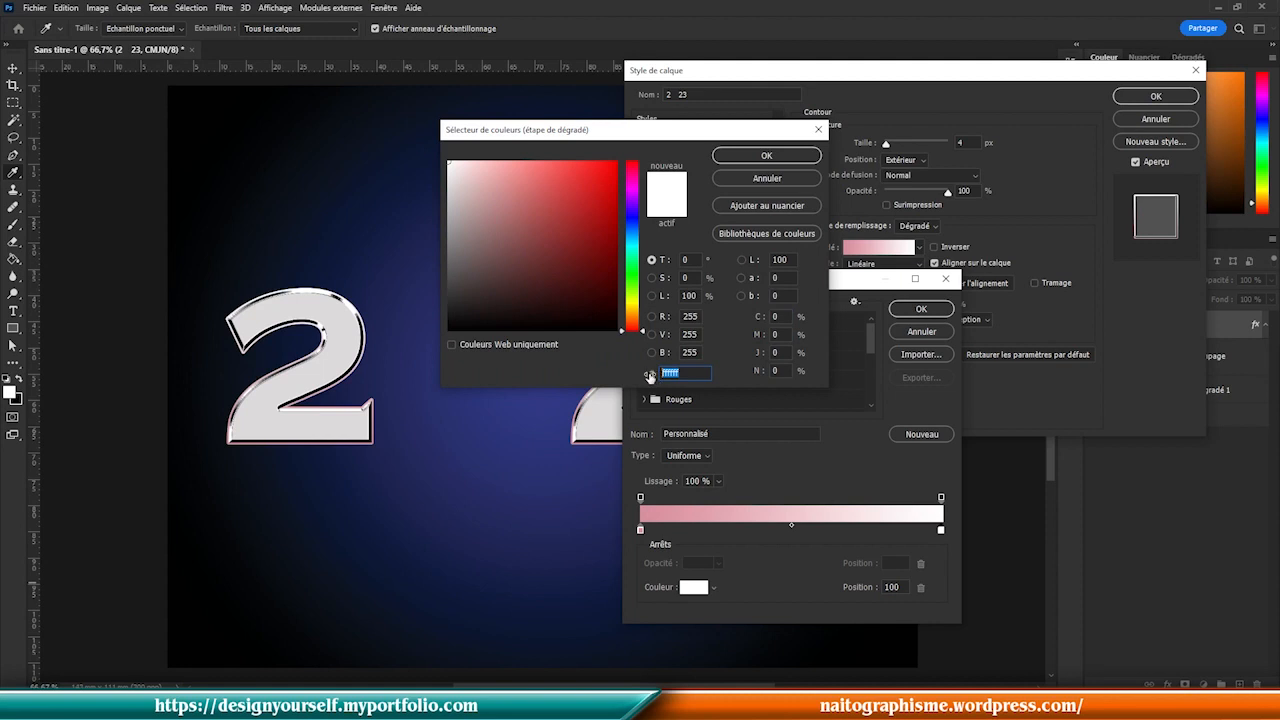
{"action": "type", "text": "d88f9d"}
{"action": "left_click", "coordinate": [764, 158]}
- Add a colour stop at position 50 in the stroke gradient, set it to violet 8073d9, and accept the gradient
{"action": "left_click", "coordinate": [791, 530]}
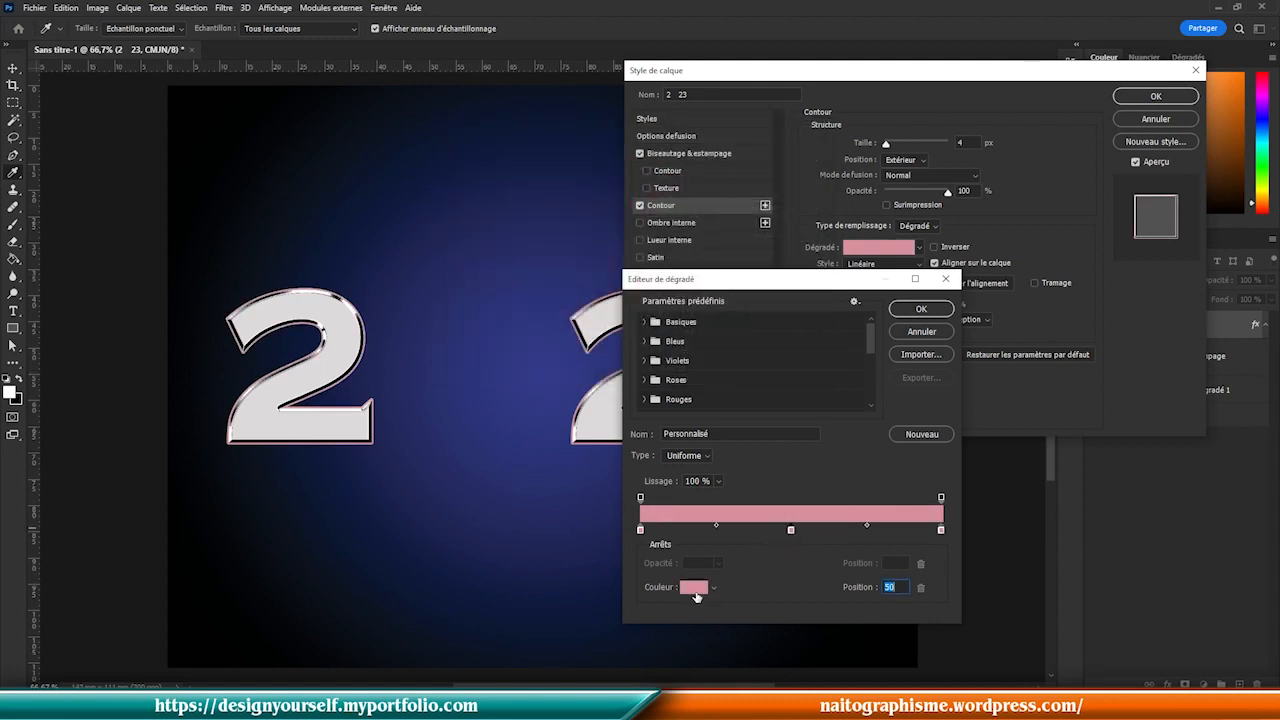
{"action": "left_click", "coordinate": [694, 590]}
{"action": "left_click", "coordinate": [660, 372]}
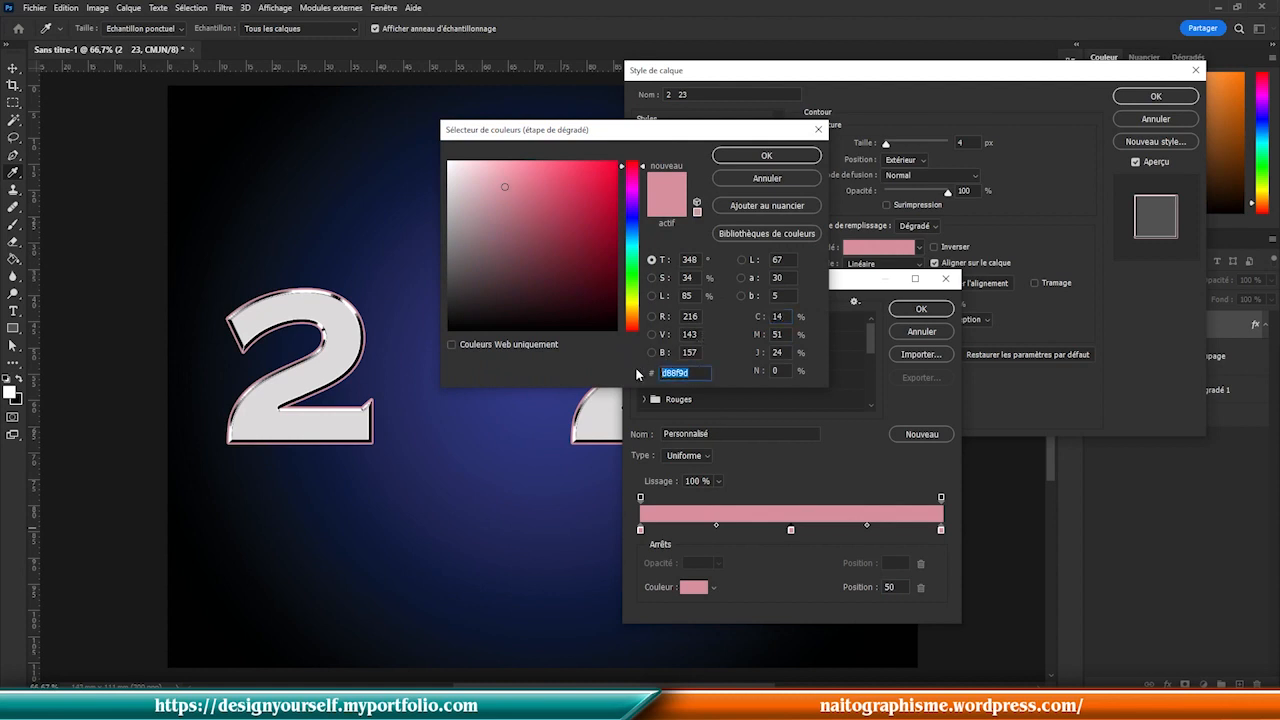
{"action": "type", "text": "807"}
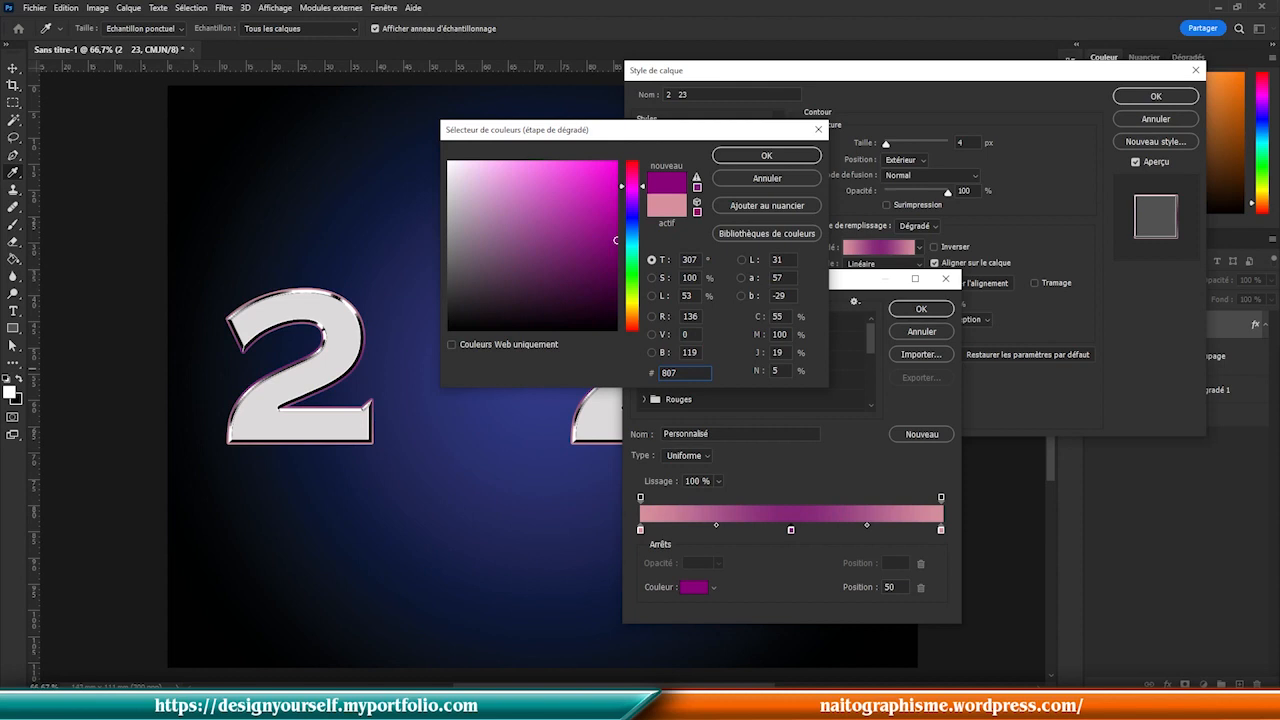
{"action": "type", "text": "3"}
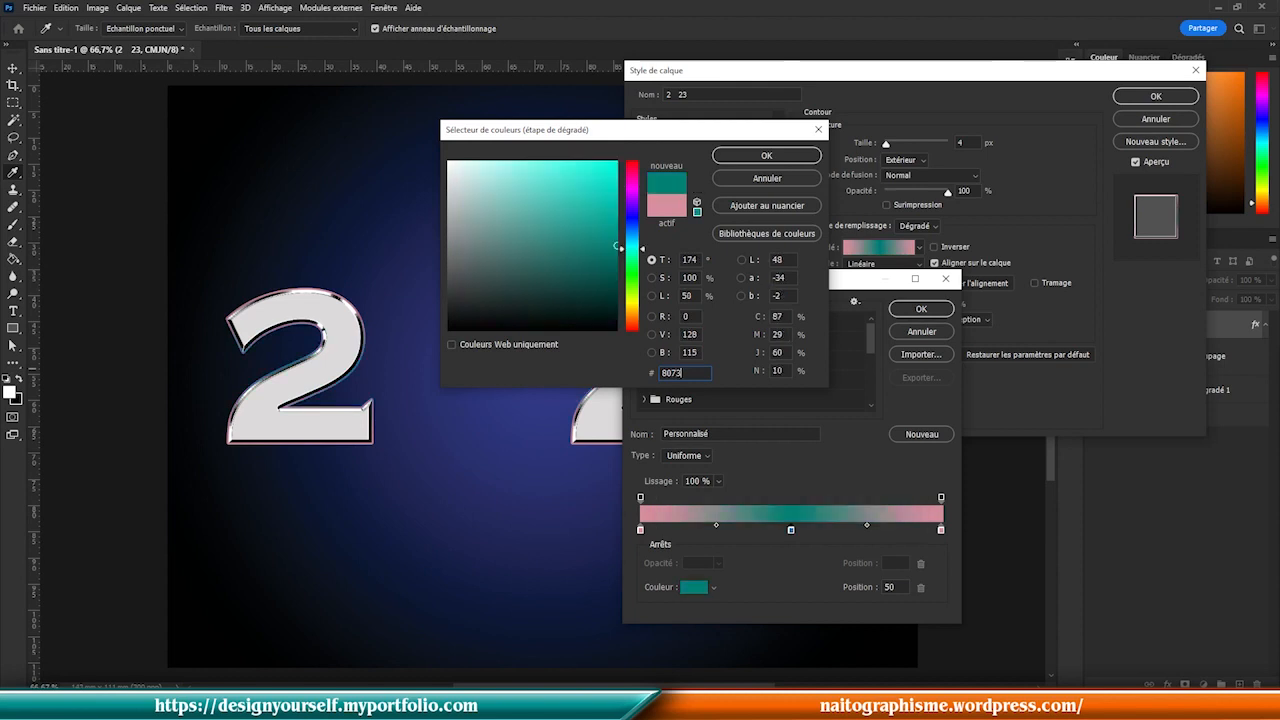
{"action": "type", "text": "d9"}
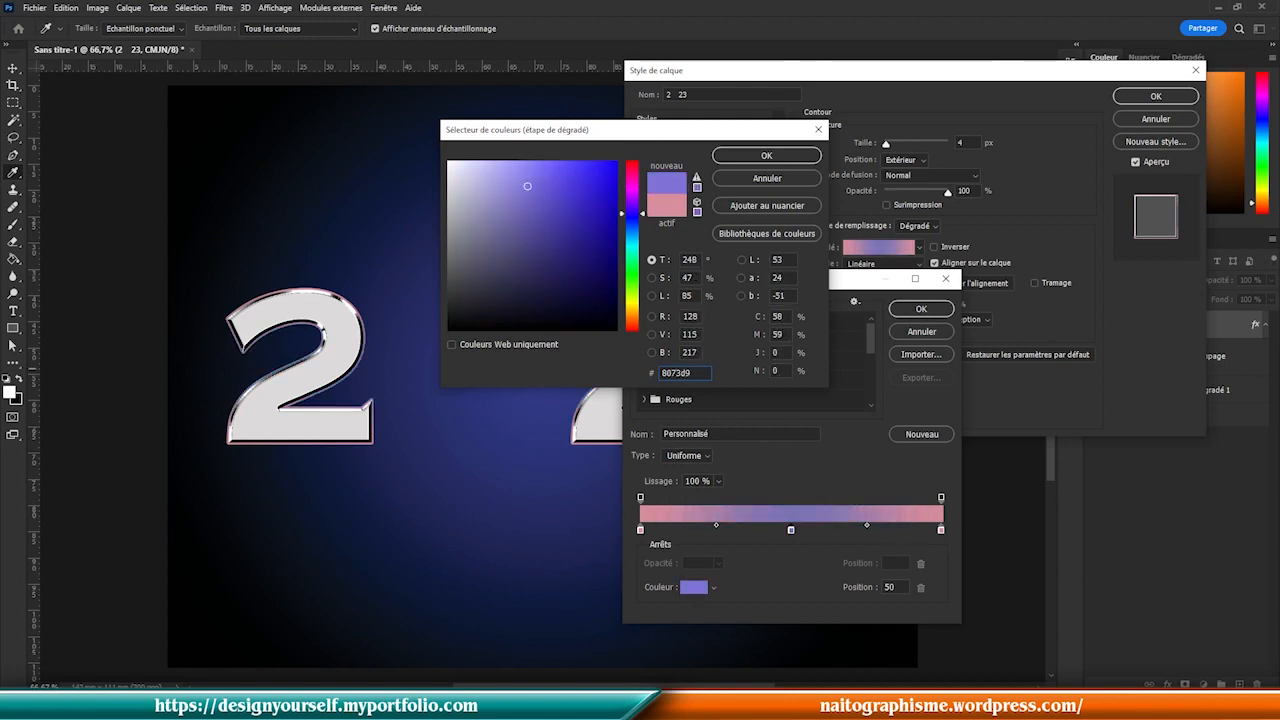
{"action": "left_click", "coordinate": [767, 160]}
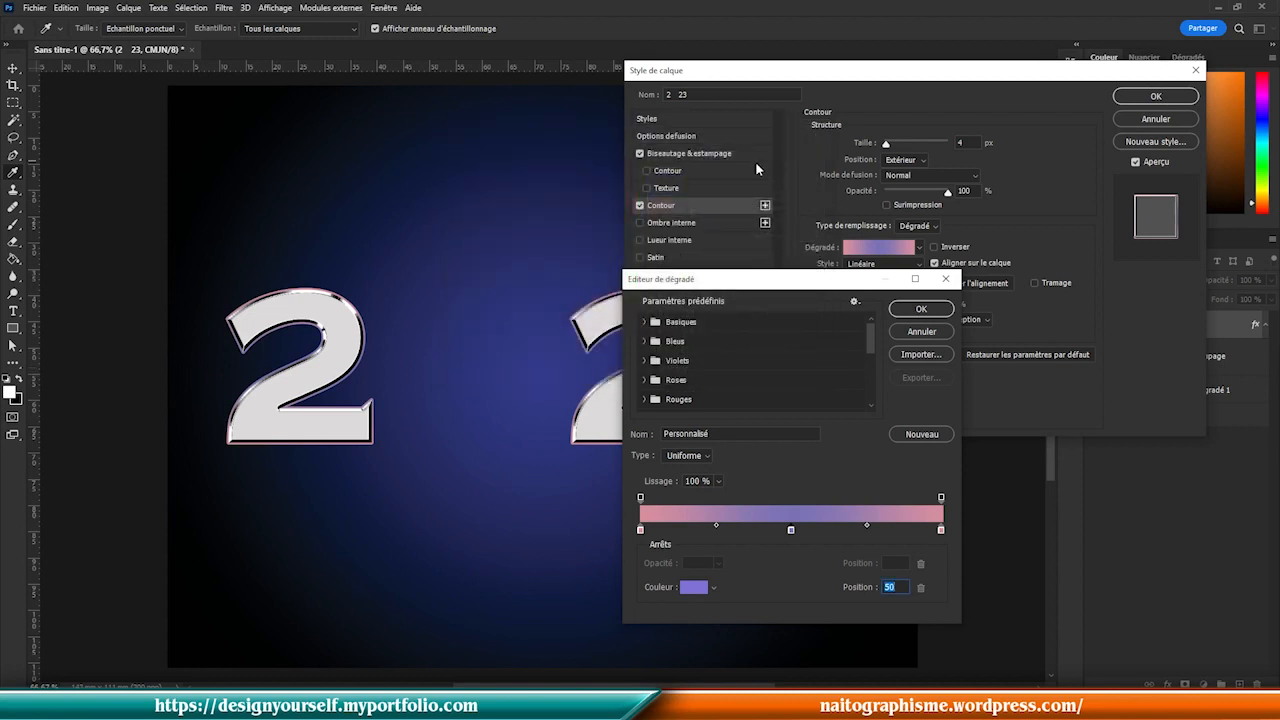
{"action": "left_click", "coordinate": [921, 309]}
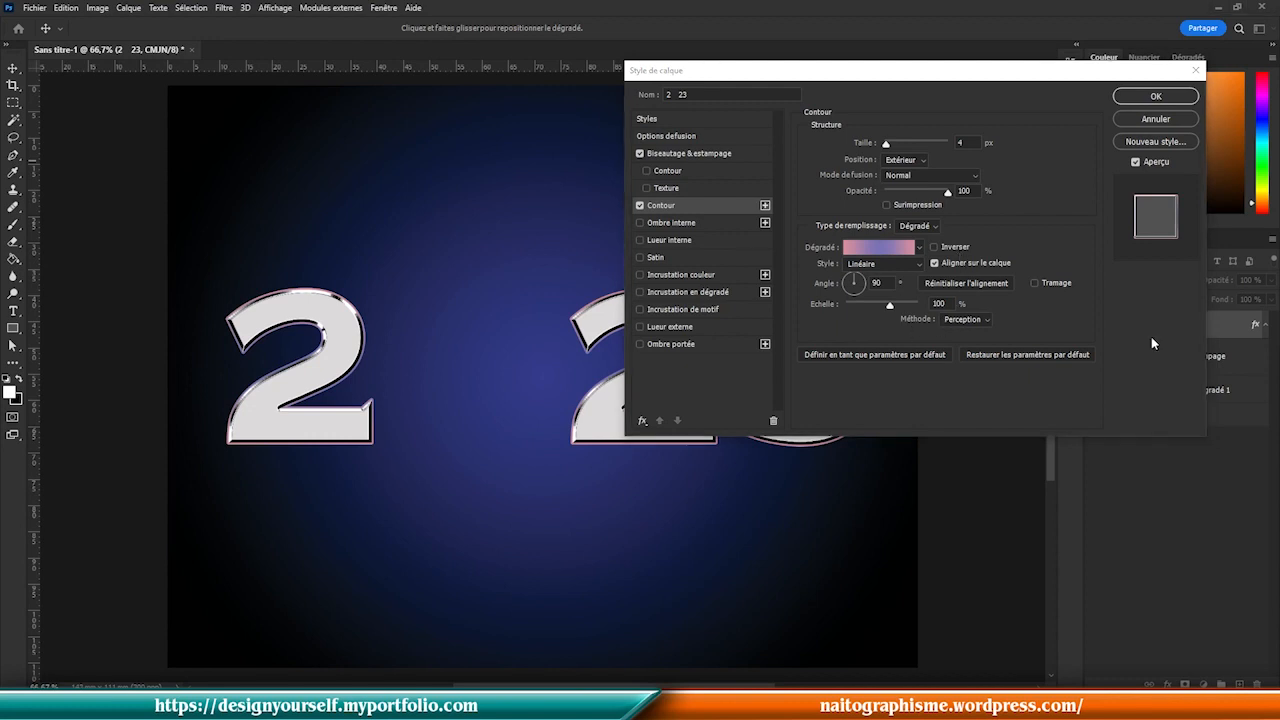
- Add a Lueur interne effect to the digits and give it the copied pink, d88f9d, as glow colour
{"action": "left_click", "coordinate": [683, 240]}
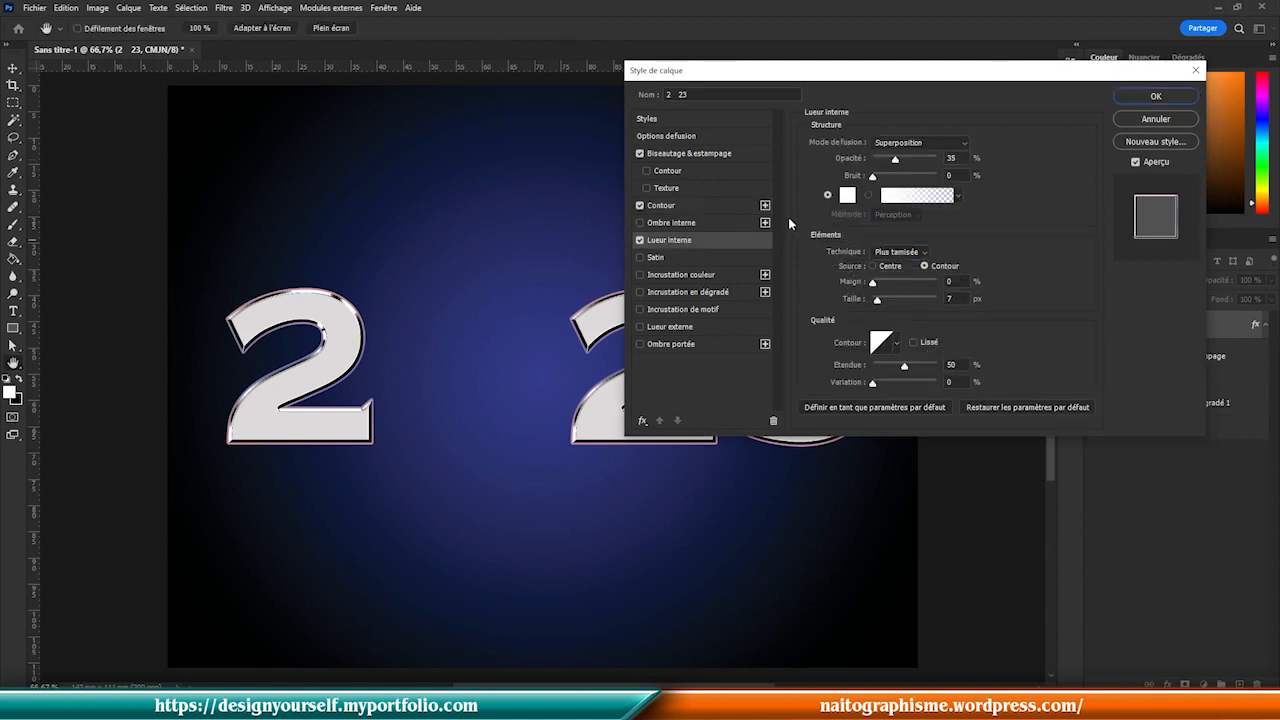
{"action": "left_click", "coordinate": [849, 195]}
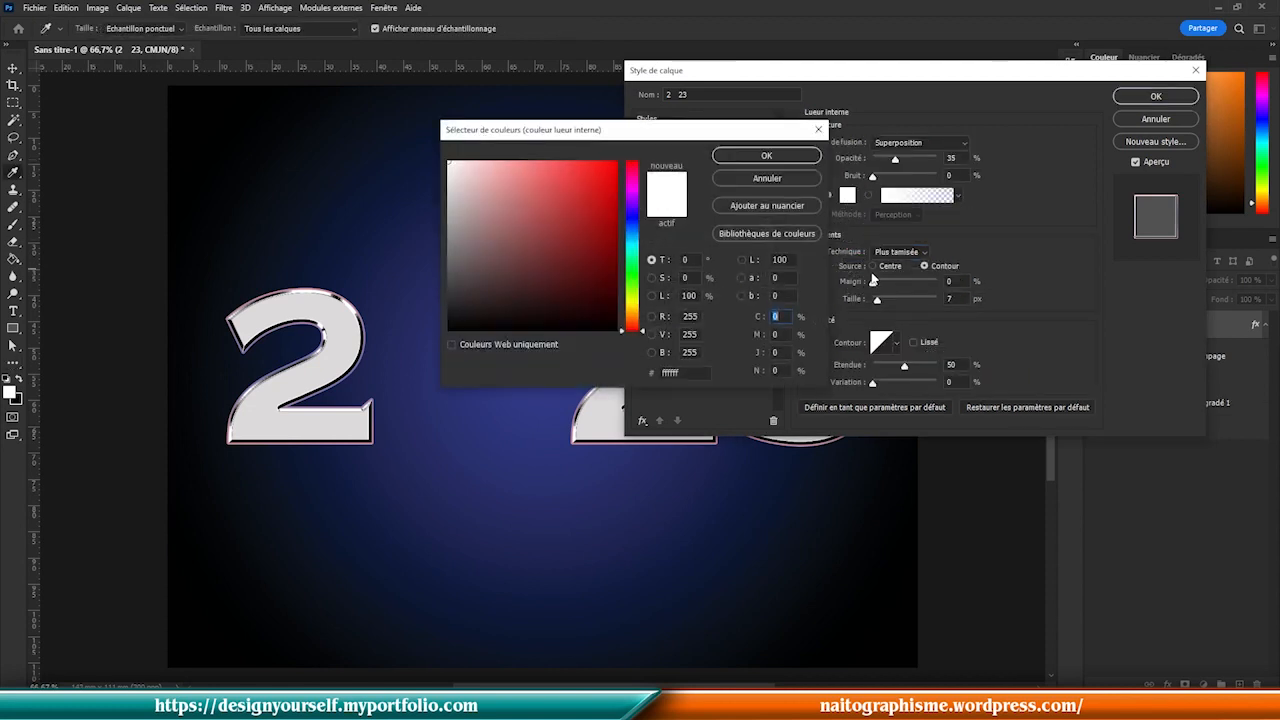
{"action": "left_click", "coordinate": [689, 374]}
{"action": "key", "text": "ctrl+v"}
{"action": "left_click", "coordinate": [805, 156]}
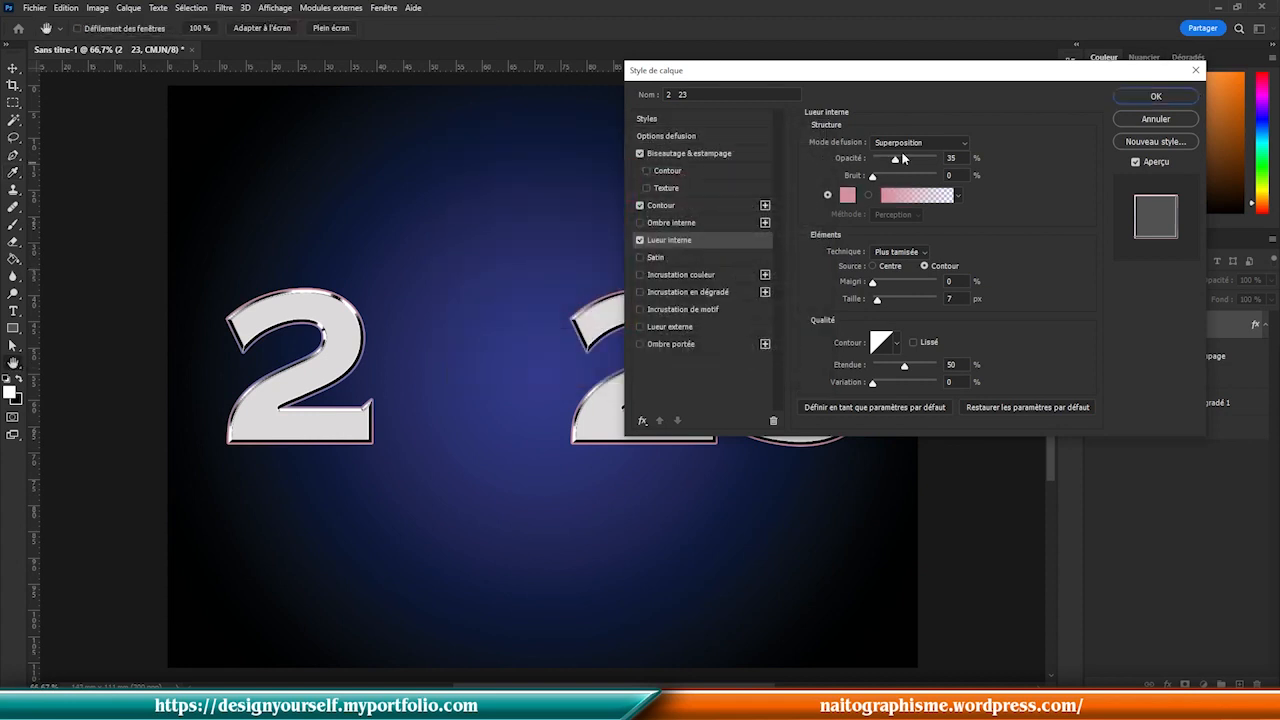
- Raise the inner glow's opacity to 69 % and its size to 16 px
{"action": "left_click_drag", "start_coordinate": [896, 161], "coordinate": [917, 163]}
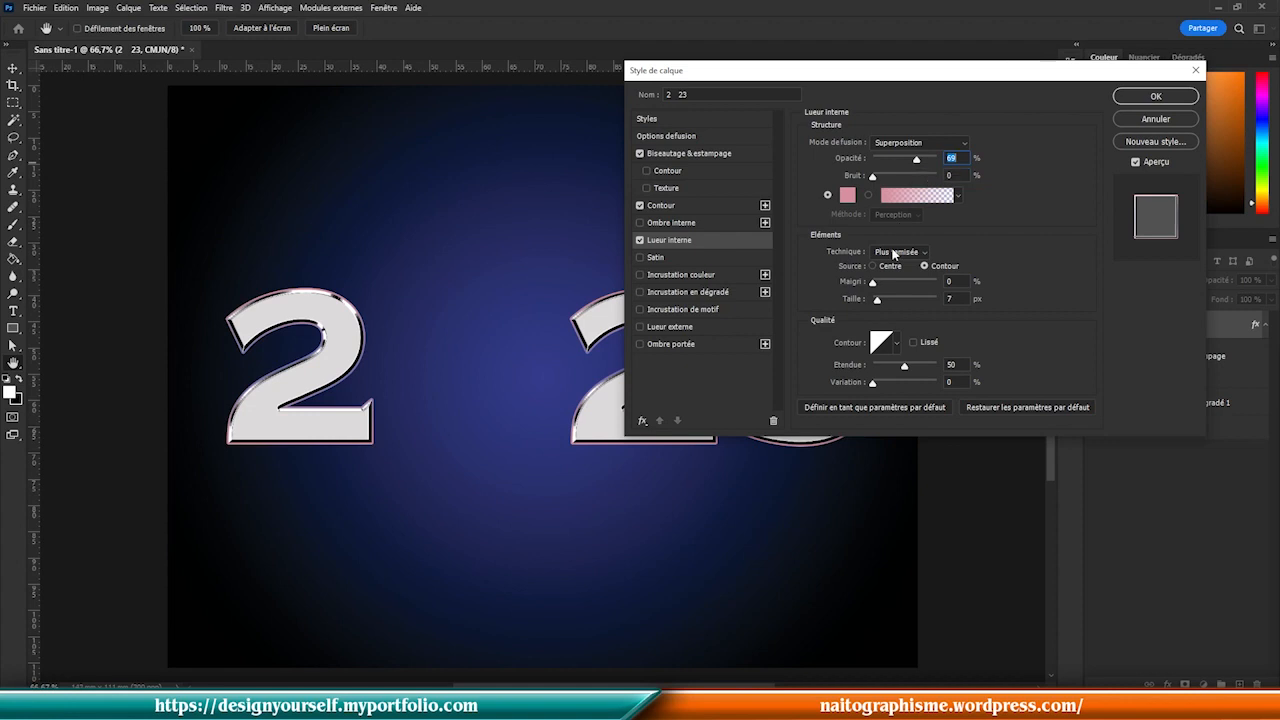
{"action": "left_click_drag", "start_coordinate": [876, 302], "coordinate": [882, 306]}
{"action": "left_click_drag", "start_coordinate": [883, 306], "coordinate": [881, 307]}
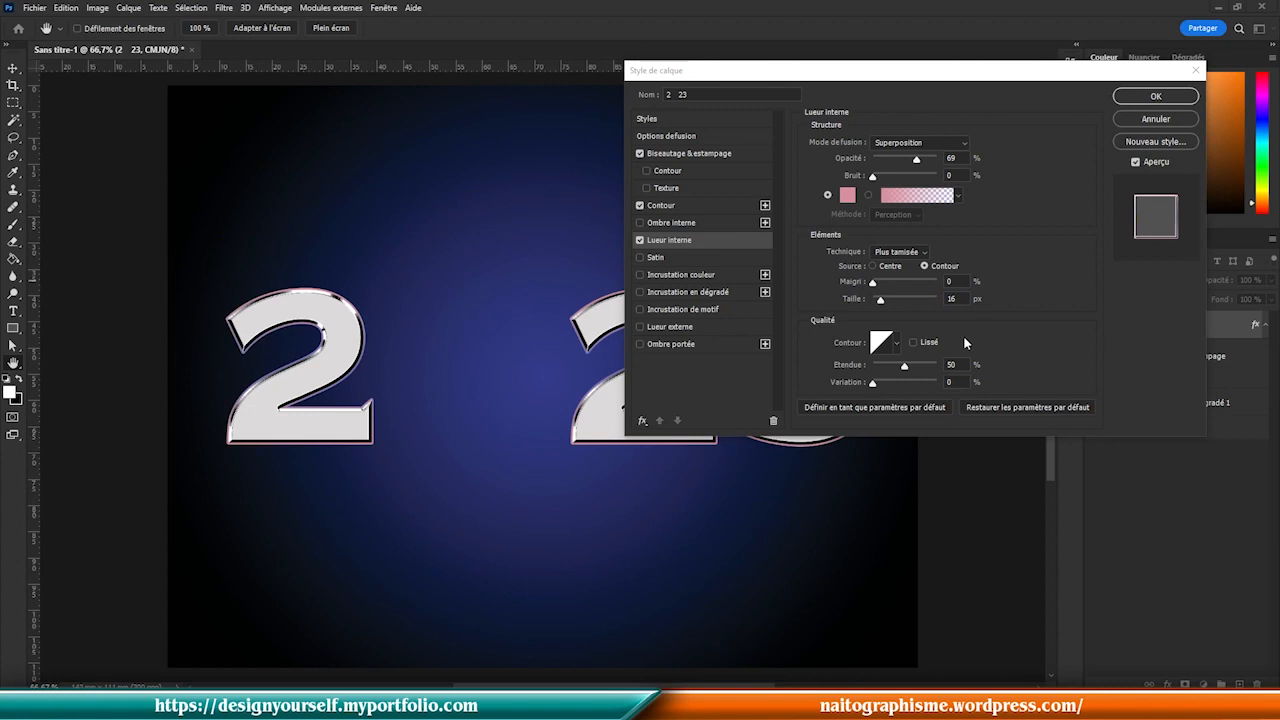
- Add an Incrustation en dégradé effect and remove the intermediate colour stops from its Chrome gradient
{"action": "left_click", "coordinate": [703, 296]}
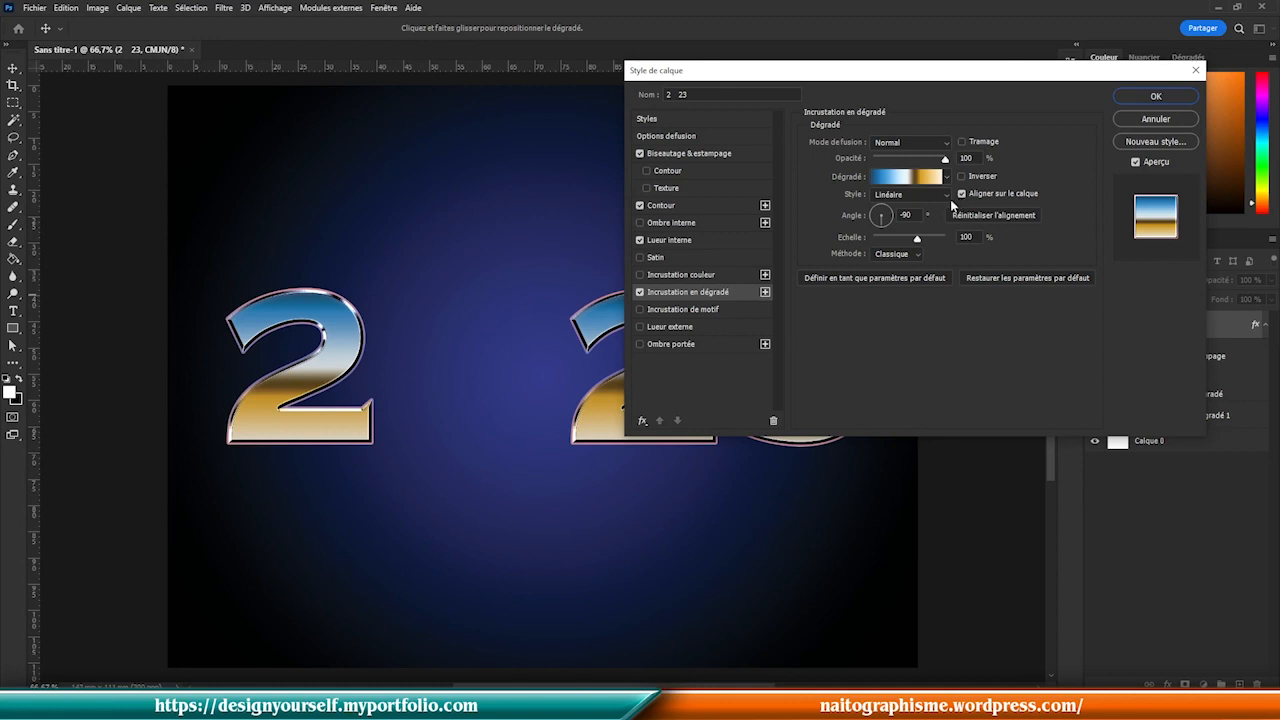
{"action": "left_click", "coordinate": [908, 178]}
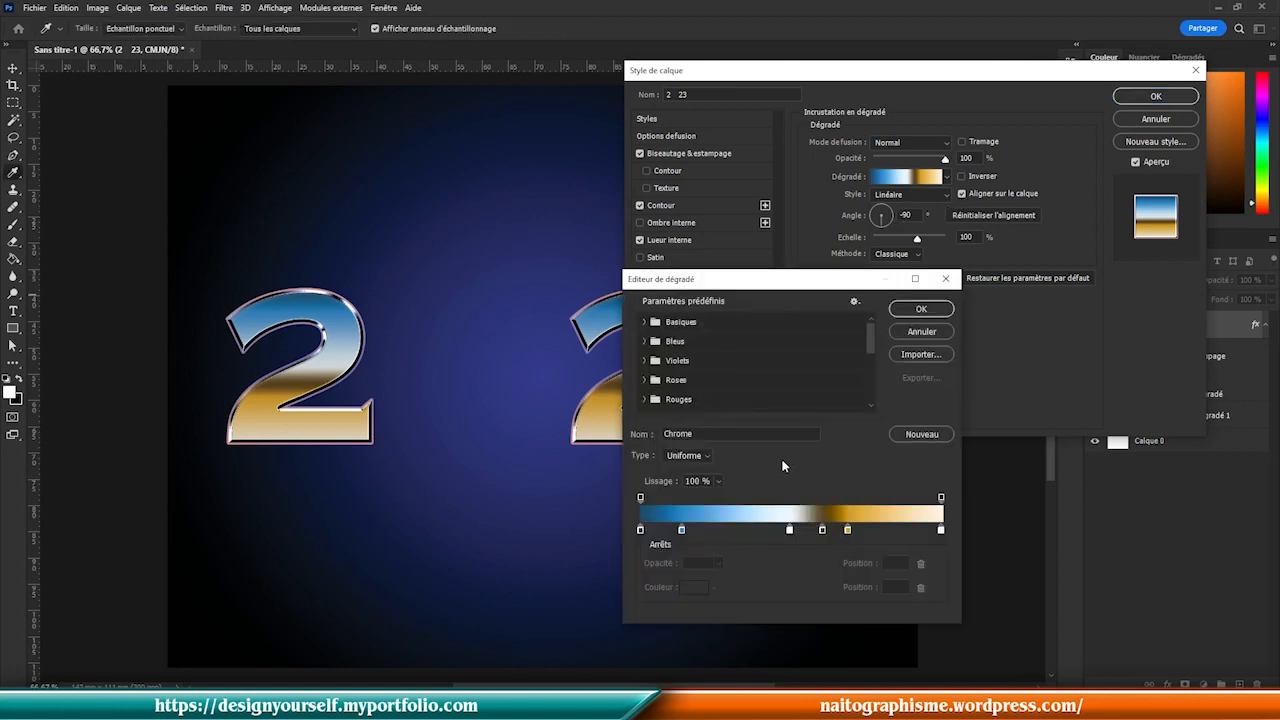
{"action": "left_click_drag", "start_coordinate": [789, 530], "coordinate": [825, 575]}
{"action": "left_click_drag", "start_coordinate": [681, 530], "coordinate": [726, 581]}
- Set the overlay gradient's starting stop to dark blue 131a40 and copy its colour code
{"action": "left_click", "coordinate": [641, 530]}
{"action": "left_click", "coordinate": [694, 587]}
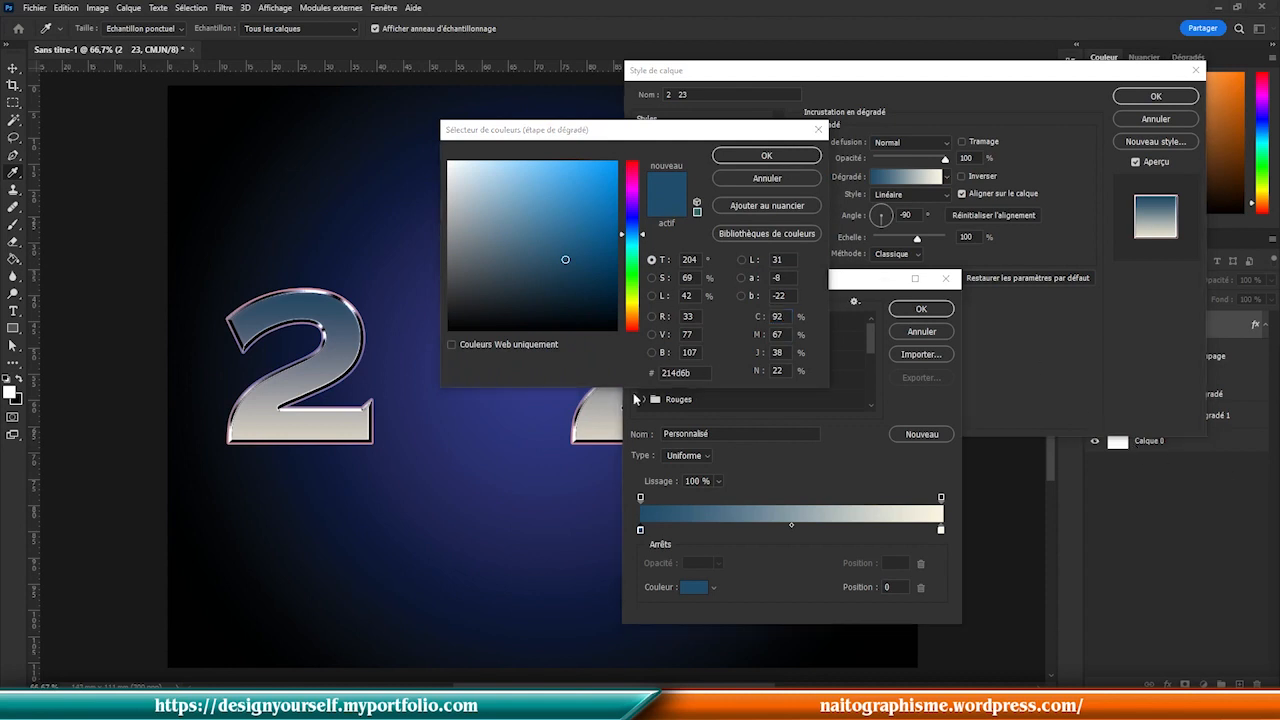
{"action": "left_click_drag", "start_coordinate": [696, 373], "coordinate": [652, 372]}
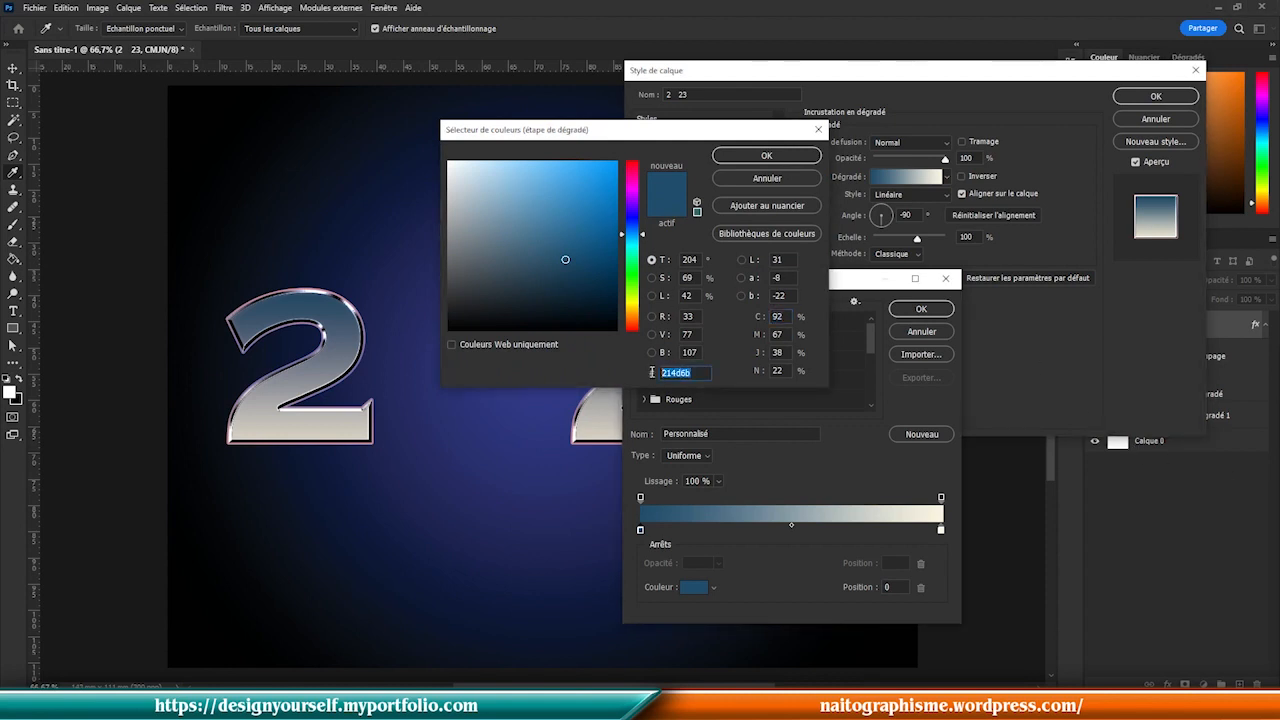
{"action": "type", "text": "131"}
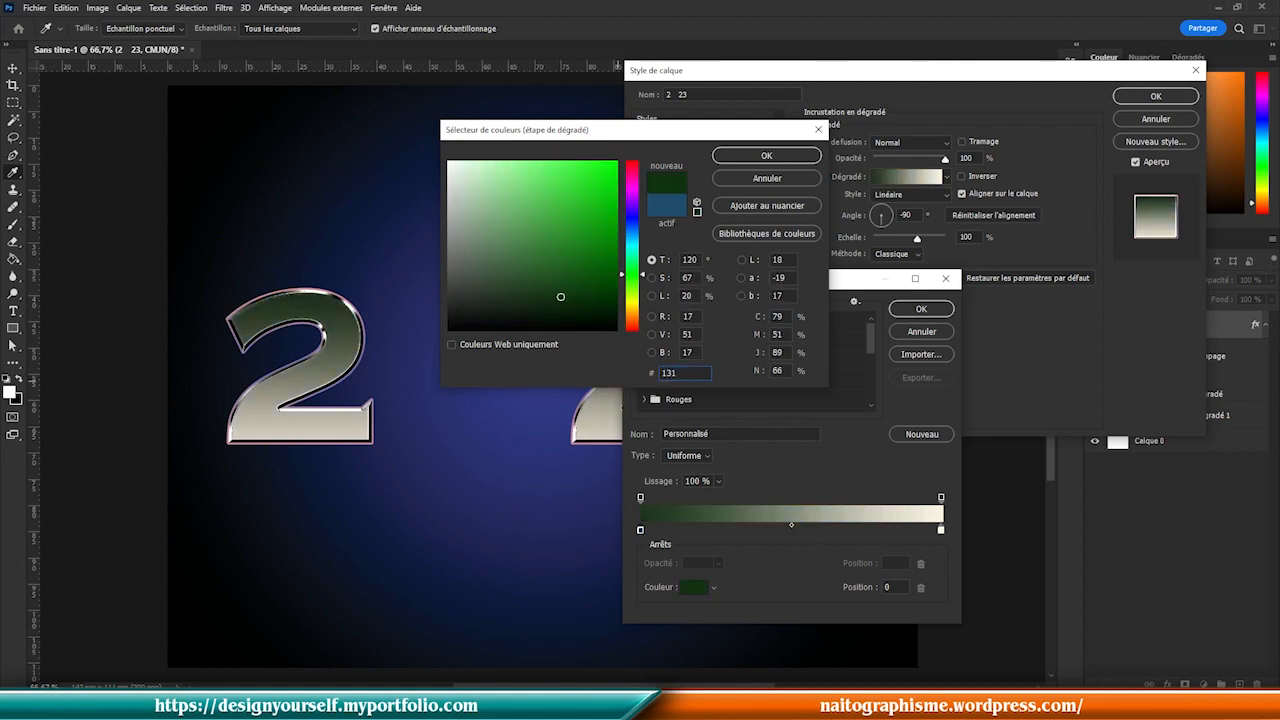
{"action": "type", "text": "a40"}
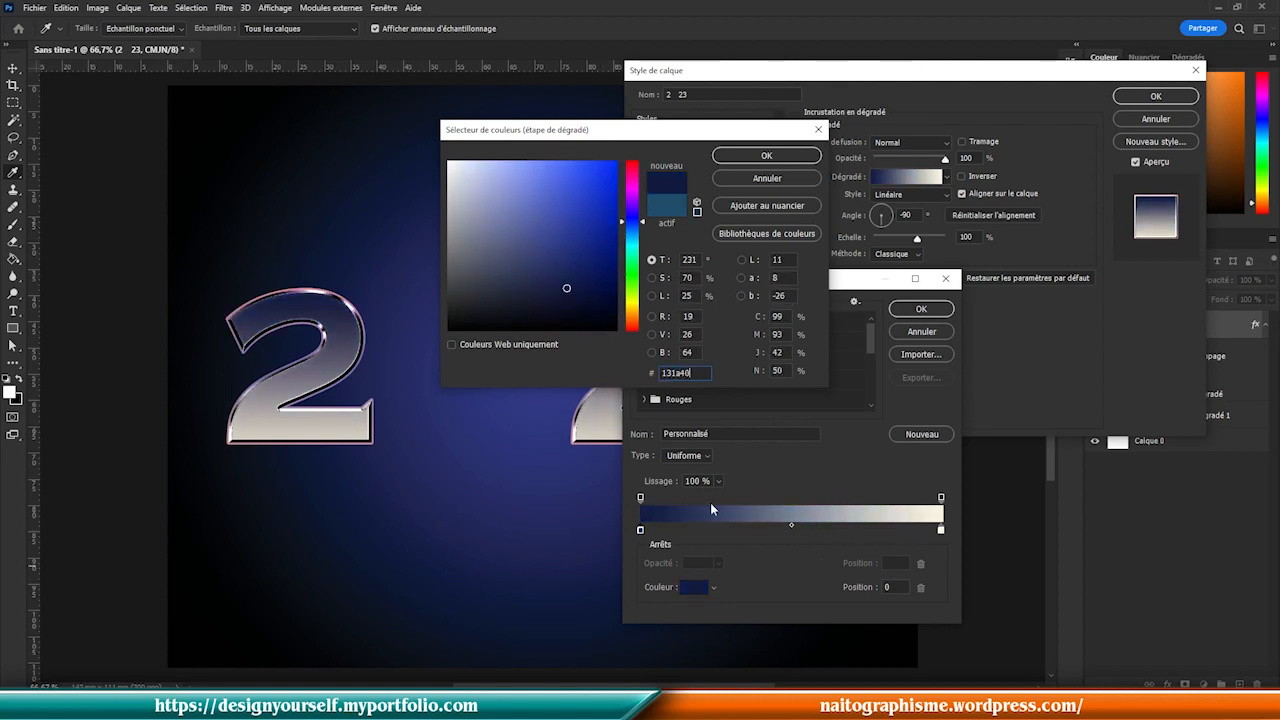
{"action": "double_click", "coordinate": [670, 372]}
{"action": "key", "text": "ctrl+c"}
{"action": "left_click", "coordinate": [766, 155]}
- Set the overlay gradient's end stop to the copied dark blue, 131a40, and add a middle colour stop at position 51
{"action": "left_click", "coordinate": [940, 530]}
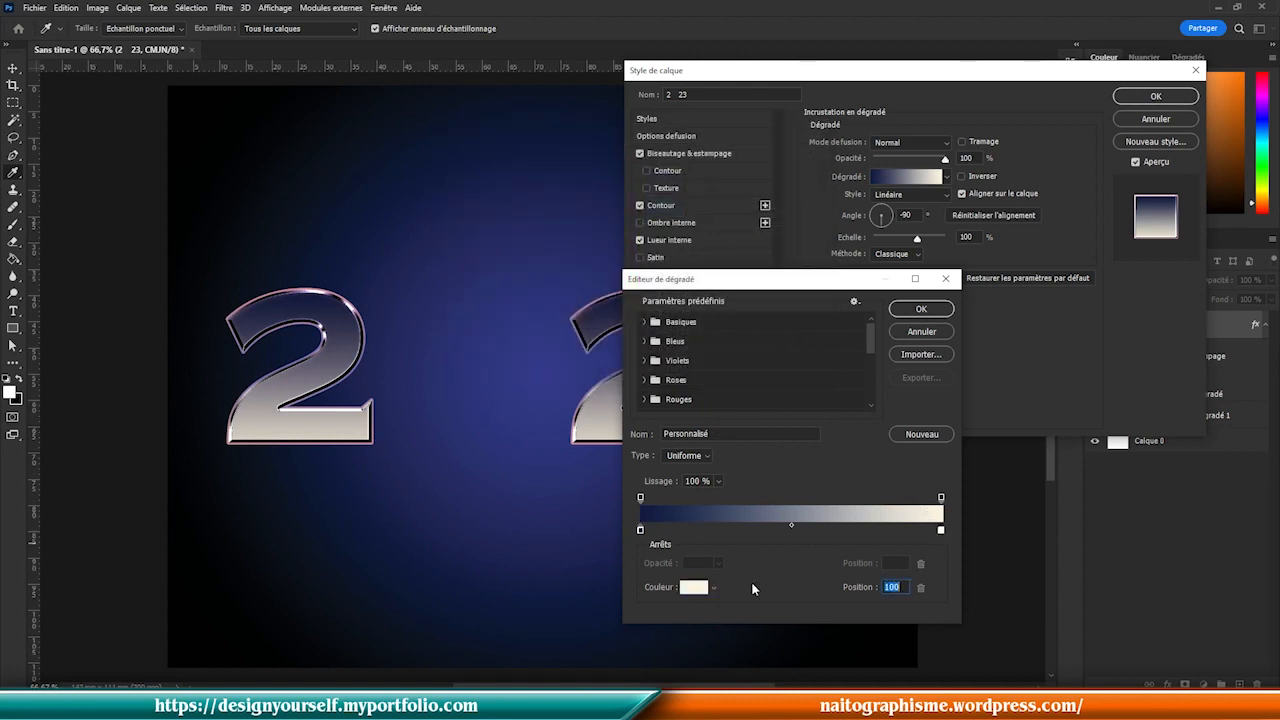
{"action": "left_click", "coordinate": [694, 587]}
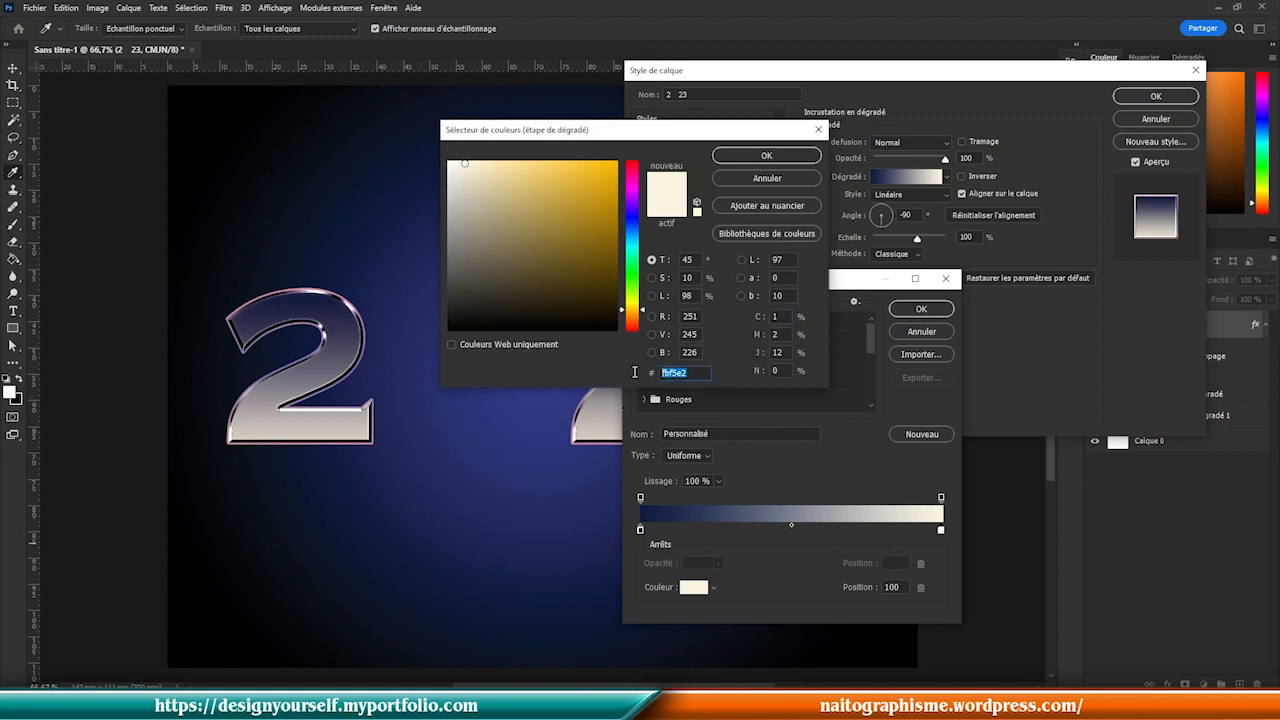
{"action": "key", "text": "ctrl+v"}
{"action": "left_click", "coordinate": [766, 155]}
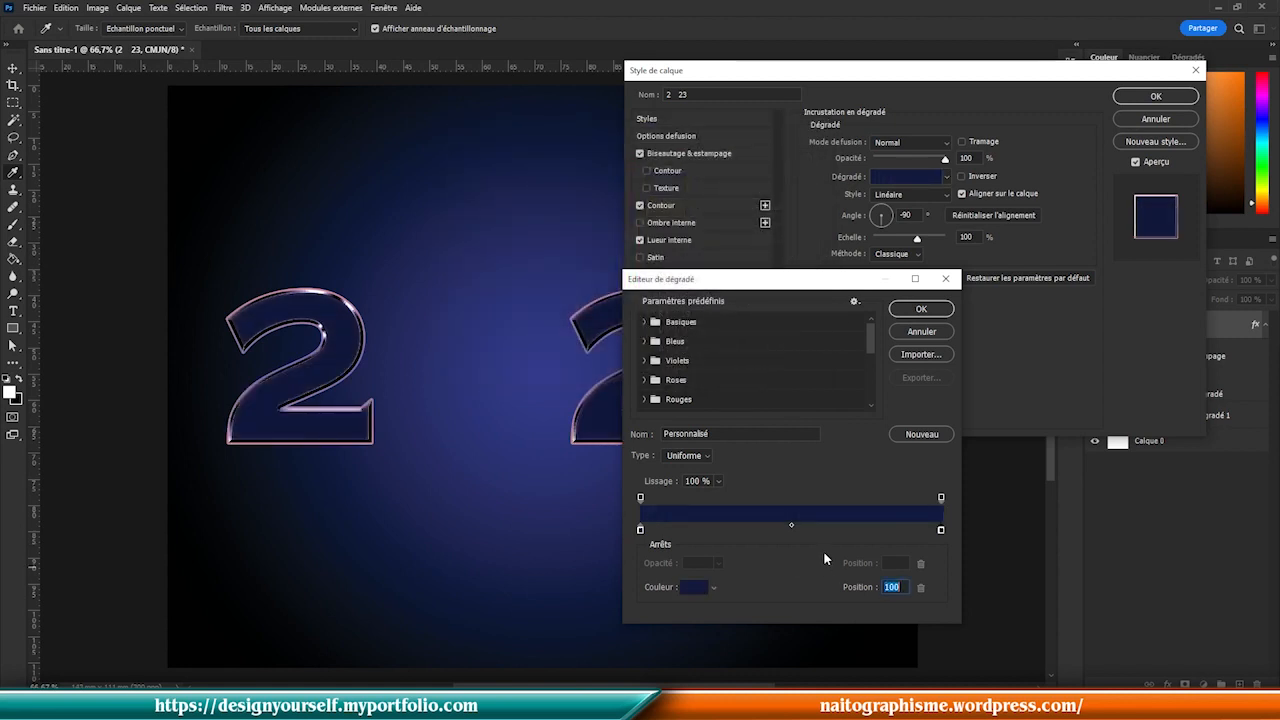
{"action": "left_click", "coordinate": [794, 529]}
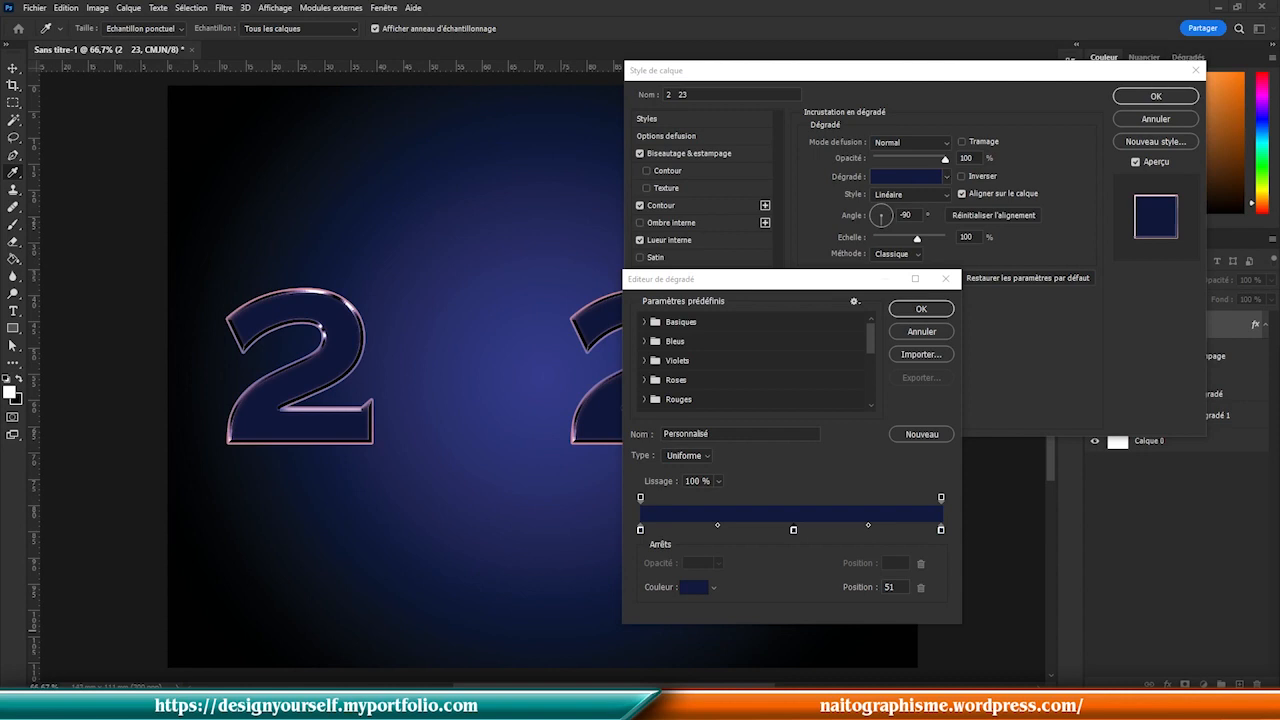
- Set the overlay gradient's middle colour stop to violet 8073d9
{"action": "left_click", "coordinate": [700, 587]}
{"action": "left_click", "coordinate": [700, 373]}
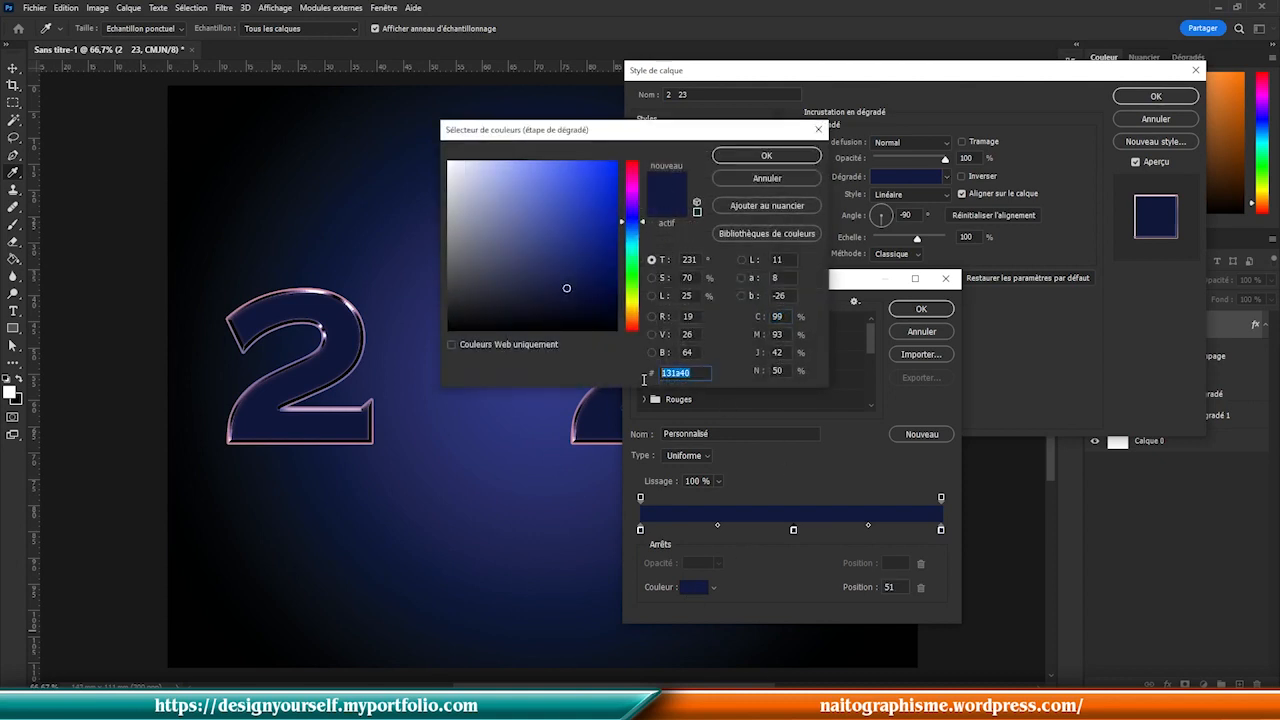
{"action": "type", "text": "807"}
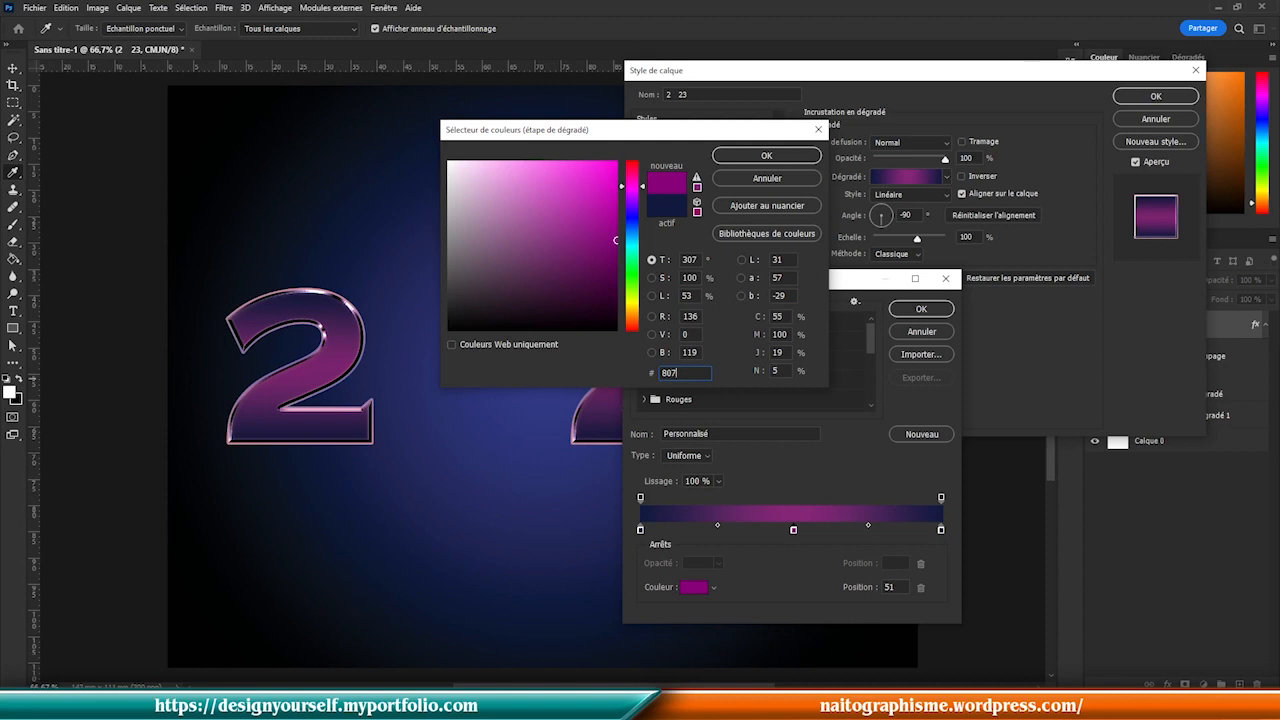
{"action": "type", "text": "3d9"}
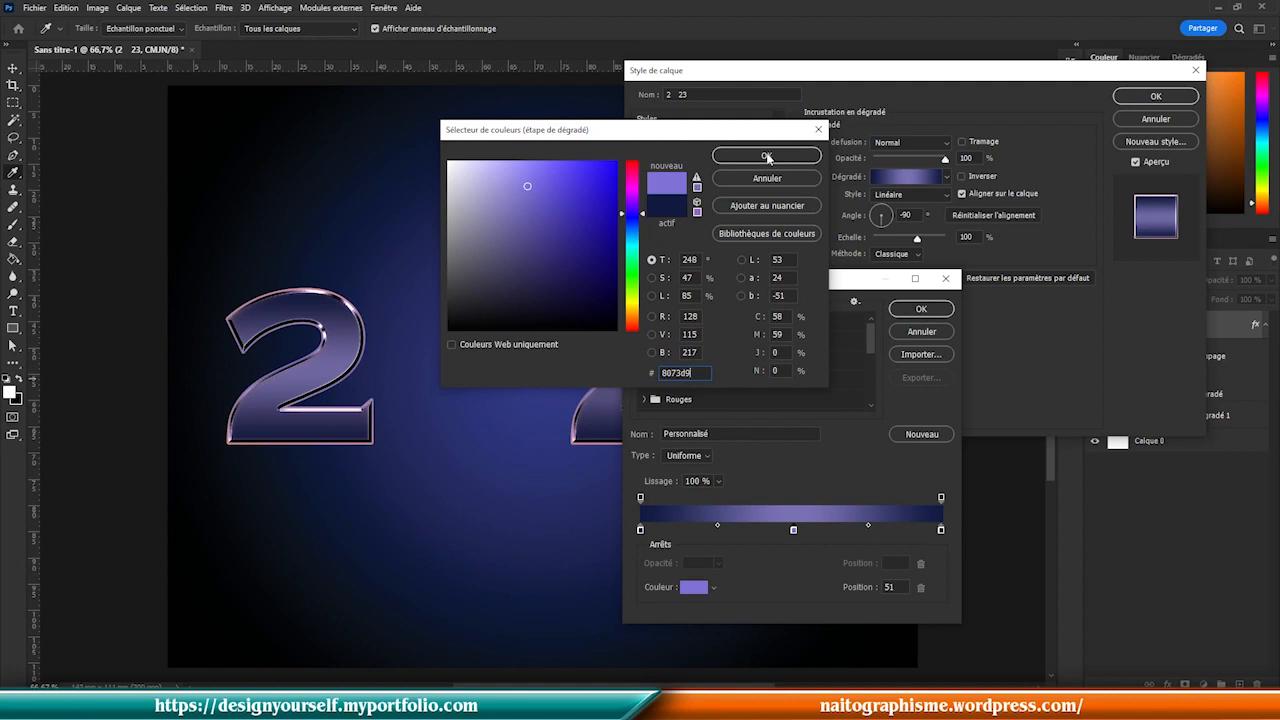
{"action": "left_click", "coordinate": [767, 157]}
- Add a colour stop at position 13 of the overlay gradient and set its colour to 373b8c
{"action": "left_click", "coordinate": [680, 531]}
{"action": "left_click", "coordinate": [695, 587]}
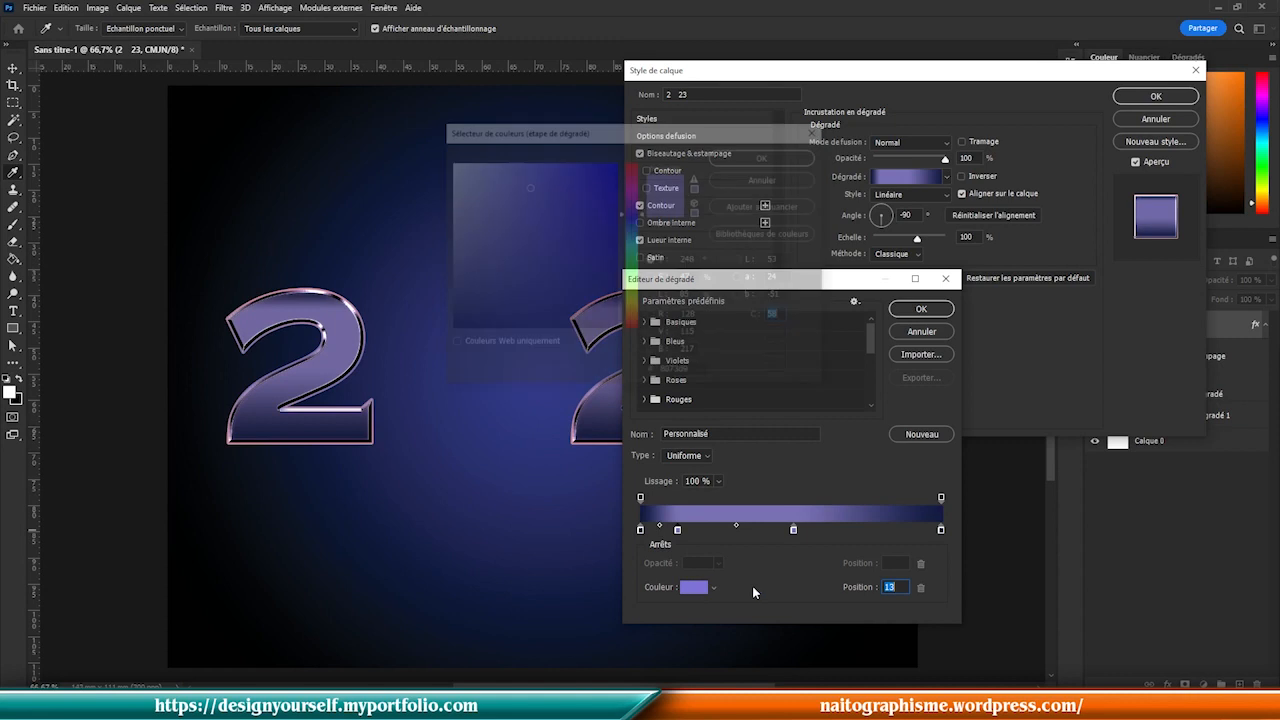
{"action": "left_click_drag", "start_coordinate": [699, 377], "coordinate": [649, 373]}
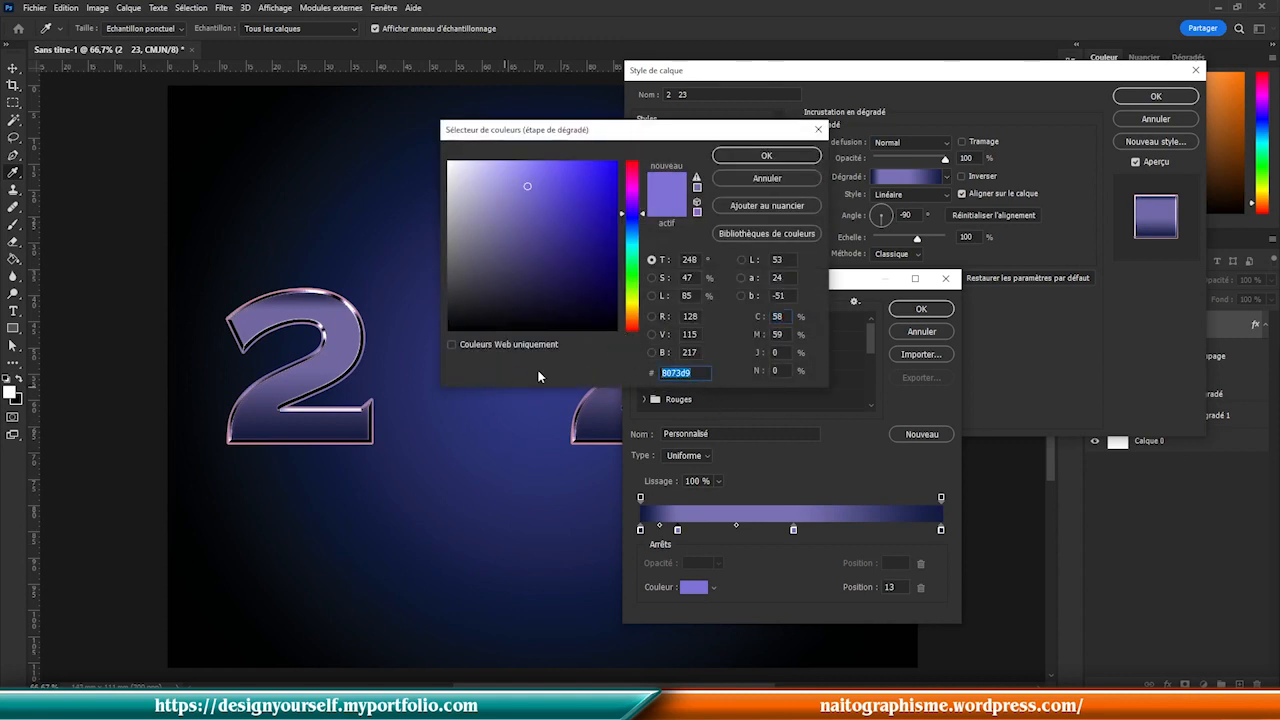
{"action": "type", "text": "373"}
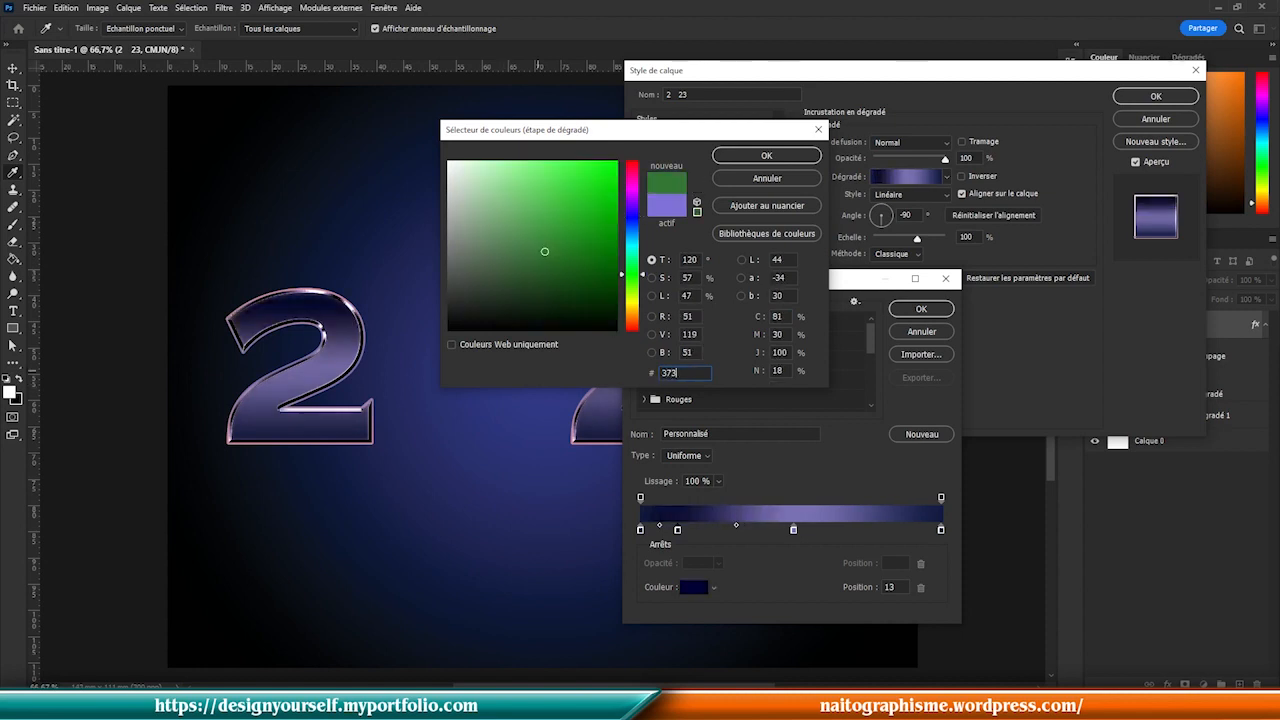
{"action": "type", "text": "b8c"}
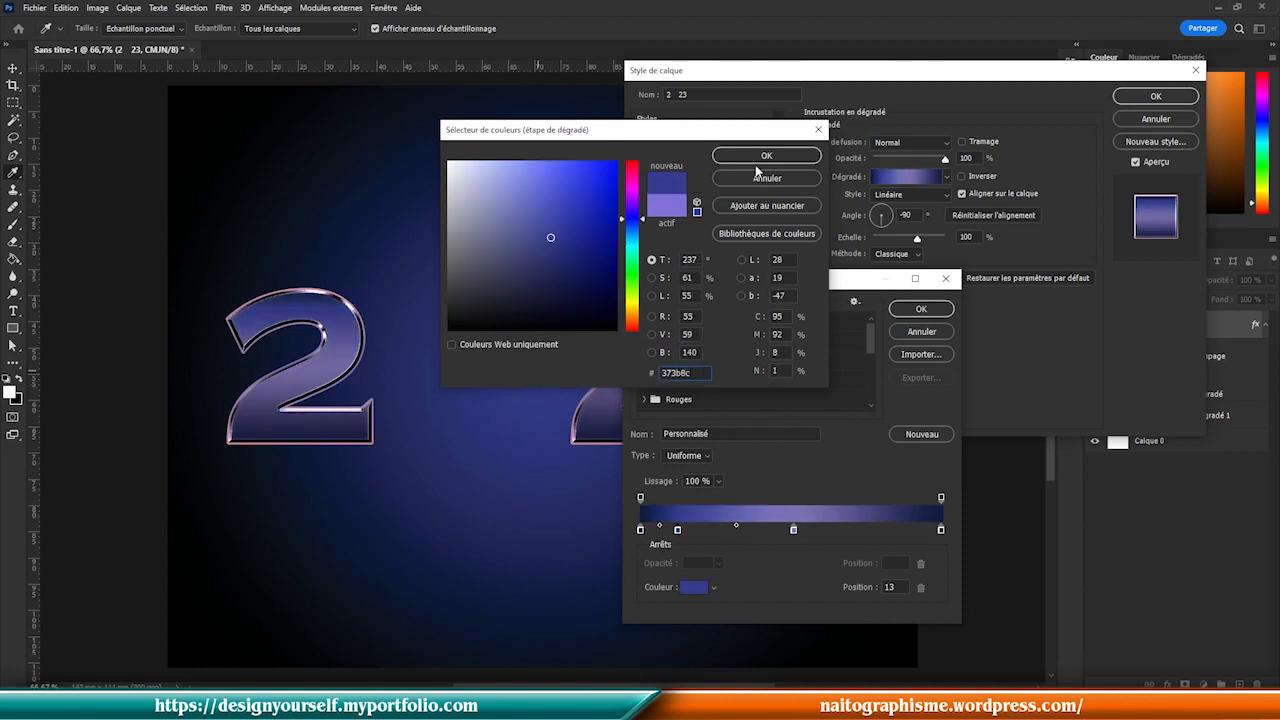
{"action": "left_click_drag", "start_coordinate": [690, 374], "coordinate": [664, 373]}
{"action": "left_click", "coordinate": [760, 158]}
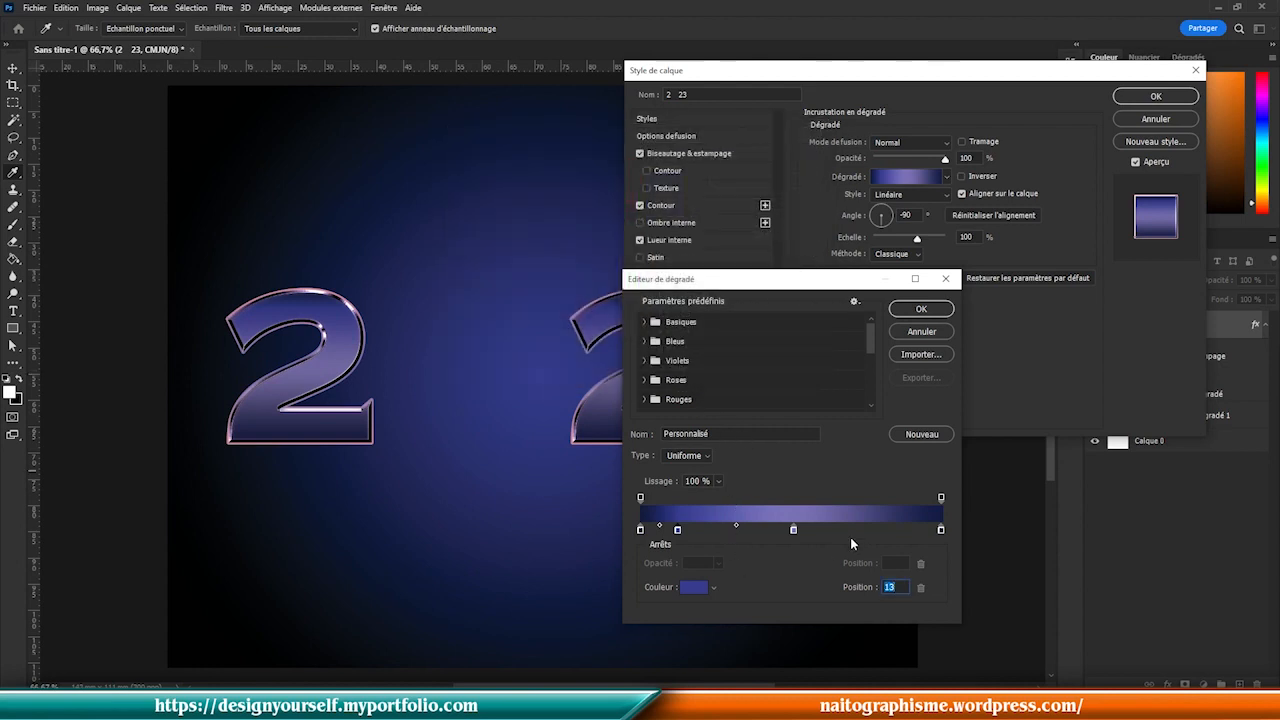
- Add a matching 373b8c stop near the gradient's end, place the two blue stops at positions 15 and 85, and accept the gradient
{"action": "left_click", "coordinate": [904, 532]}
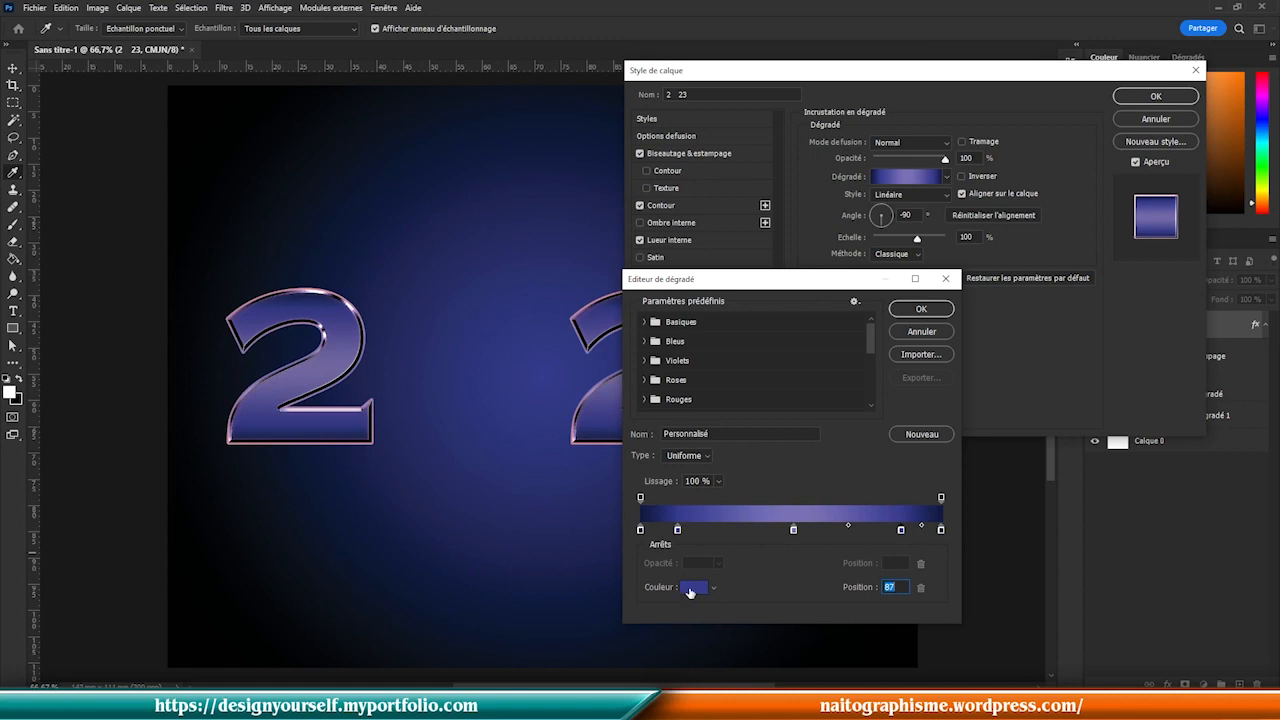
{"action": "left_click_drag", "start_coordinate": [677, 530], "coordinate": [686, 533]}
{"action": "left_click", "coordinate": [901, 531]}
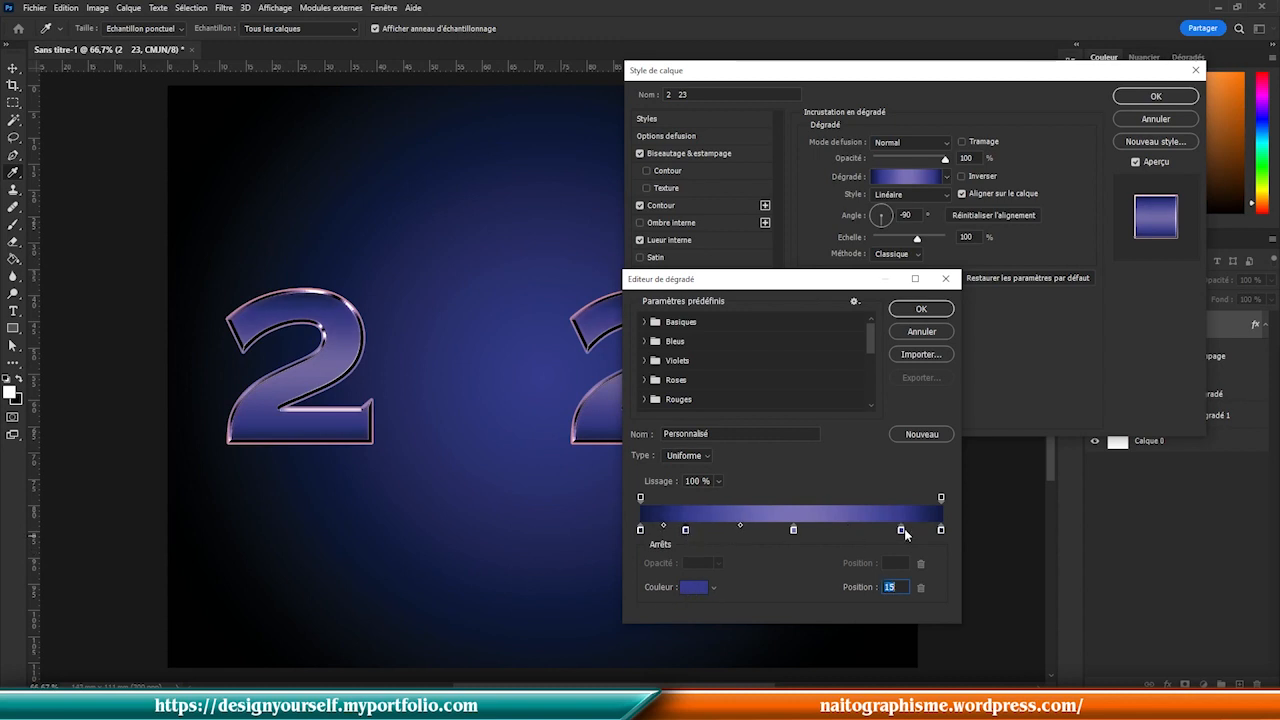
{"action": "left_click_drag", "start_coordinate": [900, 533], "coordinate": [895, 531]}
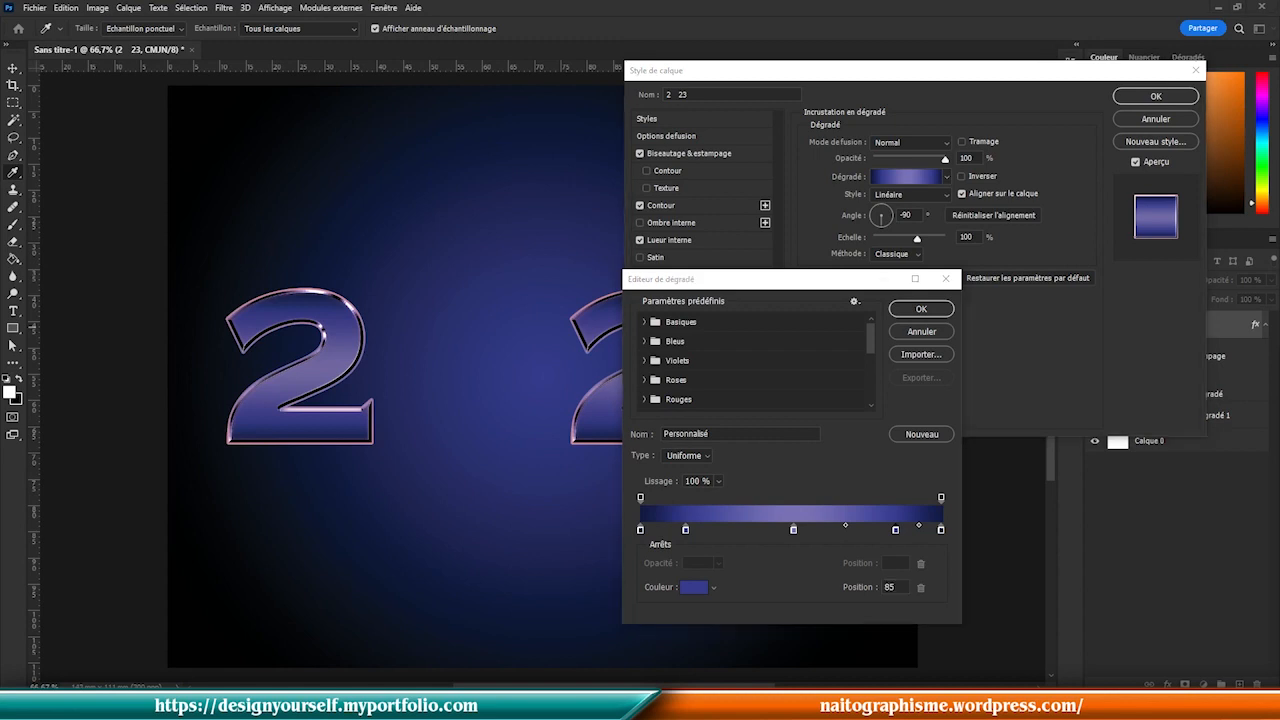
{"action": "left_click", "coordinate": [933, 314]}
{"action": "left_click", "coordinate": [928, 308]}
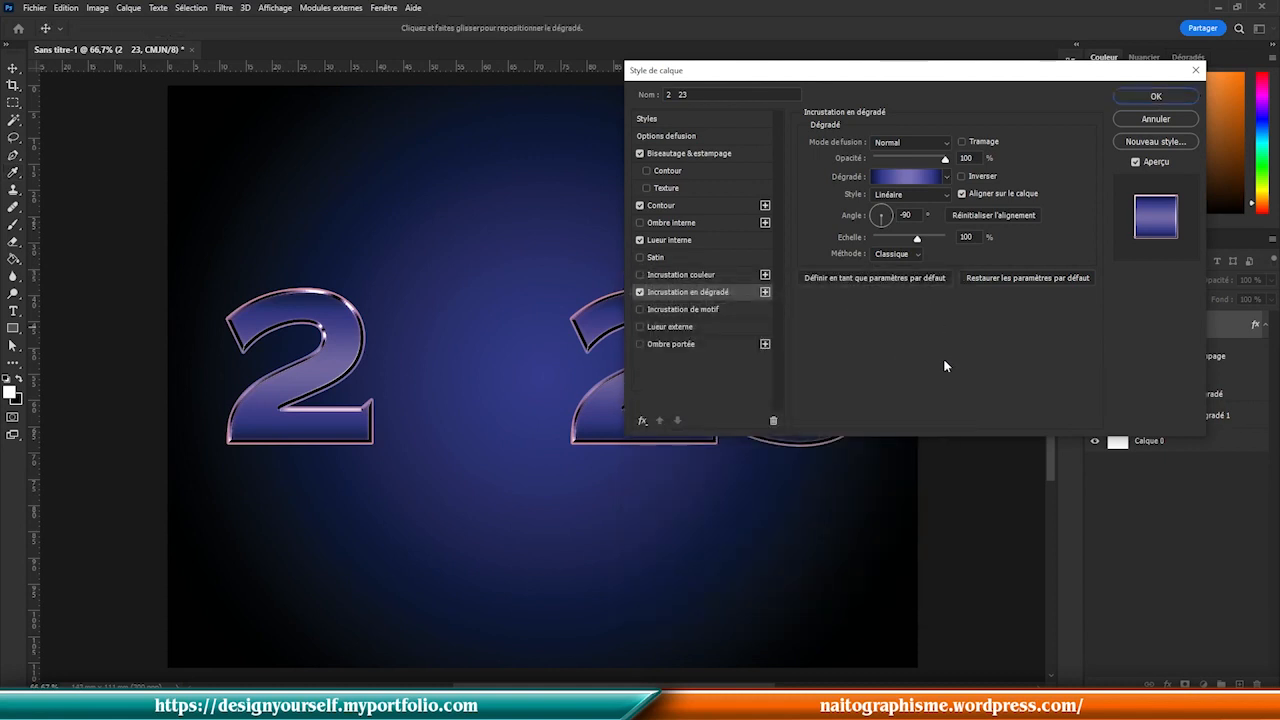
- Add a Lueur externe effect to the digits with 71 % opacity and a size of 16 px
{"action": "left_click", "coordinate": [679, 328]}
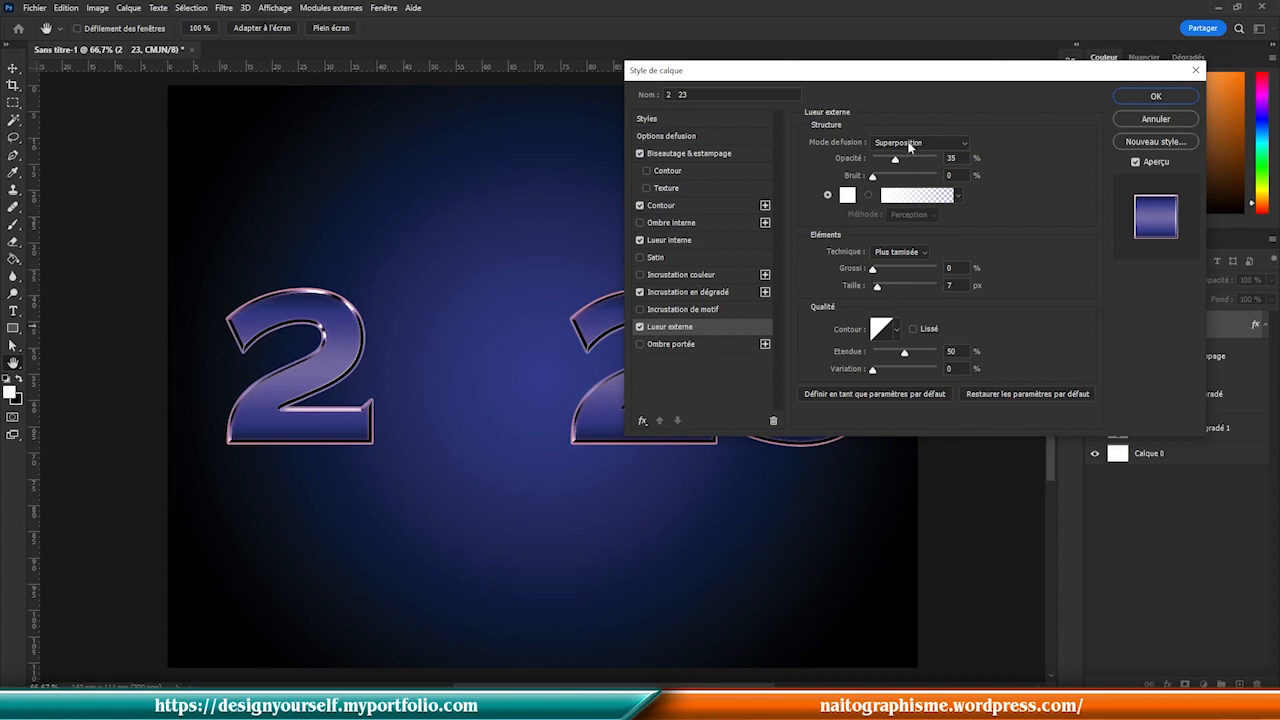
{"action": "left_click_drag", "start_coordinate": [897, 159], "coordinate": [917, 165]}
{"action": "left_click_drag", "start_coordinate": [877, 288], "coordinate": [882, 296]}
- Set the outer glow's colour to violet 8073d9
{"action": "left_click", "coordinate": [847, 195]}
{"action": "left_click", "coordinate": [697, 370]}
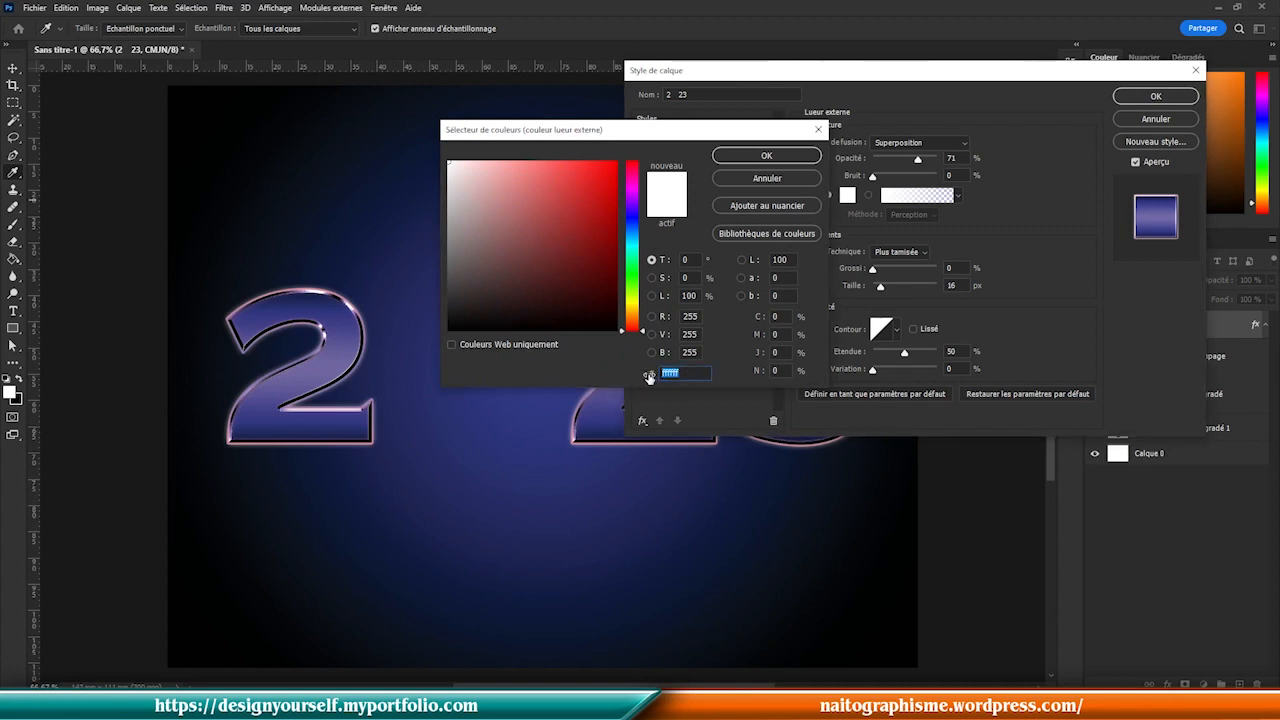
{"action": "type", "text": "807"}
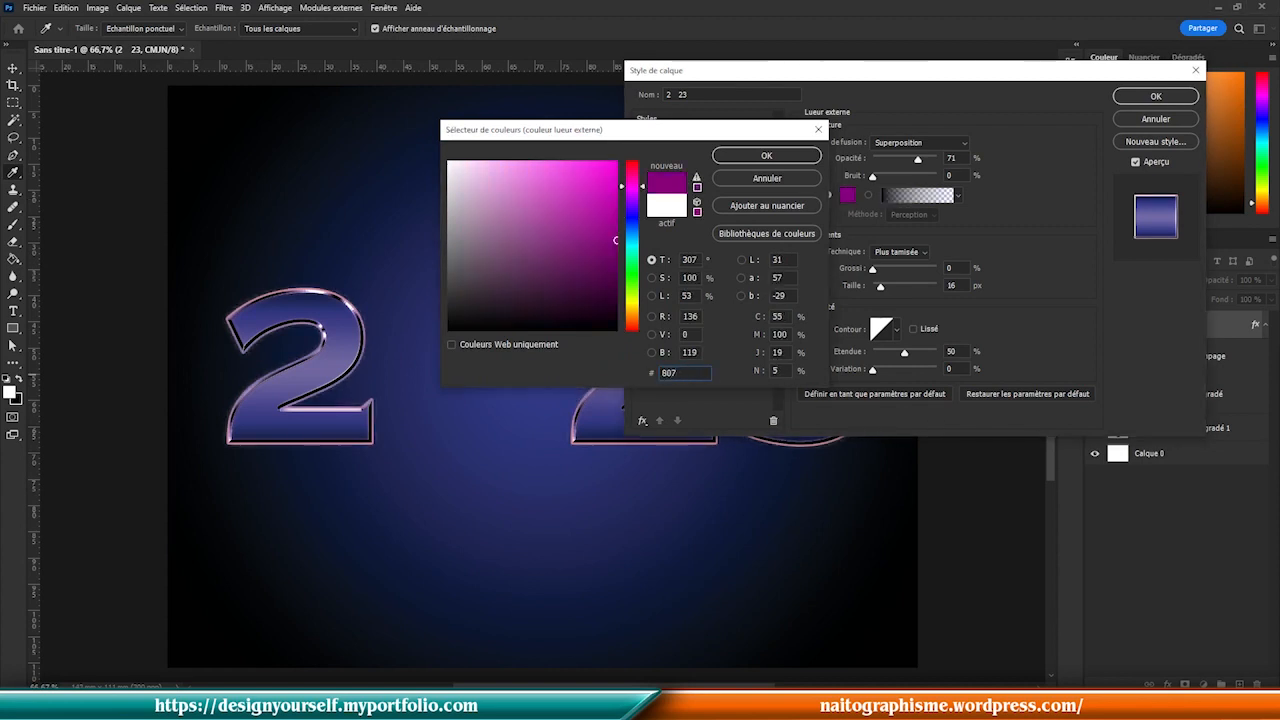
{"action": "type", "text": "9"}
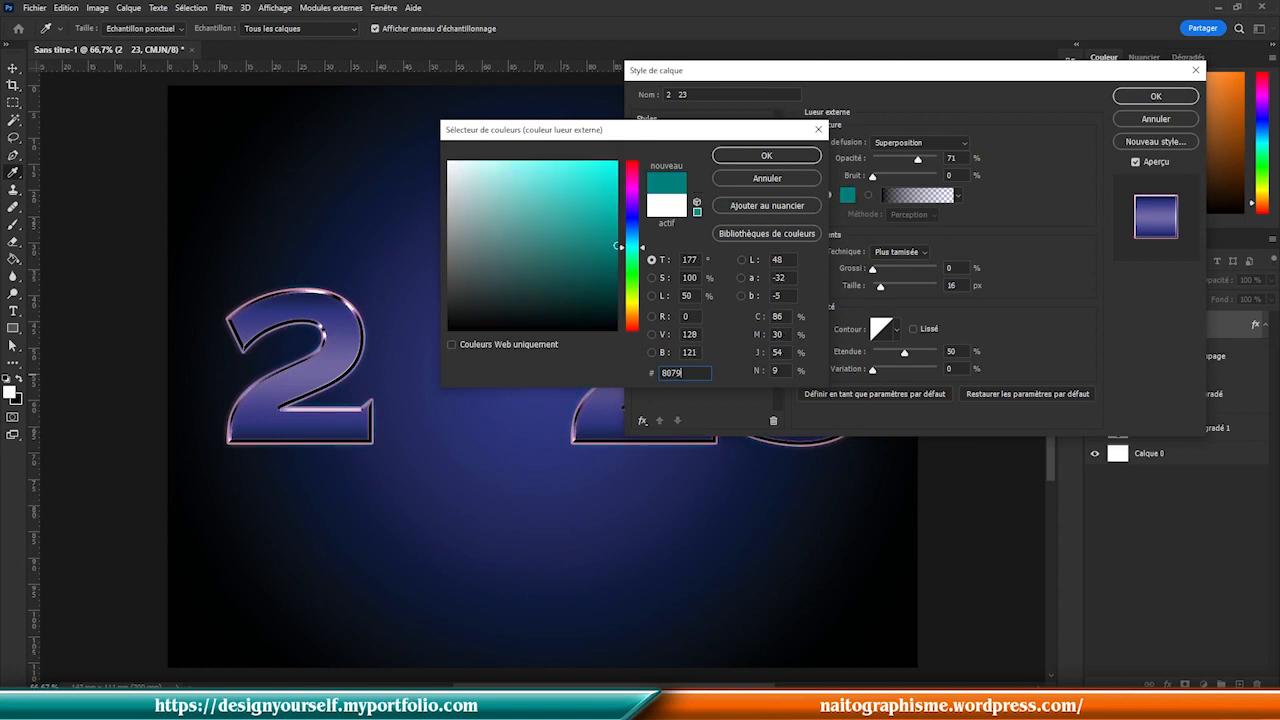
{"action": "type", "text": "d9"}
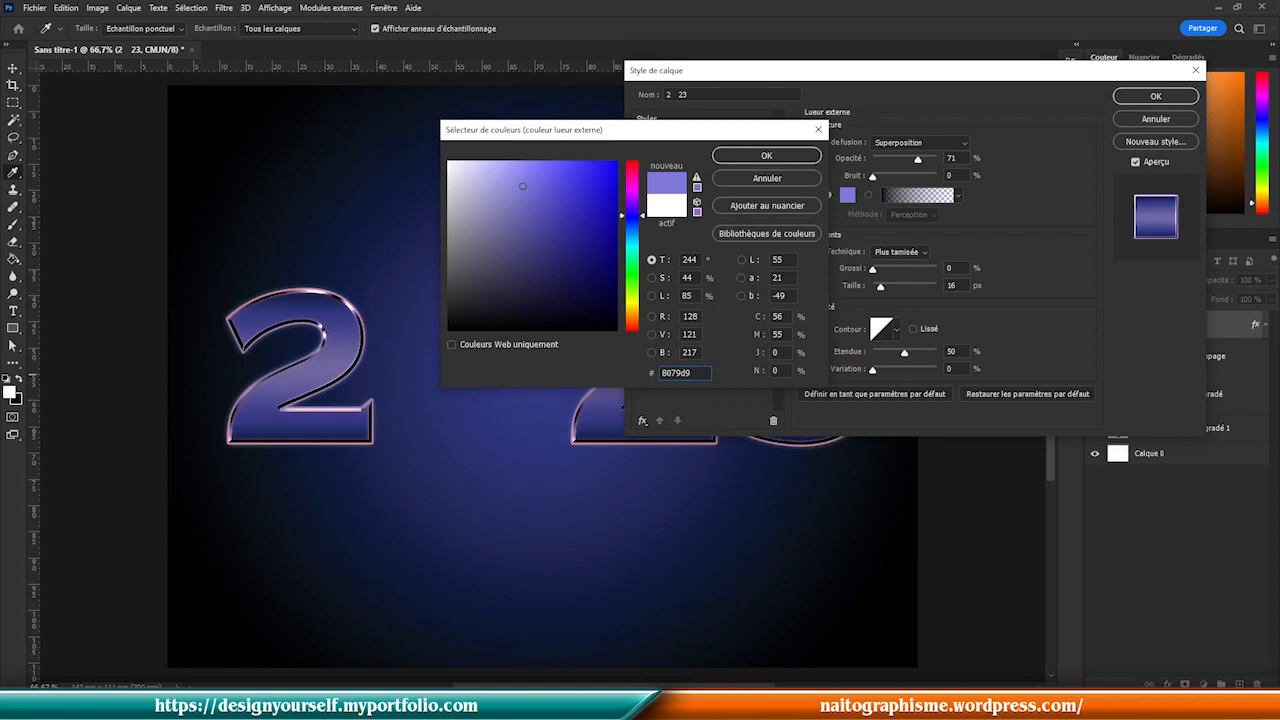
{"action": "key", "text": "BackSpace"}
{"action": "key", "text": "BackSpace"}
{"action": "key", "text": "BackSpace"}
{"action": "type", "text": "3d9"}
{"action": "left_click", "coordinate": [762, 157]}
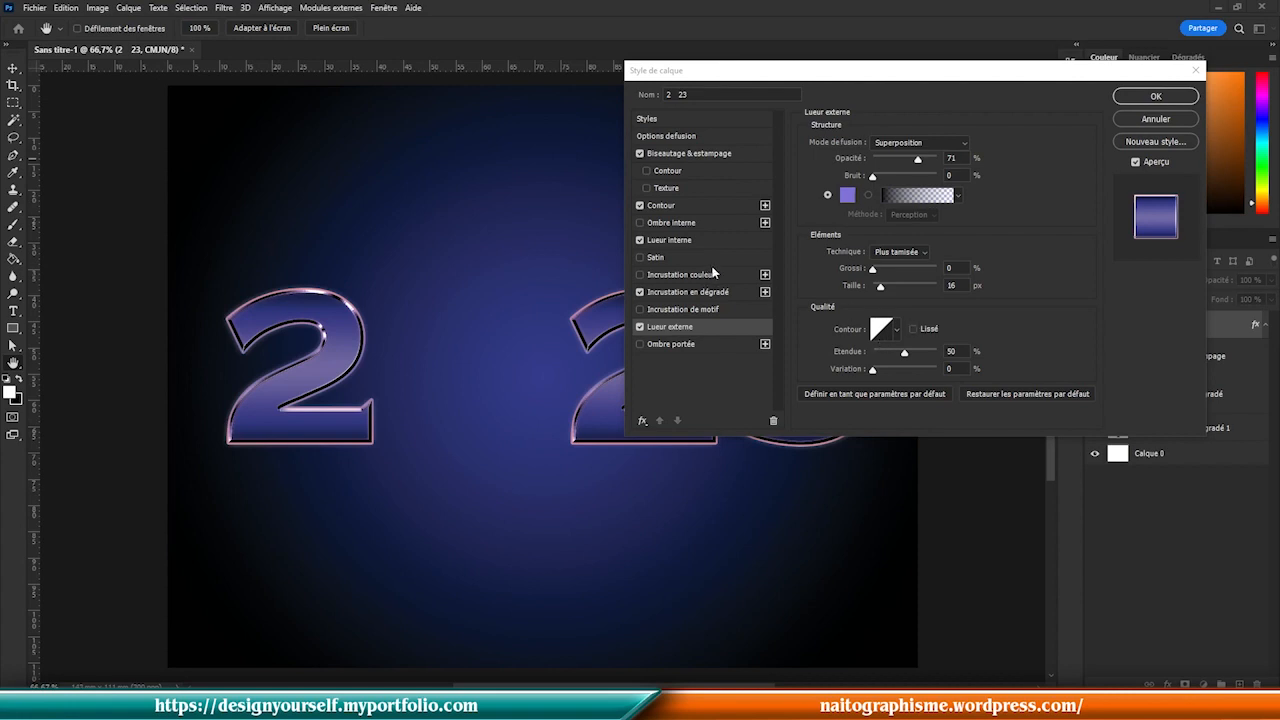
- Save the effects as a new style named "Faire part", including blending options but not adding it to the library, and apply the layer style
{"action": "left_click", "coordinate": [1152, 146]}
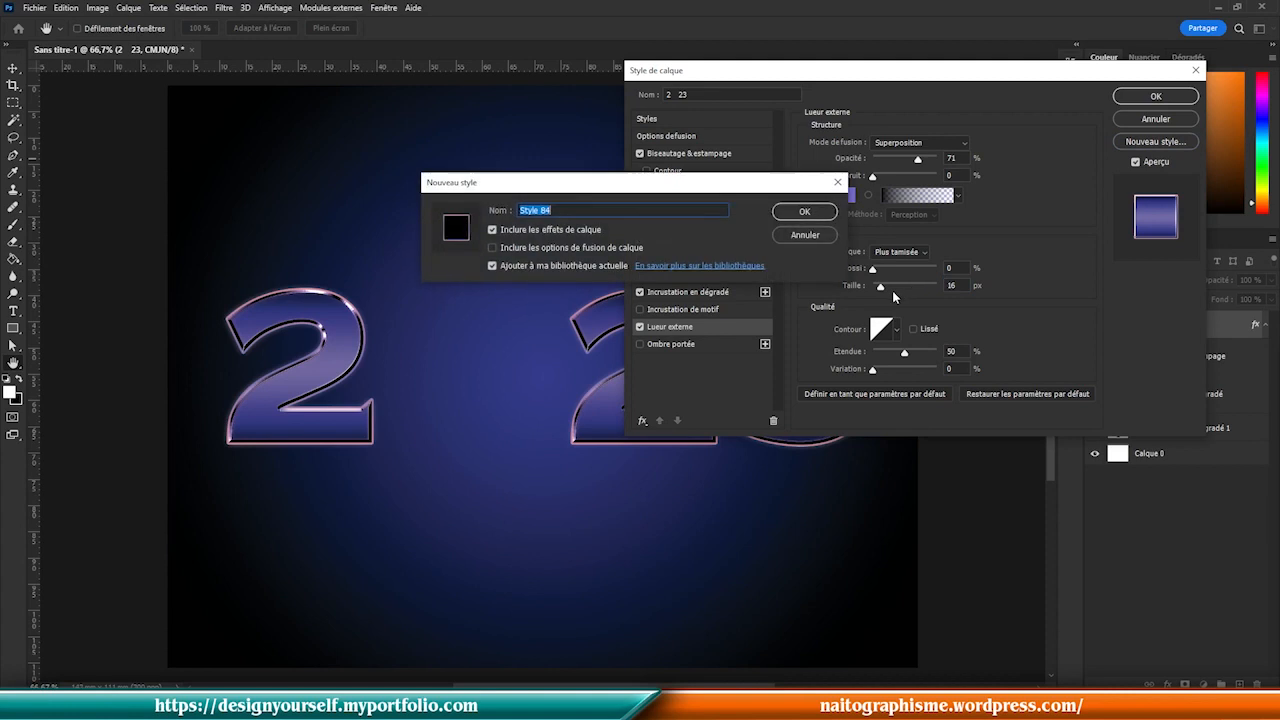
{"action": "left_click", "coordinate": [548, 266]}
{"action": "left_click", "coordinate": [586, 248]}
{"action": "left_click_drag", "start_coordinate": [594, 206], "coordinate": [516, 210]}
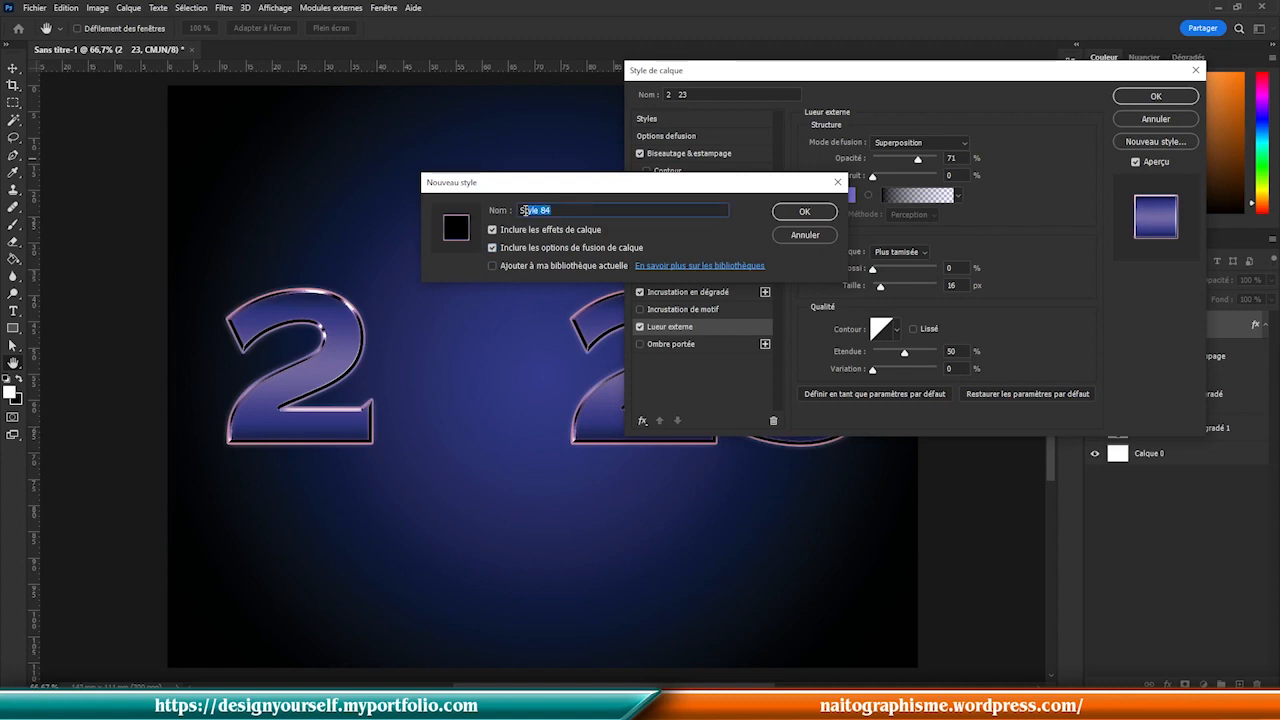
{"action": "type", "text": "Faire part"}
{"action": "left_click", "coordinate": [810, 213]}
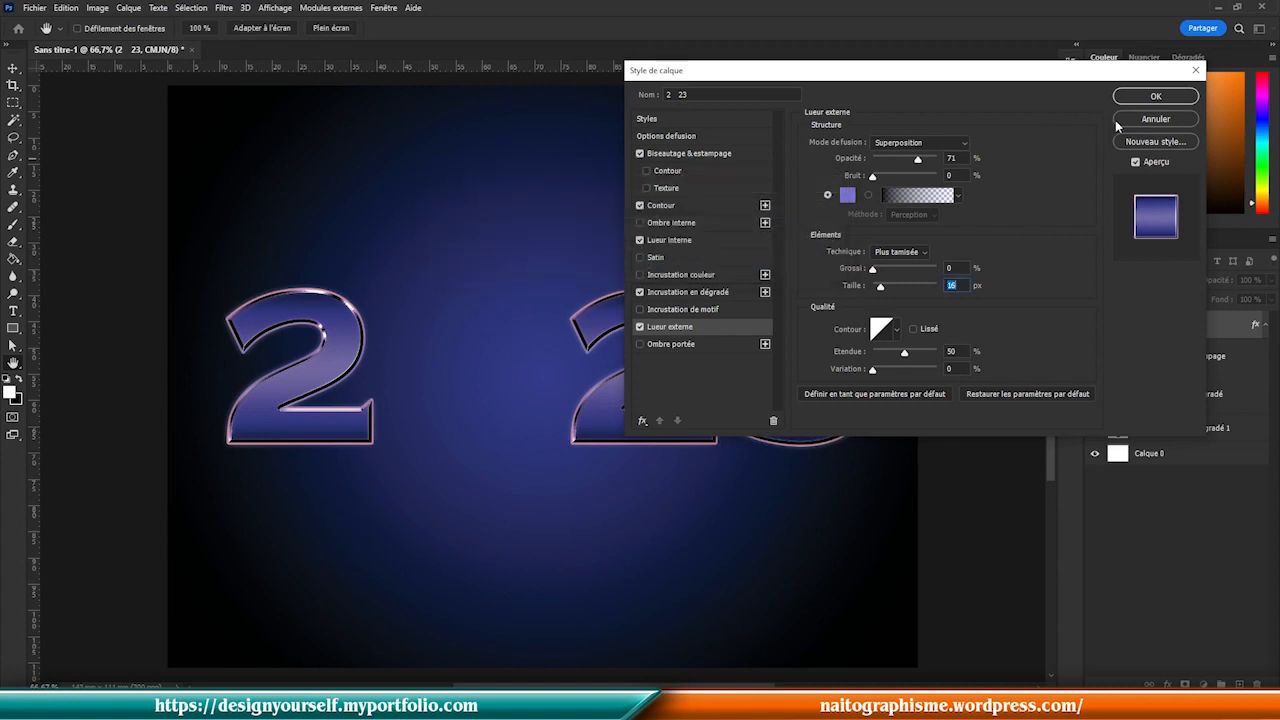
{"action": "left_click", "coordinate": [1140, 97]}
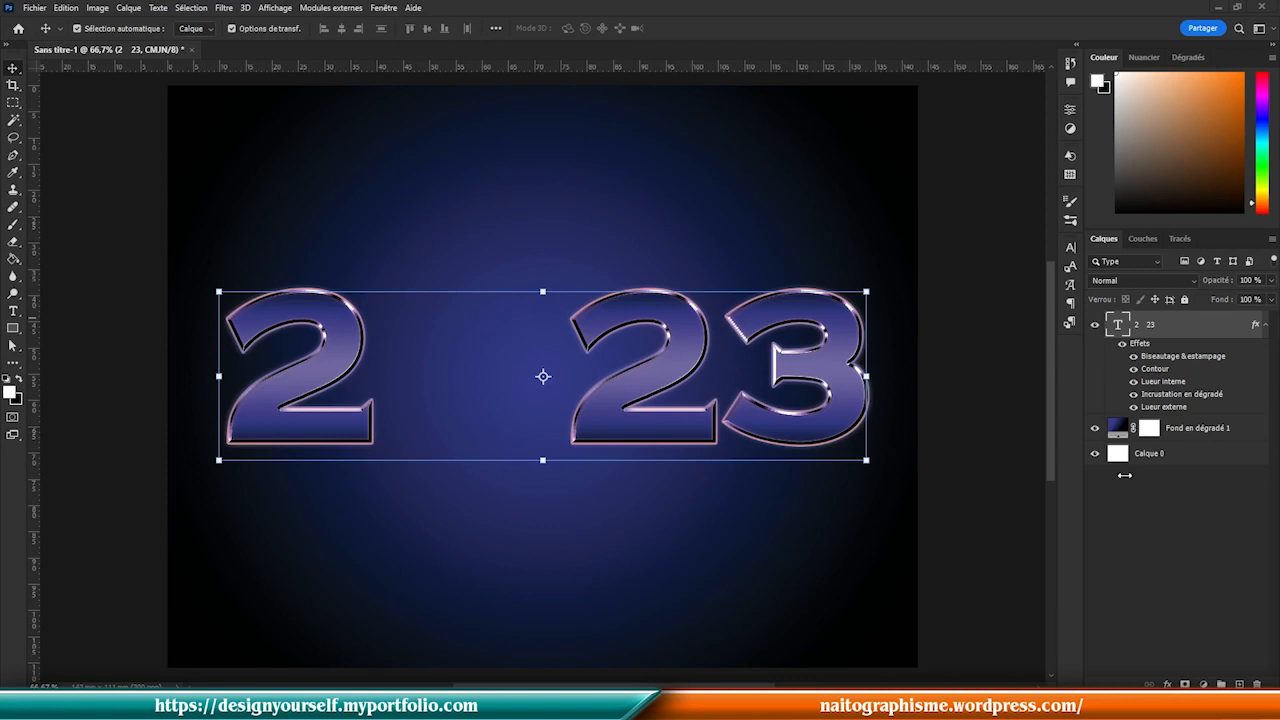
- Reduce the scale of the radial background gradient fill to 42 %
{"action": "left_click", "coordinate": [1117, 429]}
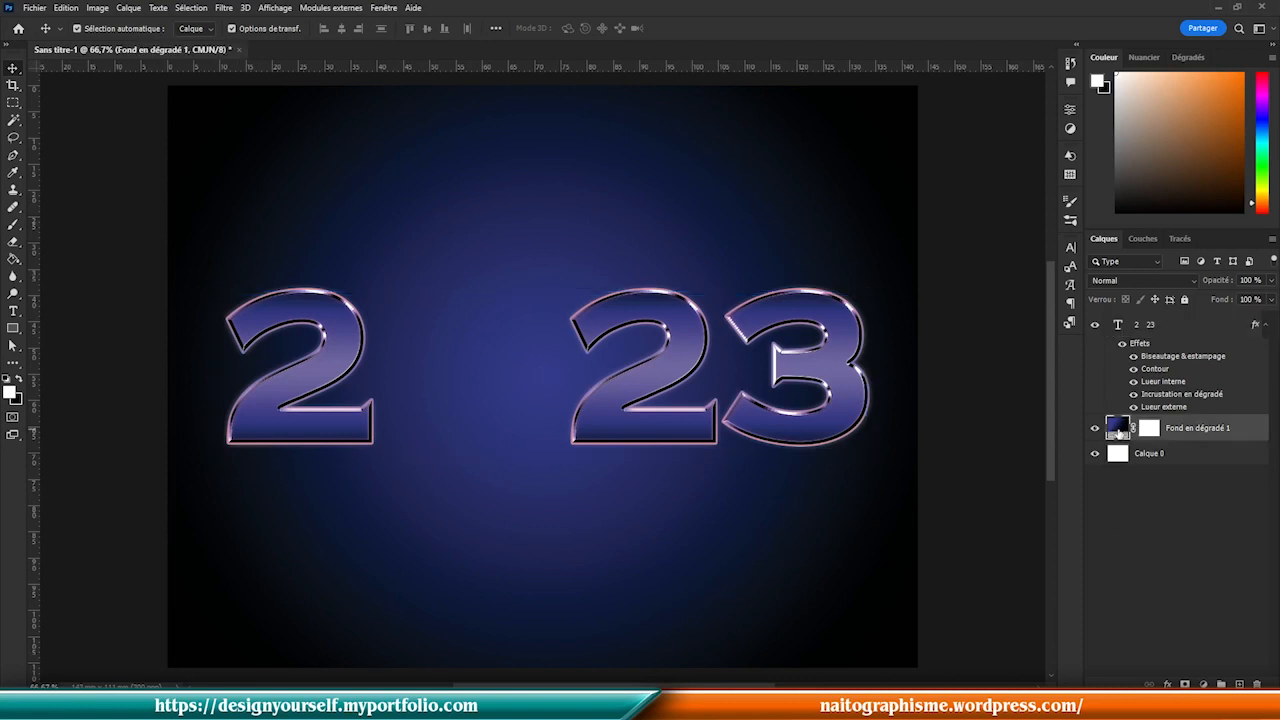
{"action": "double_click", "coordinate": [1117, 429]}
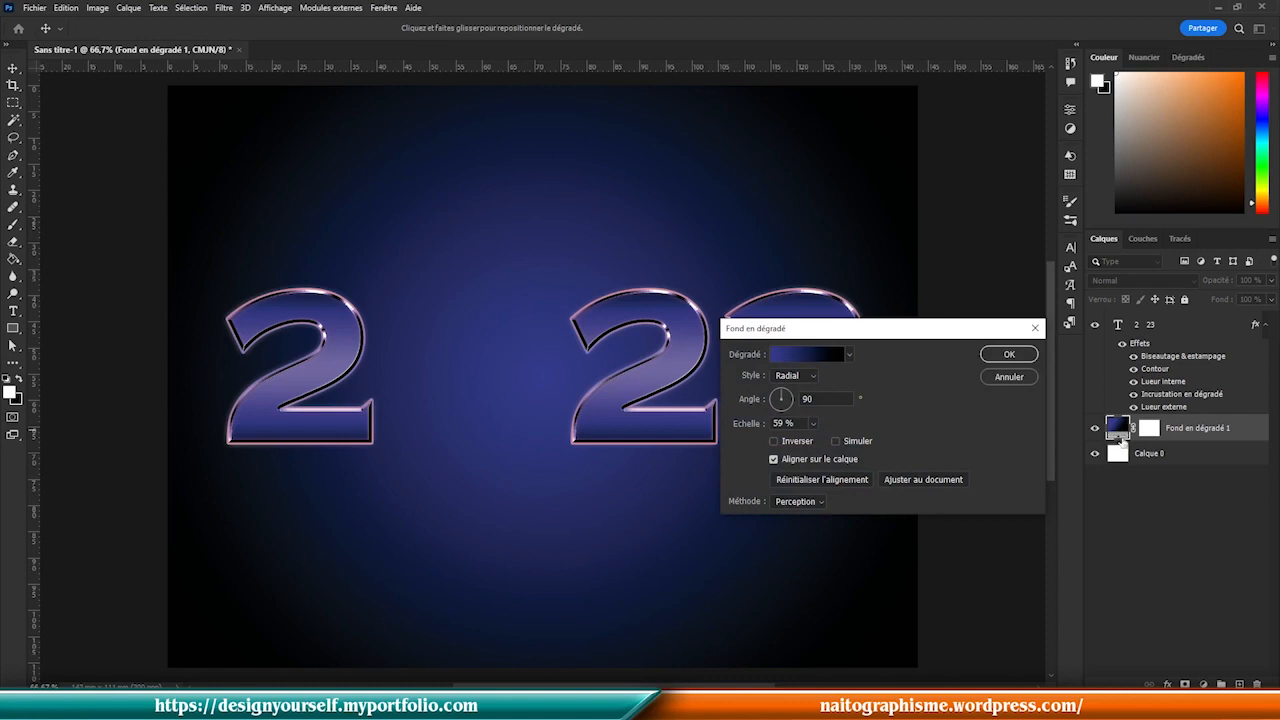
{"action": "left_click", "coordinate": [810, 425]}
{"action": "left_click_drag", "start_coordinate": [814, 446], "coordinate": [809, 446]}
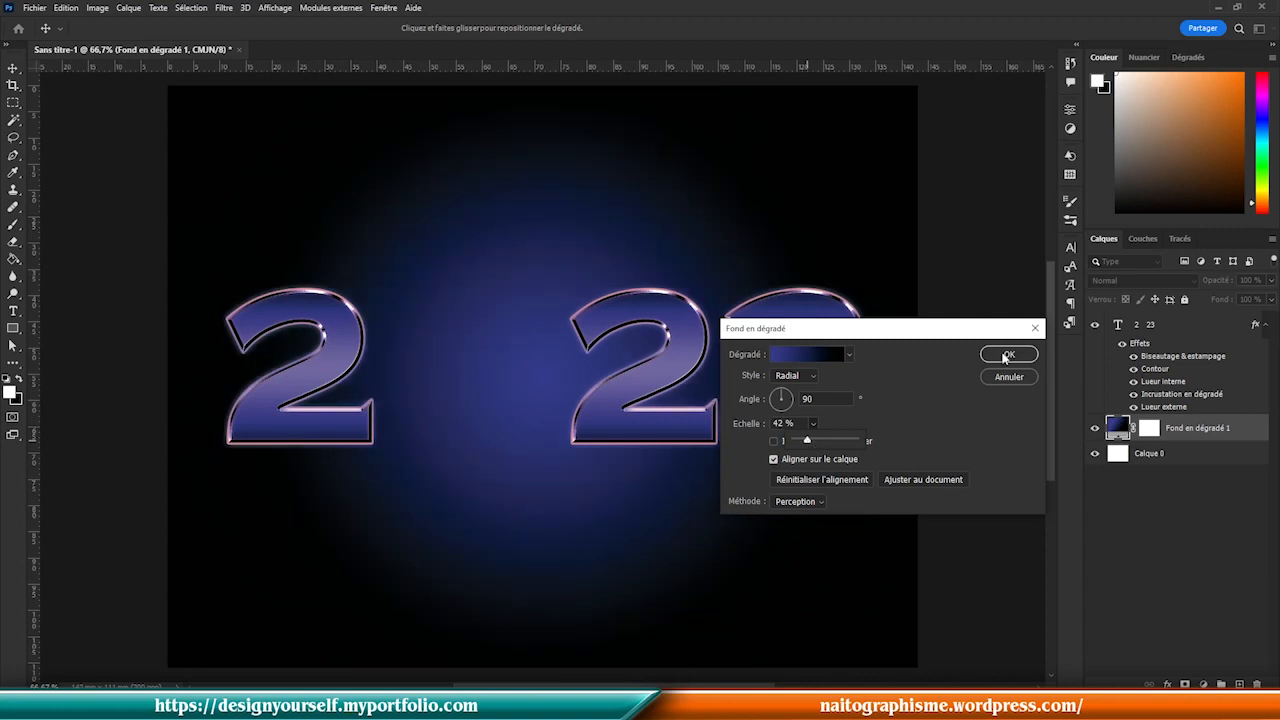
{"action": "left_click", "coordinate": [1007, 354]}
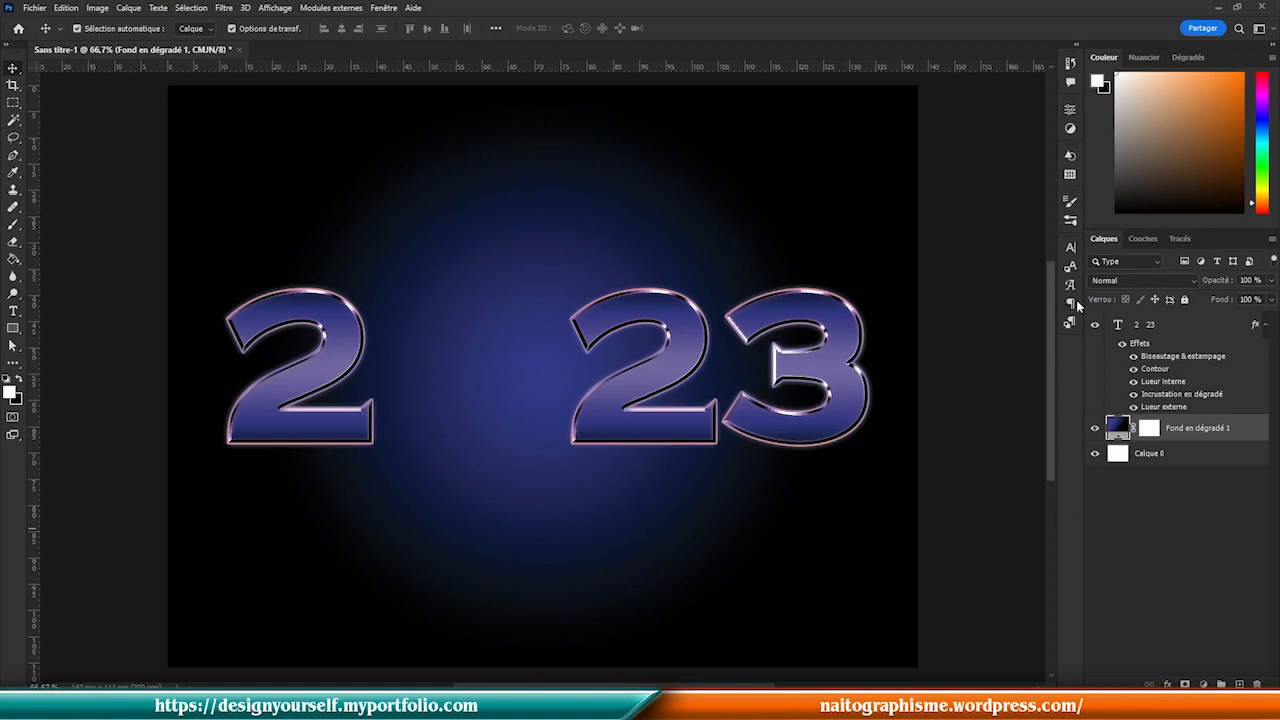
- Collapse the text layer's effects list, add a gradient fill layer above the radial background, and open its gradient for editing
{"action": "left_click", "coordinate": [1266, 325]}
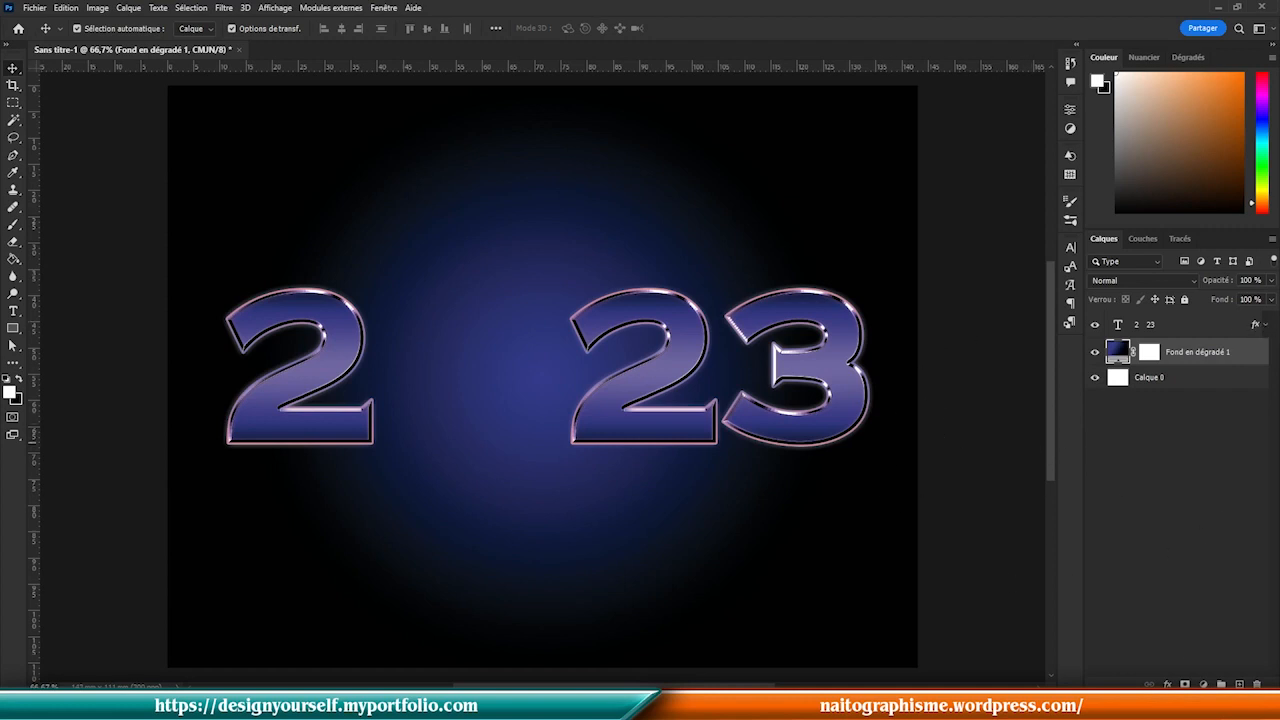
{"action": "left_click", "coordinate": [1203, 684]}
{"action": "left_click", "coordinate": [1171, 466]}
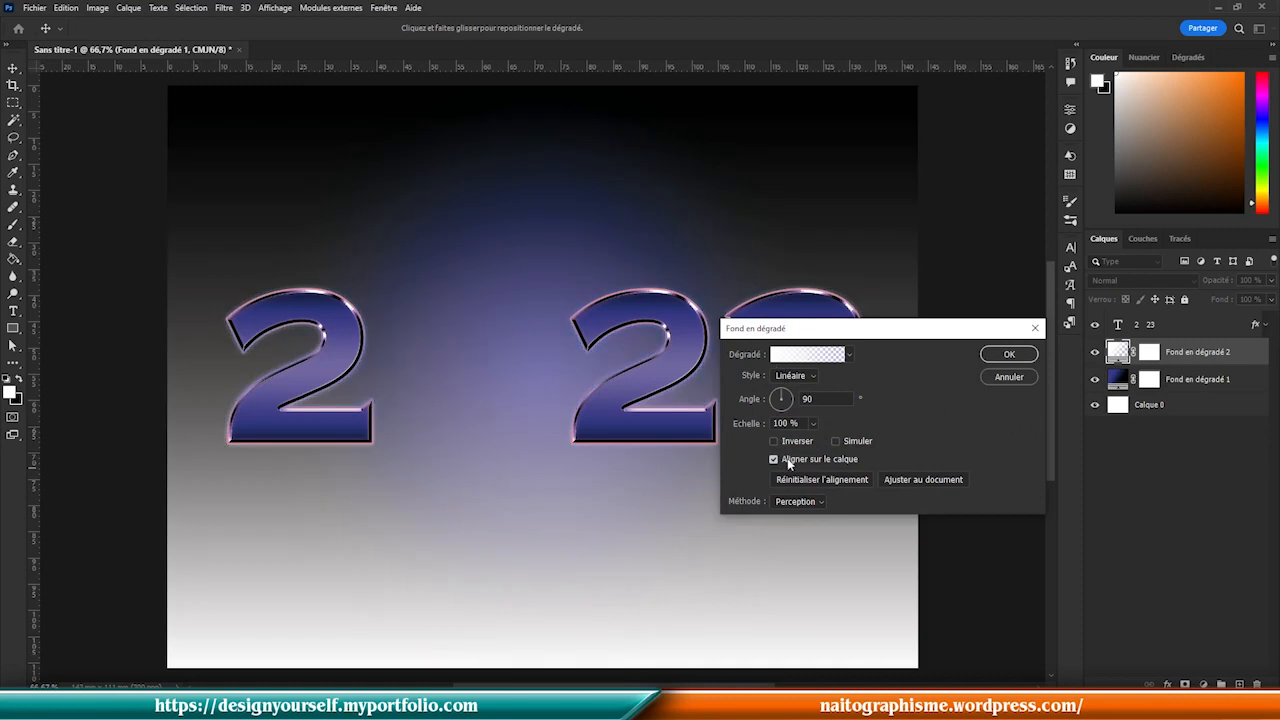
{"action": "left_click", "coordinate": [803, 356]}
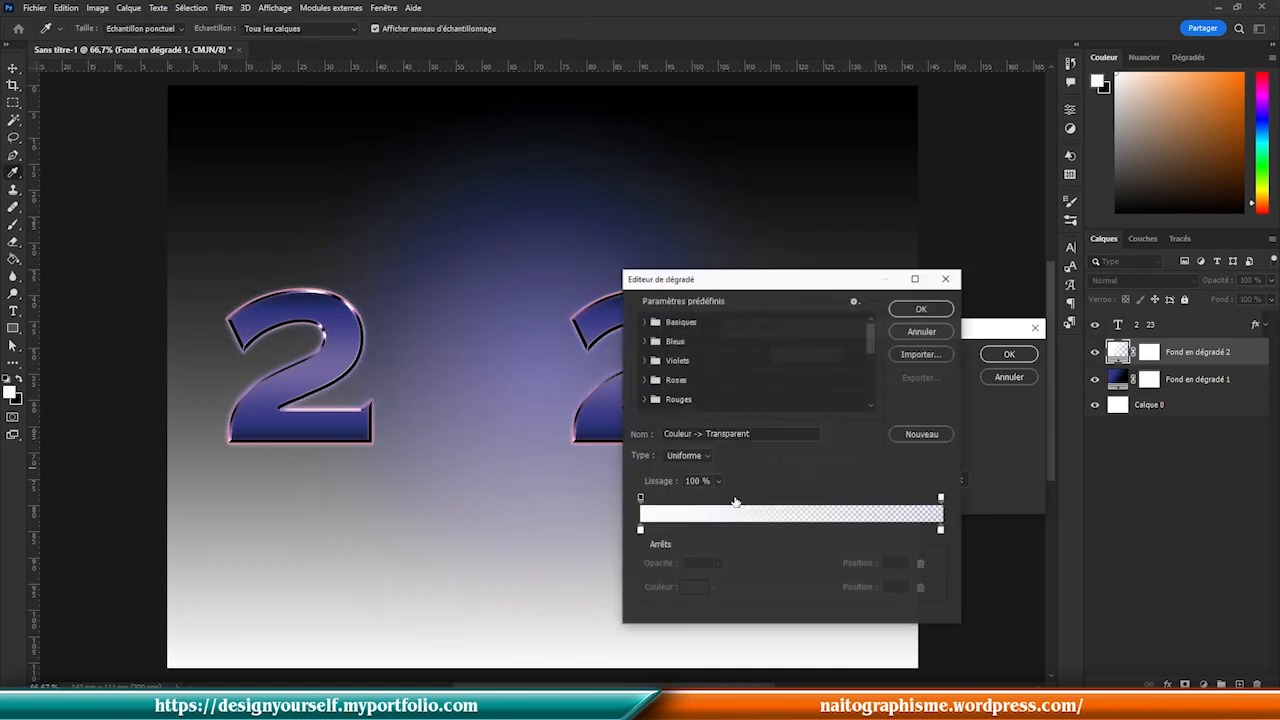
- Set the starting colour stop of the new fill's gradient to violet 8073d9
{"action": "double_click", "coordinate": [641, 530]}
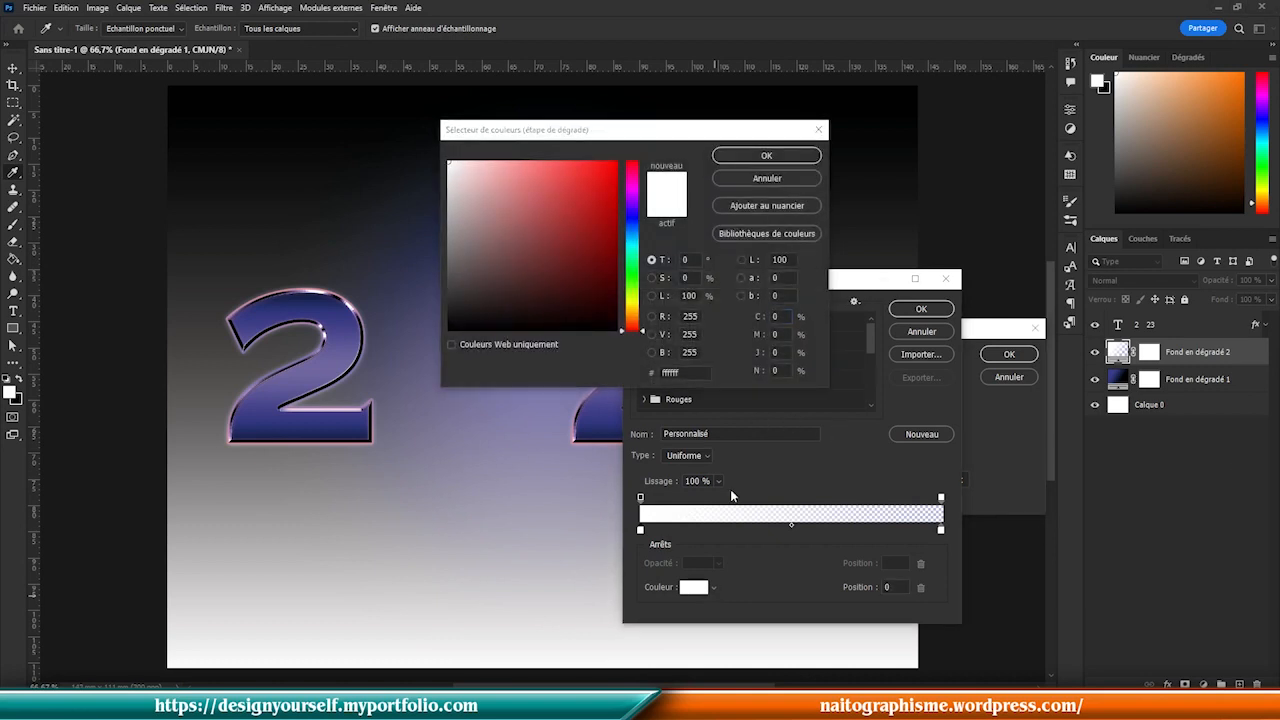
{"action": "left_click_drag", "start_coordinate": [685, 372], "coordinate": [647, 372]}
{"action": "type", "text": "80"}
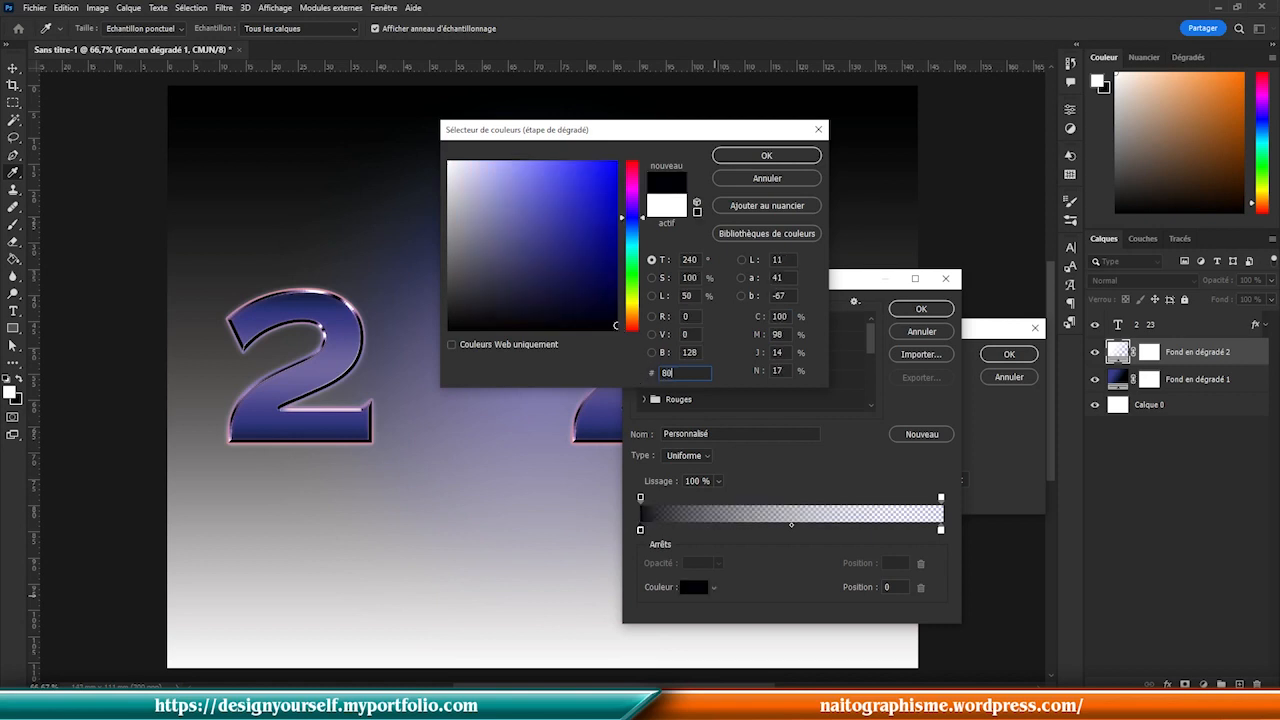
{"action": "type", "text": "73d9"}
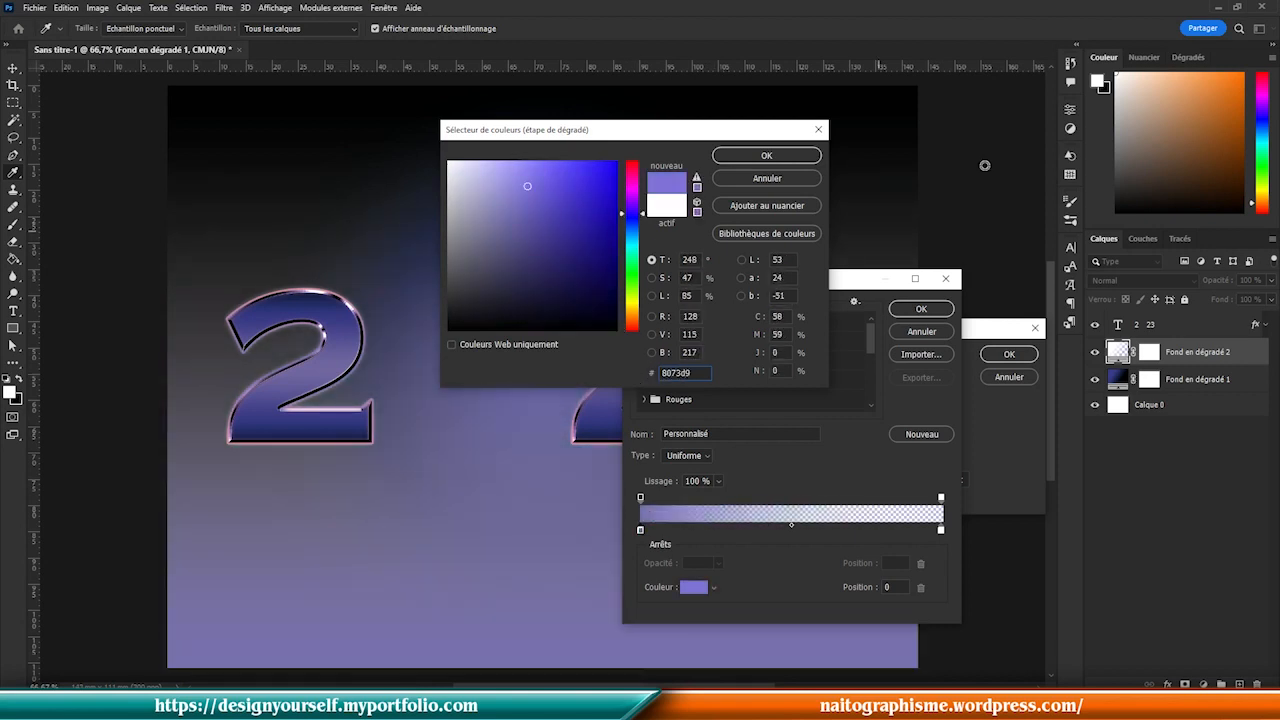
{"action": "left_click", "coordinate": [798, 158]}
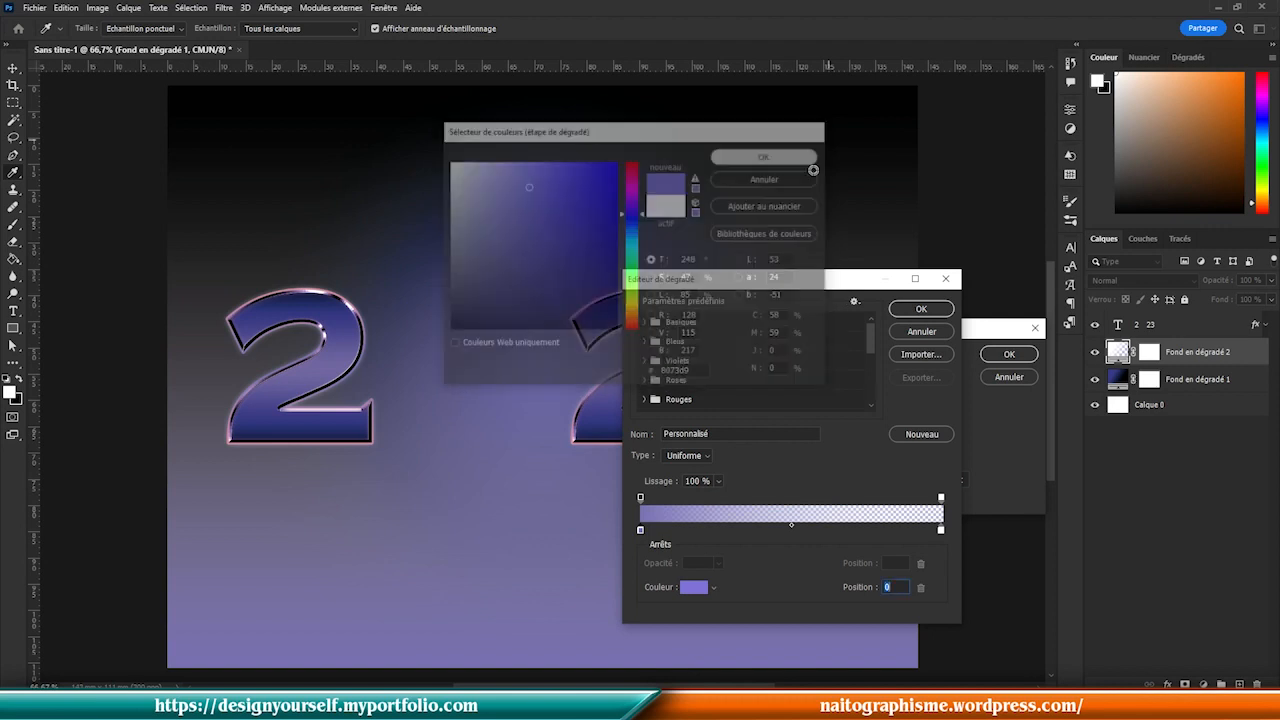
- Accept the violet-to-transparent gradient fill and move its layer above the 2 23 text layer
{"action": "left_click", "coordinate": [921, 310]}
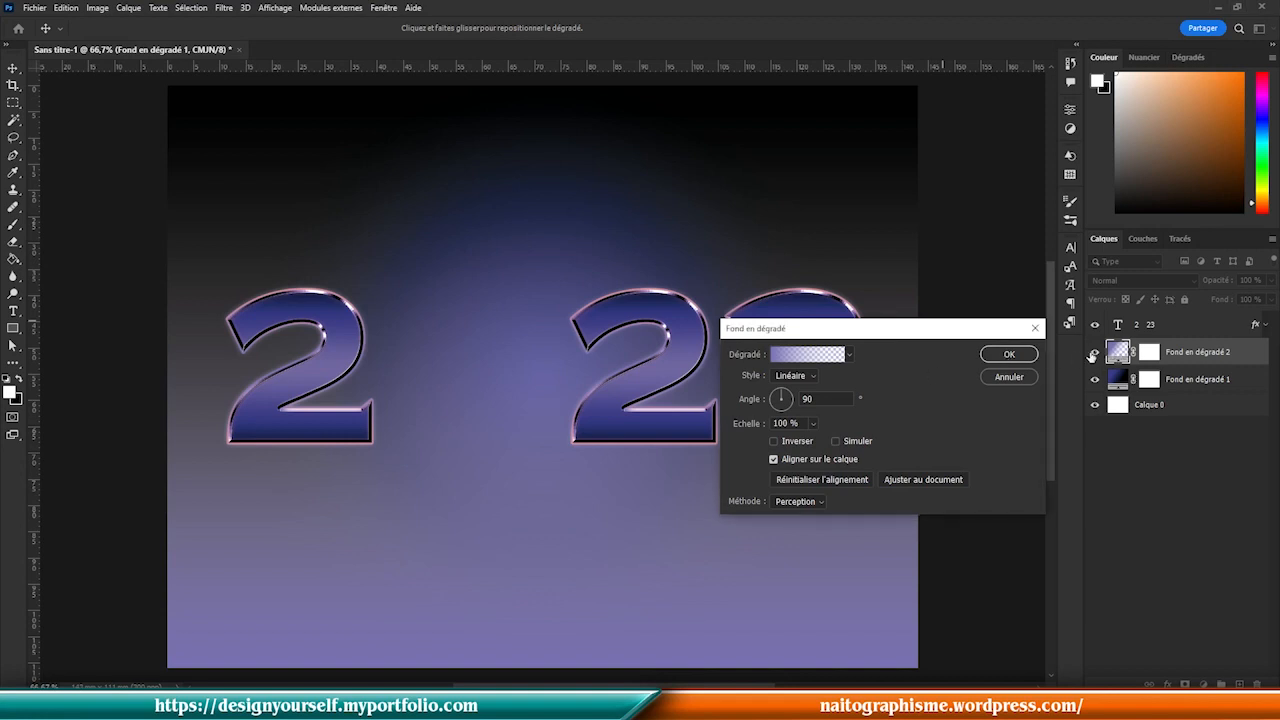
{"action": "key", "text": "Return"}
{"action": "left_click_drag", "start_coordinate": [1120, 354], "coordinate": [1117, 325]}
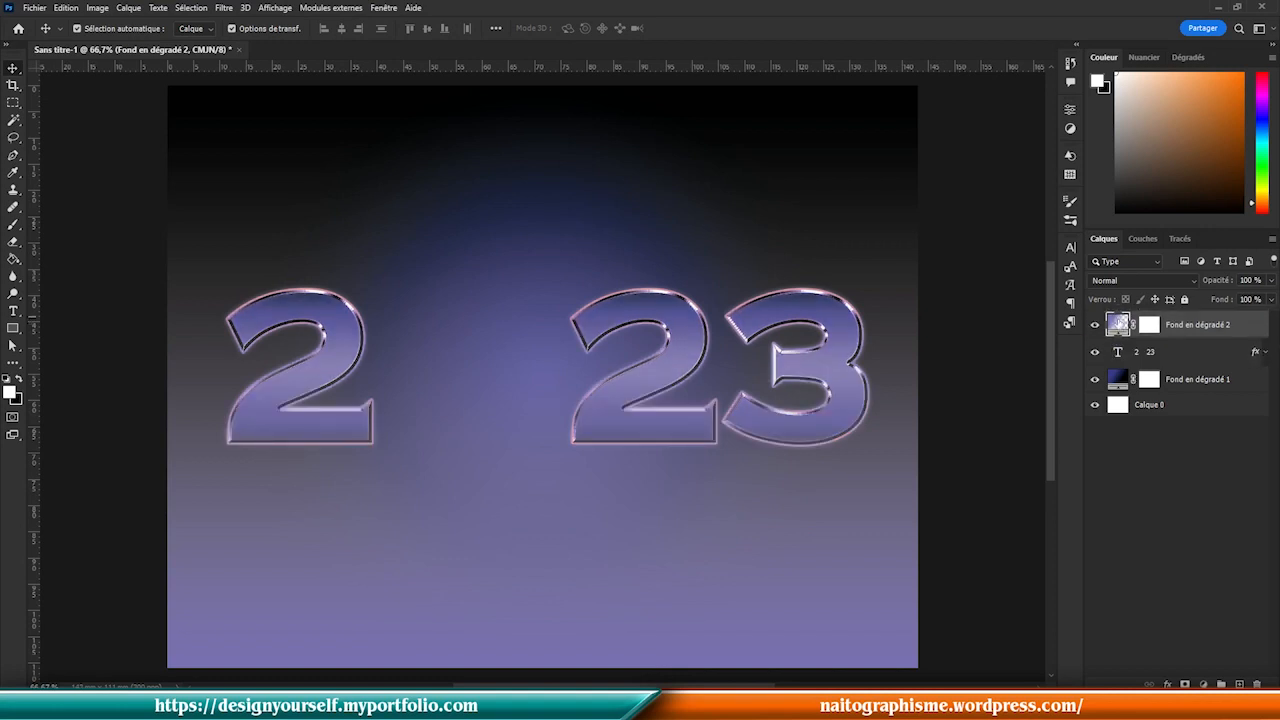
- Set the blend mode of the violet gradient fill layer Fond en dégradé 2 to Incrustation
{"action": "left_click", "coordinate": [1130, 284]}
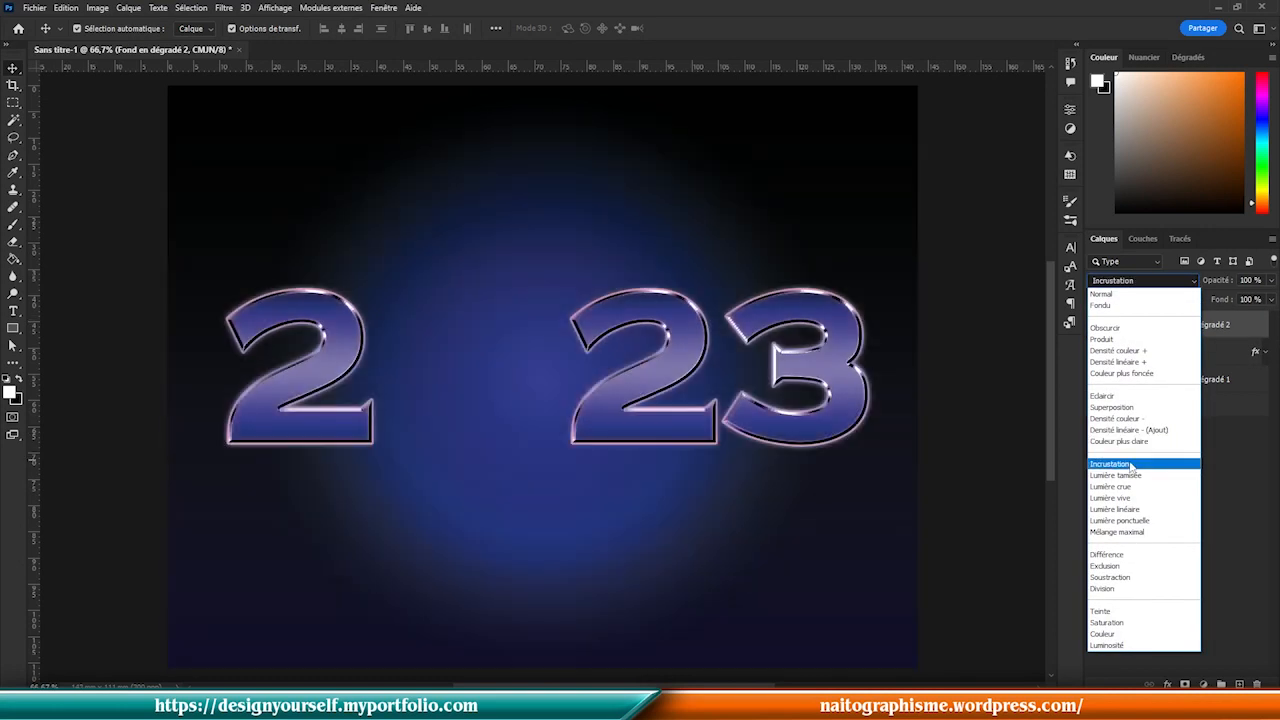
{"action": "left_click", "coordinate": [1128, 465]}
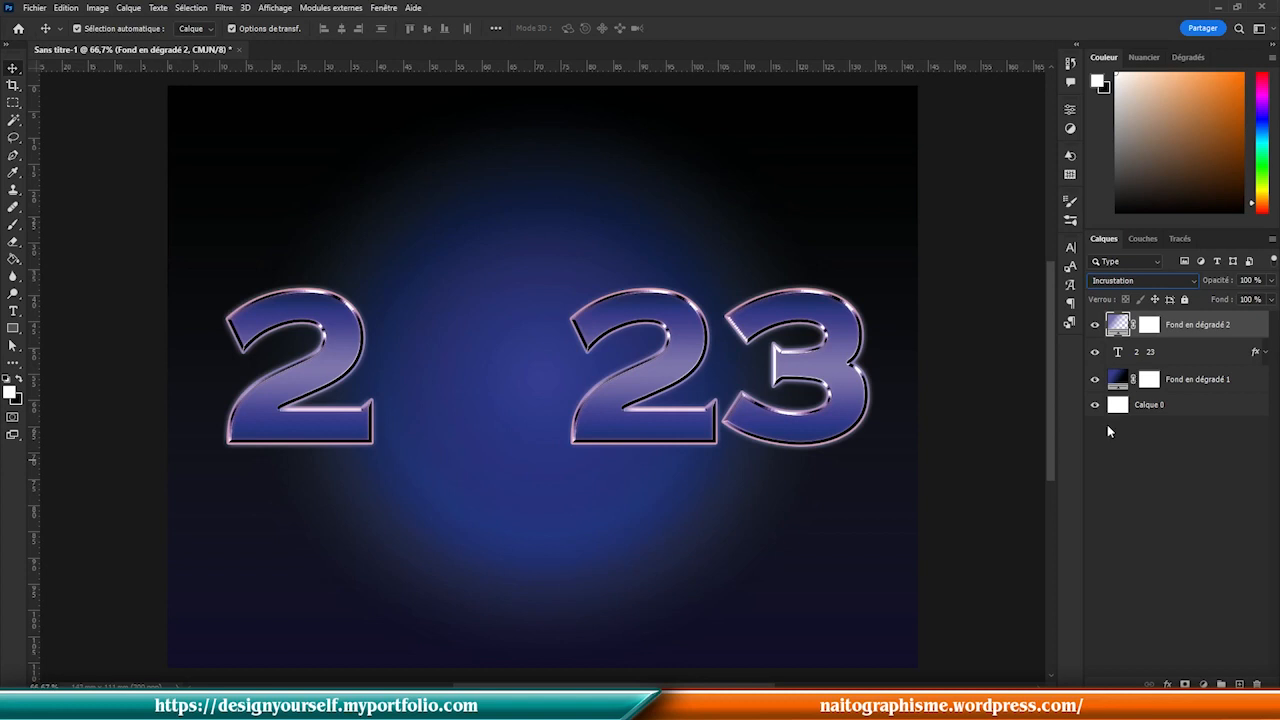
- Draw a white ellipse shape of about 377 × 377 px in the gap between the first 2 and 23
{"action": "left_click", "coordinate": [13, 330]}
{"action": "left_click", "coordinate": [55, 342]}
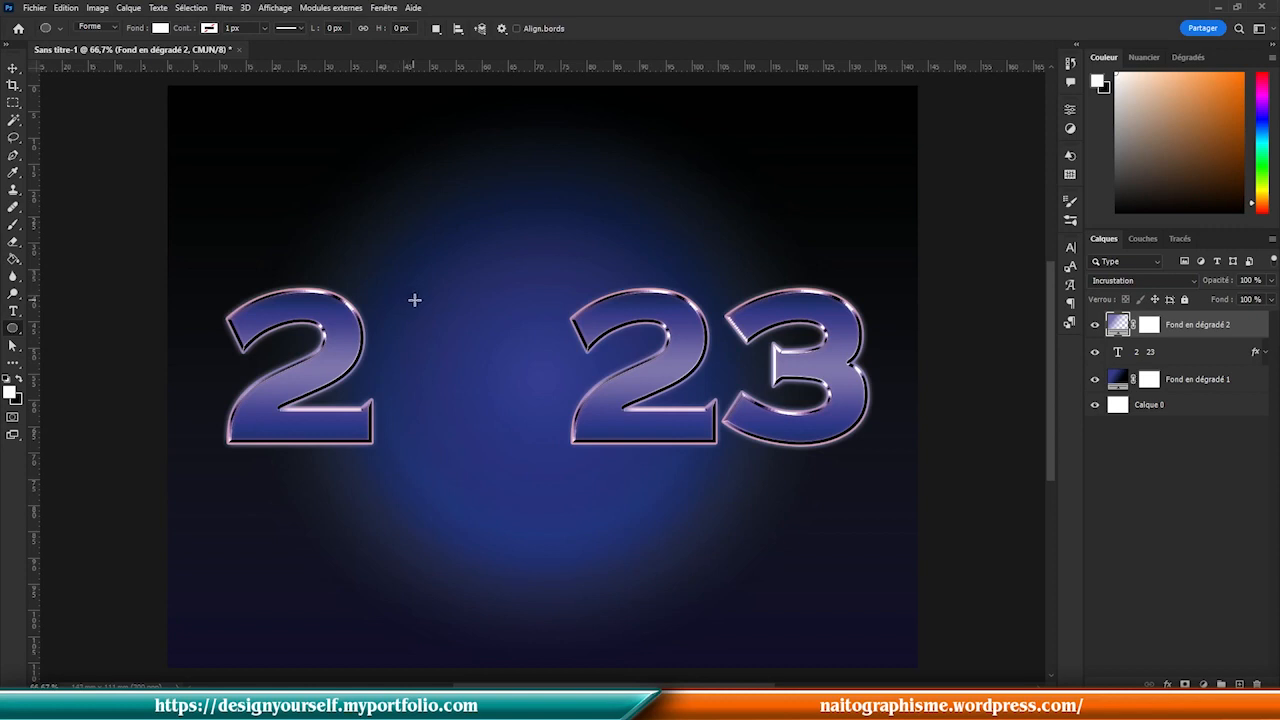
{"action": "left_click_drag", "start_coordinate": [422, 301], "coordinate": [585, 556]}
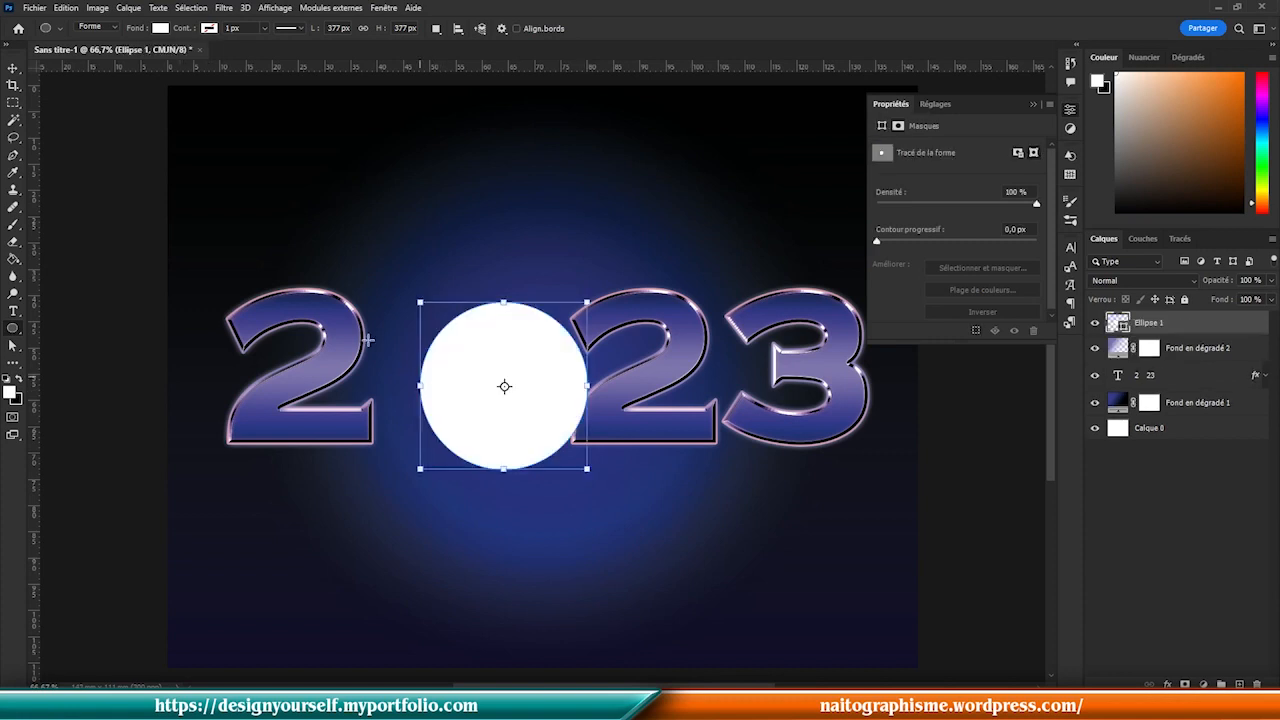
- Centre the white circle in the gap between the digits and enlarge it to about 36.4 mm so it fills the gap
{"action": "left_click", "coordinate": [14, 70]}
{"action": "left_click_drag", "start_coordinate": [511, 434], "coordinate": [475, 420]}
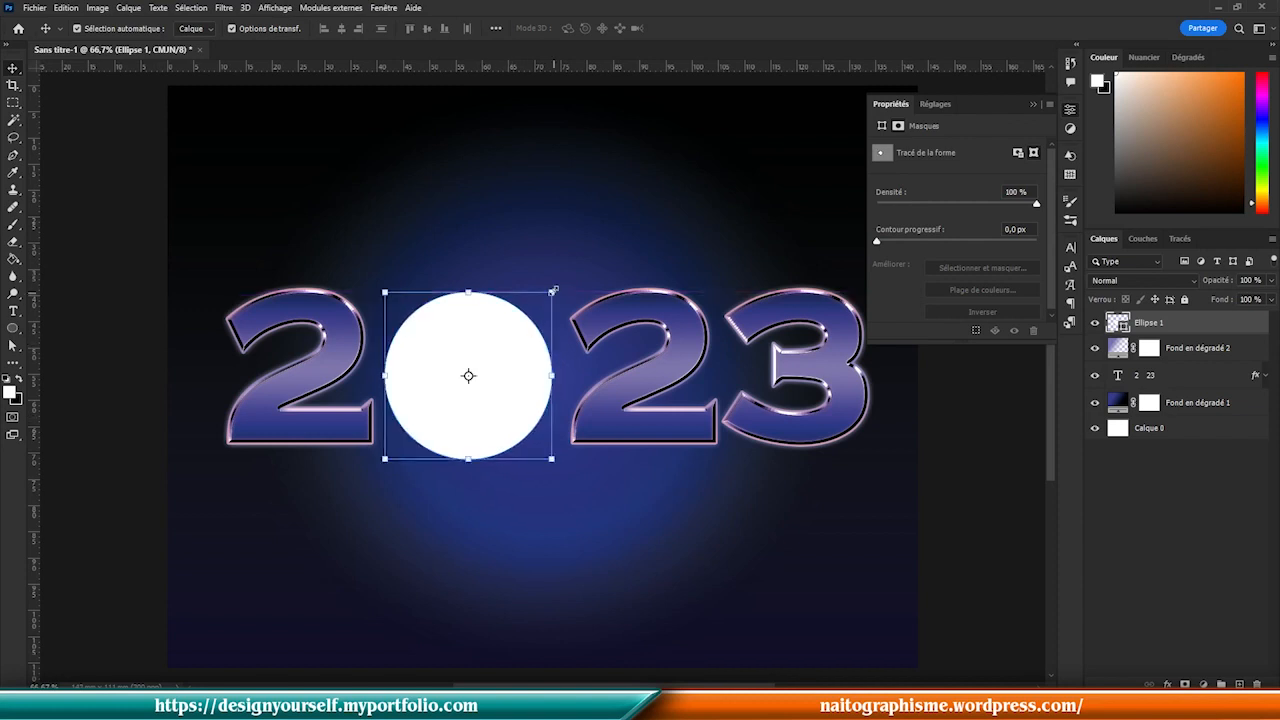
{"action": "left_click_drag", "start_coordinate": [552, 292], "coordinate": [570, 272]}
{"action": "left_click_drag", "start_coordinate": [388, 366], "coordinate": [379, 366]}
{"action": "mouse_move", "coordinate": [496, 458]}
{"action": "left_mouse_down"}
{"action": "mouse_move", "coordinate": [491, 438]}
{"action": "mouse_move", "coordinate": [493, 451]}
{"action": "left_mouse_up"}
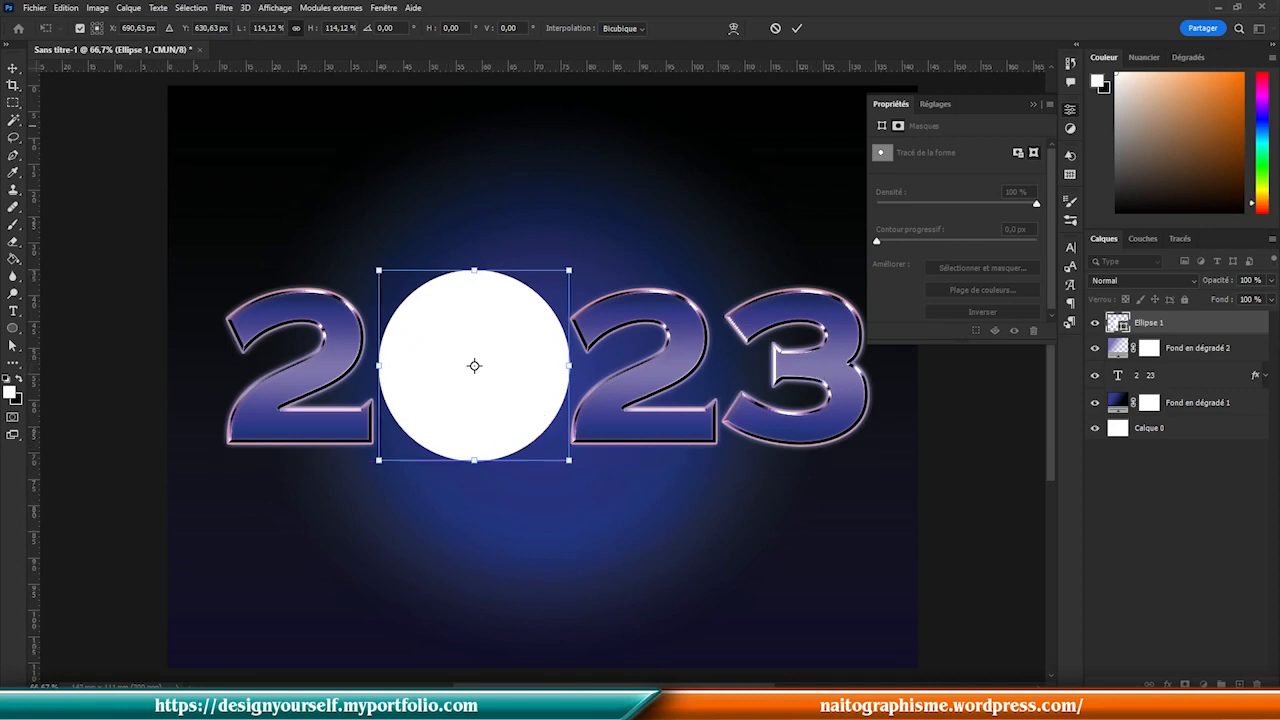
{"action": "left_click", "coordinate": [12, 70]}
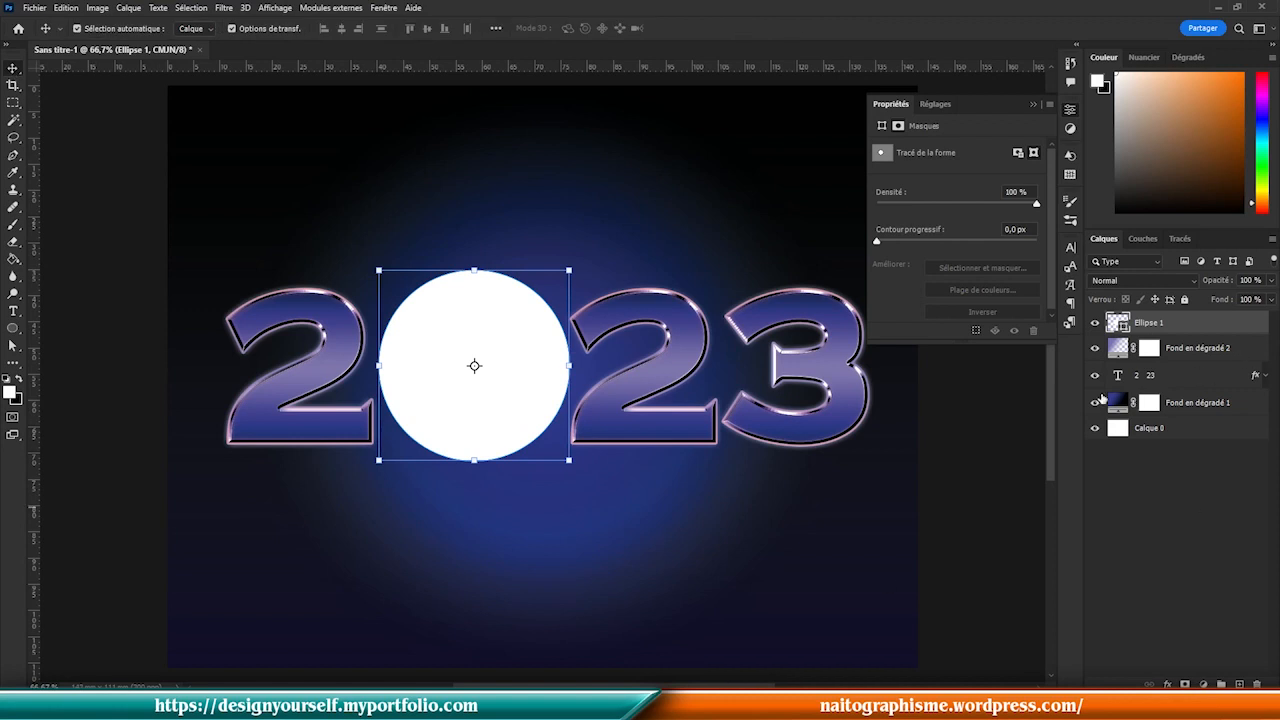
- Rename the ellipse layer as Portrait
{"action": "left_click", "coordinate": [1160, 324]}
{"action": "double_click", "coordinate": [1158, 324]}
{"action": "type", "text": "P"}
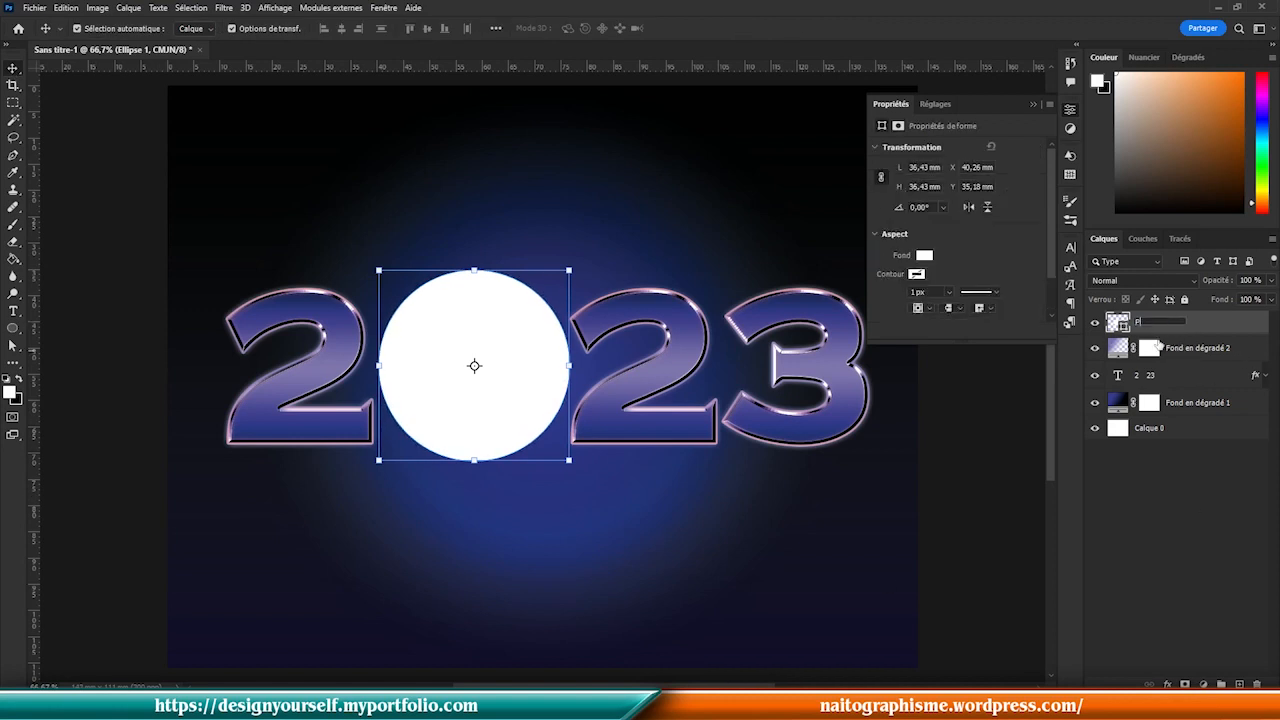
{"action": "type", "text": "ortrait"}
{"action": "key", "text": "Return"}
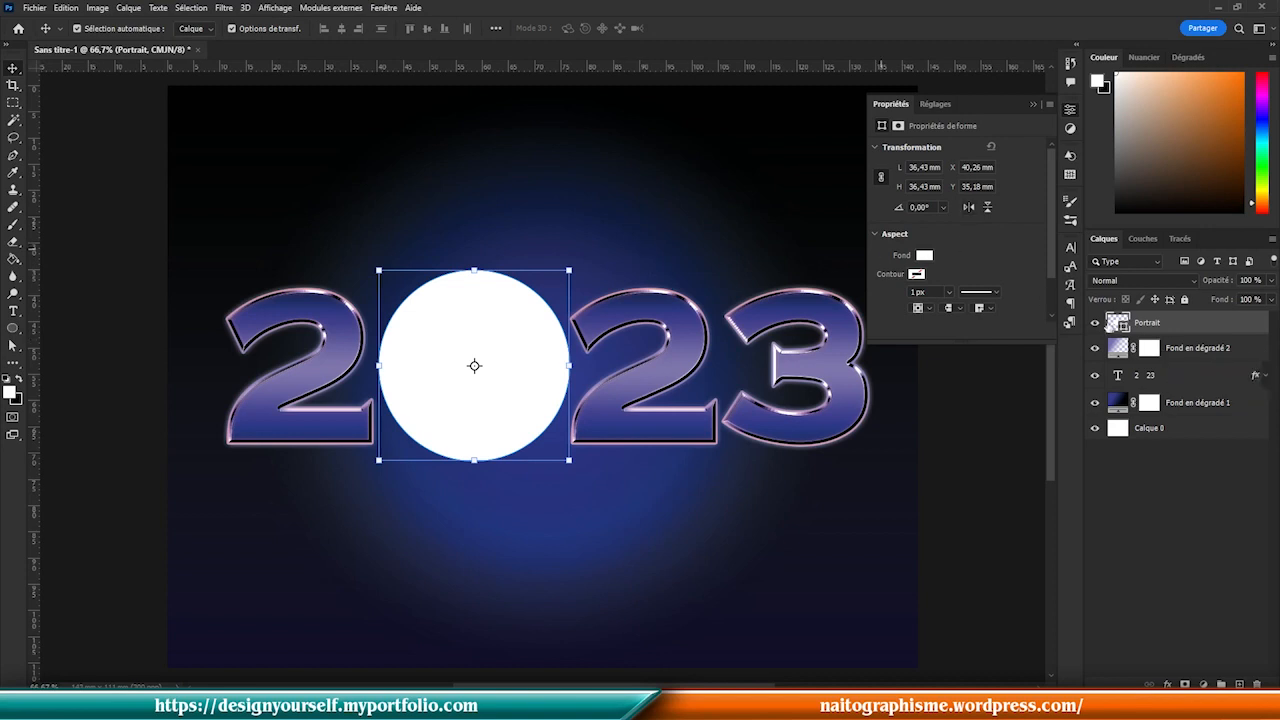
- Convert the Portrait layer to a smart object and open its contents for editing
{"action": "right_click", "coordinate": [1191, 328]}
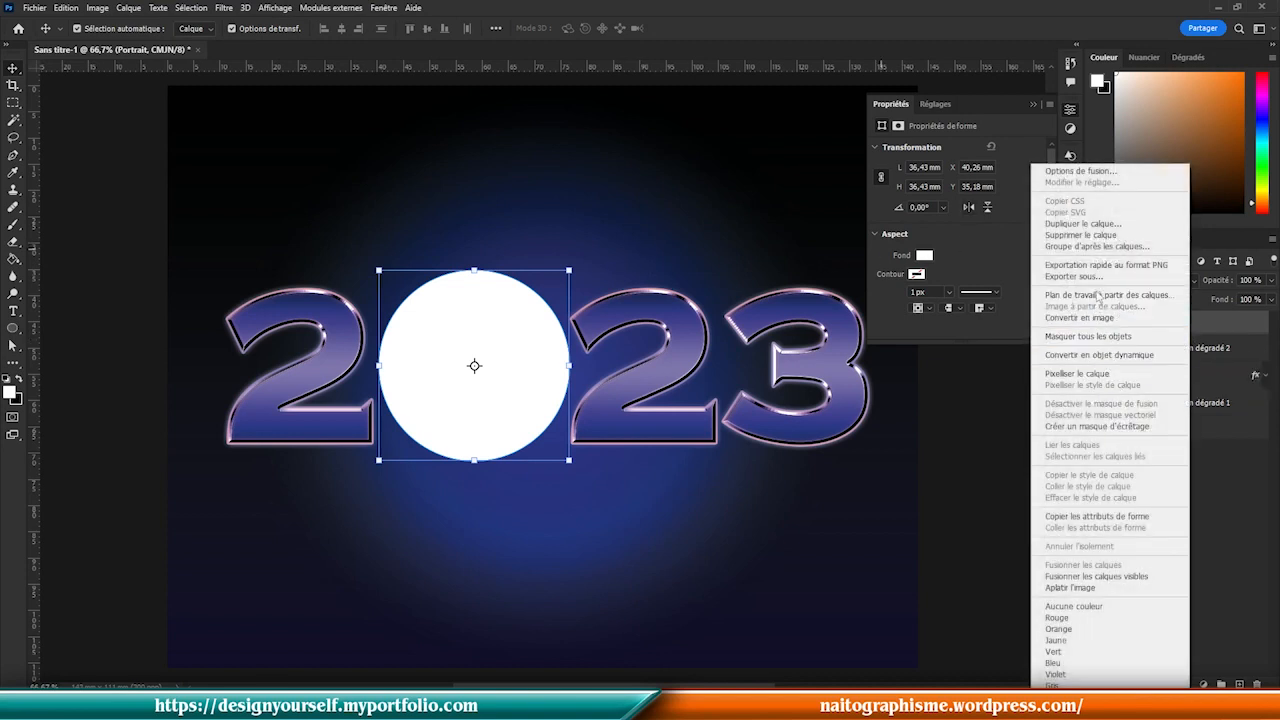
{"action": "left_click", "coordinate": [1099, 356]}
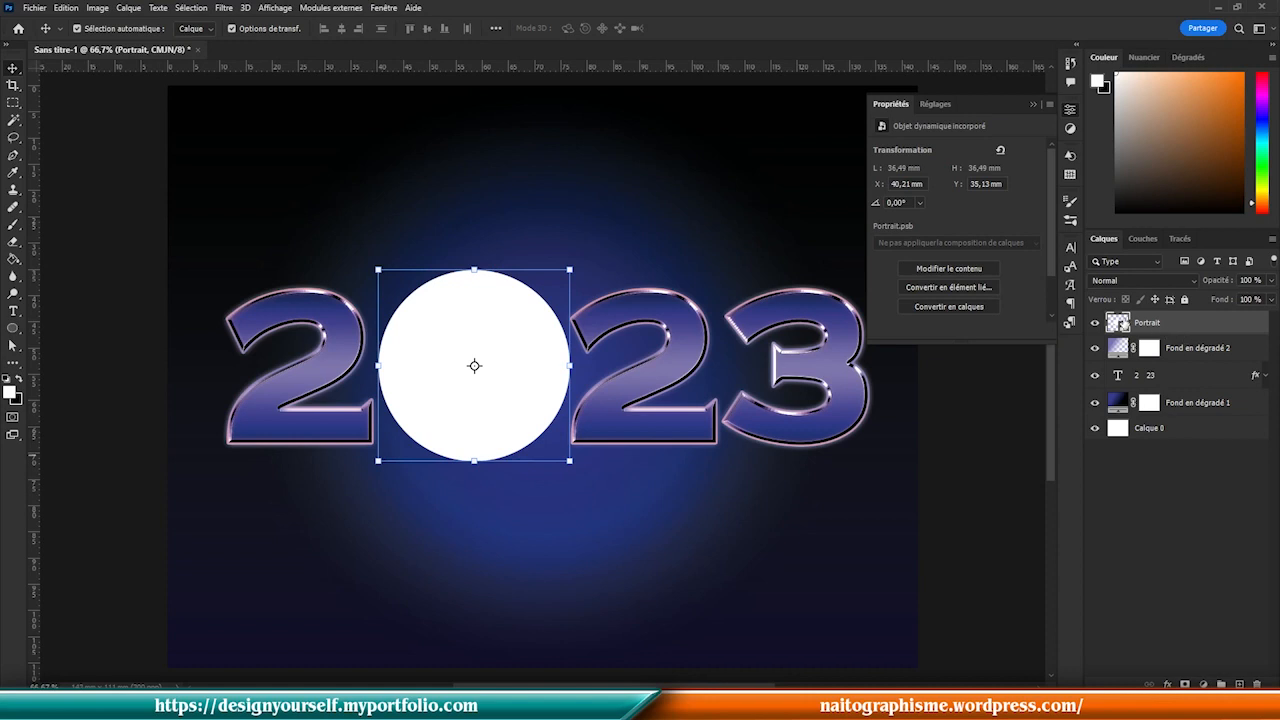
{"action": "double_click", "coordinate": [1122, 323]}
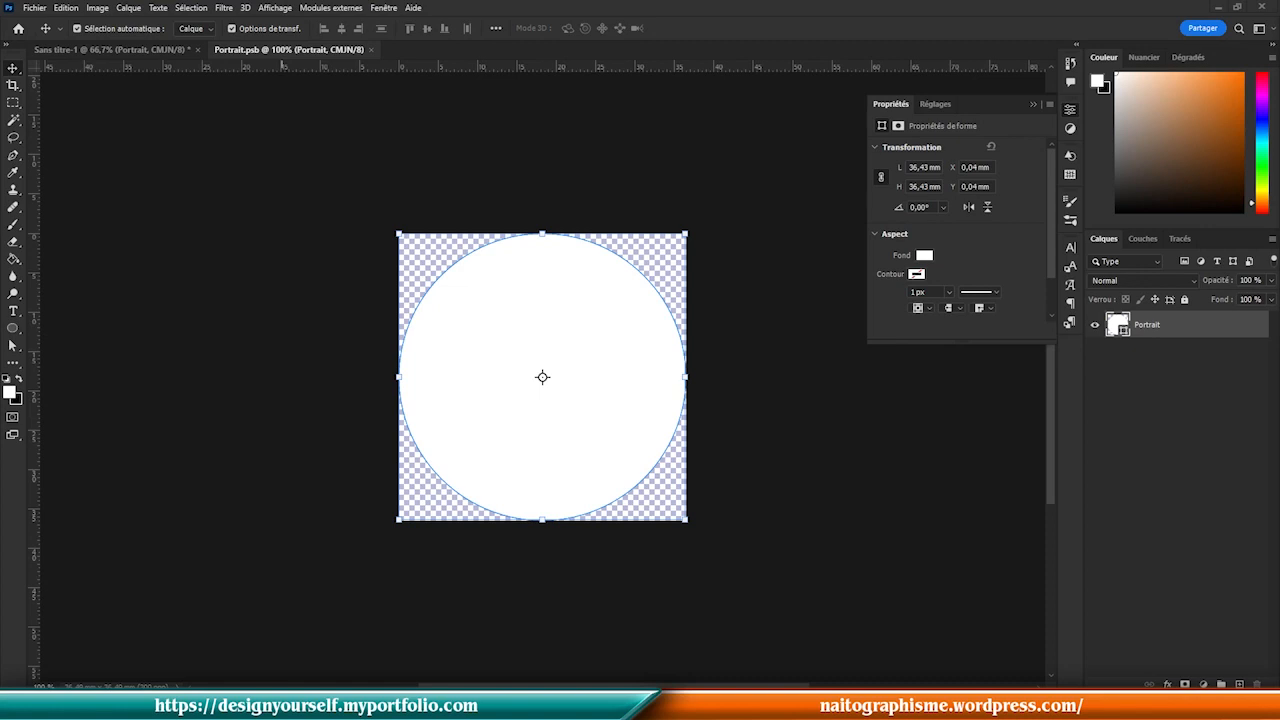
- Place the baby-784608_1920 image in Portrait.psb, scale it proportionally to about 55 × 36.5 mm to cover the canvas, and shift it slightly left
{"action": "left_click_drag", "start_coordinate": [1279, 310], "coordinate": [542, 402]}
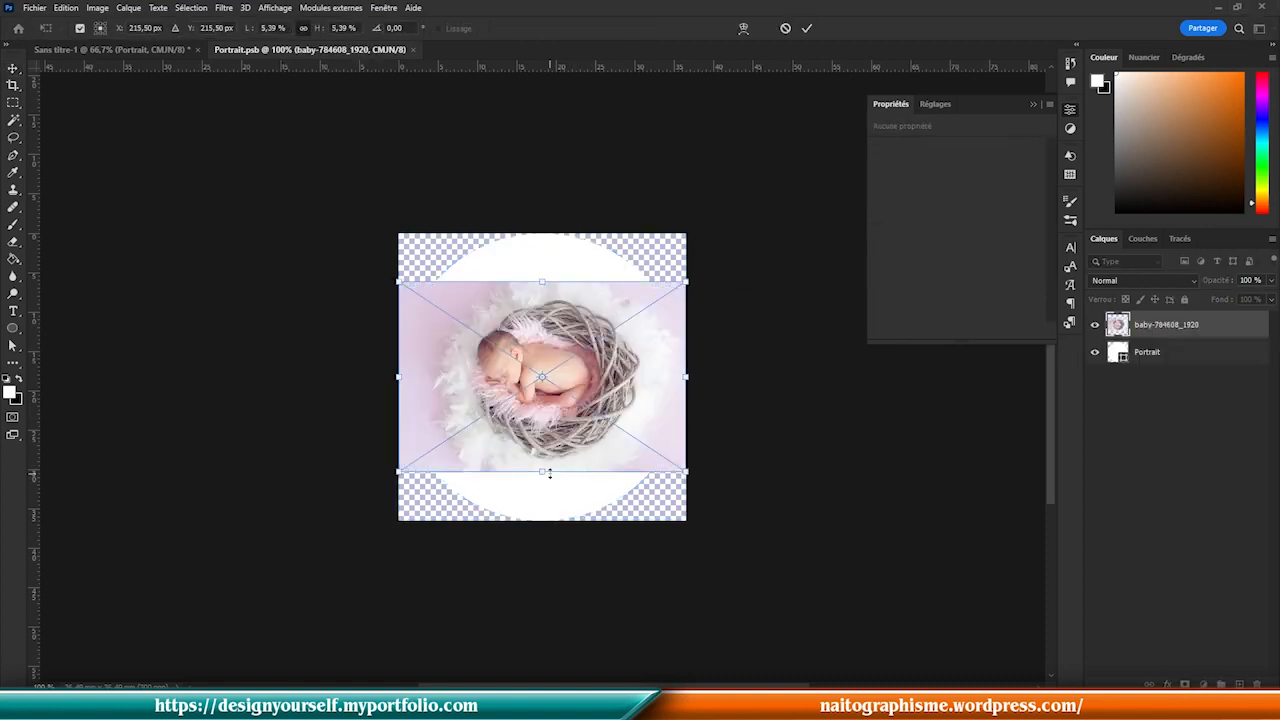
{"action": "left_click_drag", "start_coordinate": [542, 472], "coordinate": [543, 521]}
{"action": "key", "text": "ctrl+z"}
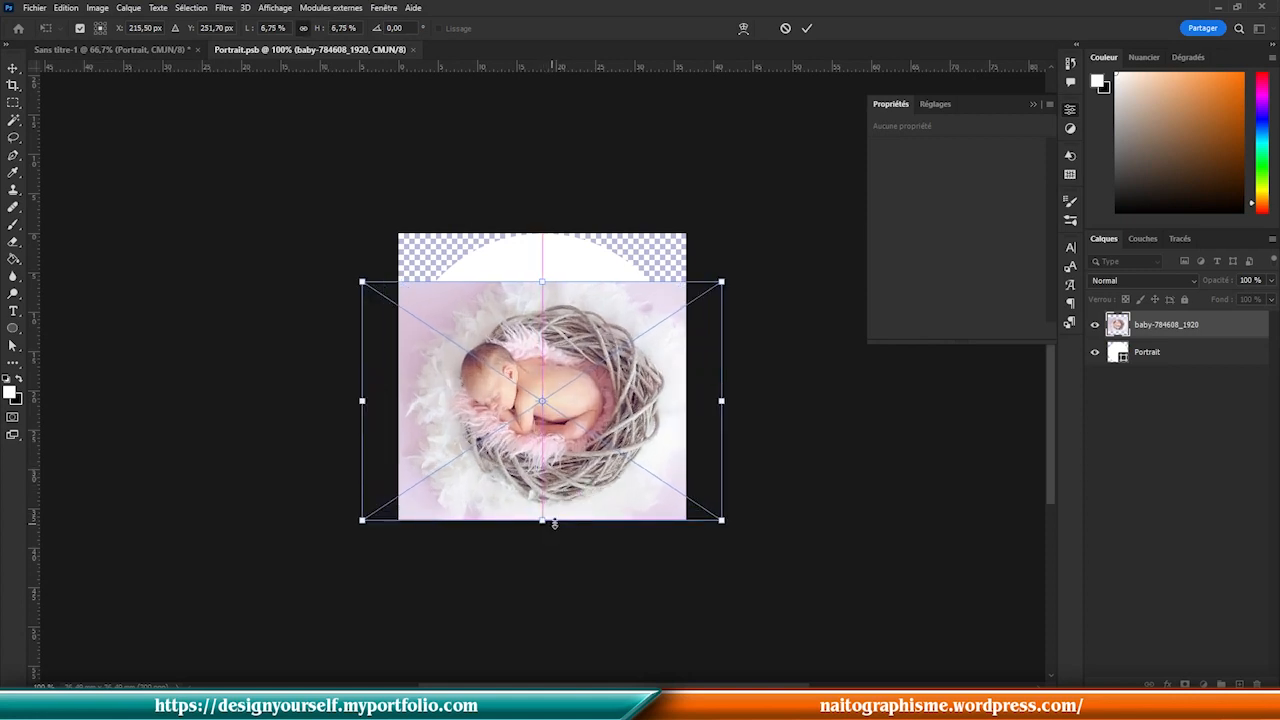
{"action": "left_click_drag", "start_coordinate": [547, 265], "coordinate": [545, 231]}
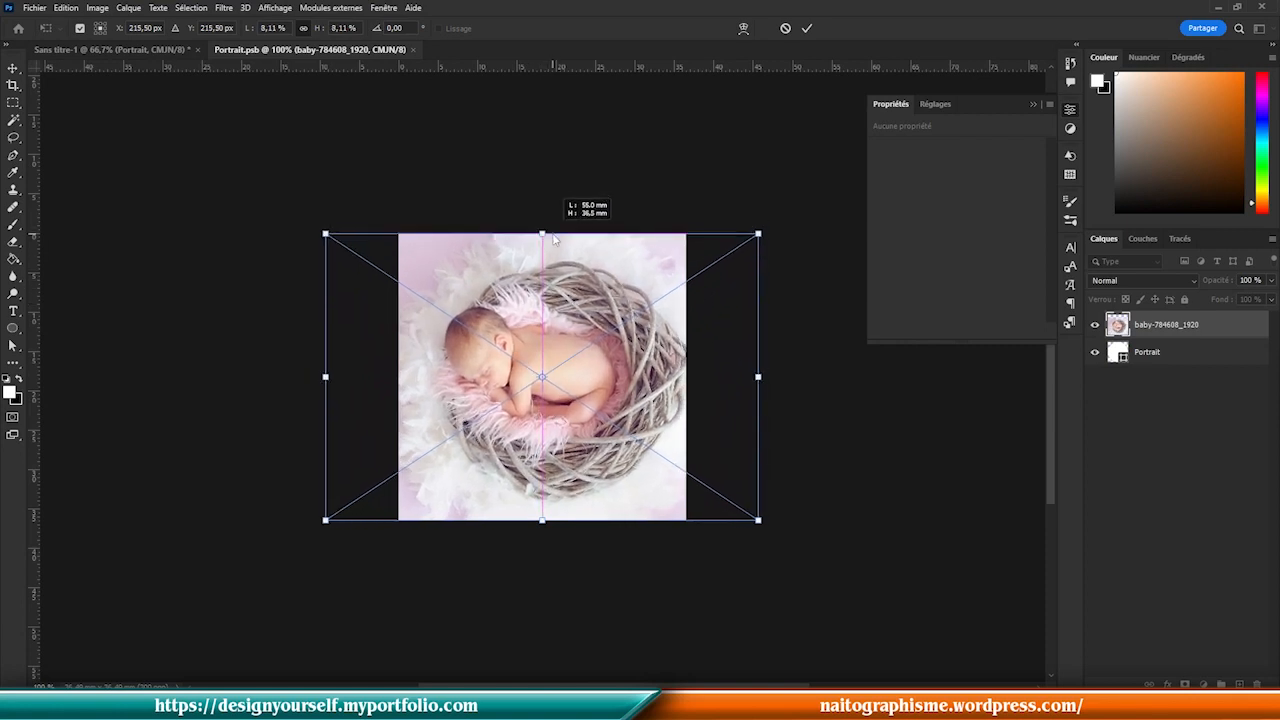
{"action": "left_click_drag", "start_coordinate": [580, 428], "coordinate": [585, 429]}
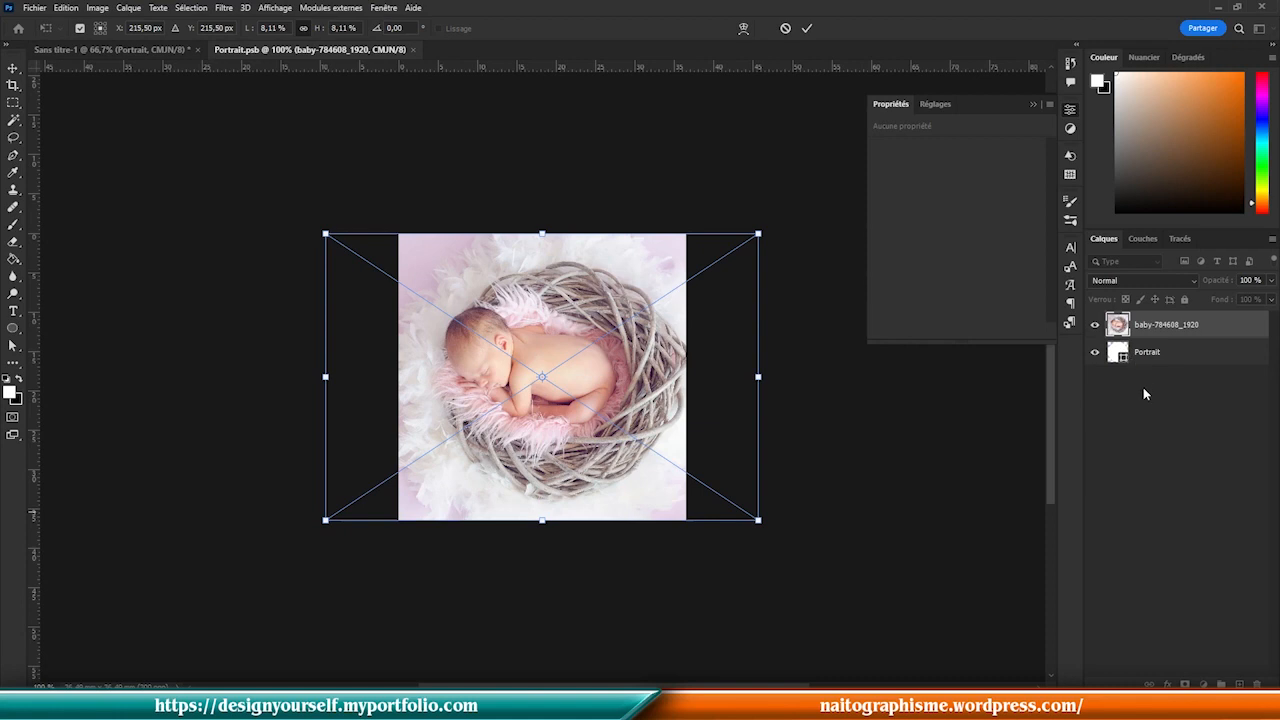
{"action": "left_click_drag", "start_coordinate": [571, 432], "coordinate": [561, 427]}
{"action": "key", "text": "Return"}
- Move the Portrait shape above the baby image, load its circle as a selection, and group both layers
{"action": "left_click_drag", "start_coordinate": [1122, 355], "coordinate": [1121, 330]}
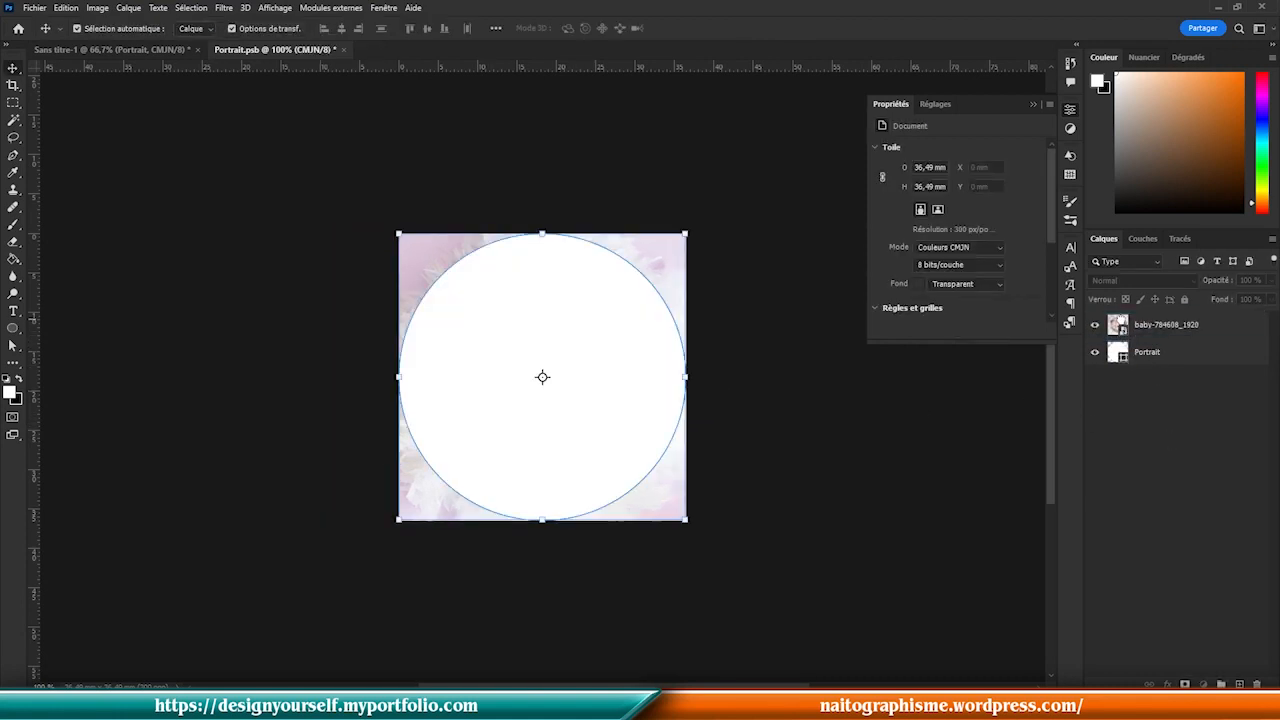
{"action": "left_click", "coordinate": [1122, 332], "text": "ctrl"}
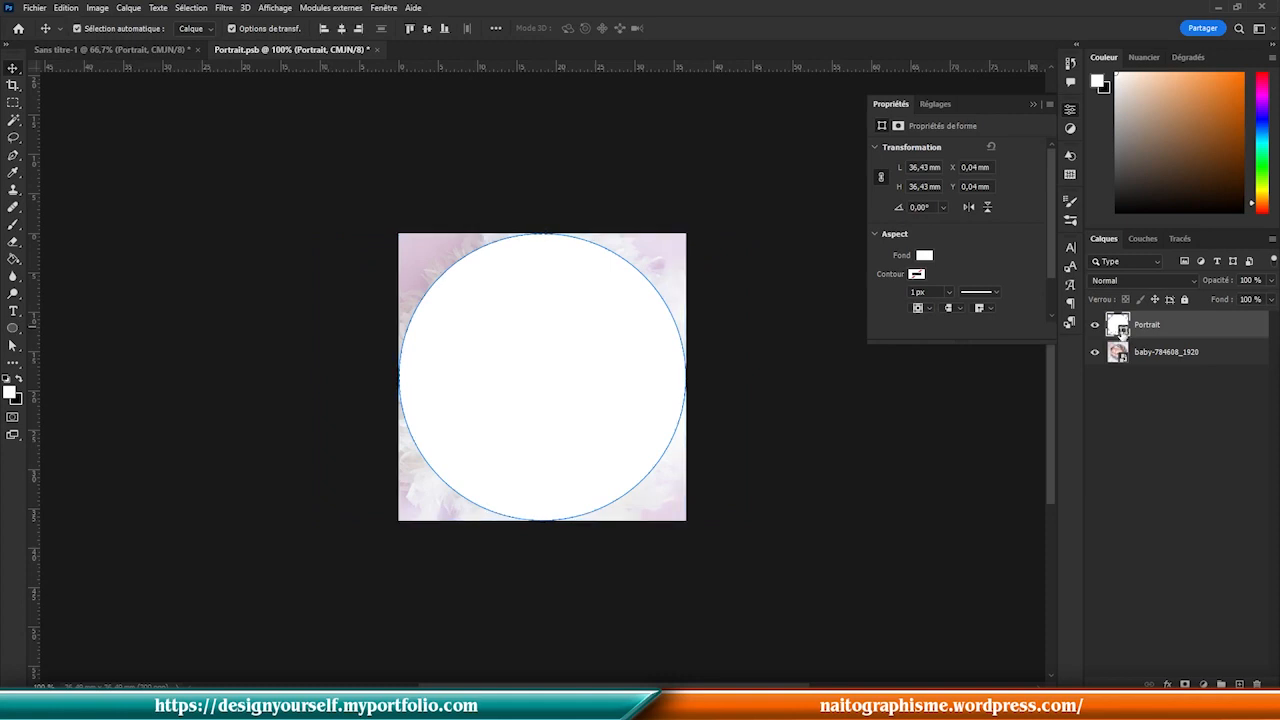
{"action": "left_click", "coordinate": [1174, 358], "text": "shift"}
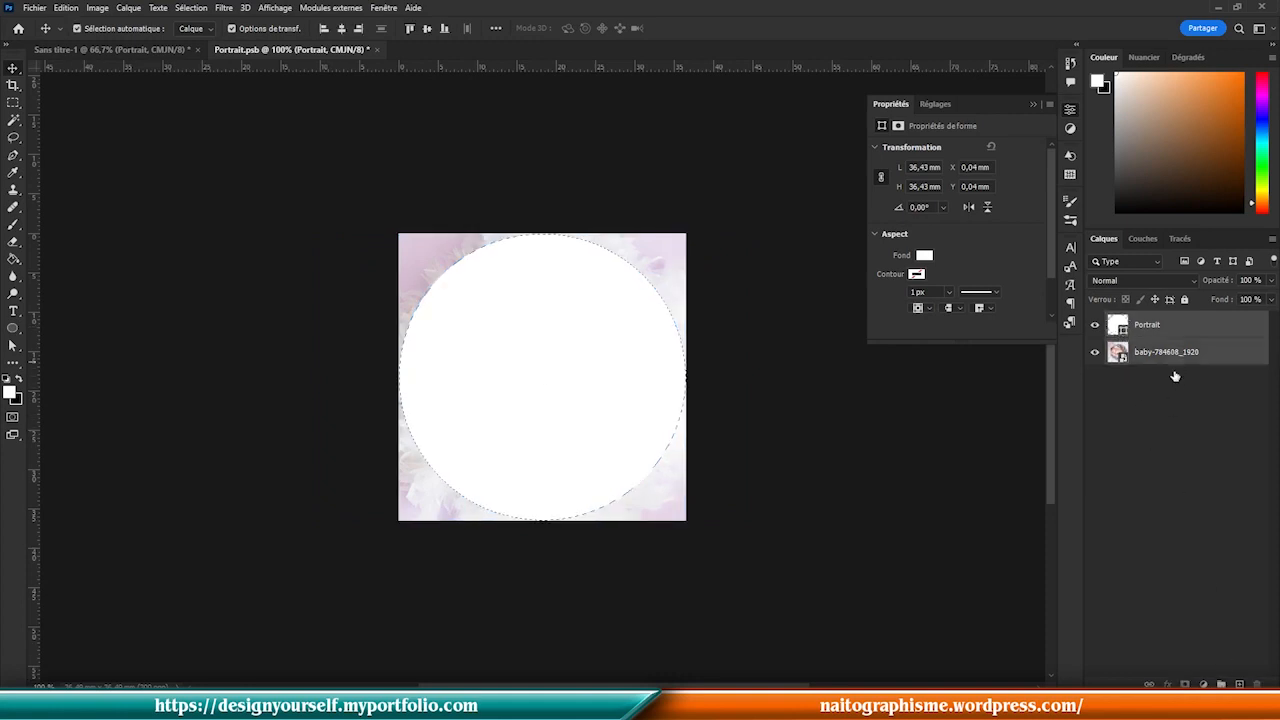
{"action": "key", "text": "ctrl+g"}
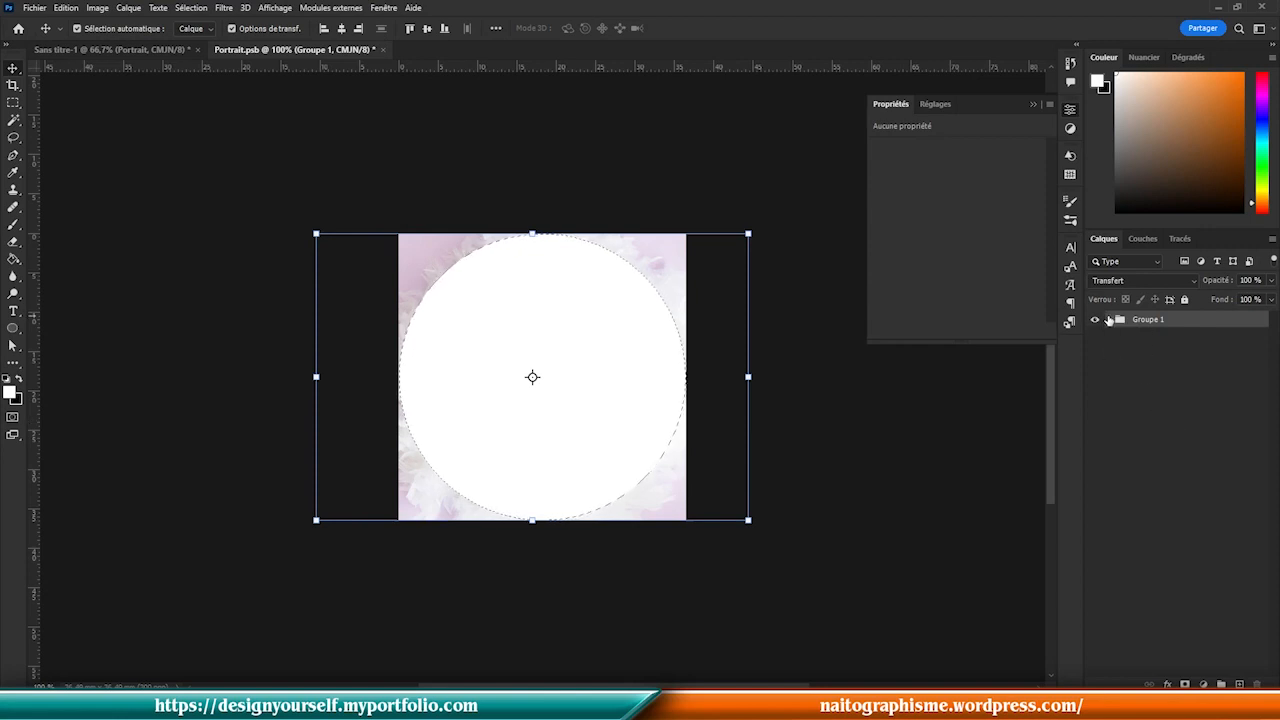
- Add a layer mask to the group from the circular selection and delete the white Portrait shape inside it
{"action": "left_click", "coordinate": [1108, 319]}
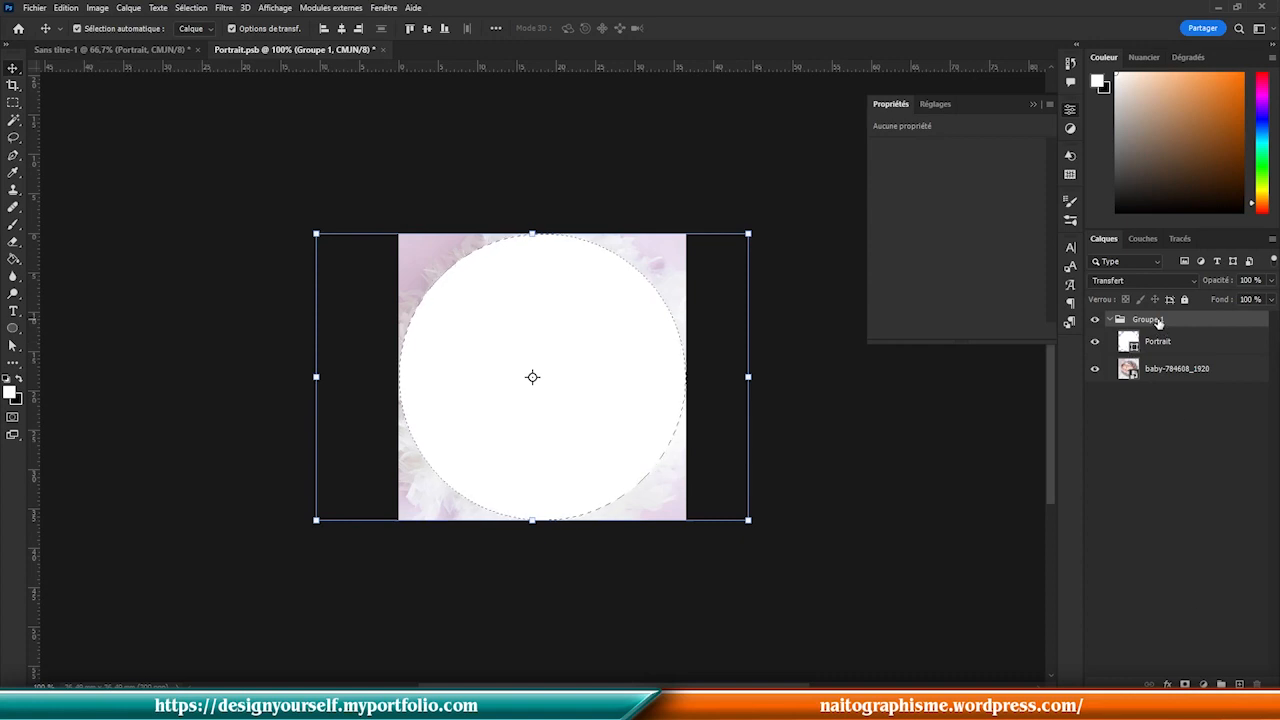
{"action": "left_click", "coordinate": [1185, 684]}
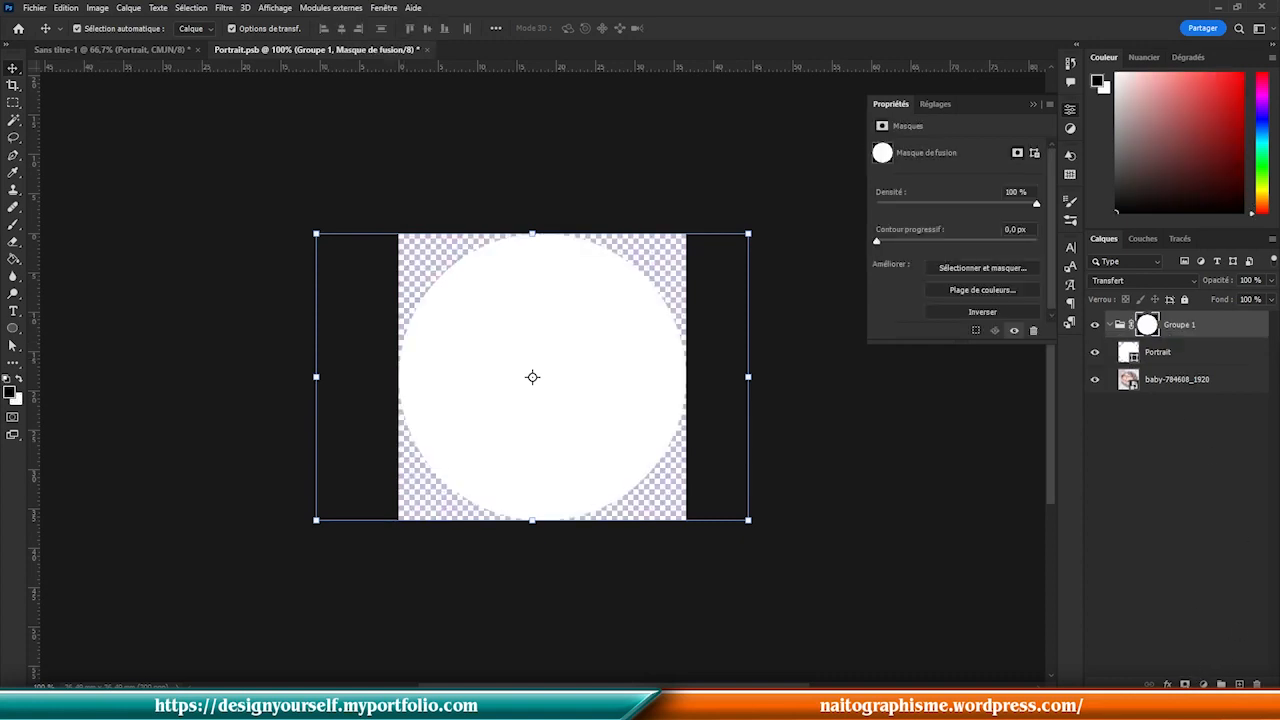
{"action": "left_click", "coordinate": [1142, 357]}
{"action": "key", "text": "Delete"}
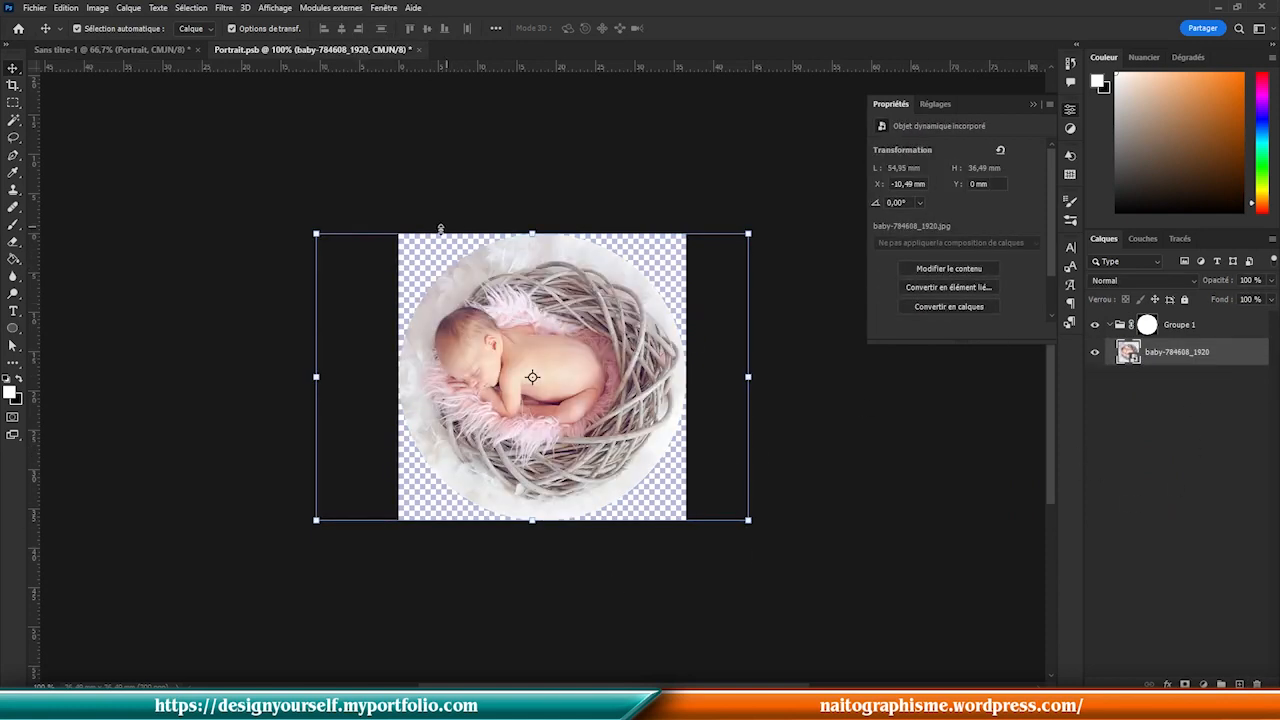
- Save Portrait.psb and return to the main 2023 document
{"action": "left_click", "coordinate": [13, 102]}
{"action": "left_click", "coordinate": [36, 8]}
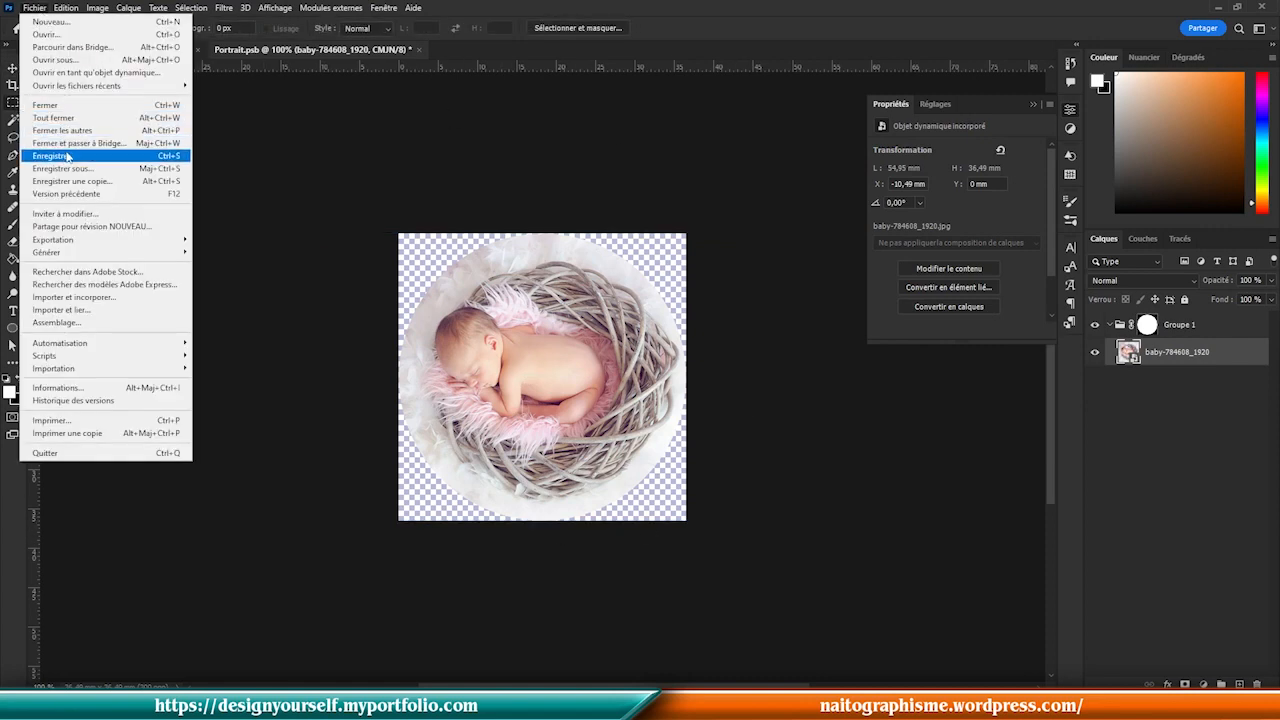
{"action": "left_click", "coordinate": [65, 157]}
{"action": "left_click", "coordinate": [114, 50]}
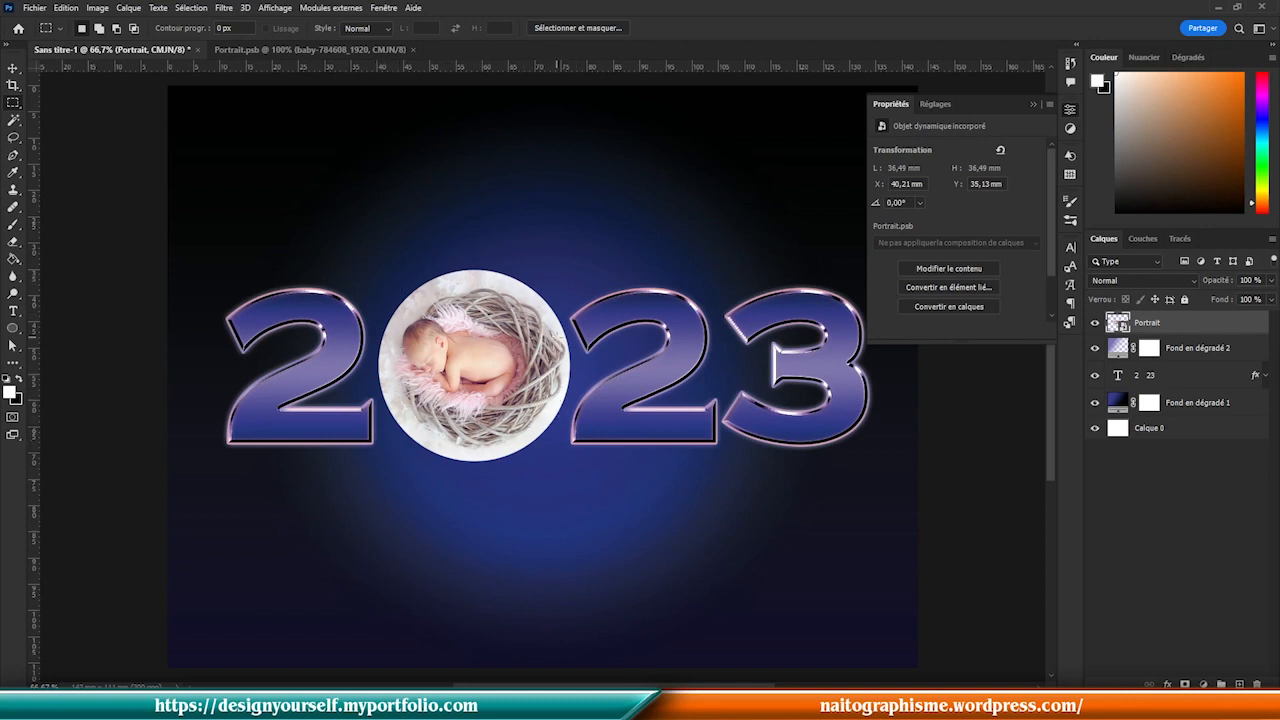
- In Portrait.psb, inspect and disable the group's circular mask, save the file, and view the change in the main document
{"action": "left_click", "coordinate": [312, 50]}
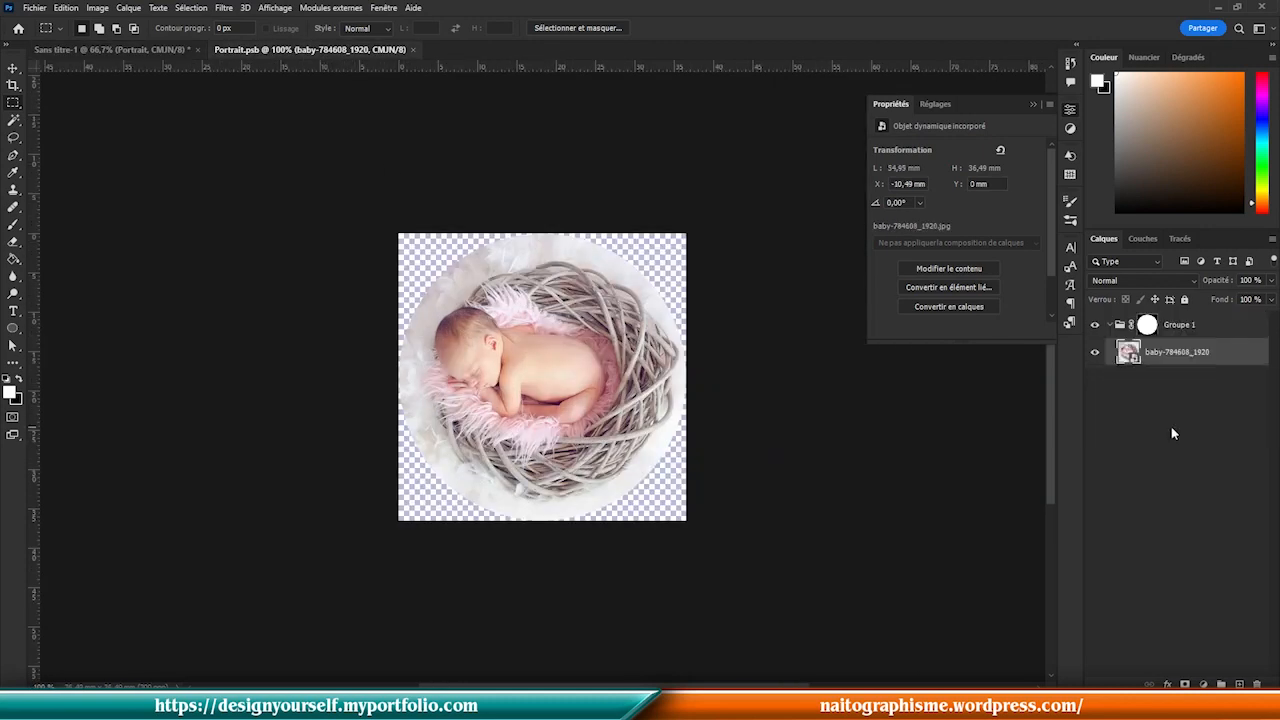
{"action": "left_click", "coordinate": [1155, 333], "text": "alt"}
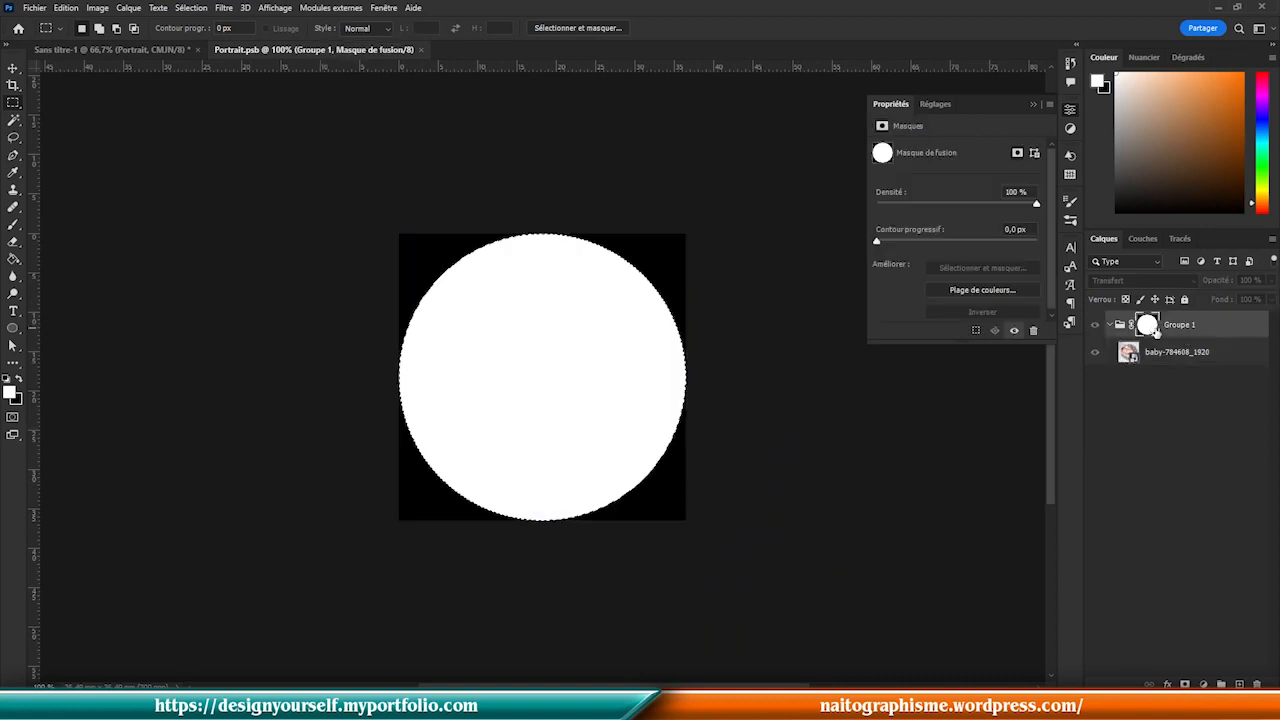
{"action": "left_click", "coordinate": [1150, 328], "text": "shift"}
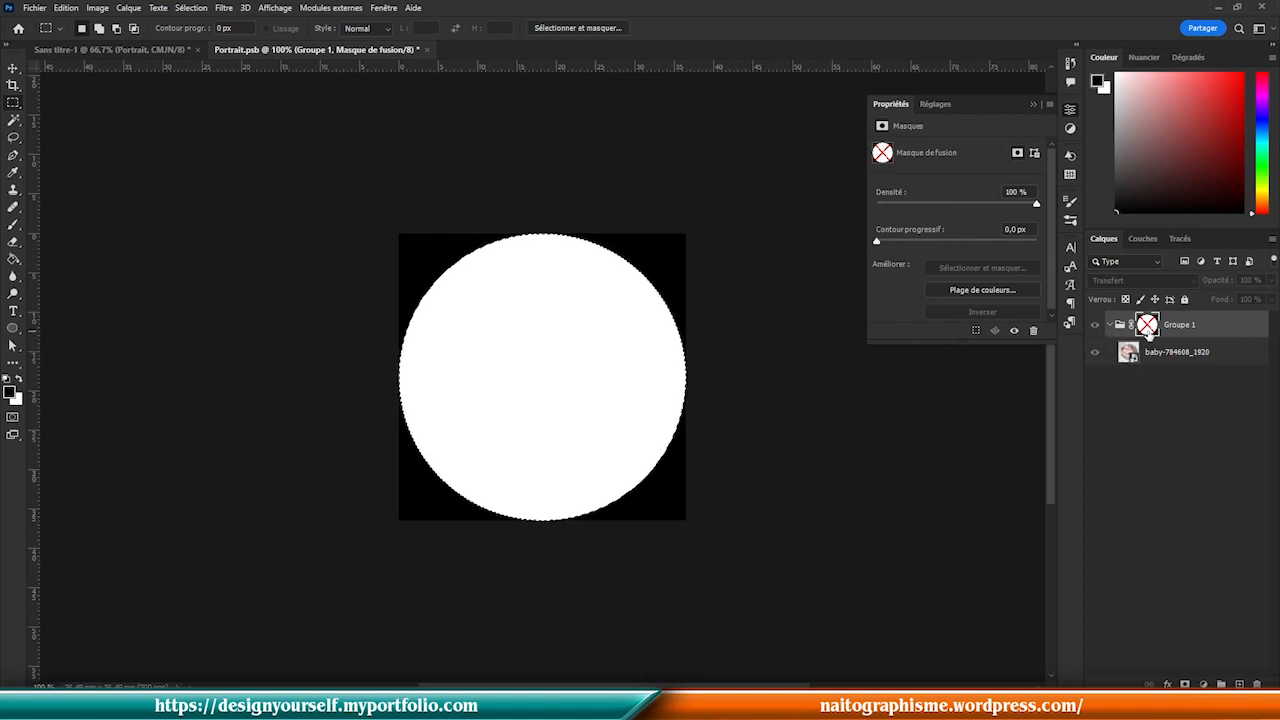
{"action": "left_click", "coordinate": [1147, 325]}
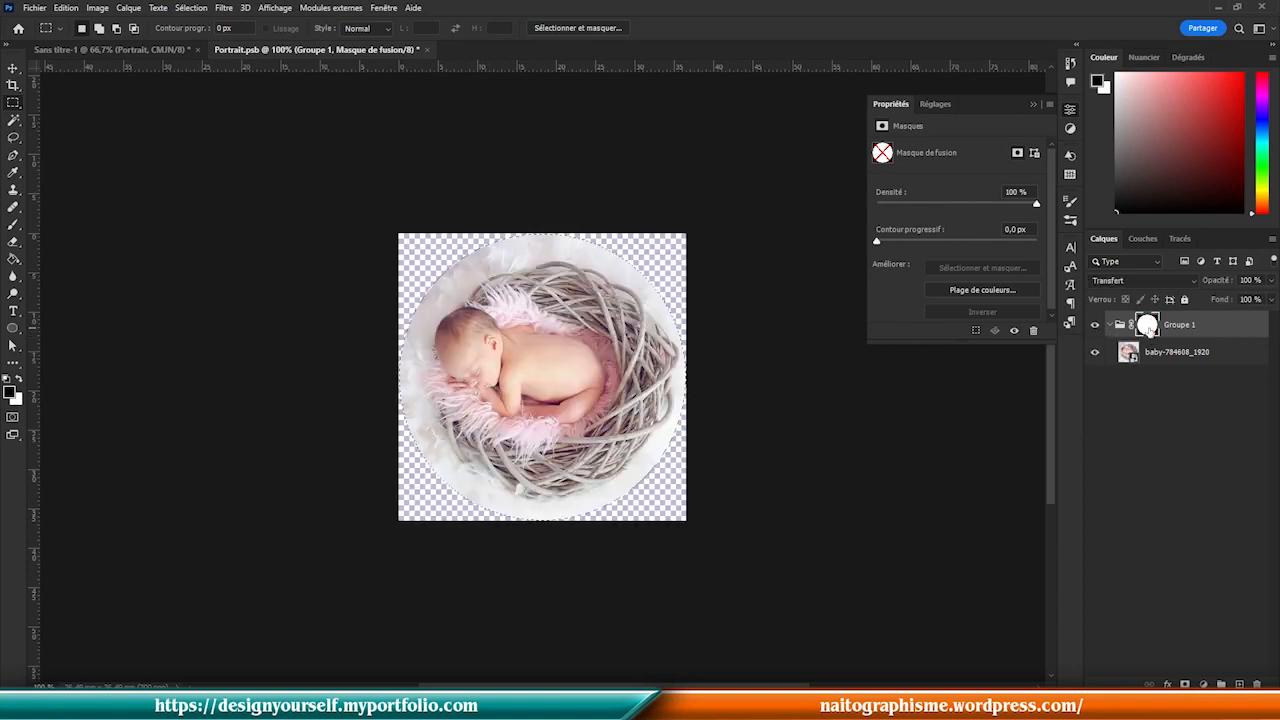
{"action": "left_click", "coordinate": [1147, 325], "text": "shift"}
{"action": "left_click", "coordinate": [35, 7]}
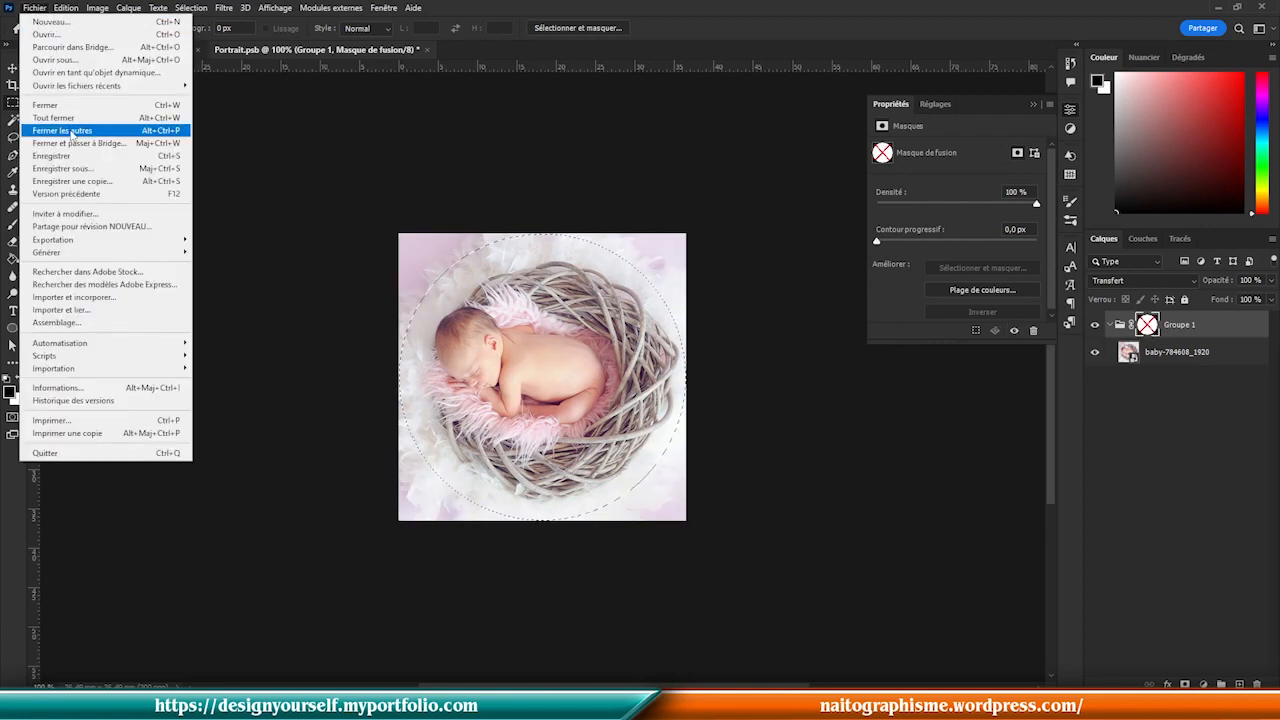
{"action": "left_click", "coordinate": [76, 157]}
{"action": "left_click", "coordinate": [125, 52]}
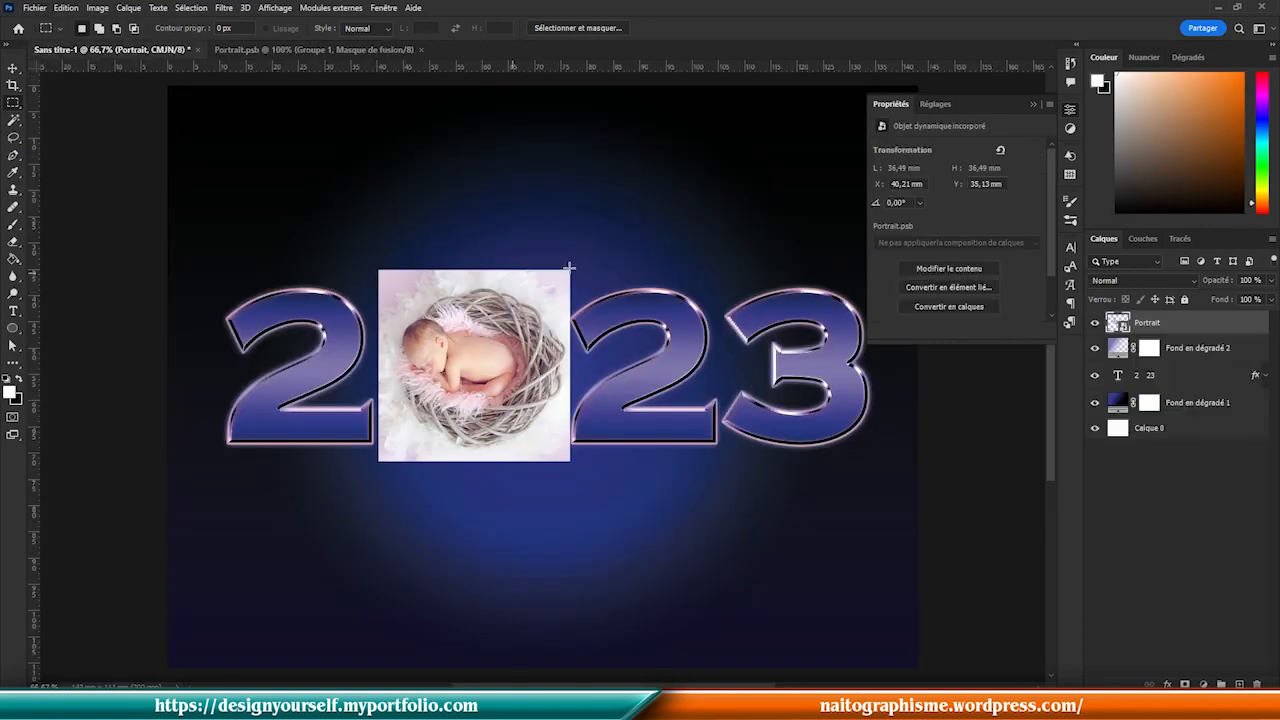
- Re-enable the circular mask on Groupe 1 in Portrait.psb, save the file, and return to the main 2023 document
{"action": "left_click", "coordinate": [287, 49]}
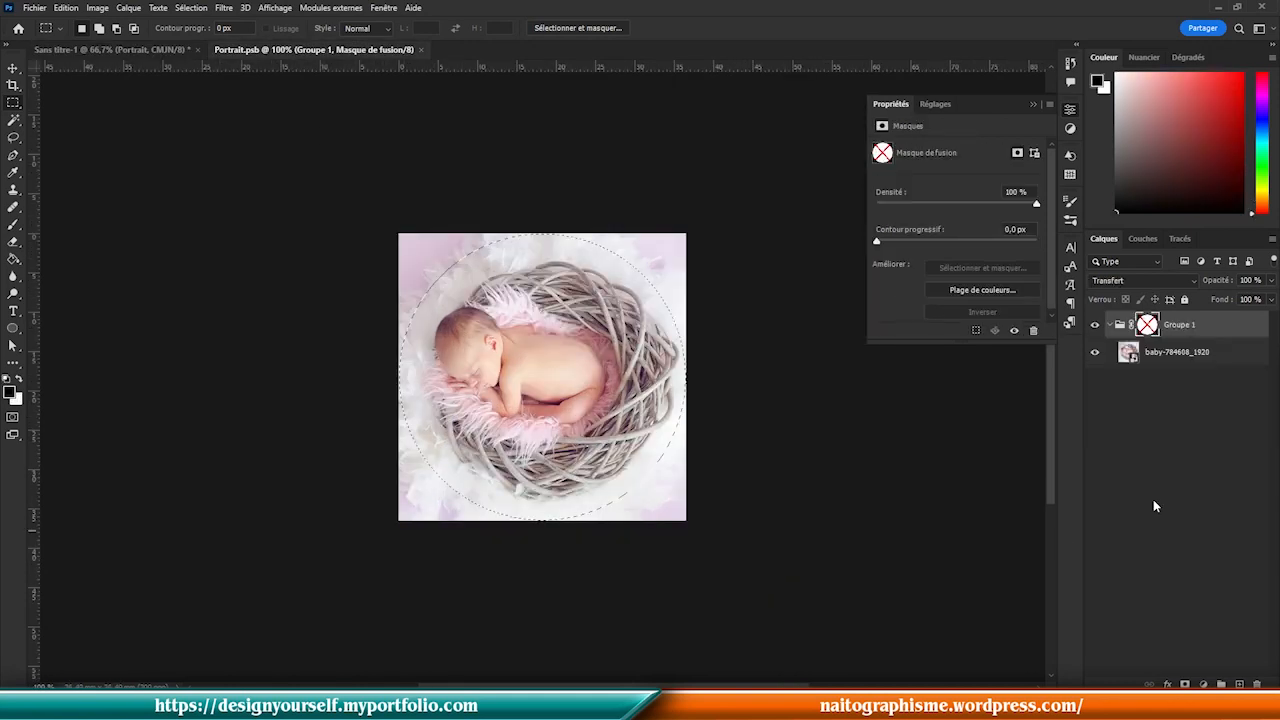
{"action": "left_click", "coordinate": [1147, 324], "text": "alt"}
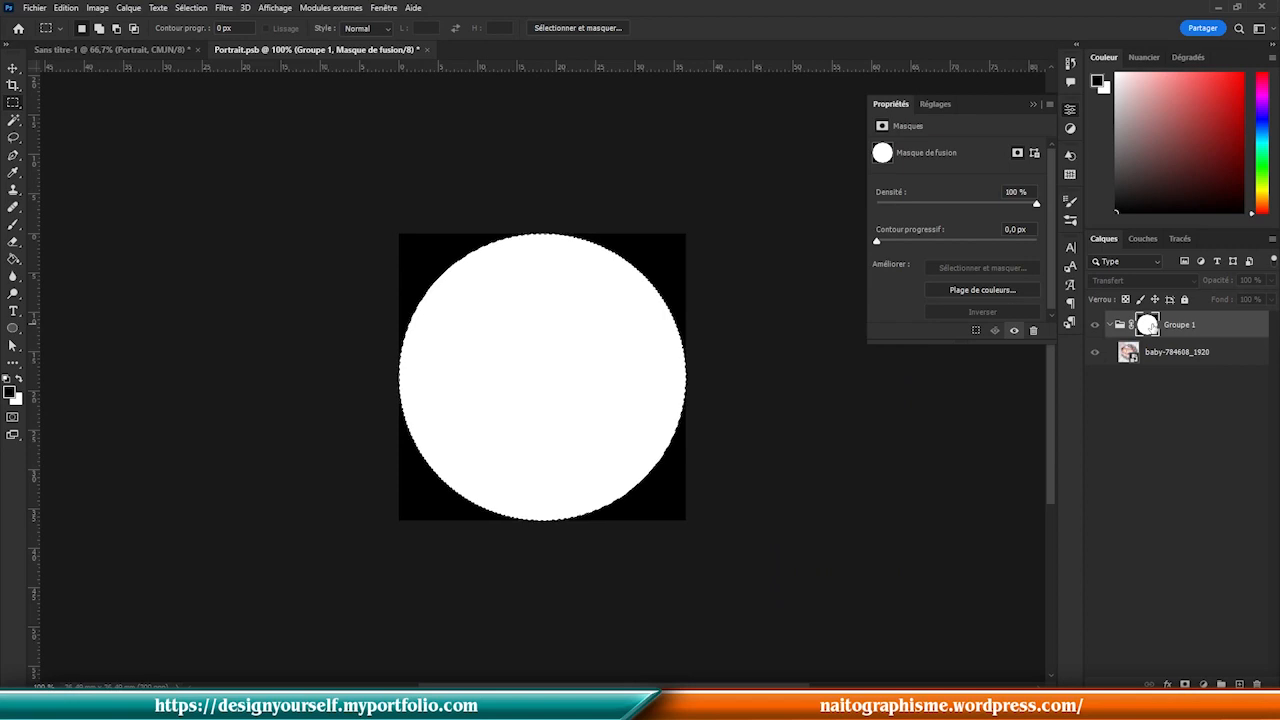
{"action": "left_click", "coordinate": [1147, 324], "text": "alt"}
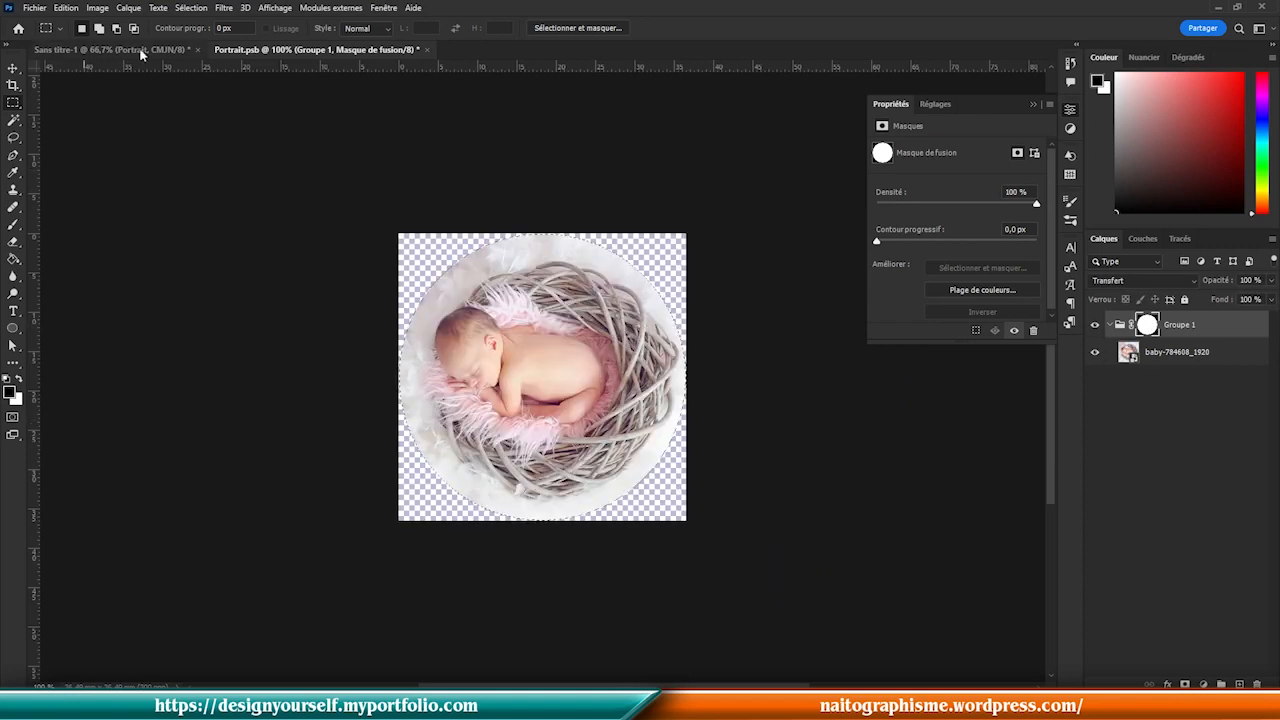
{"action": "left_click", "coordinate": [34, 7]}
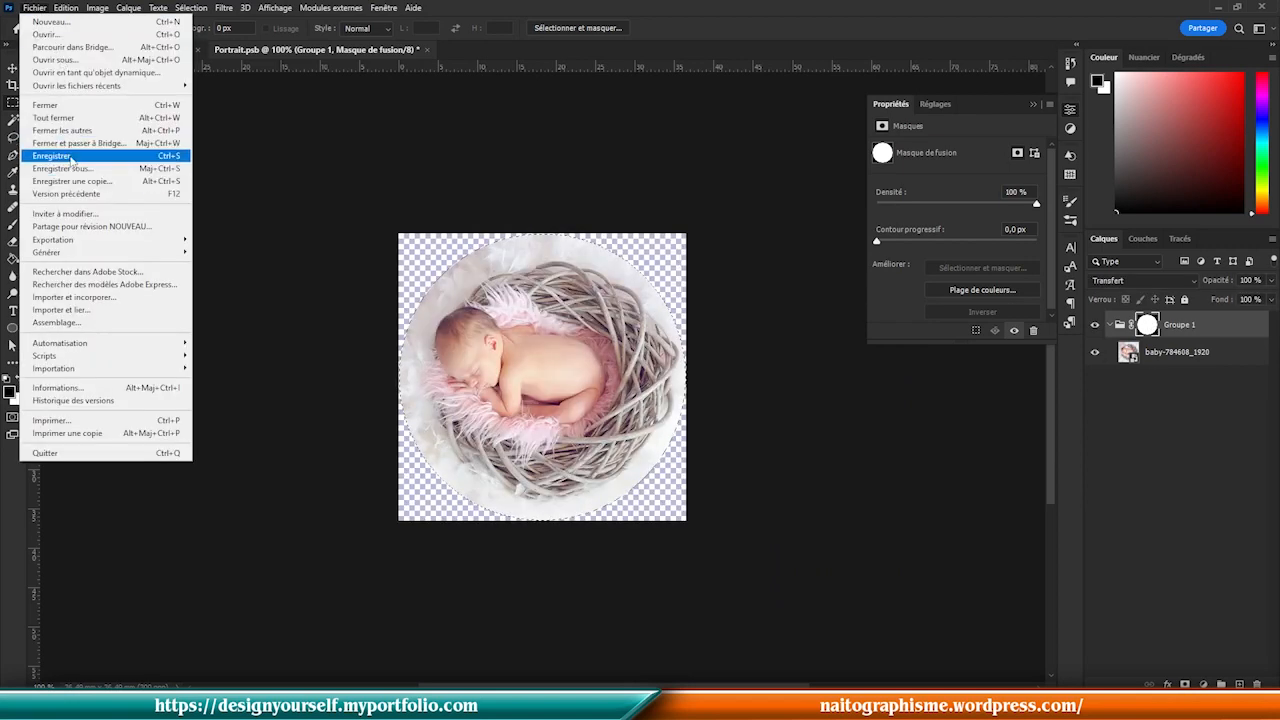
{"action": "left_click", "coordinate": [60, 156]}
{"action": "left_click", "coordinate": [110, 49]}
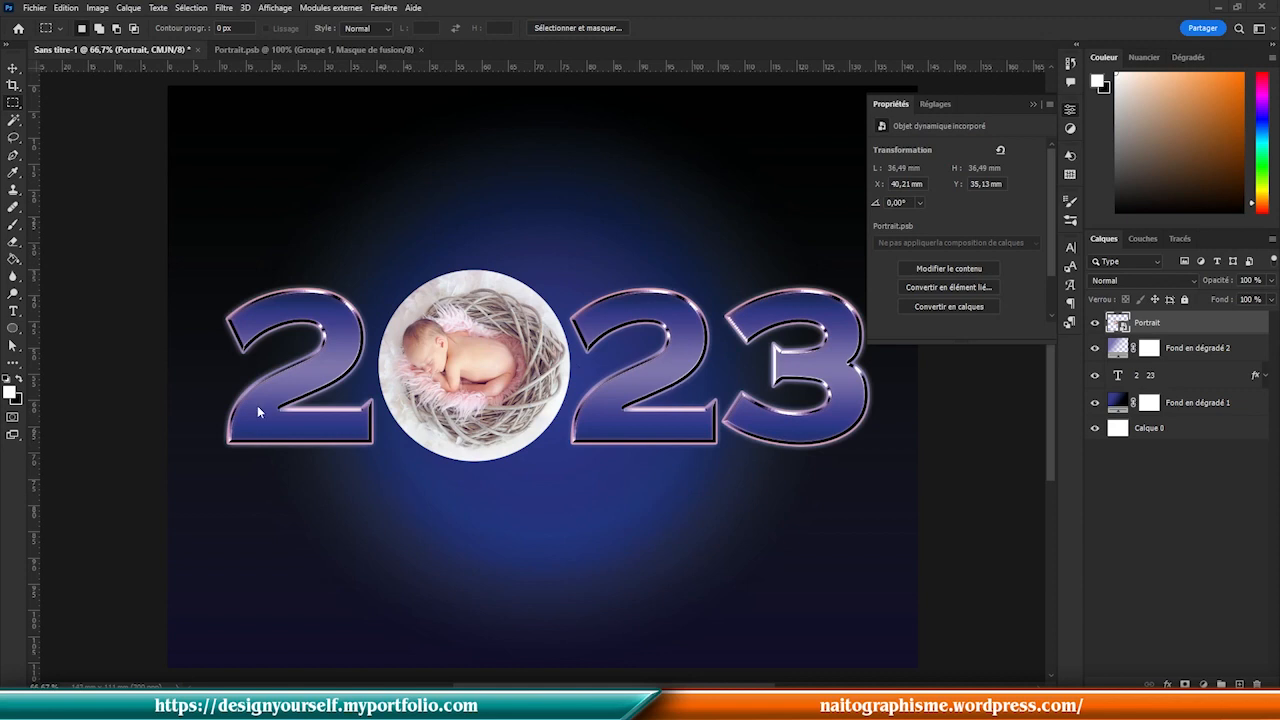
{"action": "left_click", "coordinate": [316, 47]}
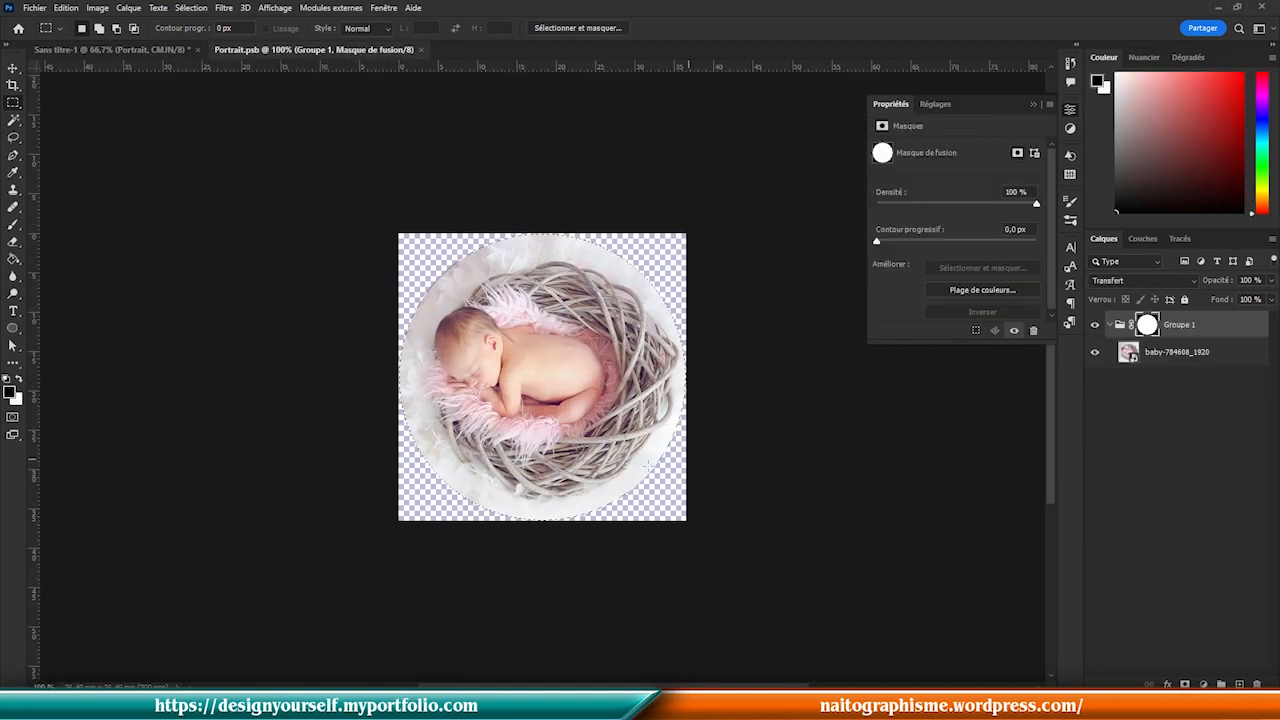
{"action": "left_click", "coordinate": [150, 50]}
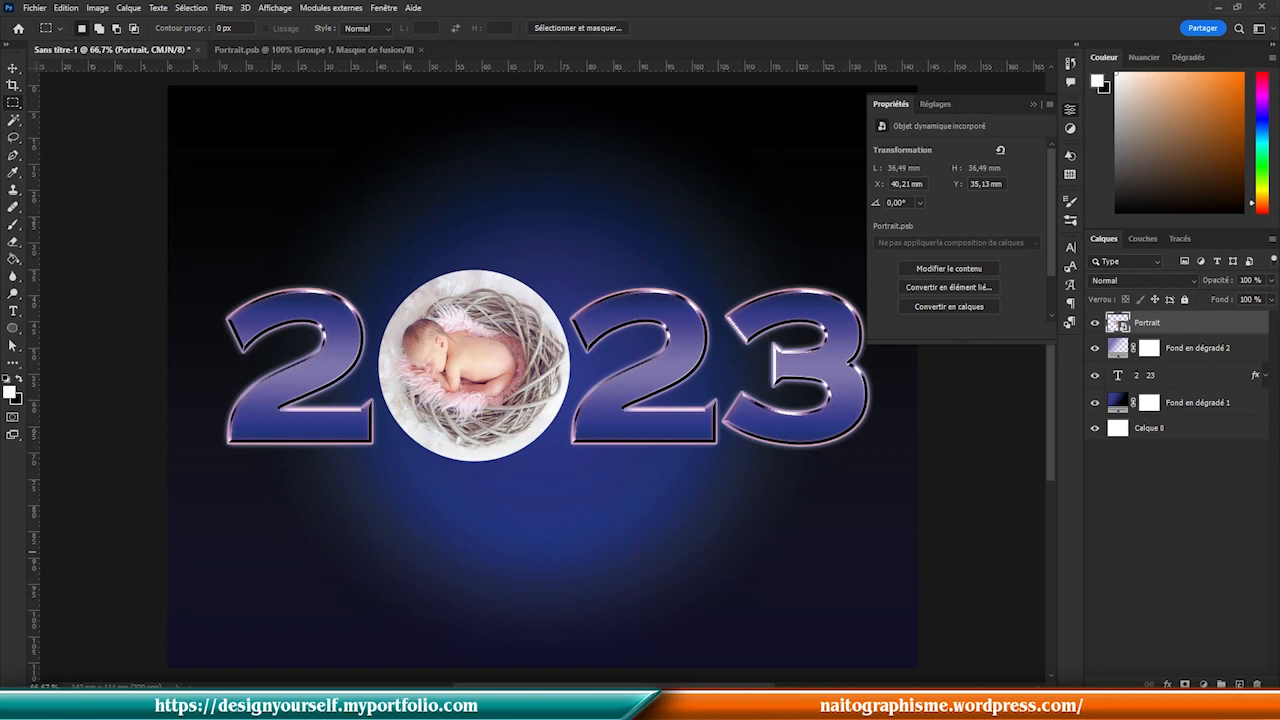
- Add a new empty layer above Portrait and name it Cercle
{"action": "left_click", "coordinate": [1239, 684]}
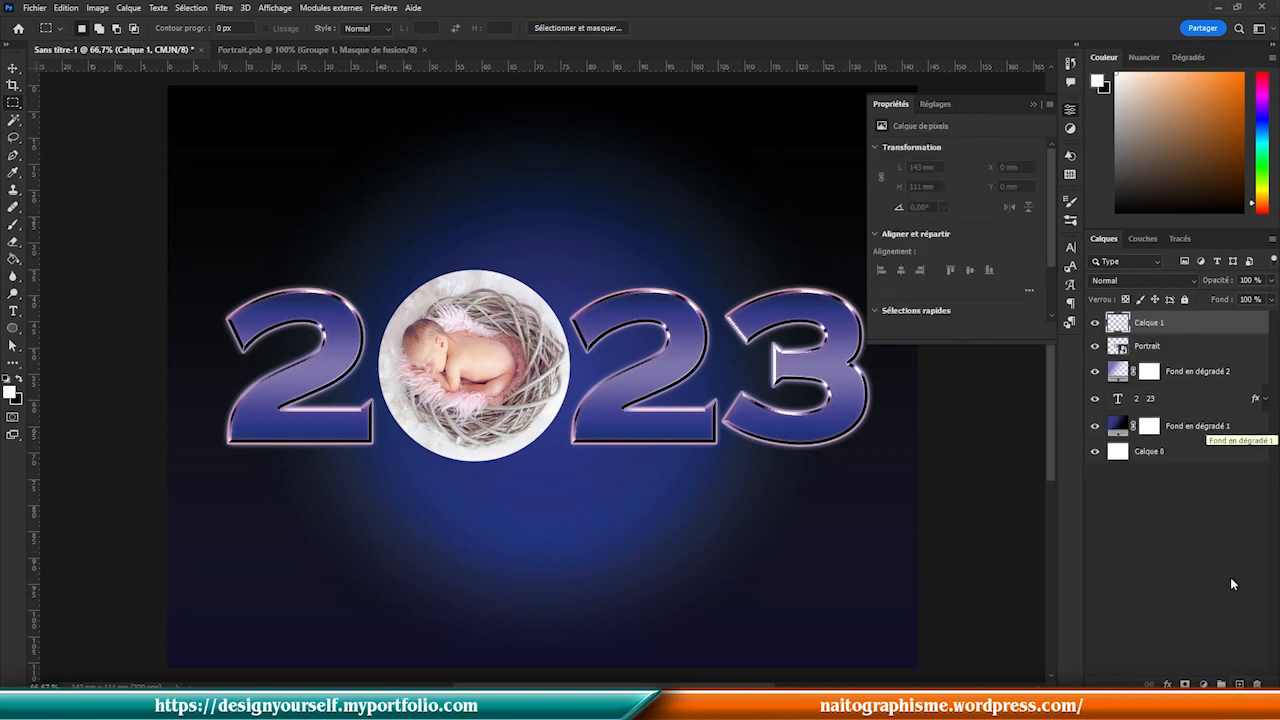
{"action": "double_click", "coordinate": [1150, 323]}
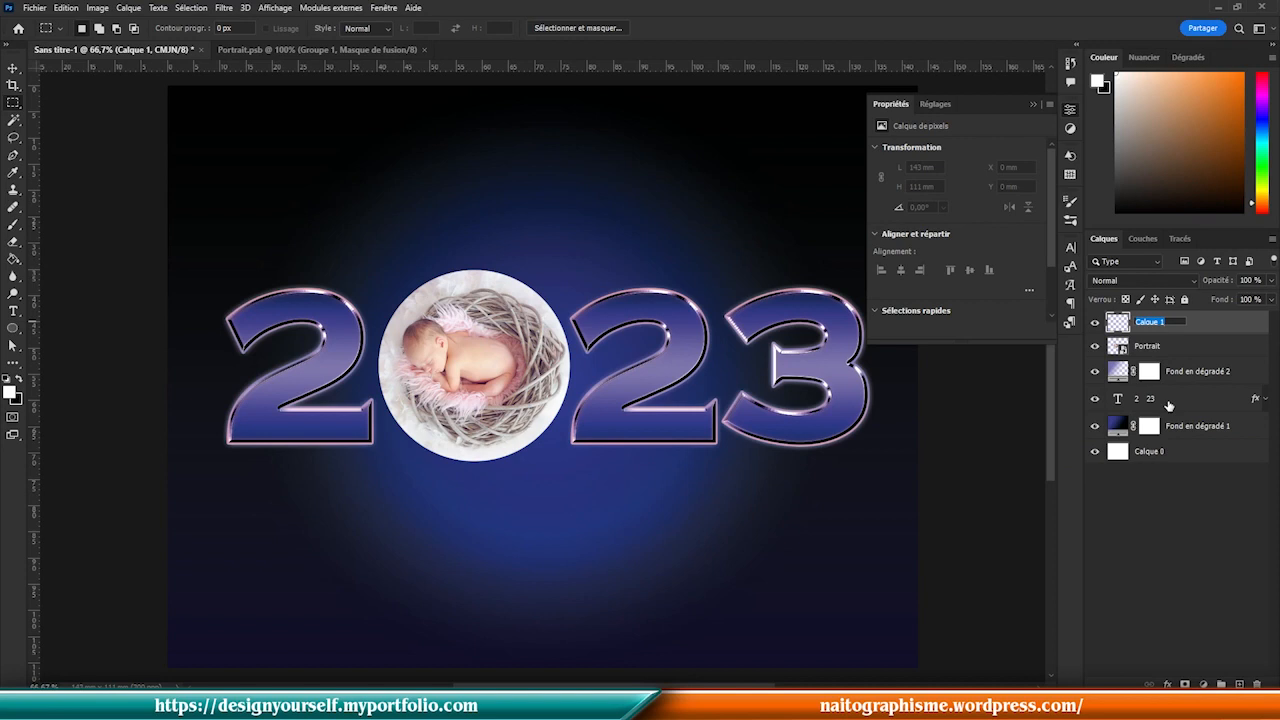
{"action": "type", "text": "Cercle"}
{"action": "key", "text": "Return"}
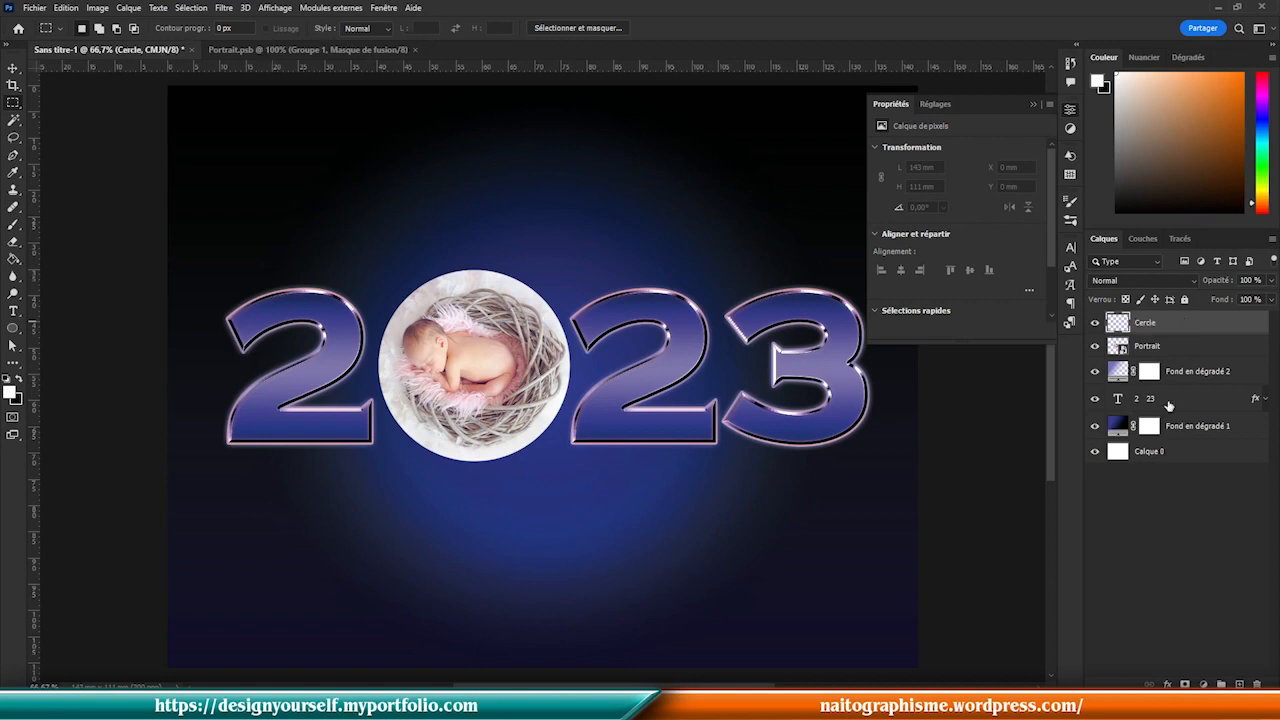
- Load the Portrait circle as a selection, stroke it on the Cercle layer with 3 px outside in colour 8073d9, and deselect
{"action": "left_click", "coordinate": [1118, 347], "text": "ctrl"}
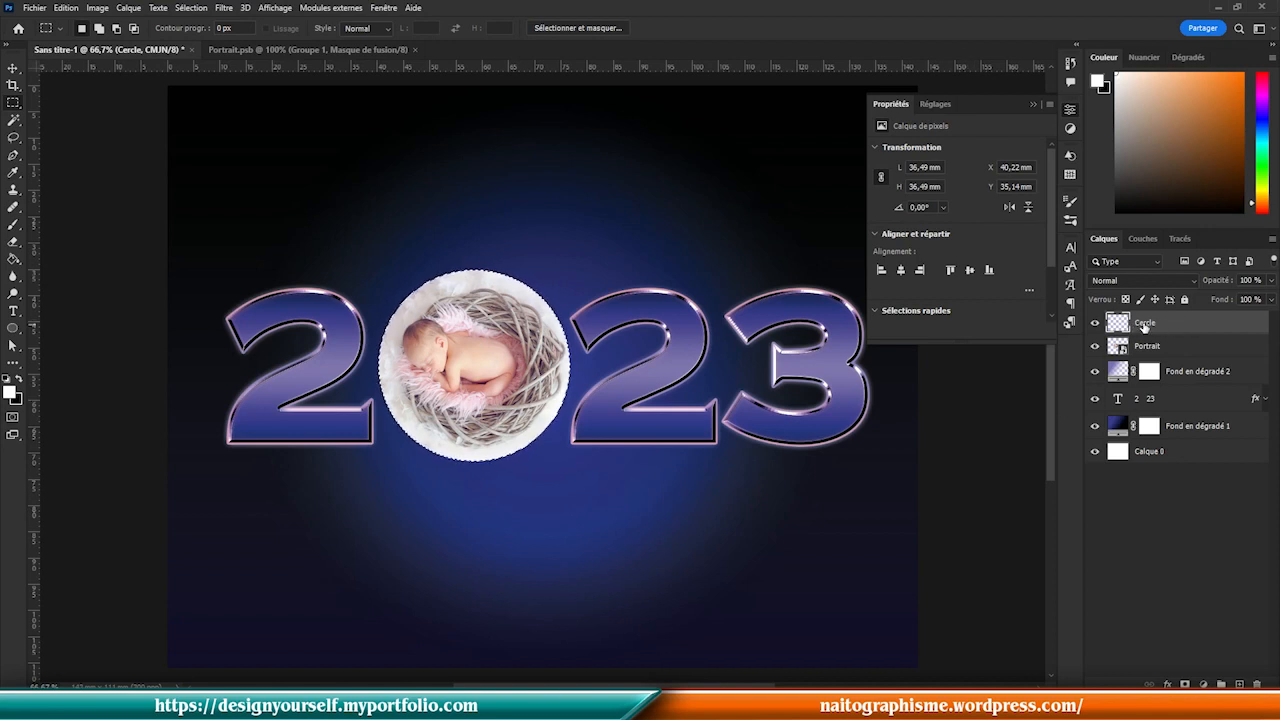
{"action": "right_click", "coordinate": [459, 366]}
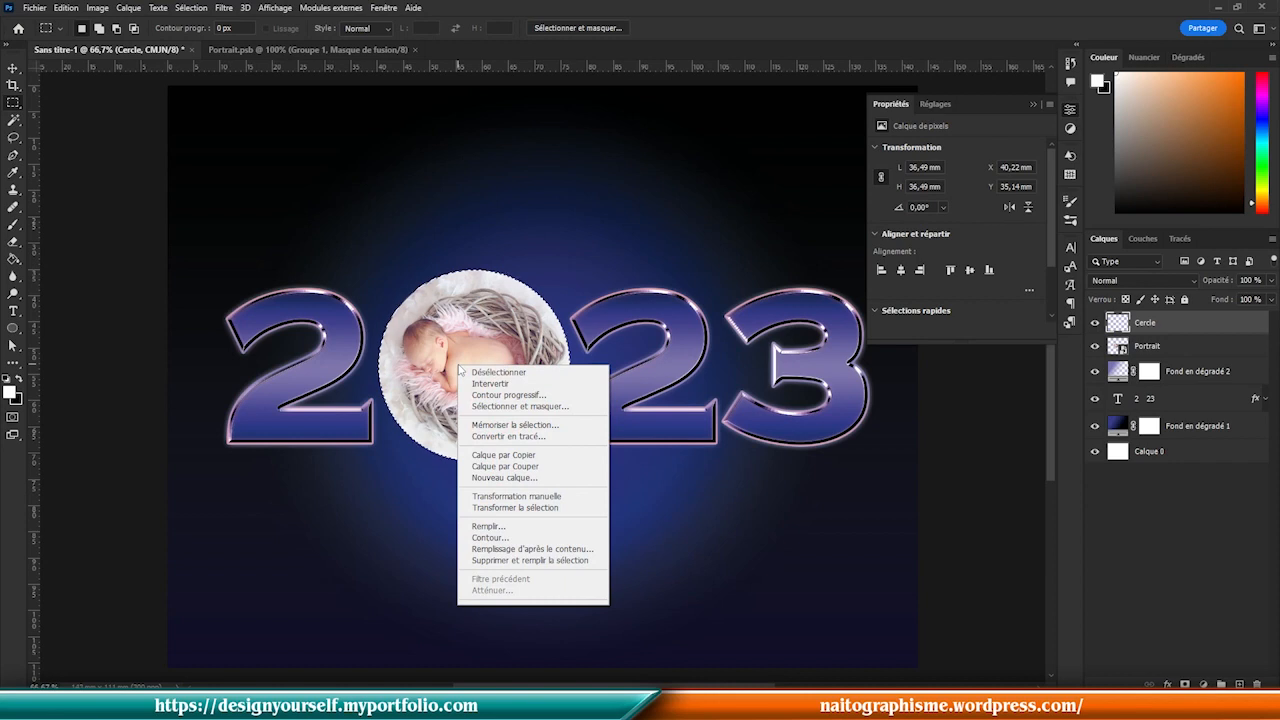
{"action": "left_click", "coordinate": [490, 537]}
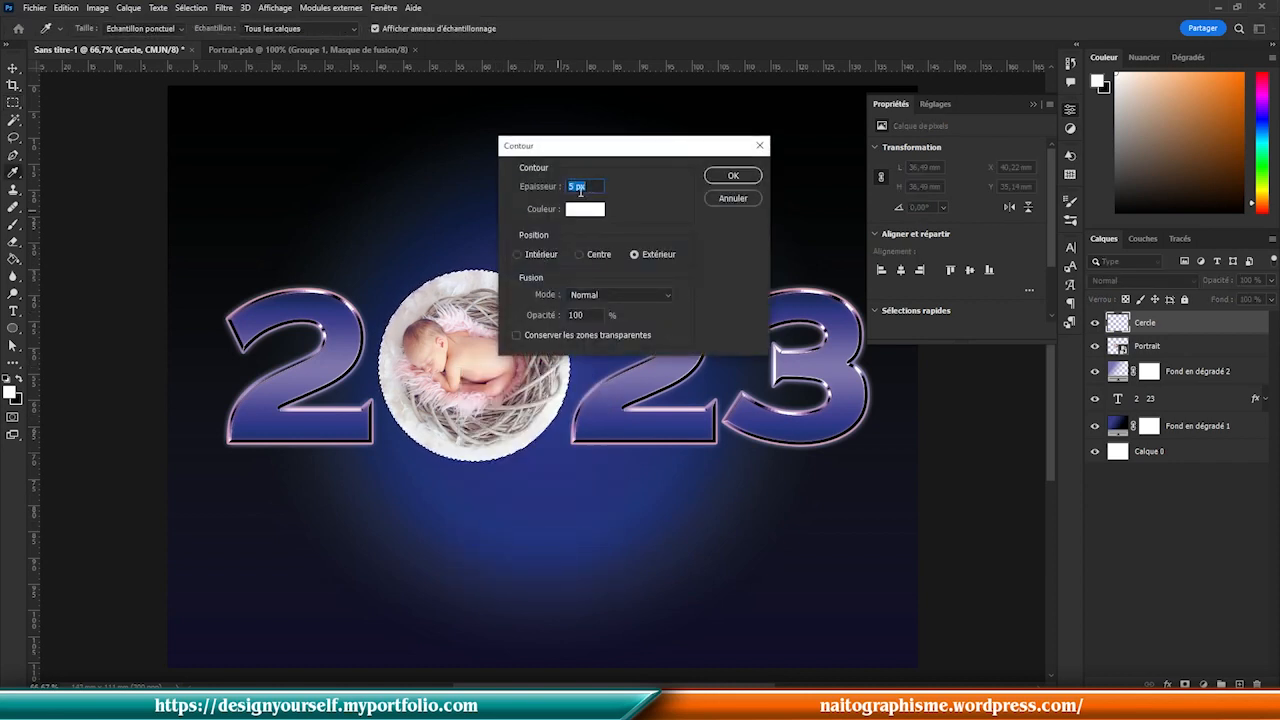
{"action": "type", "text": "3"}
{"action": "left_click", "coordinate": [589, 213]}
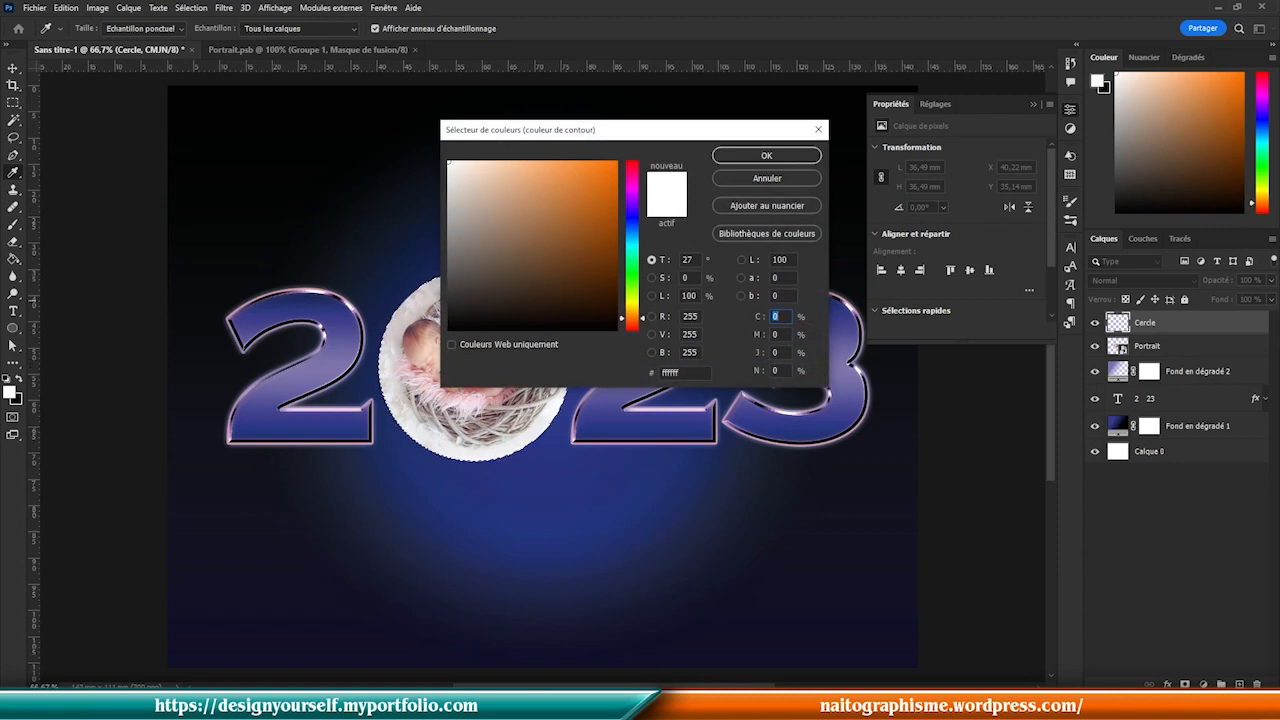
{"action": "key", "text": "Return"}
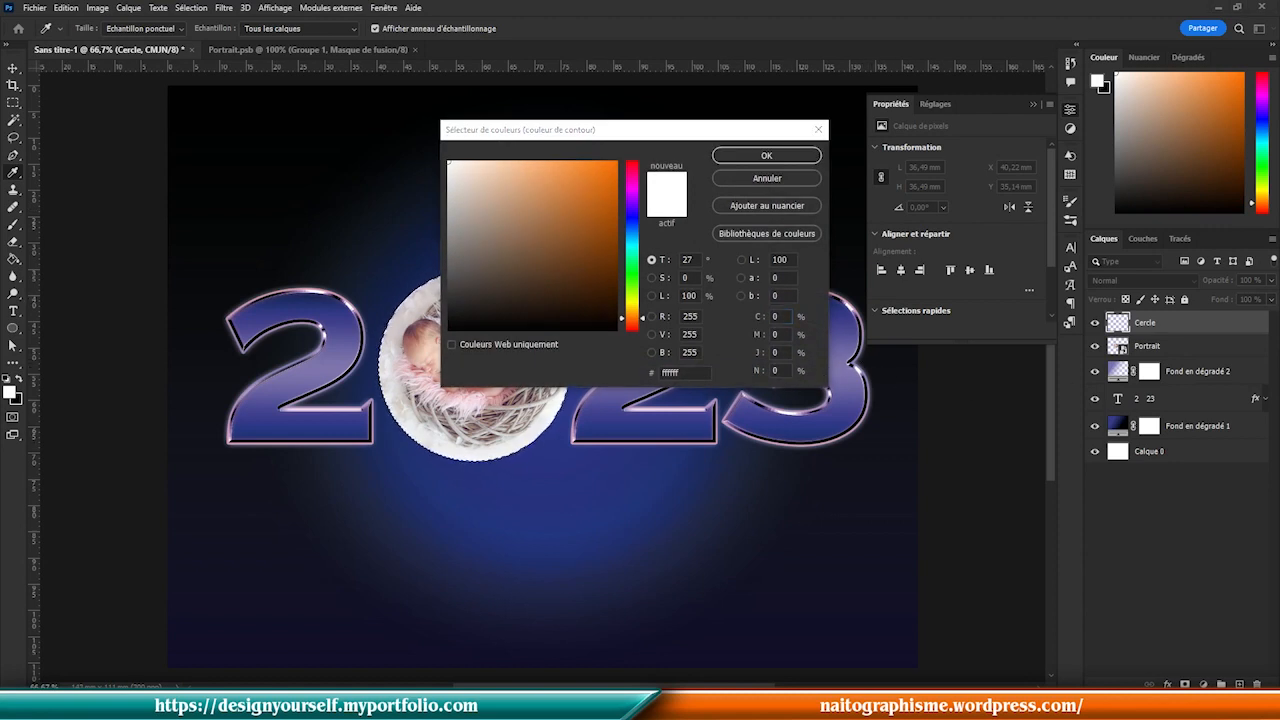
{"action": "left_click", "coordinate": [690, 372]}
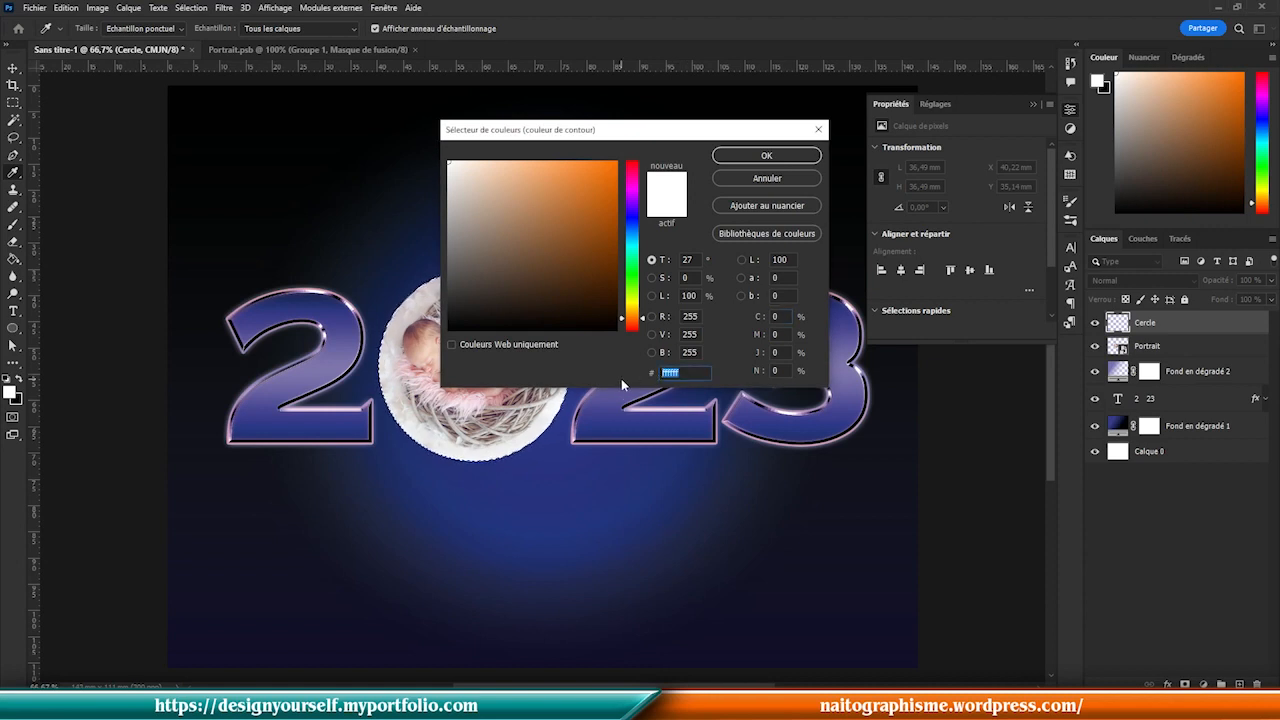
{"action": "type", "text": "8073d9"}
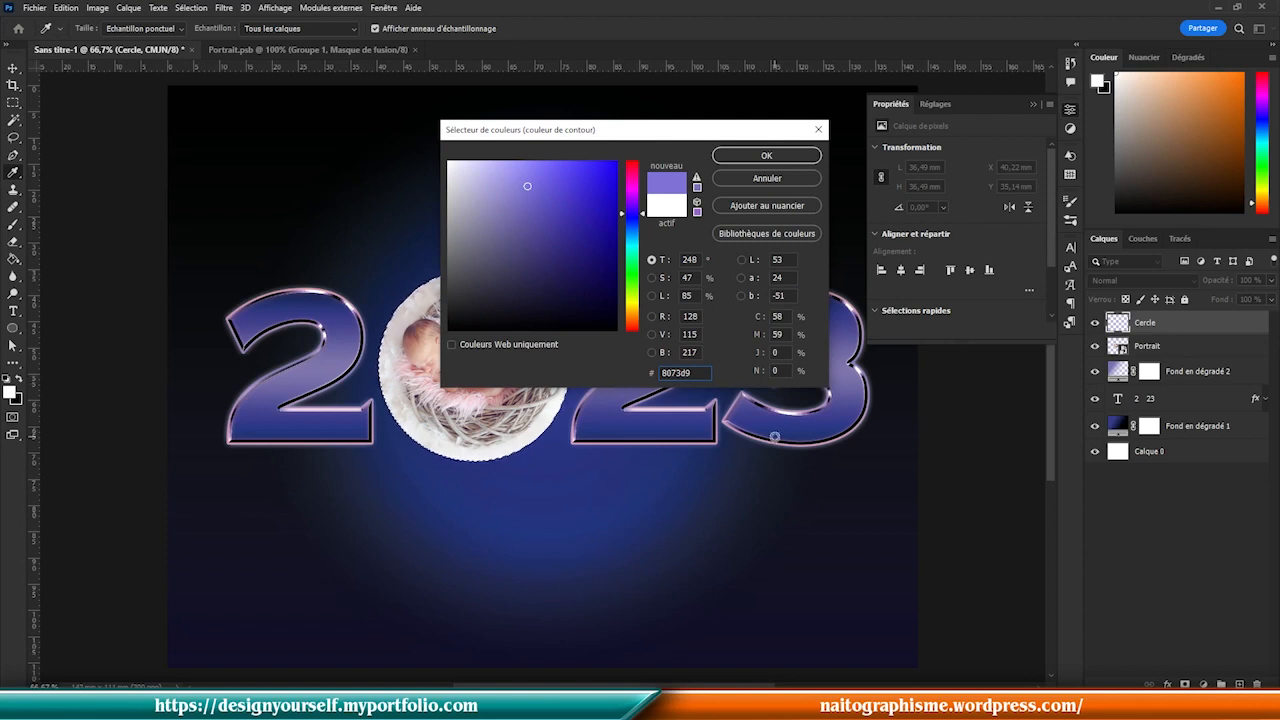
{"action": "left_click", "coordinate": [752, 158]}
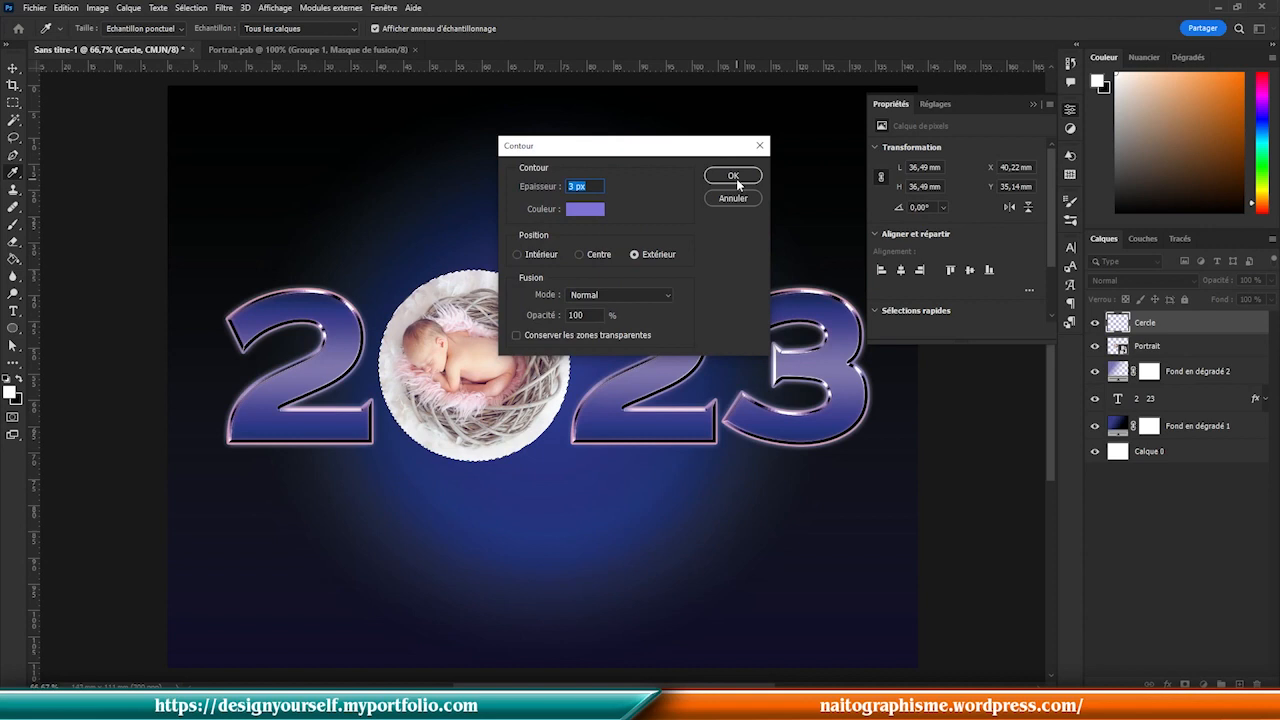
{"action": "left_click", "coordinate": [734, 176]}
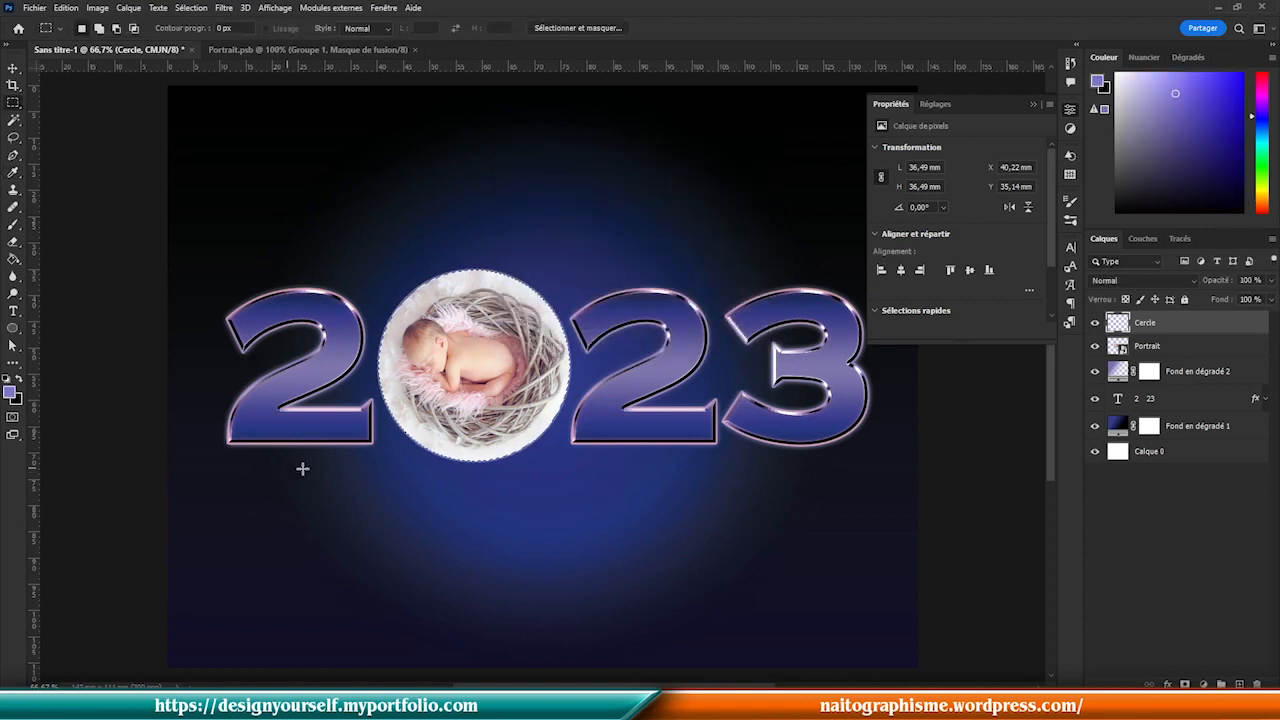
{"action": "left_click", "coordinate": [86, 122]}
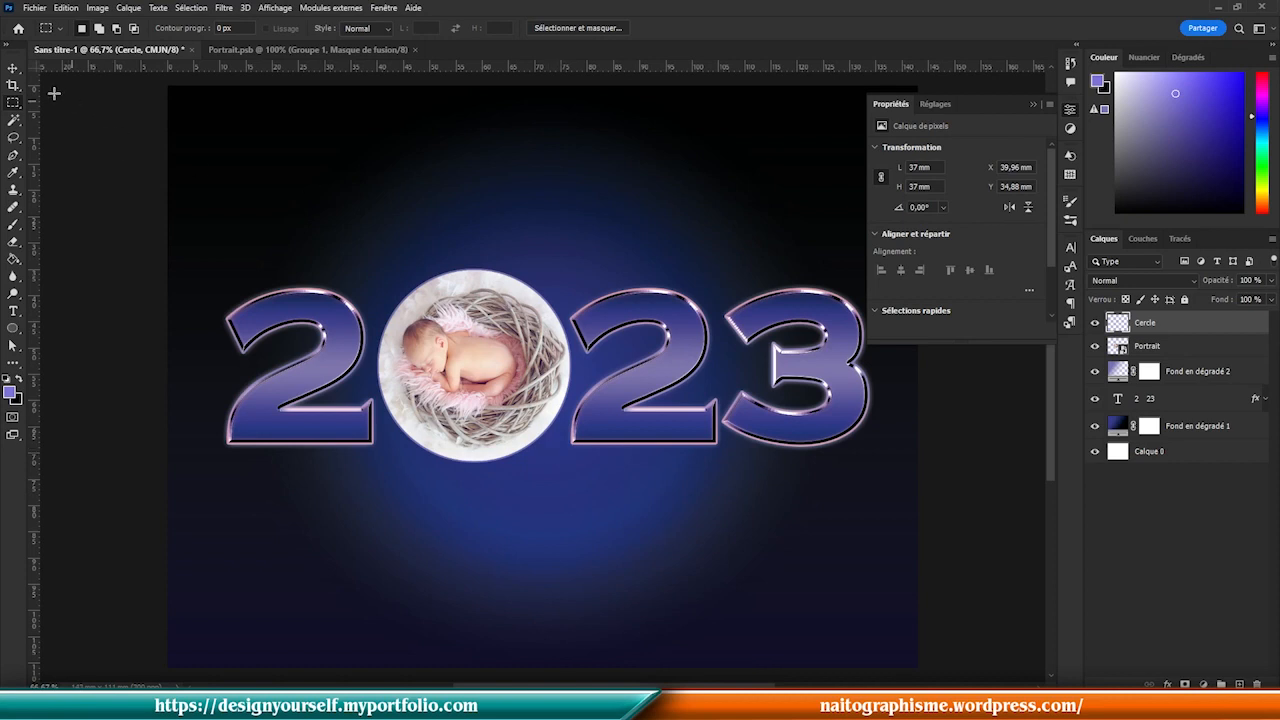
- Lock the Fond en dégradé 2 layer completely, ready for moving the ring with the Move tool
{"action": "key", "text": "v"}
{"action": "left_click", "coordinate": [13, 68]}
{"action": "left_click_drag", "start_coordinate": [549, 465], "coordinate": [532, 447]}
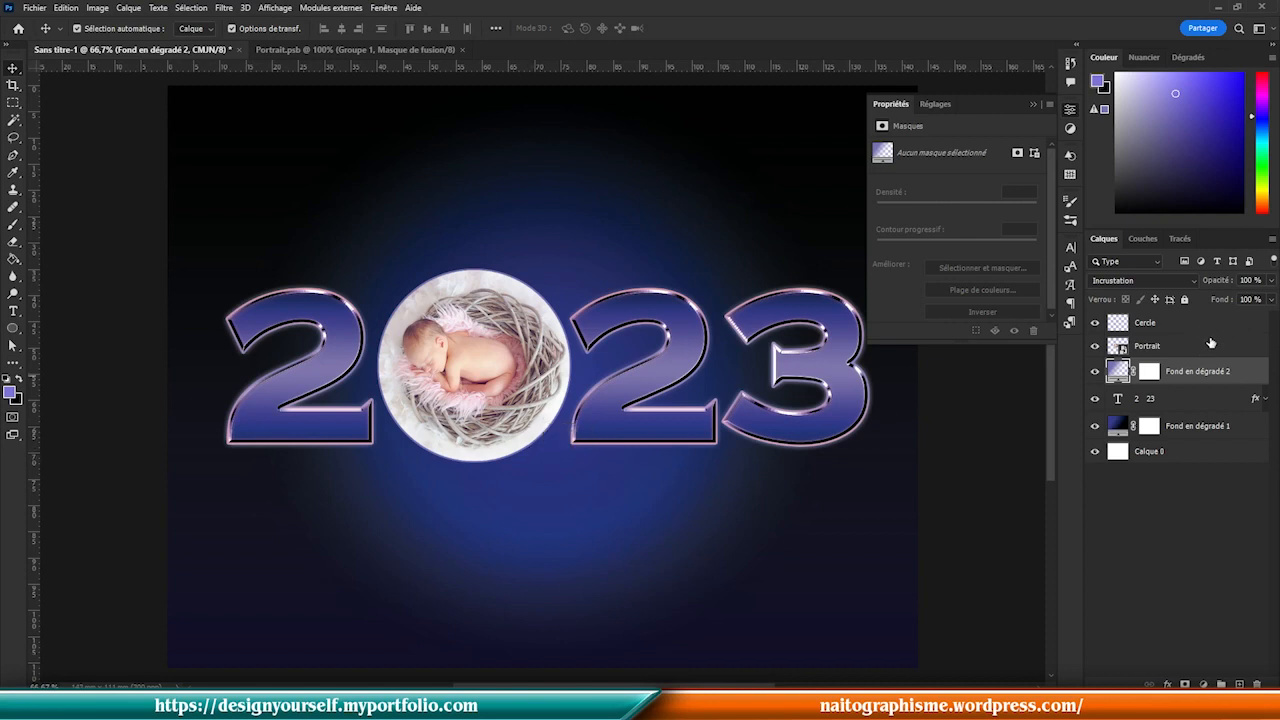
{"action": "left_click", "coordinate": [1184, 299]}
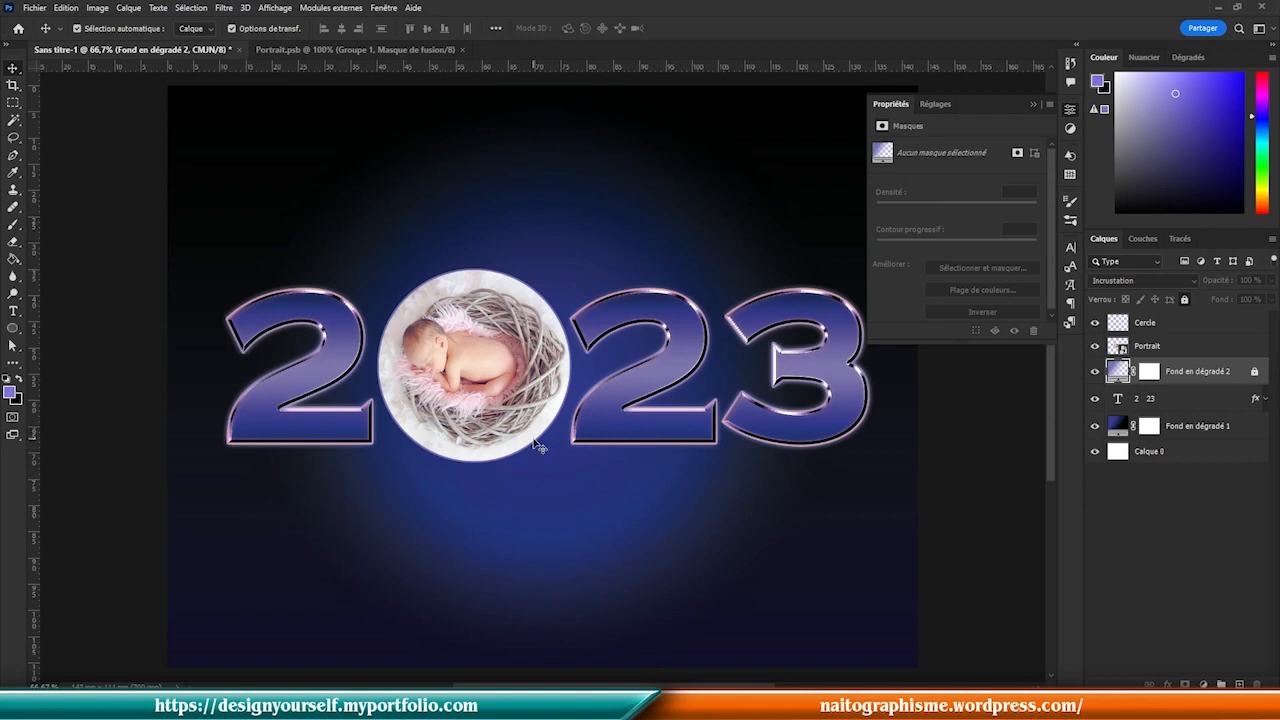
- Make six slightly offset copies of the Cercle ring around the portrait and group all seven ring layers
{"action": "mouse_move", "coordinate": [540, 449]}
{"action": "left_mouse_down"}
{"action": "mouse_move", "coordinate": [552, 470]}
{"action": "mouse_move", "coordinate": [520, 548]}
{"action": "mouse_move", "coordinate": [548, 482]}
{"action": "mouse_move", "coordinate": [530, 440]}
{"action": "mouse_move", "coordinate": [527, 456]}
{"action": "mouse_move", "coordinate": [504, 455]}
{"action": "mouse_move", "coordinate": [518, 458]}
{"action": "left_mouse_up"}
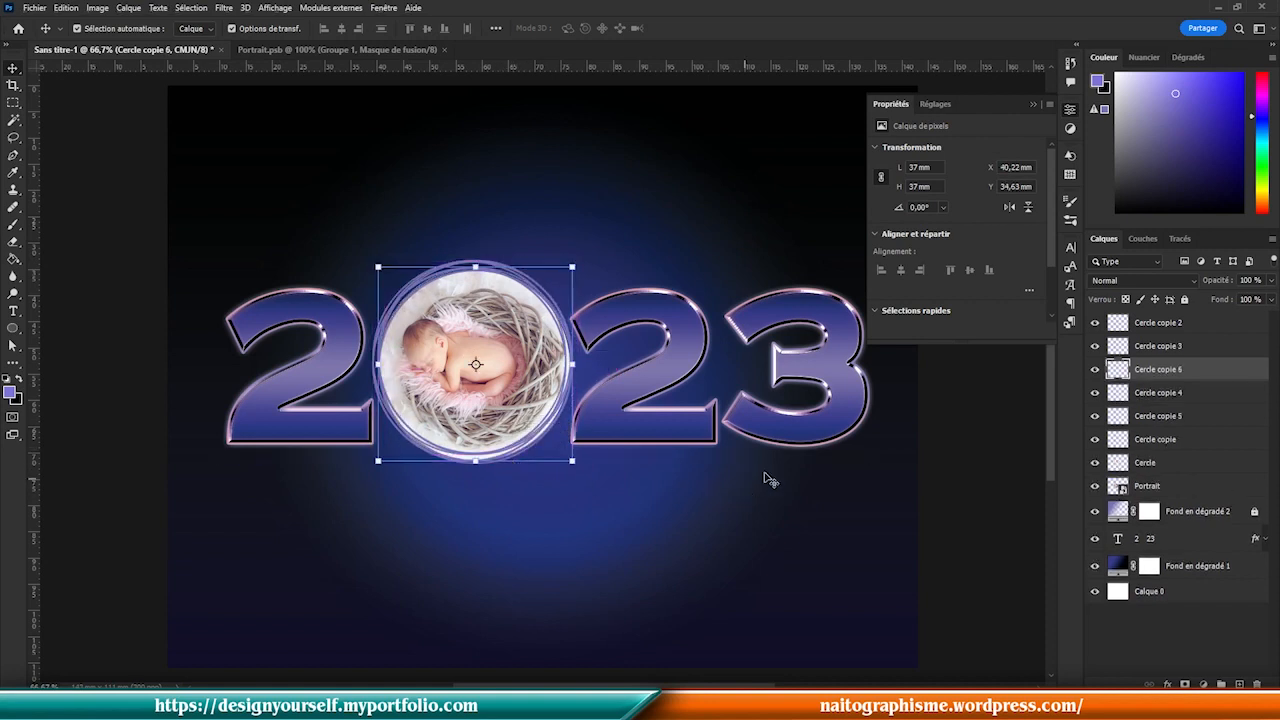
{"action": "left_click", "coordinate": [1177, 465]}
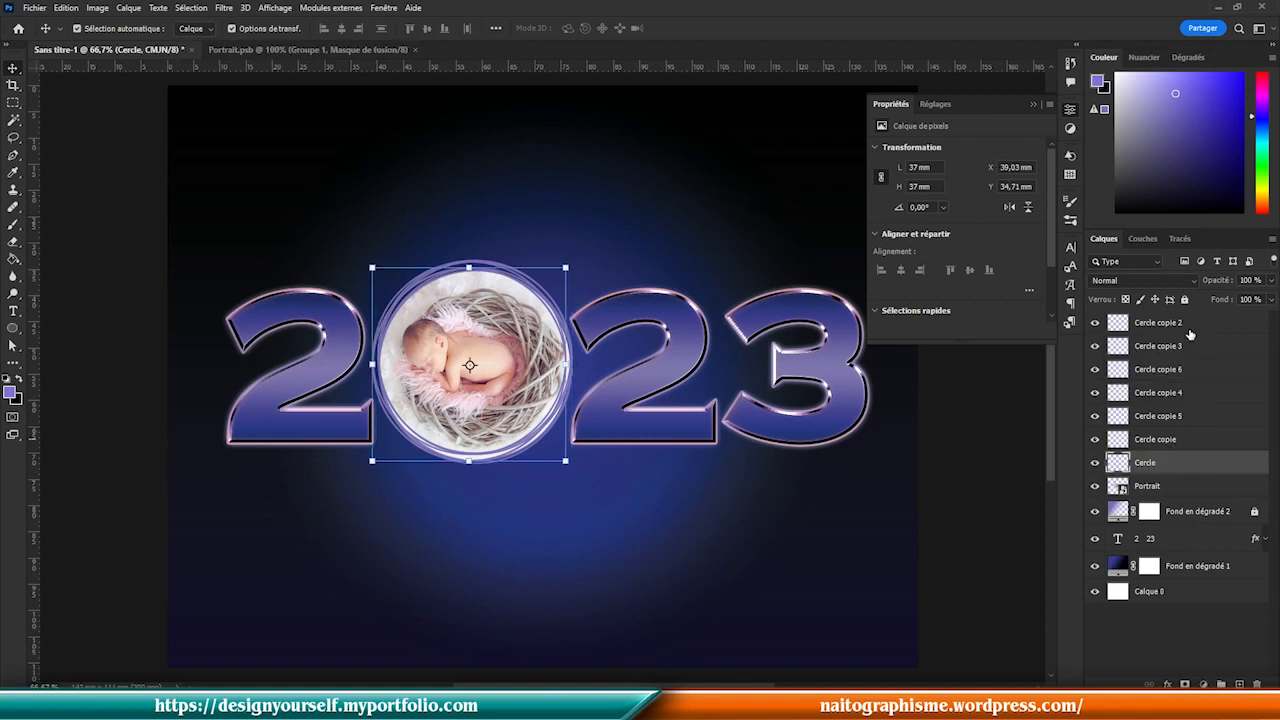
{"action": "left_click", "coordinate": [1190, 334], "text": "shift"}
{"action": "left_click", "coordinate": [1221, 684]}
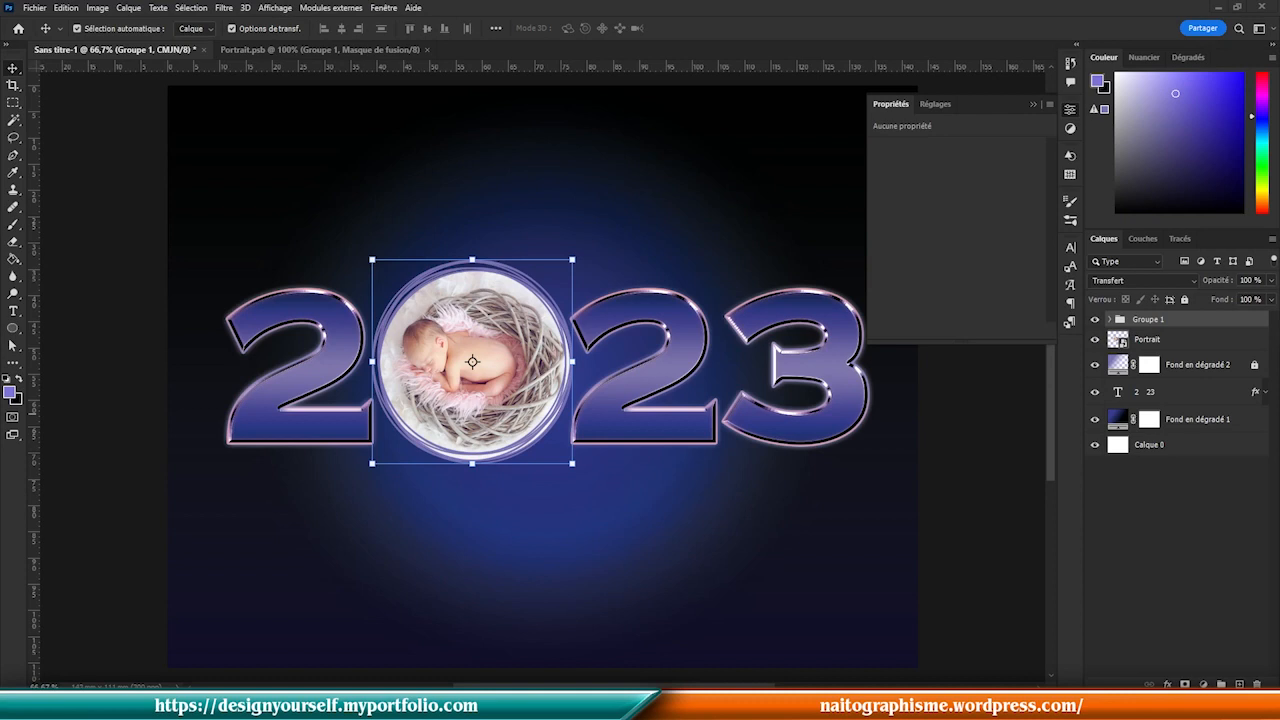
- Copy the layer style from the 2 23 text layer and paste it onto the group of rings
{"action": "scroll", "coordinate": [482, 412], "scroll_direction": "up", "scroll_amount": 2}
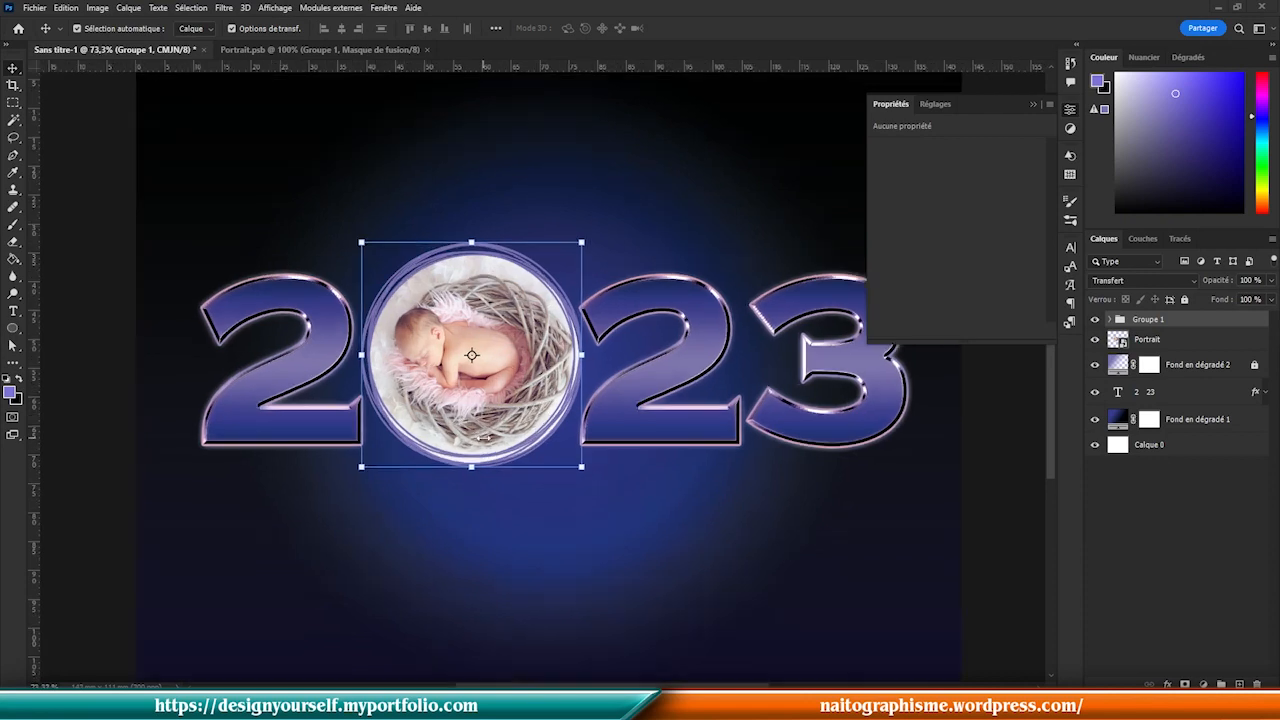
{"action": "scroll", "coordinate": [488, 410], "scroll_direction": "up", "scroll_amount": 3}
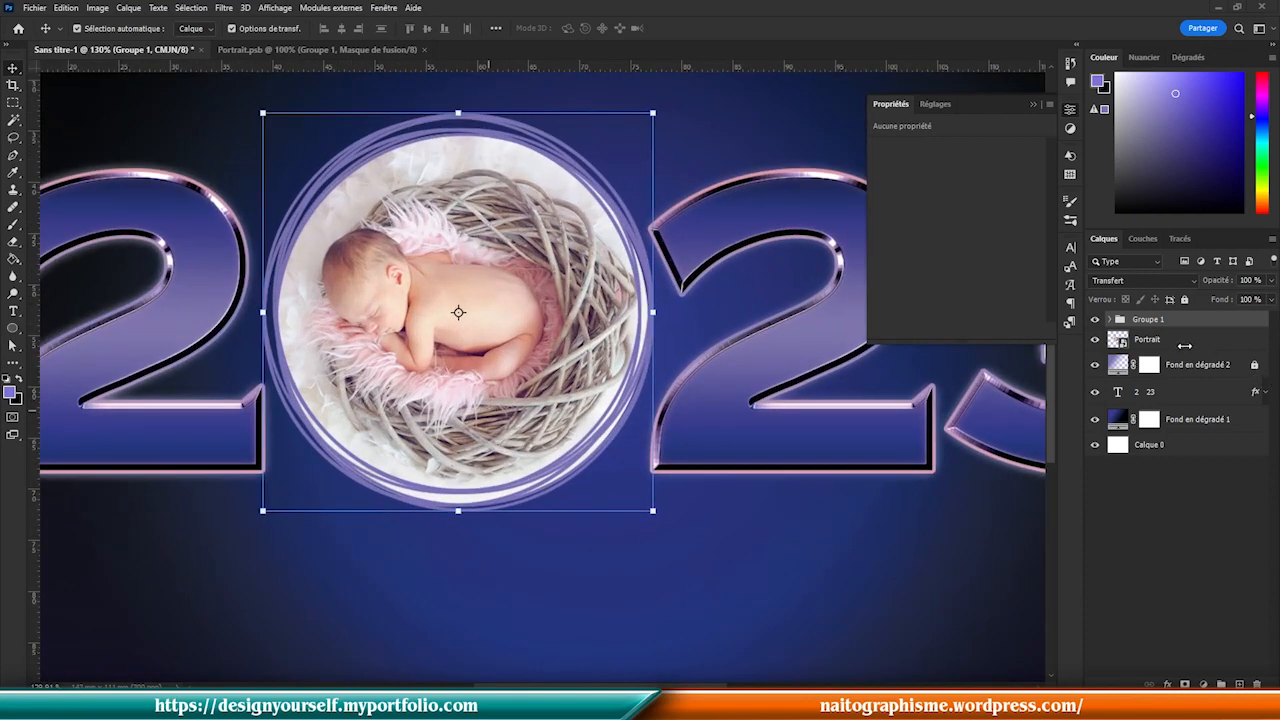
{"action": "left_click", "coordinate": [1212, 391]}
{"action": "right_click", "coordinate": [1212, 391]}
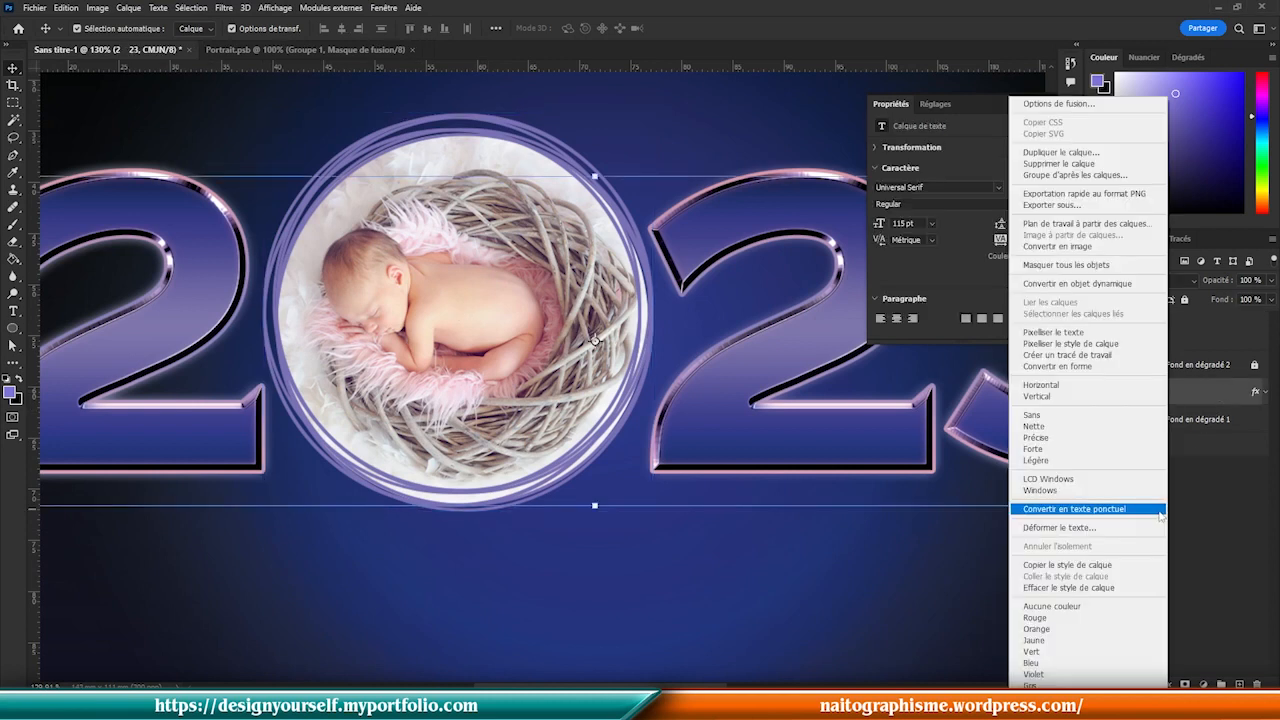
{"action": "left_click", "coordinate": [1058, 566]}
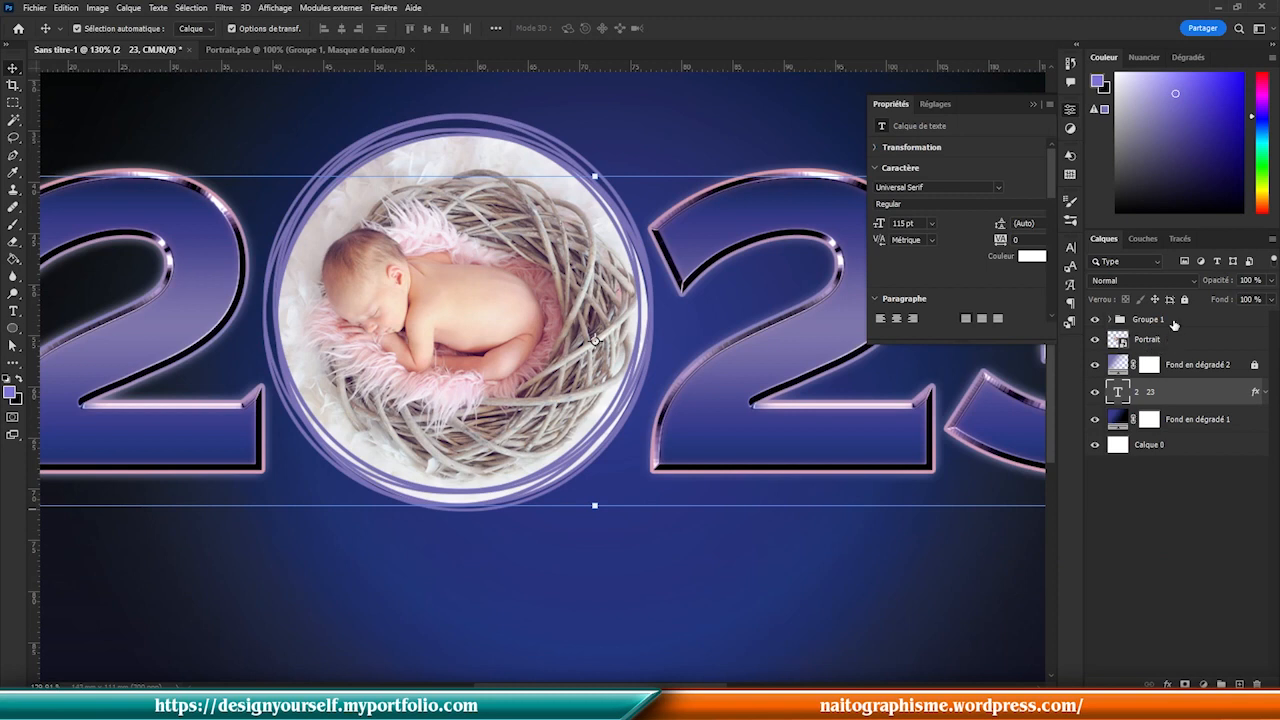
{"action": "left_click", "coordinate": [1178, 320]}
{"action": "right_click", "coordinate": [1178, 320]}
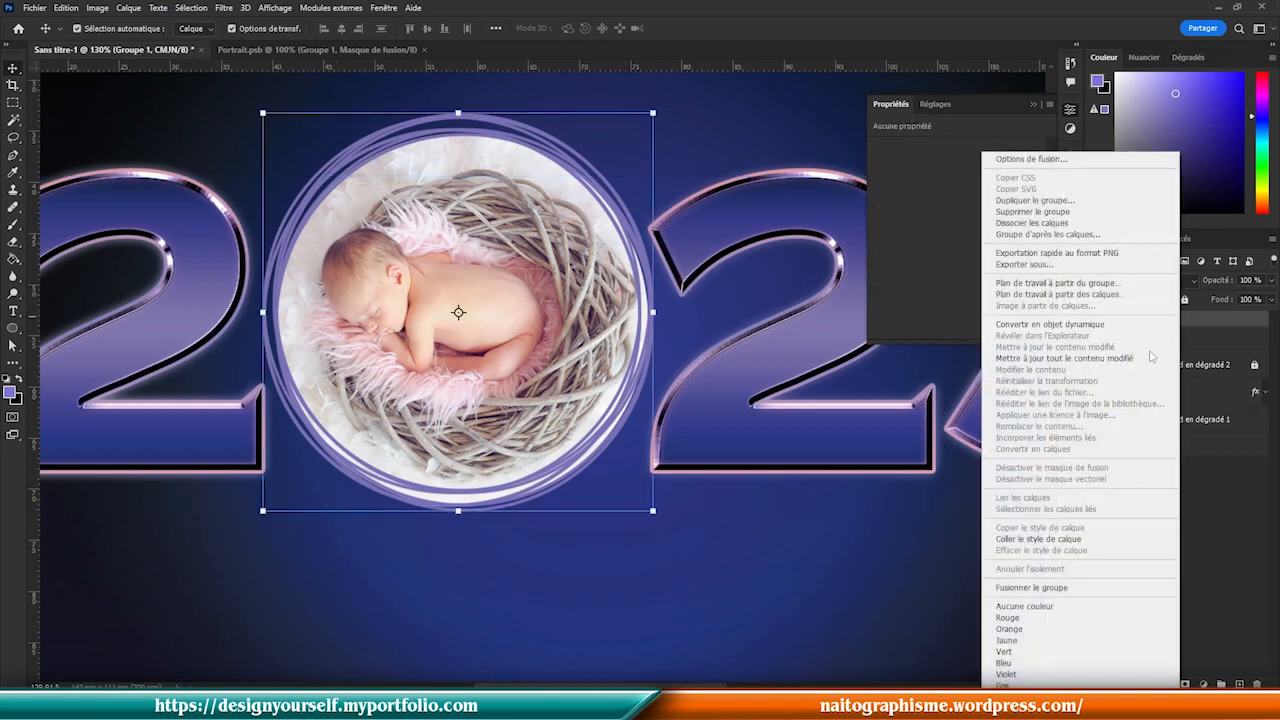
{"action": "left_click", "coordinate": [1066, 539]}
- Collapse the layer properties and deselect the ring group to examine the complete 2023 design
{"action": "scroll", "coordinate": [735, 552], "scroll_direction": "down", "scroll_amount": 5}
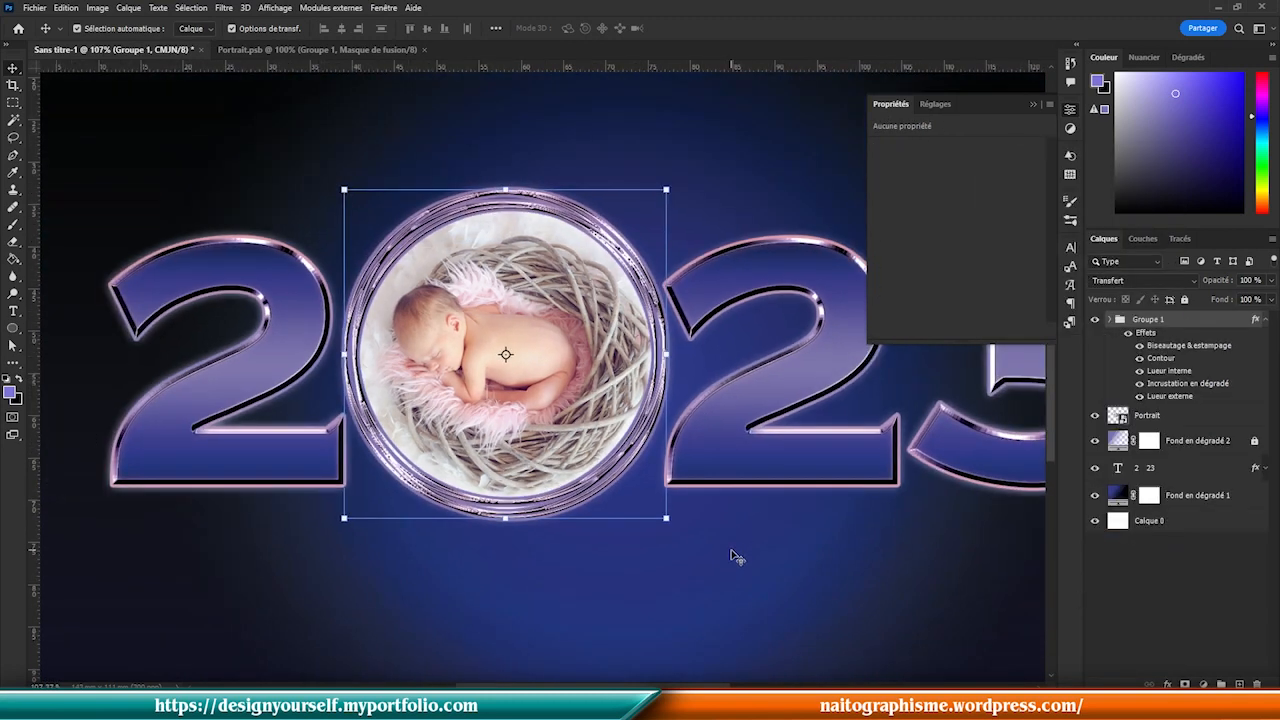
{"action": "left_click", "coordinate": [1070, 109]}
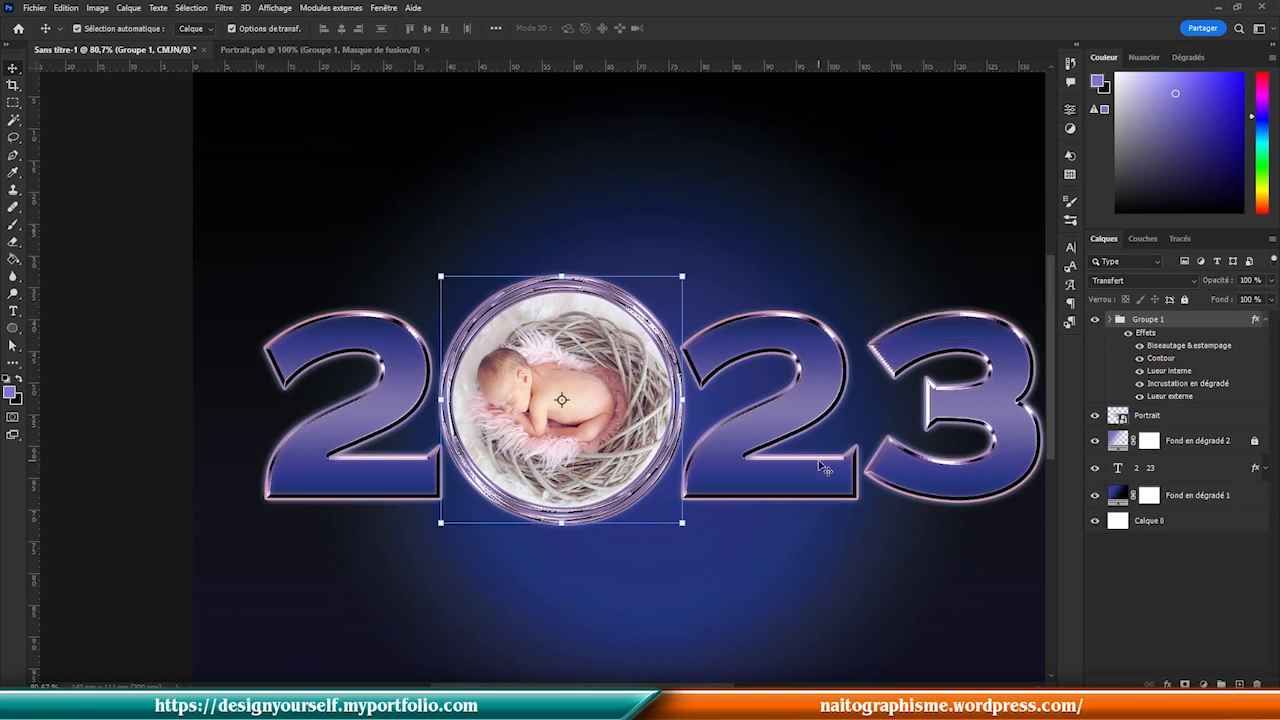
{"action": "scroll", "coordinate": [823, 466], "scroll_direction": "down", "scroll_amount": 2}
{"action": "left_click_drag", "start_coordinate": [677, 536], "coordinate": [609, 526]}
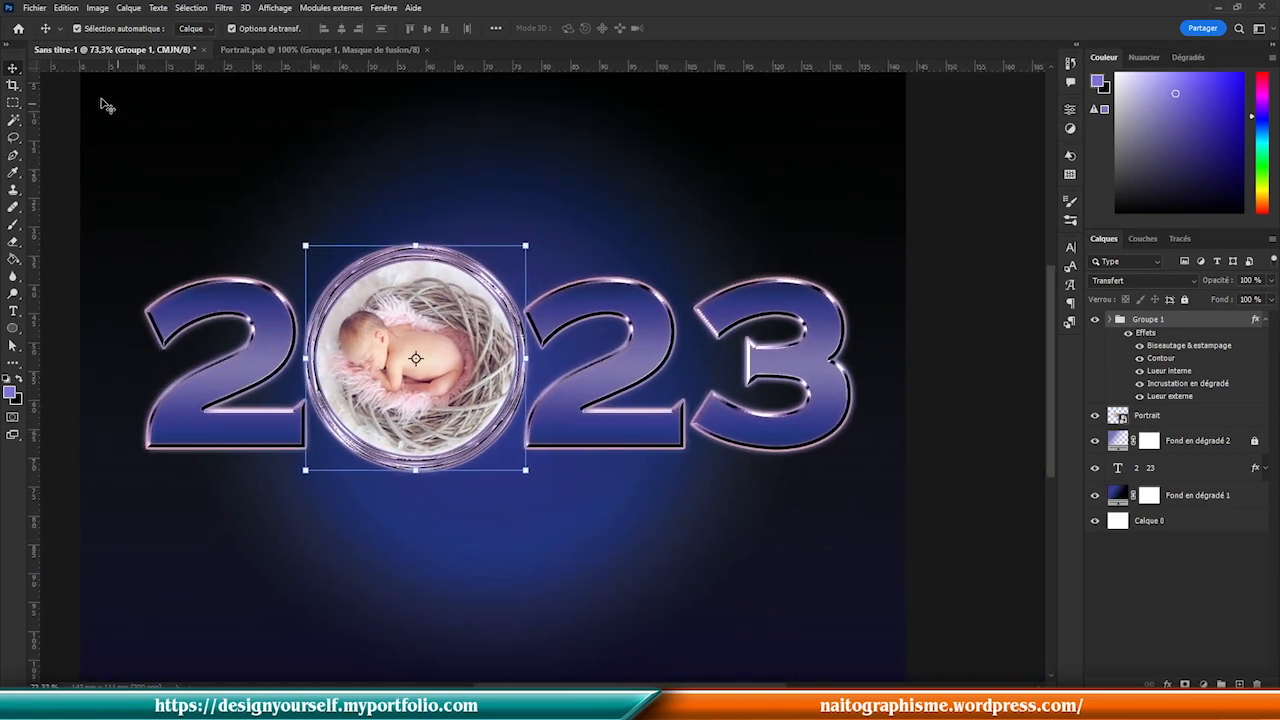
{"action": "left_click", "coordinate": [53, 114]}
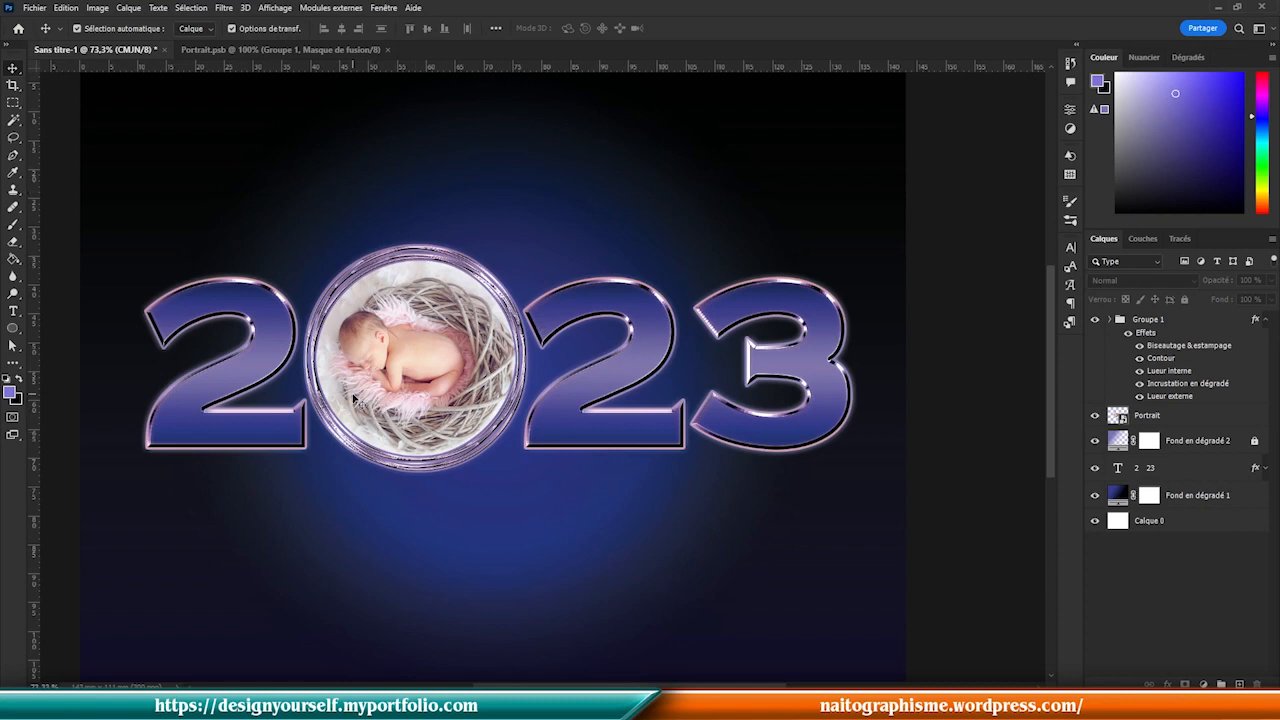
{"action": "scroll", "coordinate": [354, 398], "scroll_direction": "down", "scroll_amount": 1}
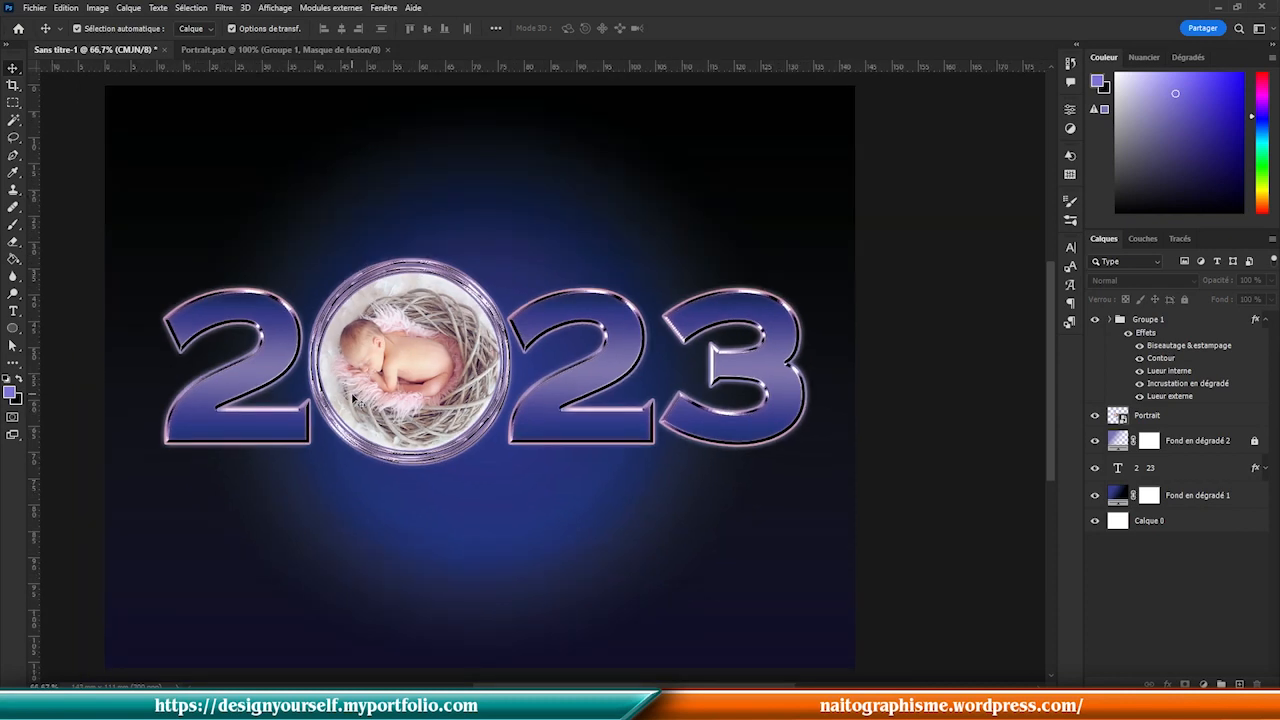
- Thin out the ring frame by hiding the Cercle copie, Cercle copie 3 and Cercle copie 4 layers inside Groupe 1
{"action": "left_click", "coordinate": [1266, 322]}
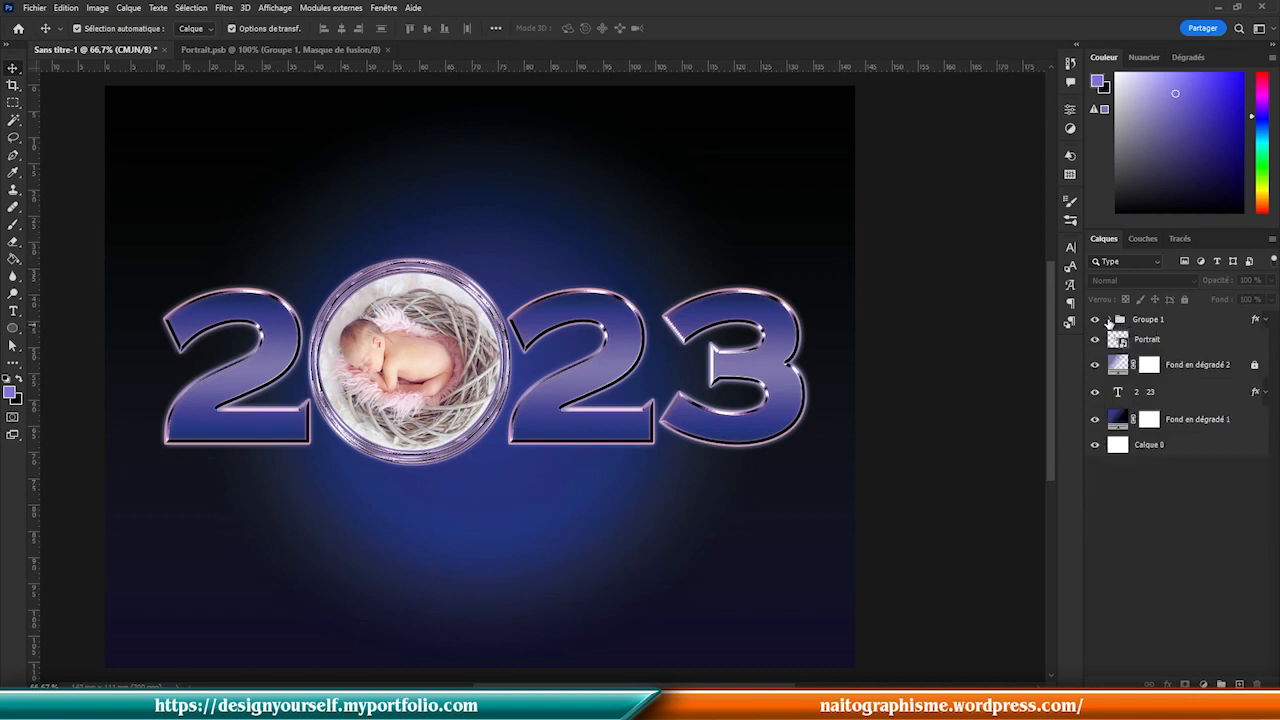
{"action": "left_click", "coordinate": [1108, 320]}
{"action": "scroll", "coordinate": [405, 392], "scroll_direction": "up", "scroll_amount": 7}
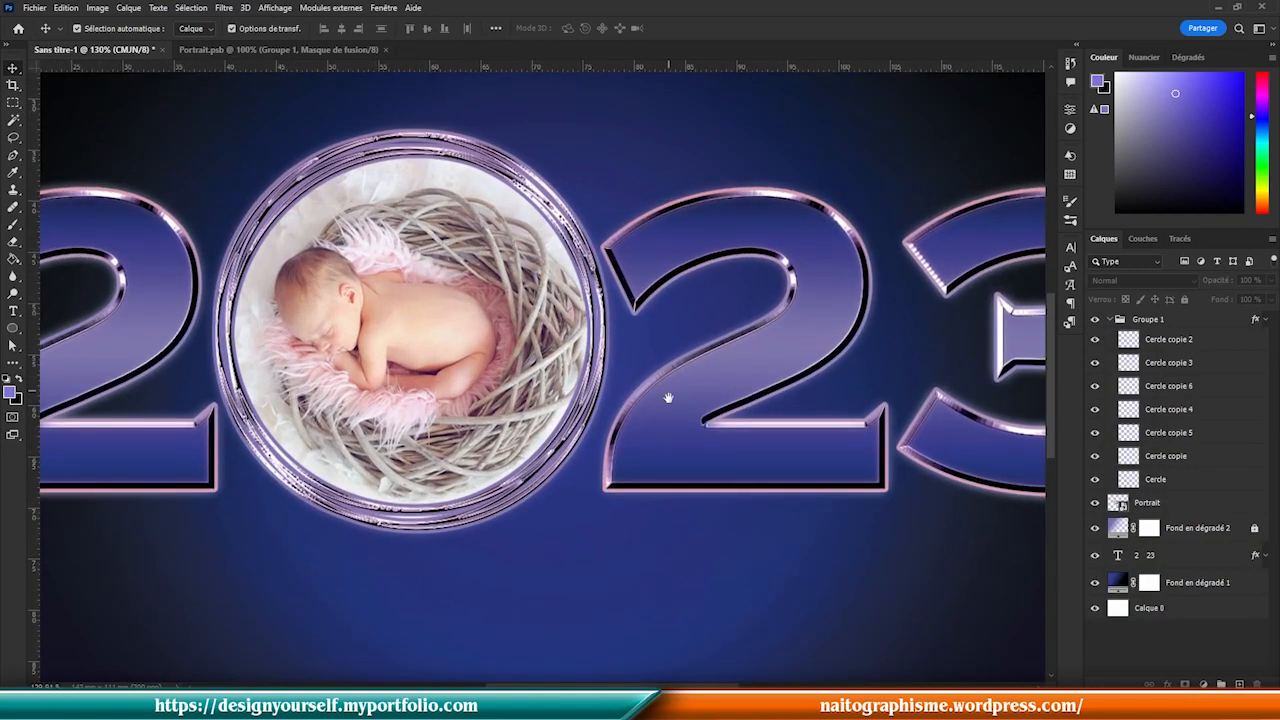
{"action": "left_click_drag", "start_coordinate": [668, 398], "coordinate": [708, 425]}
{"action": "left_click", "coordinate": [1094, 432]}
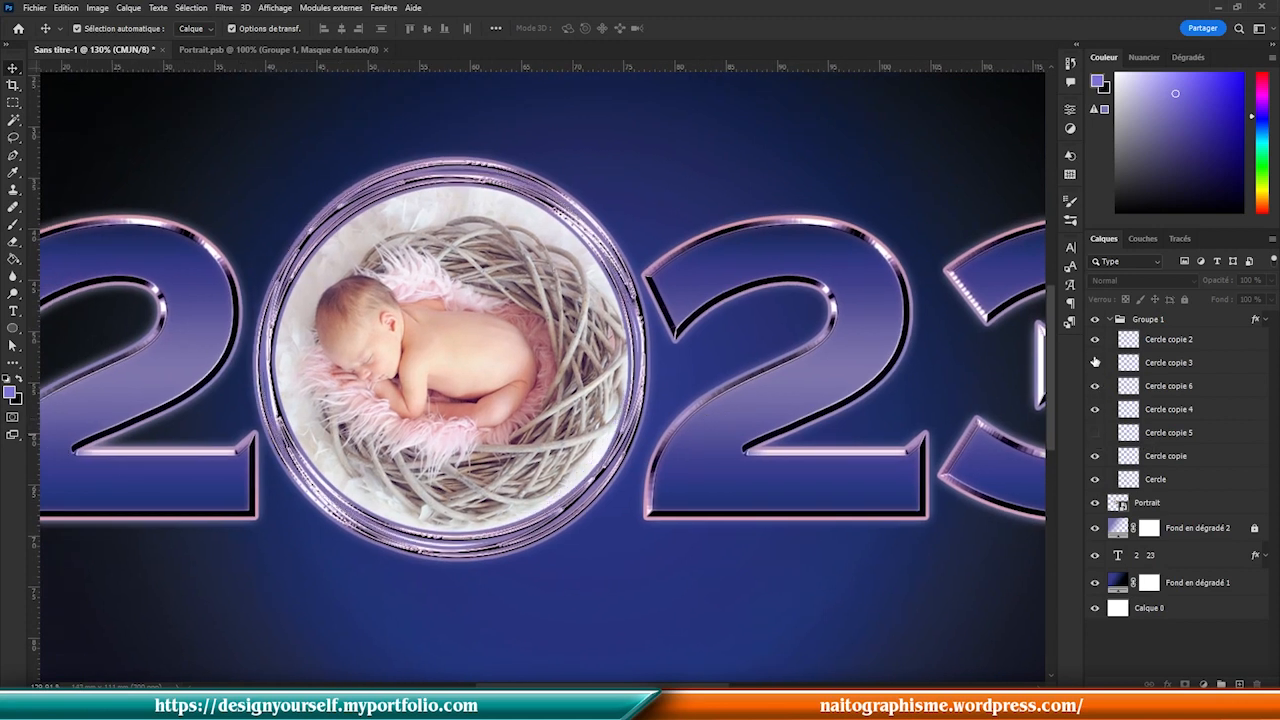
{"action": "left_click", "coordinate": [1094, 455]}
{"action": "left_click", "coordinate": [1094, 432]}
{"action": "left_click", "coordinate": [1094, 409]}
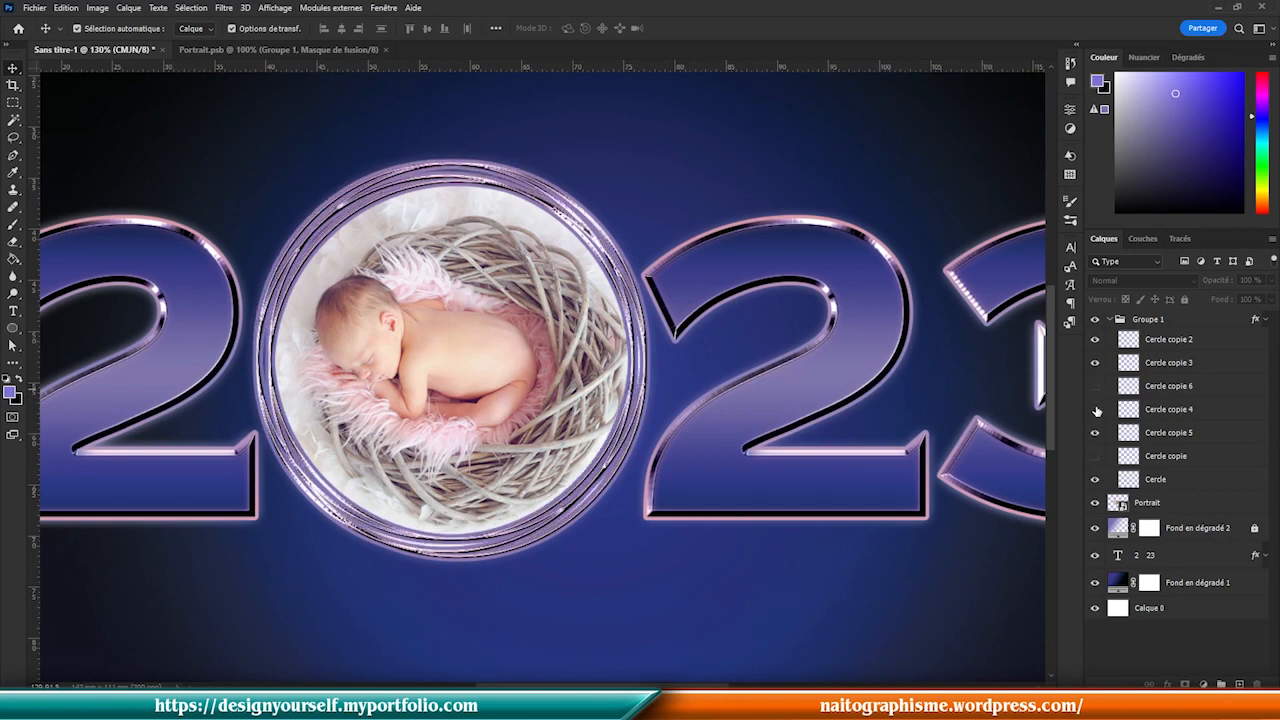
{"action": "left_click", "coordinate": [1095, 363]}
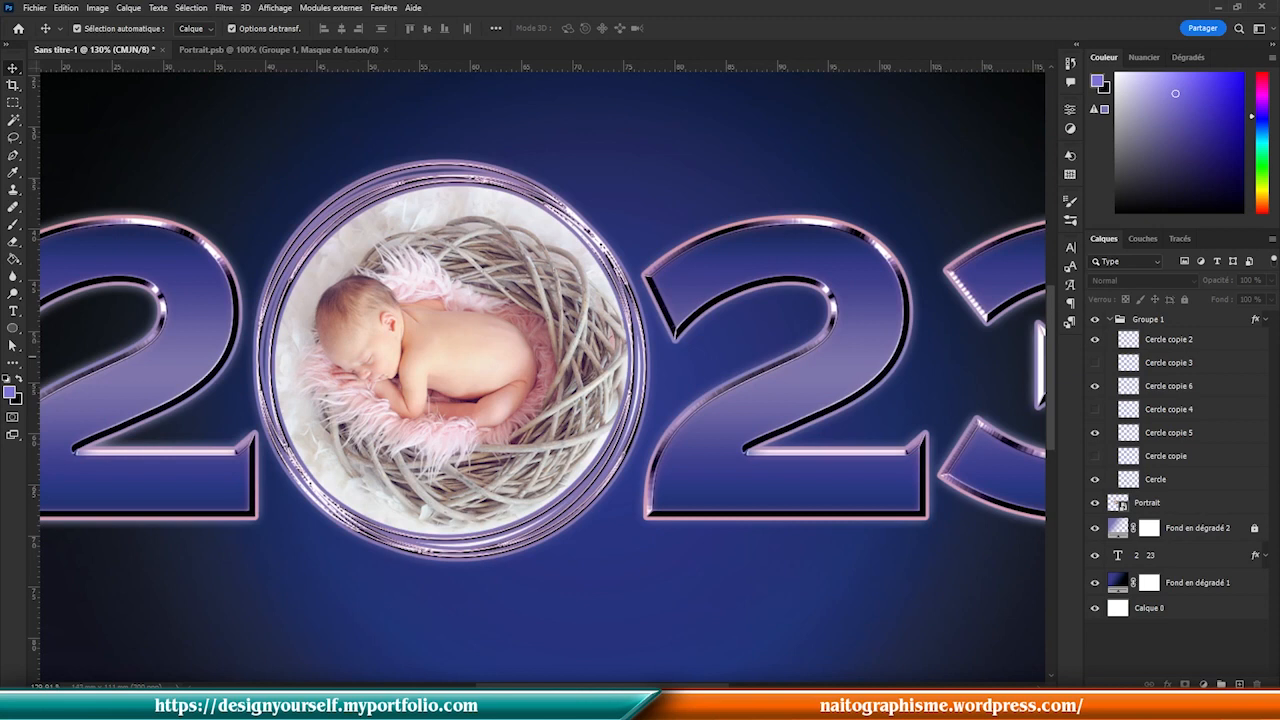
{"action": "left_click", "coordinate": [1109, 319]}
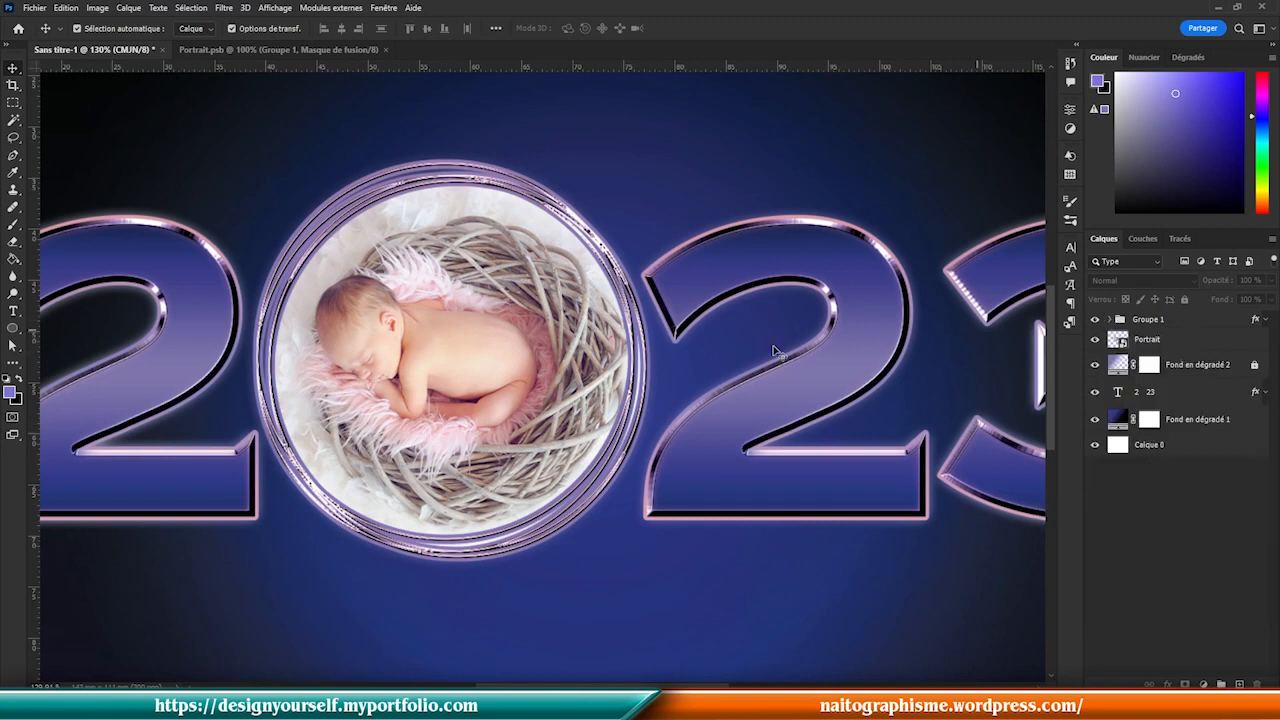
- Rename the ring layer group Groupe 1 as cercles
{"action": "key", "text": "ctrl+0"}
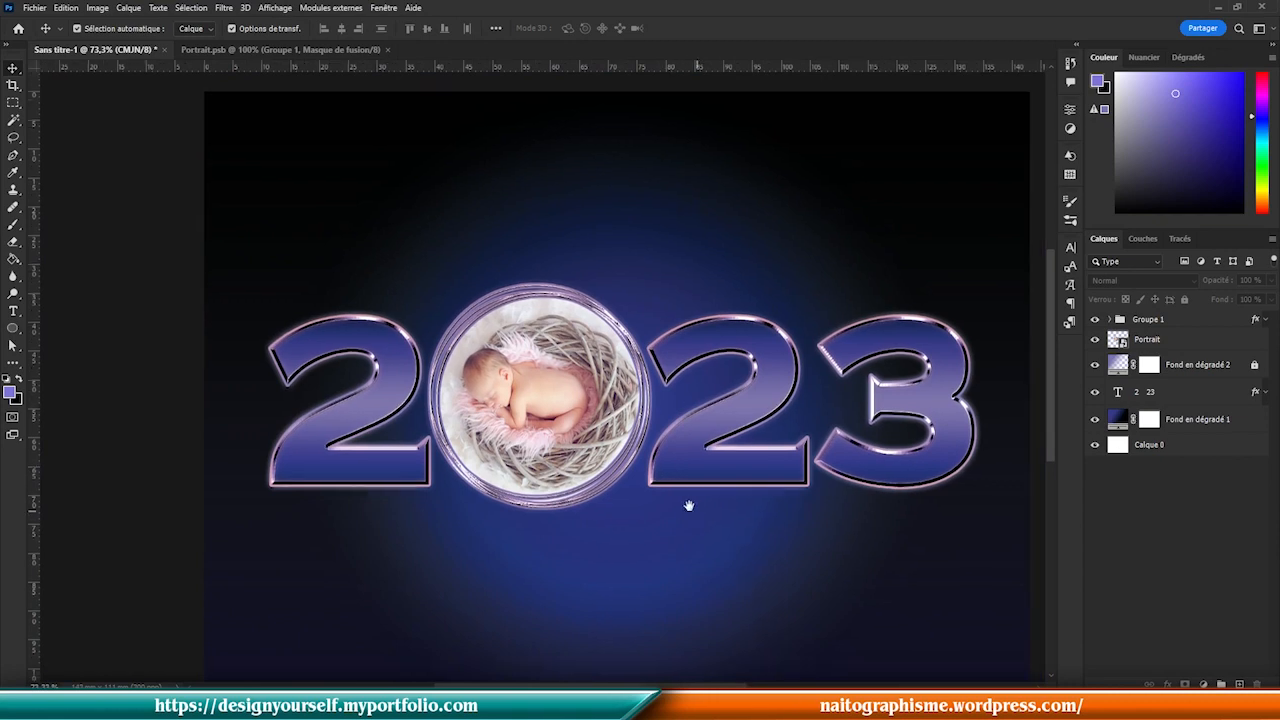
{"action": "scroll", "coordinate": [688, 505], "scroll_direction": "up", "scroll_amount": 1}
{"action": "scroll", "coordinate": [626, 486], "scroll_direction": "down", "scroll_amount": 2}
{"action": "left_click_drag", "start_coordinate": [614, 497], "coordinate": [626, 503]}
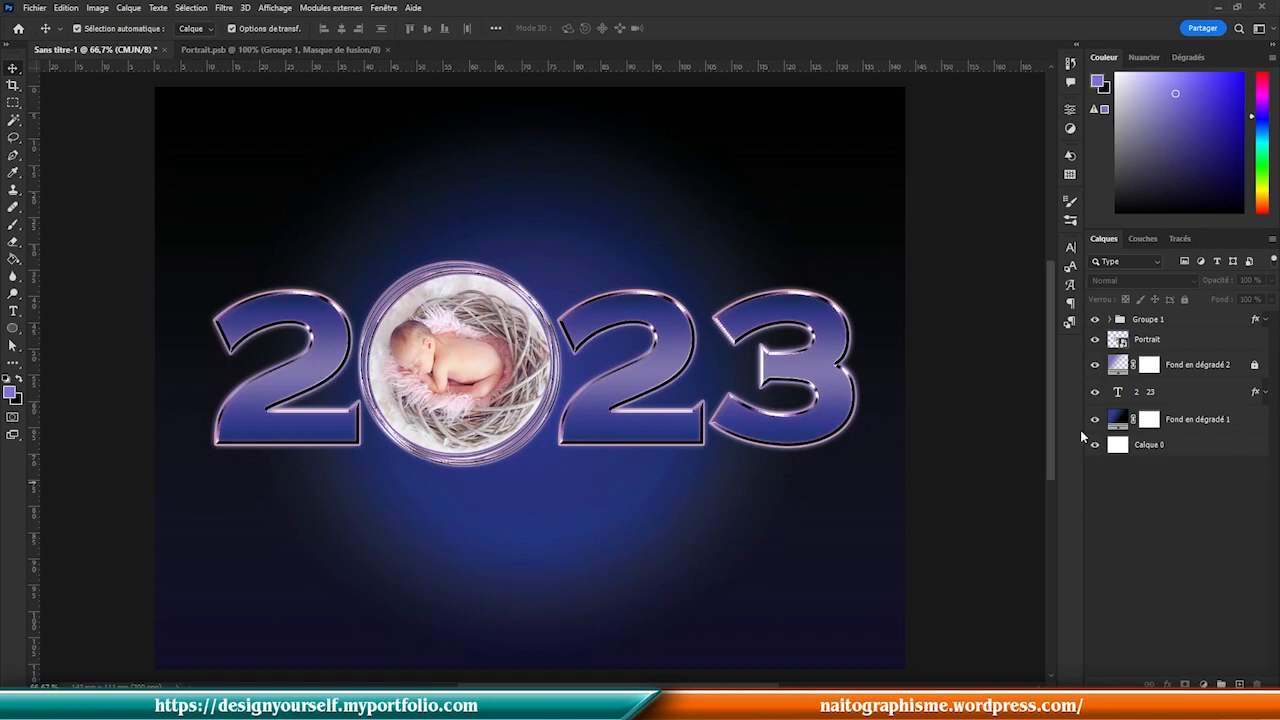
{"action": "double_click", "coordinate": [1155, 320]}
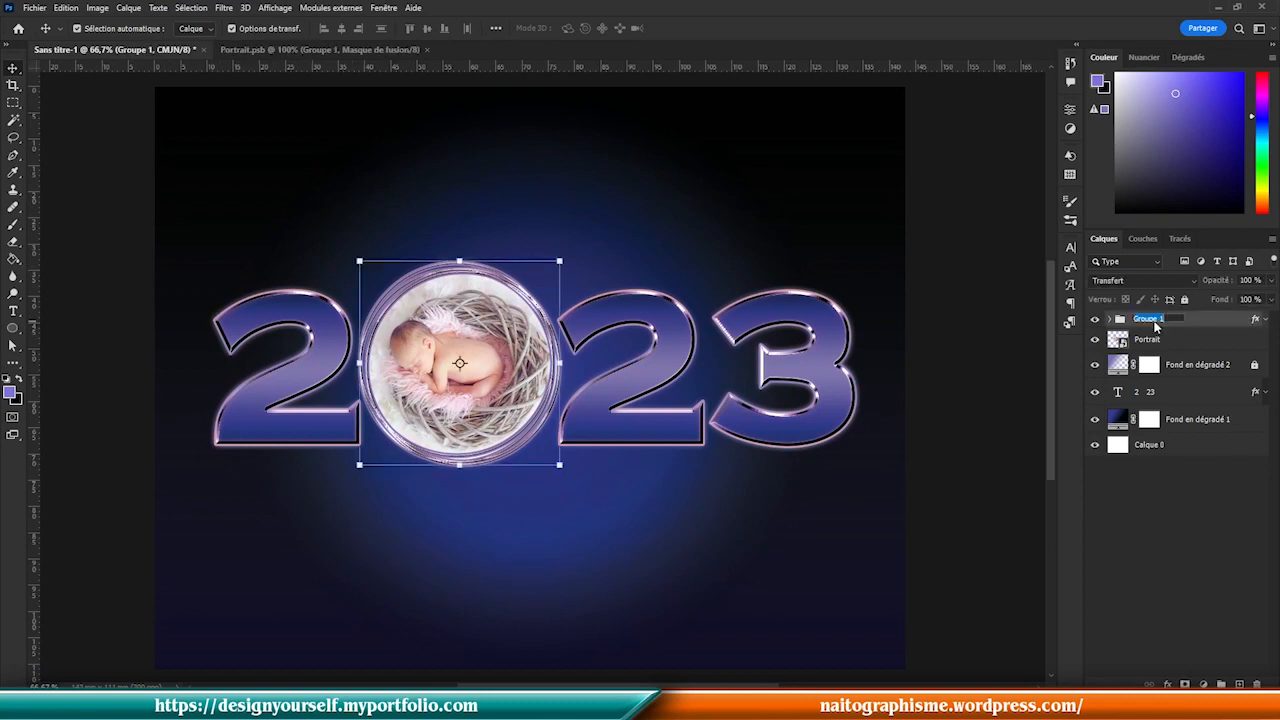
{"action": "type", "text": "cercles"}
{"action": "key", "text": "Return"}
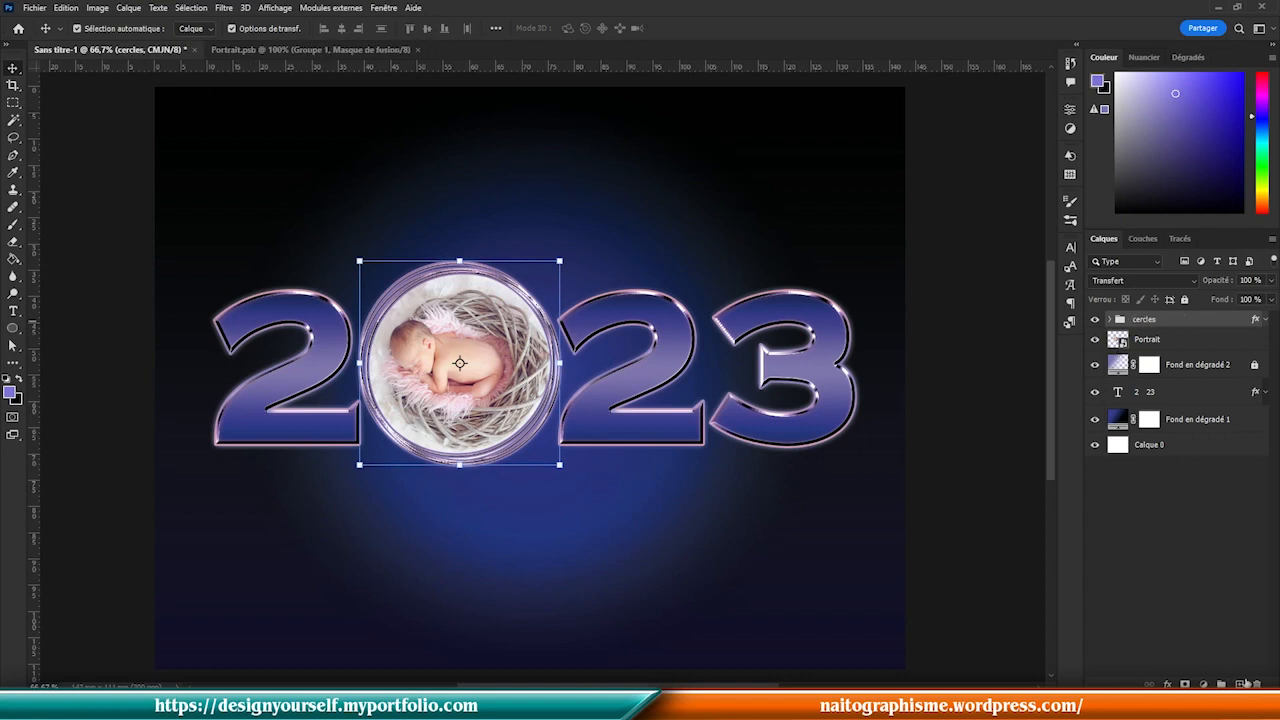
- Add a new layer above the cercles group and choose the star 2 brush from the Star_Brushes_by_DemosthenesVoice set
{"action": "left_click", "coordinate": [1240, 684]}
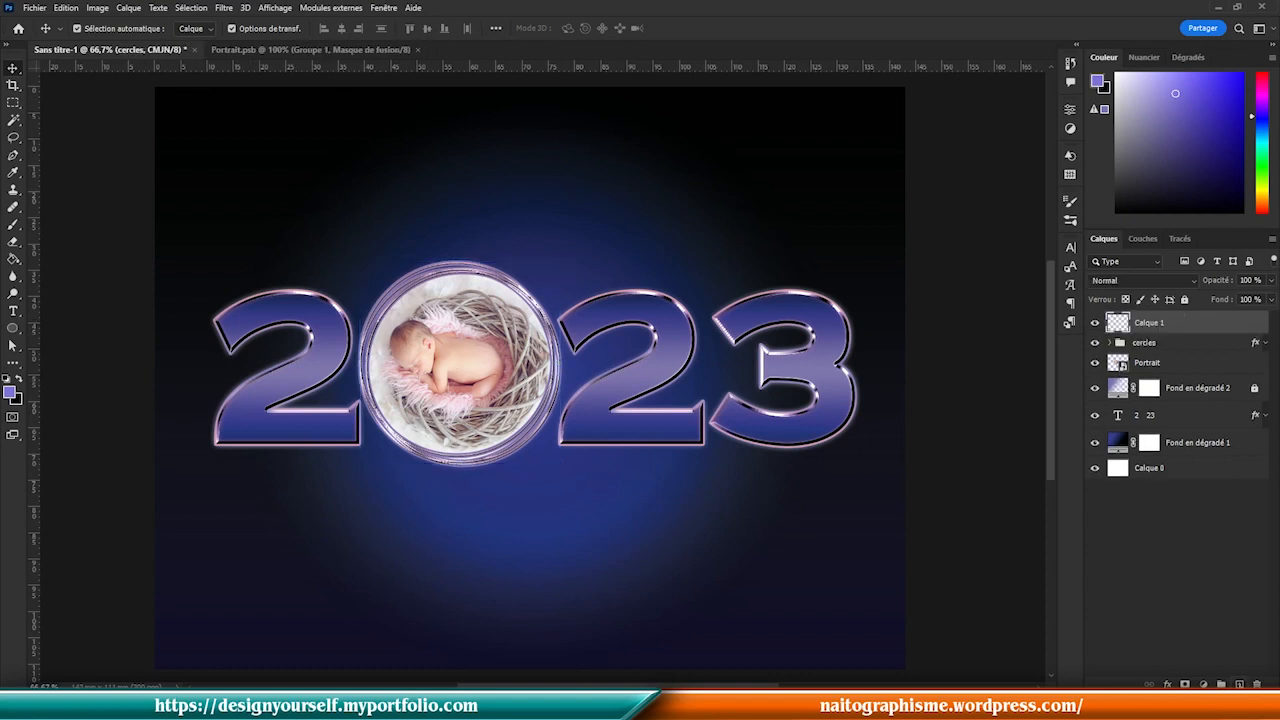
{"action": "left_click", "coordinate": [14, 224]}
{"action": "left_click", "coordinate": [1069, 224]}
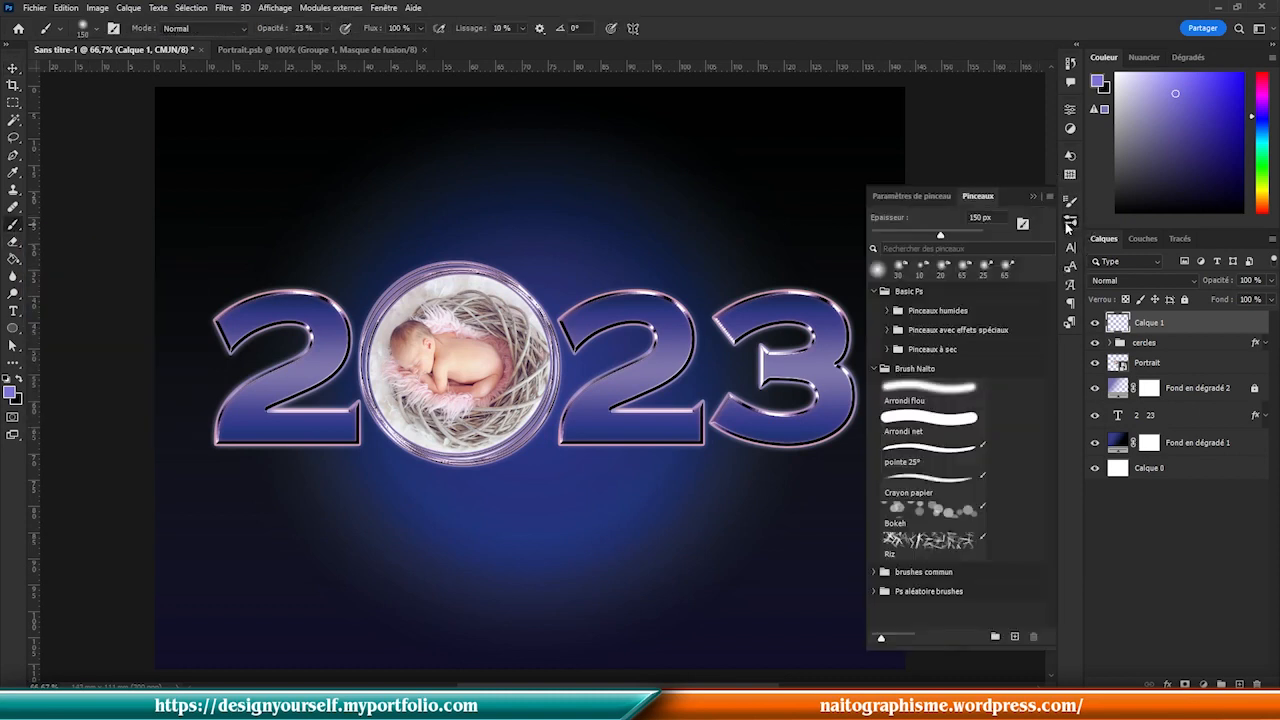
{"action": "left_click", "coordinate": [874, 369]}
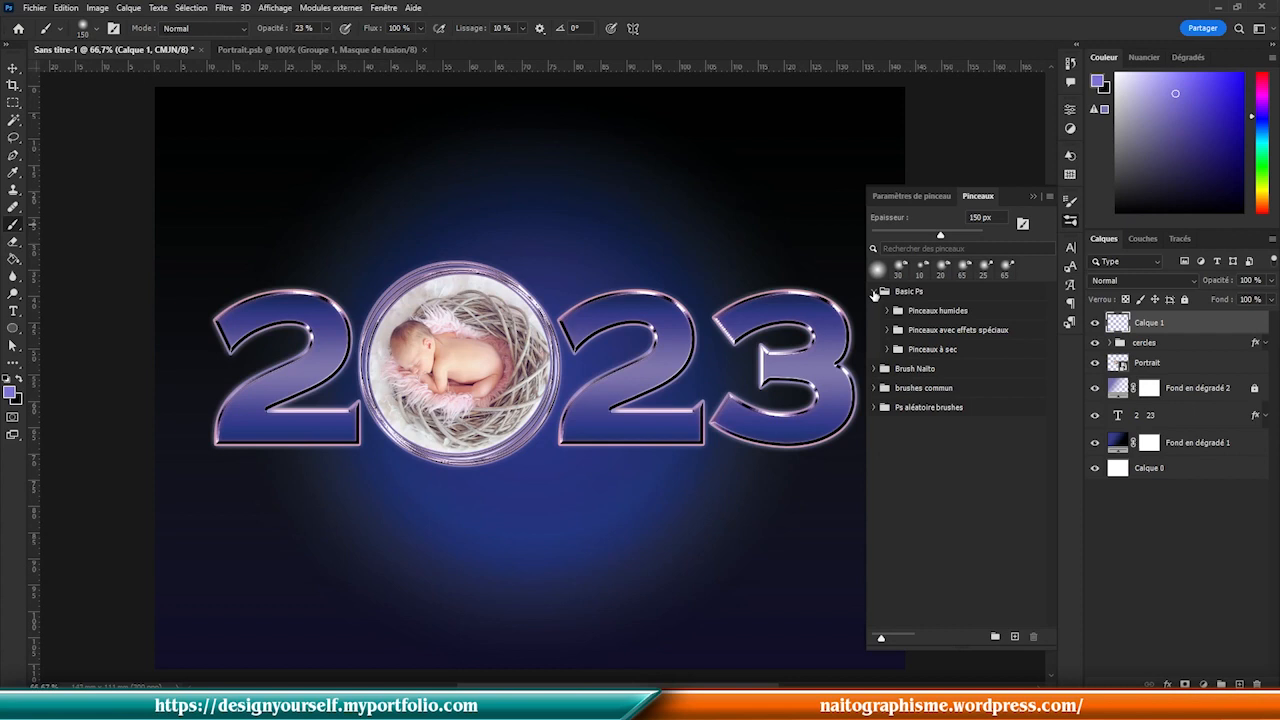
{"action": "left_click", "coordinate": [873, 291]}
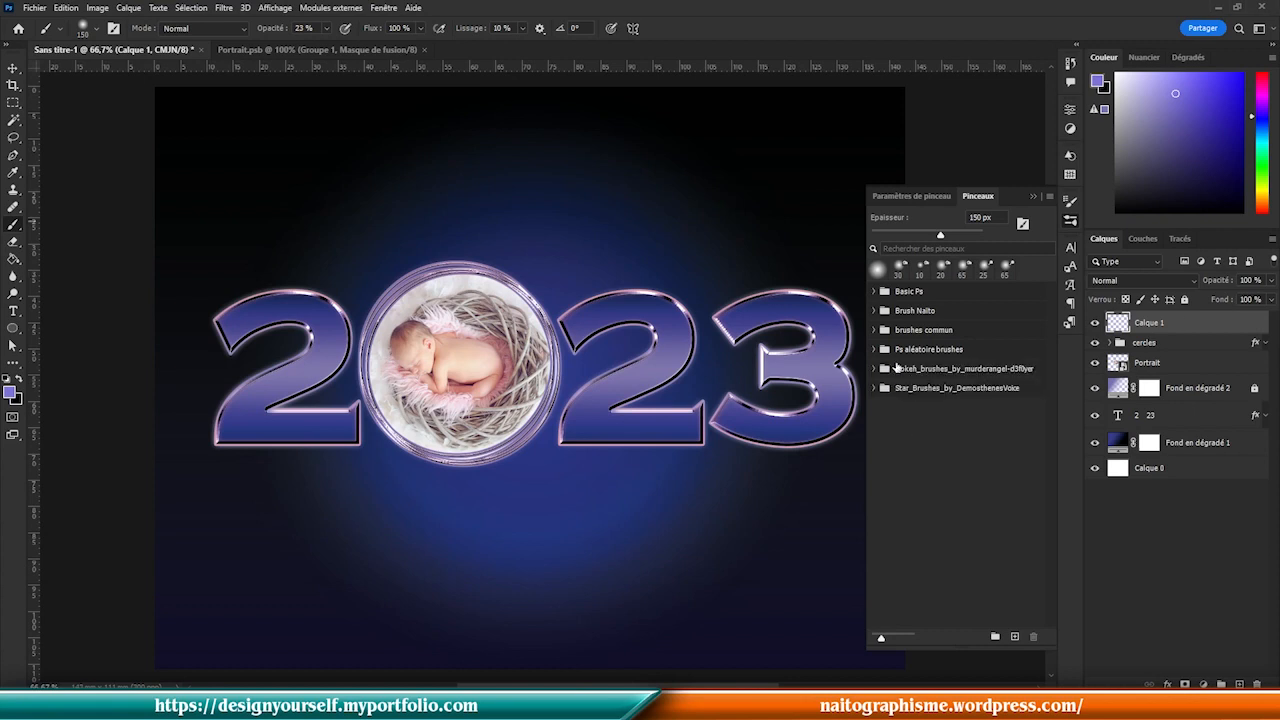
{"action": "left_click", "coordinate": [873, 389]}
{"action": "left_click", "coordinate": [956, 476]}
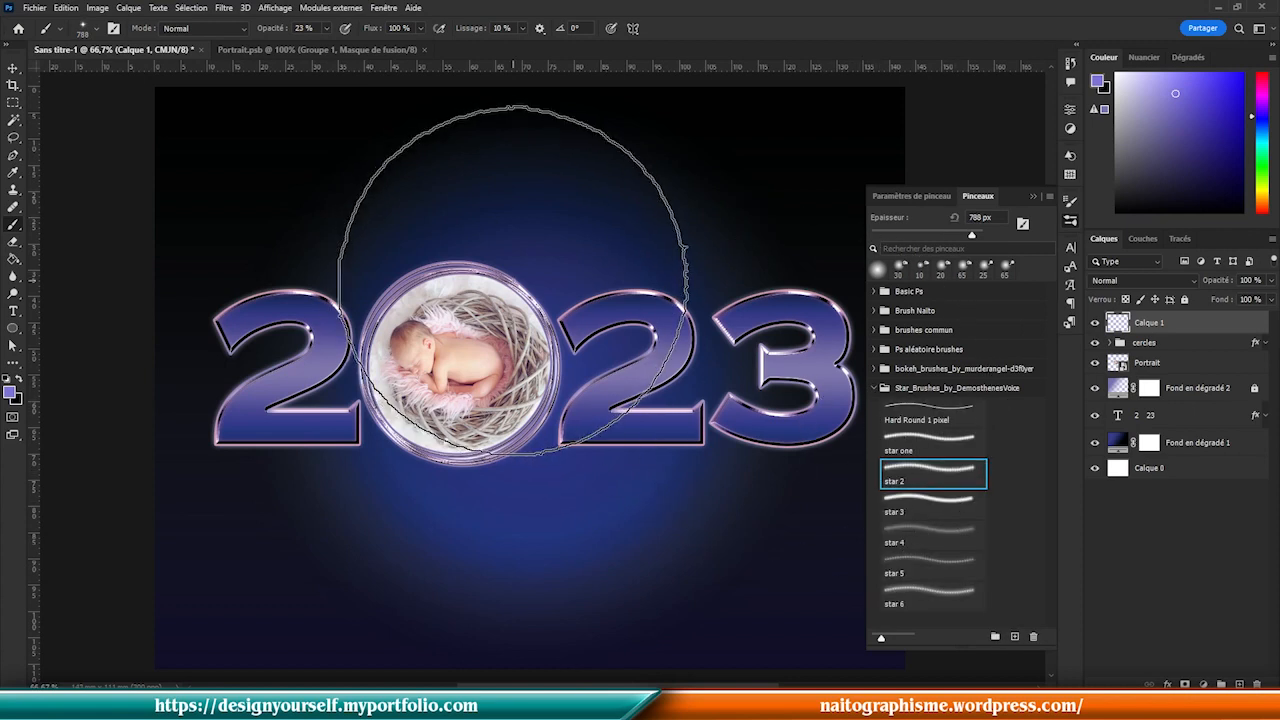
- Reduce the brush to 250 px and stamp purple stars on the ring's upper-right and lower-left edges
{"action": "key", "text": "bracketleft"}
{"action": "key", "text": "bracketleft"}
{"action": "key", "text": "bracketleft"}
{"action": "key", "text": "bracketleft"}
{"action": "key", "text": "bracketleft"}
{"action": "key", "text": "bracketleft"}
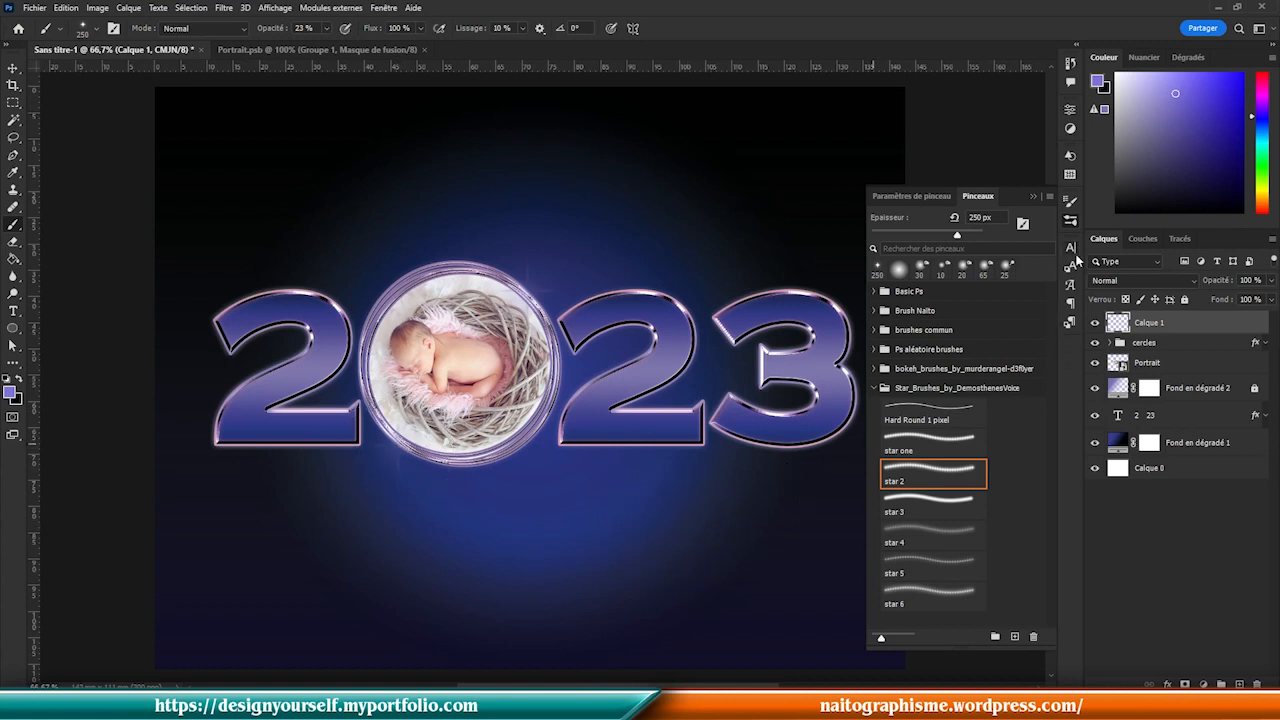
- Try the copied layer style on the star layer Calque 1, and undo the paste
{"action": "right_click", "coordinate": [1220, 322]}
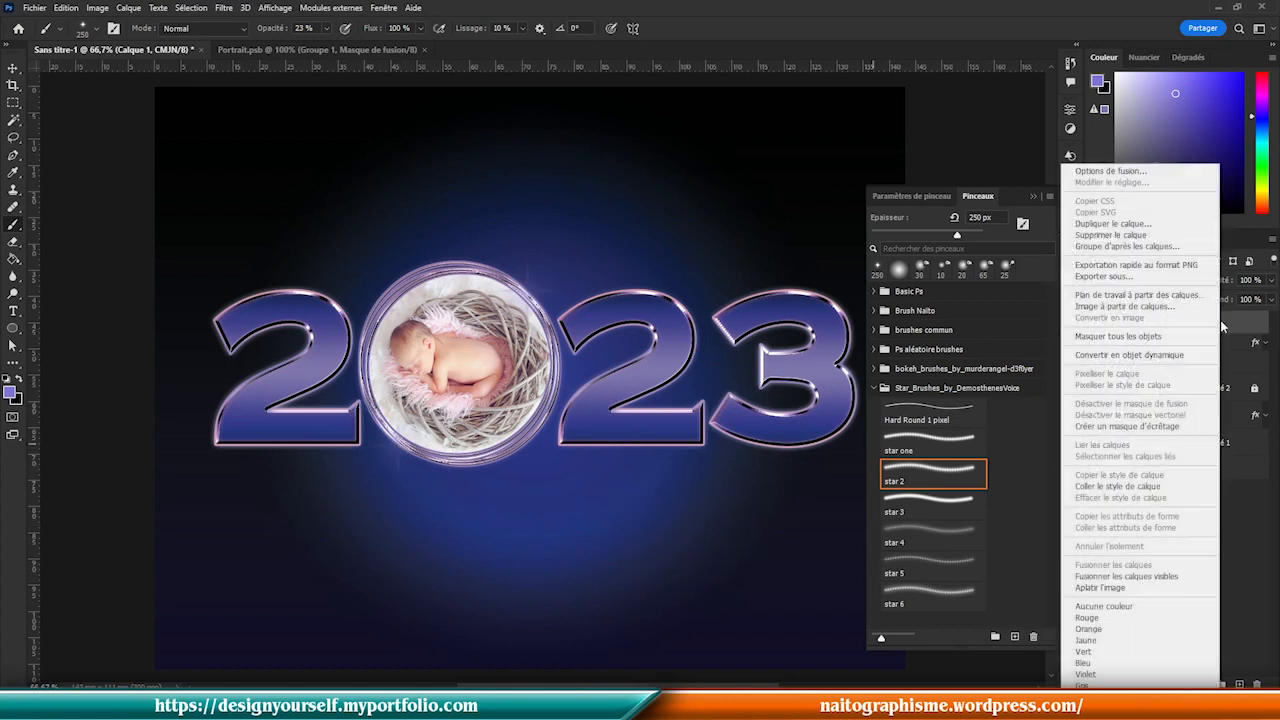
{"action": "left_click", "coordinate": [1130, 486]}
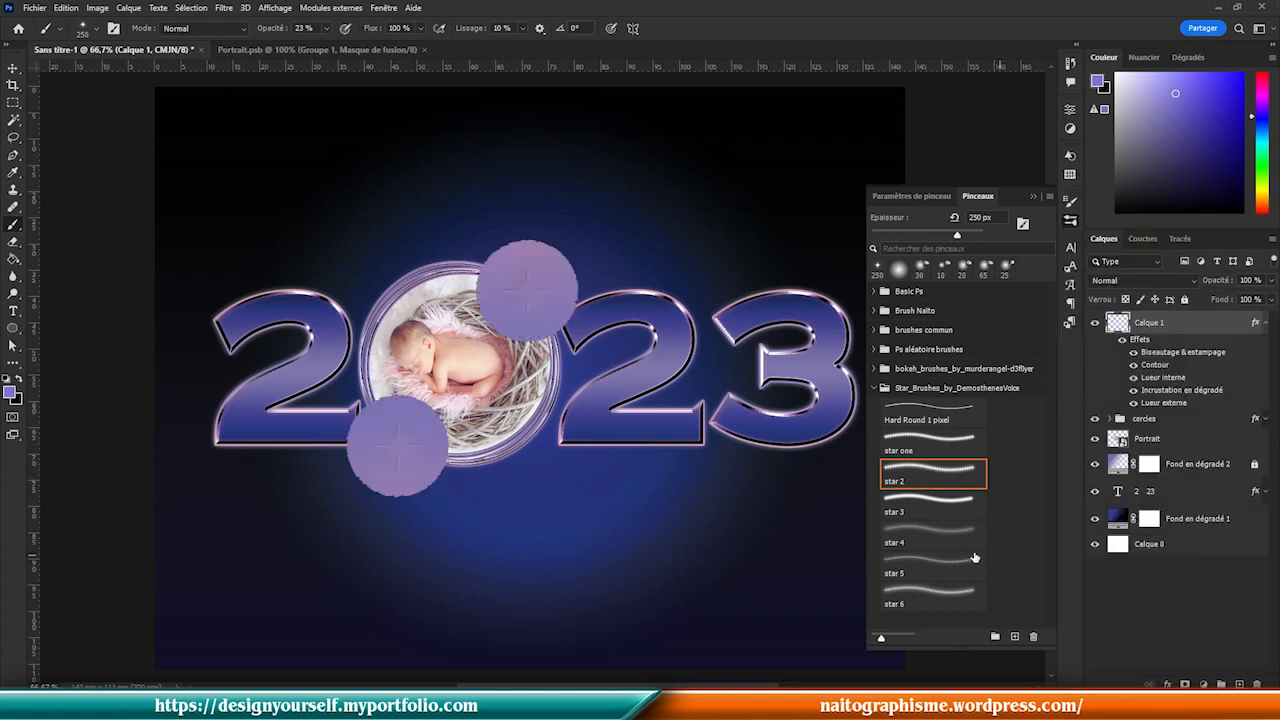
{"action": "key", "text": "ctrl+z"}
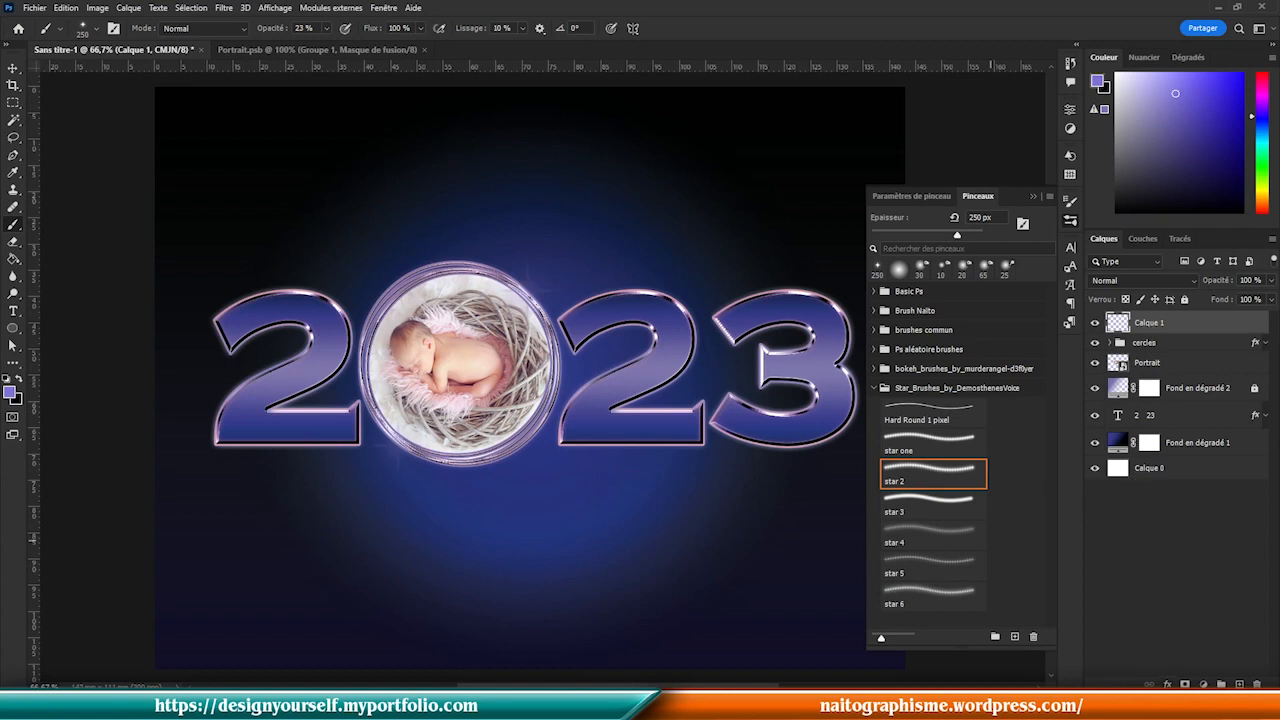
- Try a Calque 1 layer style combining Bevel & Emboss, Inner Glow and Drop Shadow, with Inner Shadow turned off
{"action": "left_click", "coordinate": [1166, 684]}
{"action": "left_click", "coordinate": [1204, 561]}
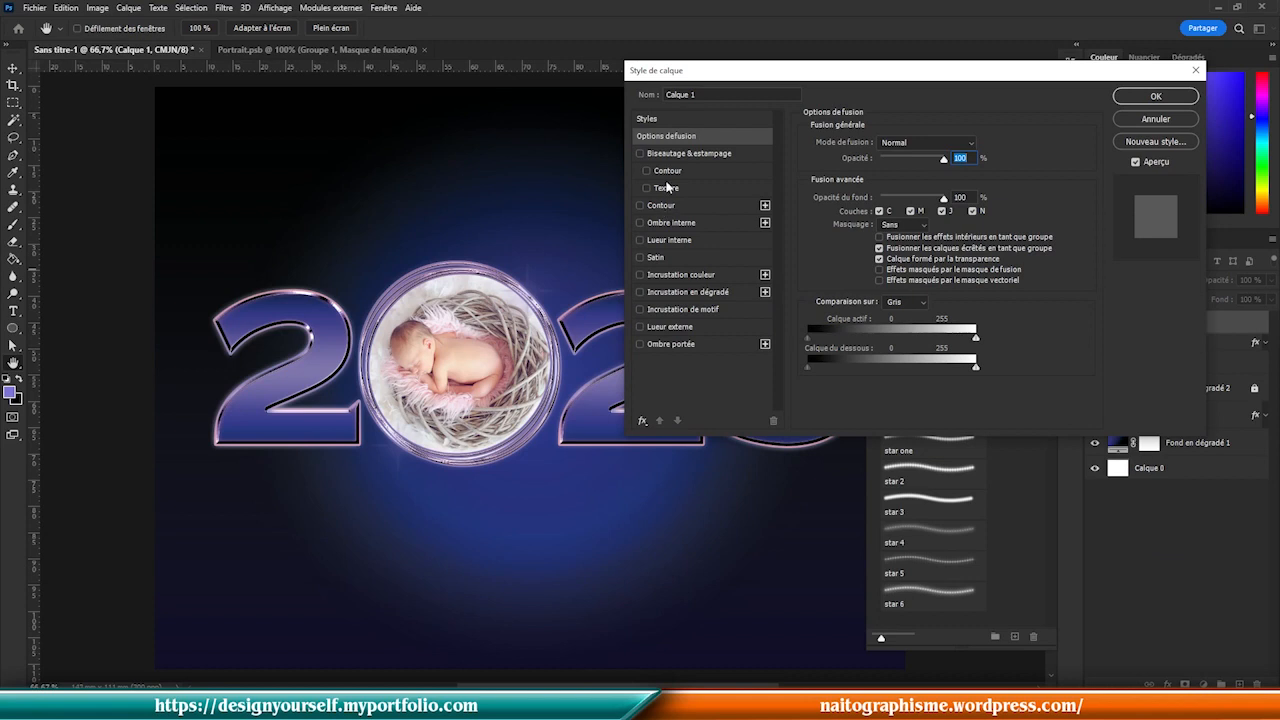
{"action": "left_click", "coordinate": [673, 155]}
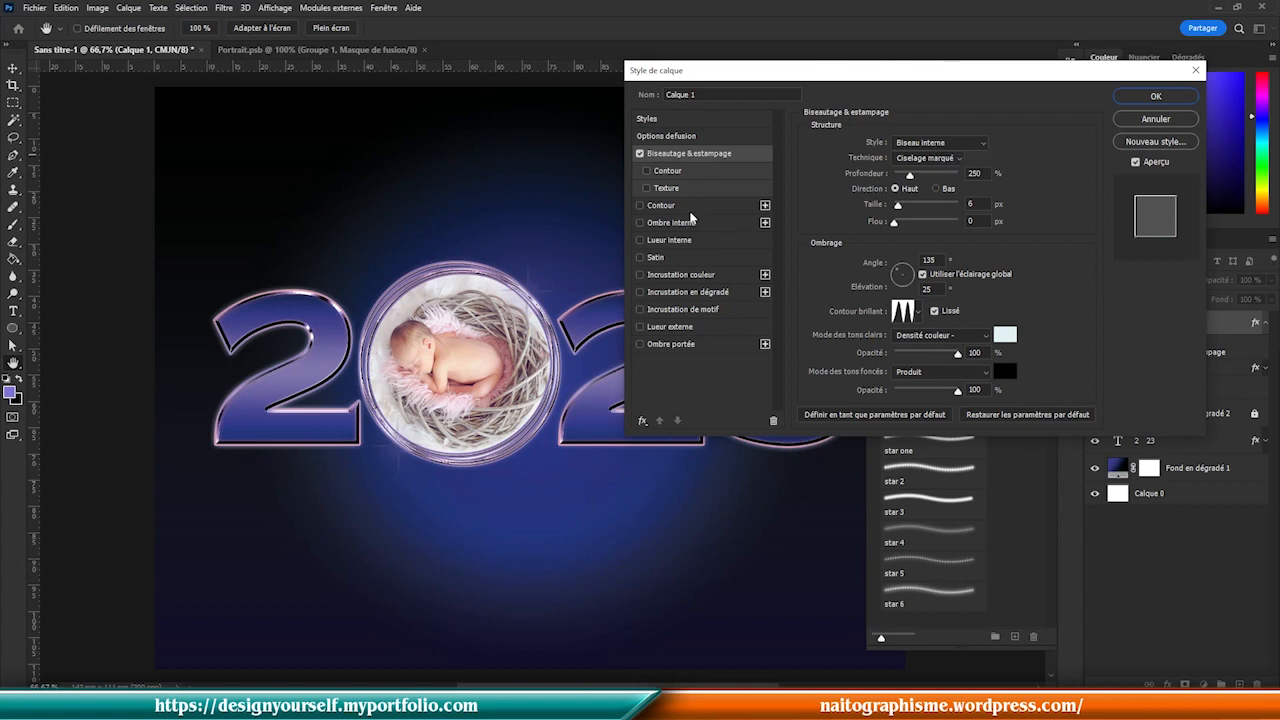
{"action": "left_click", "coordinate": [678, 224]}
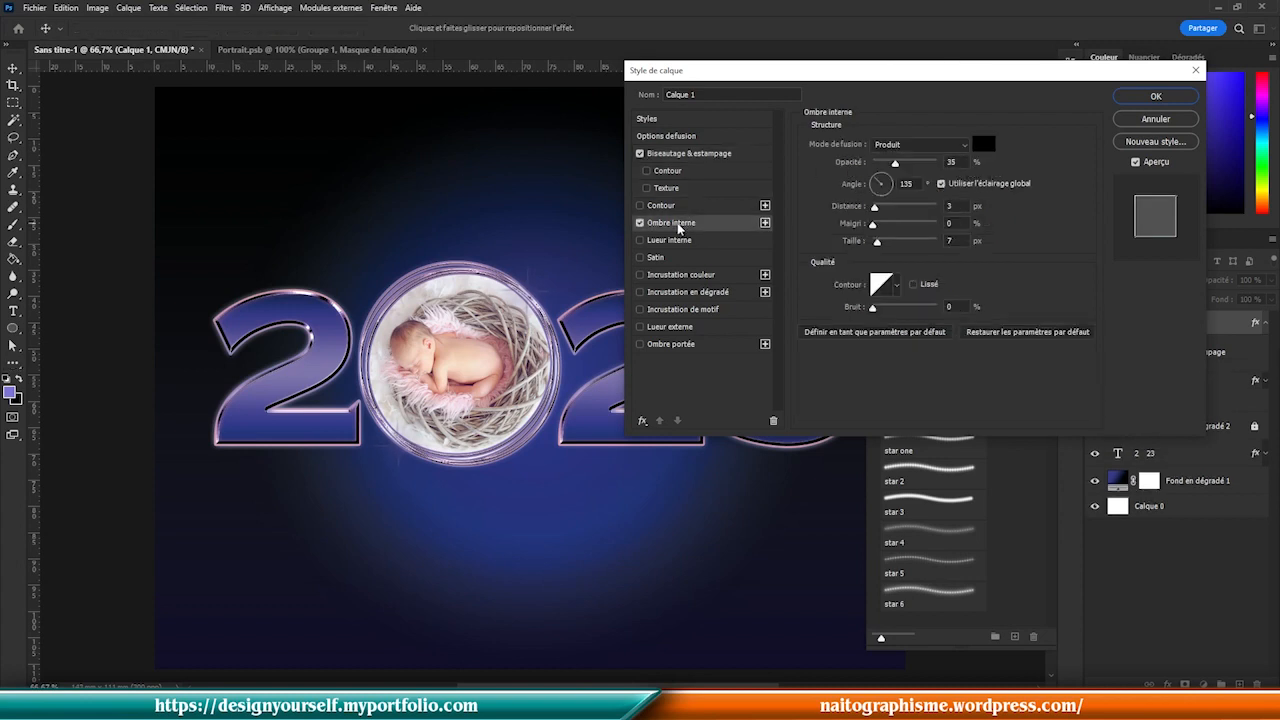
{"action": "left_click", "coordinate": [640, 223]}
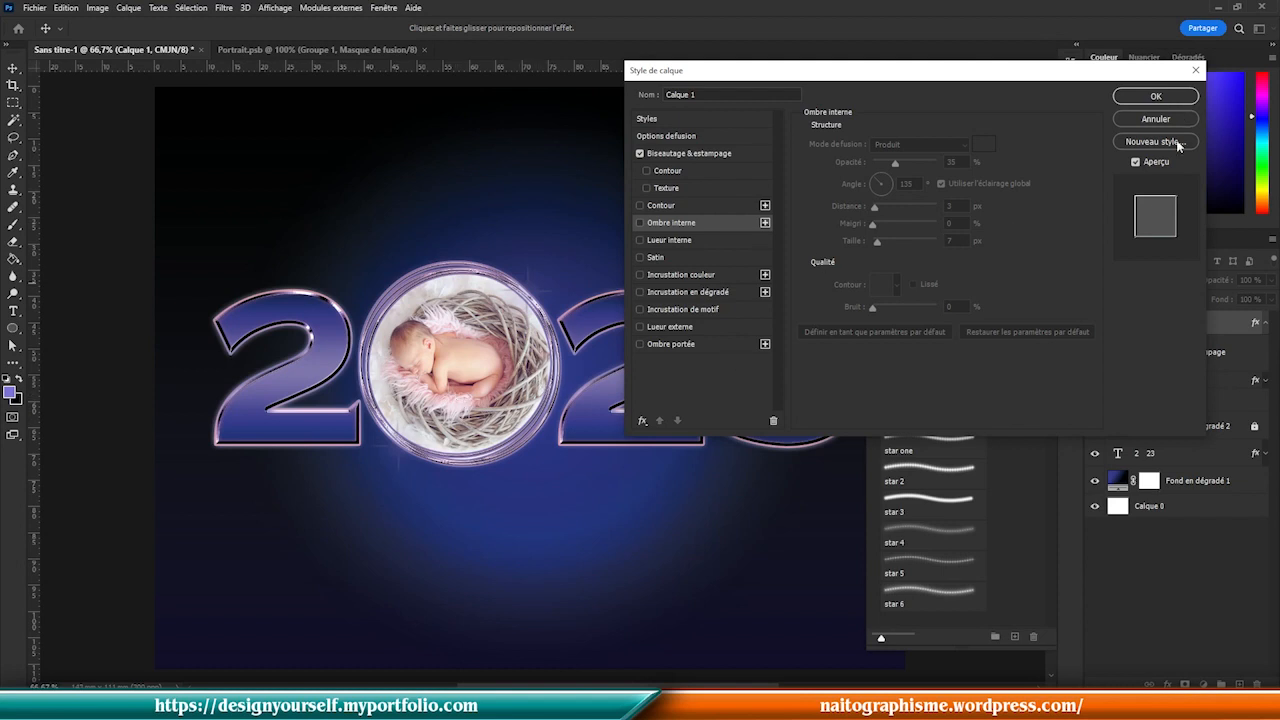
{"action": "left_click", "coordinate": [640, 240]}
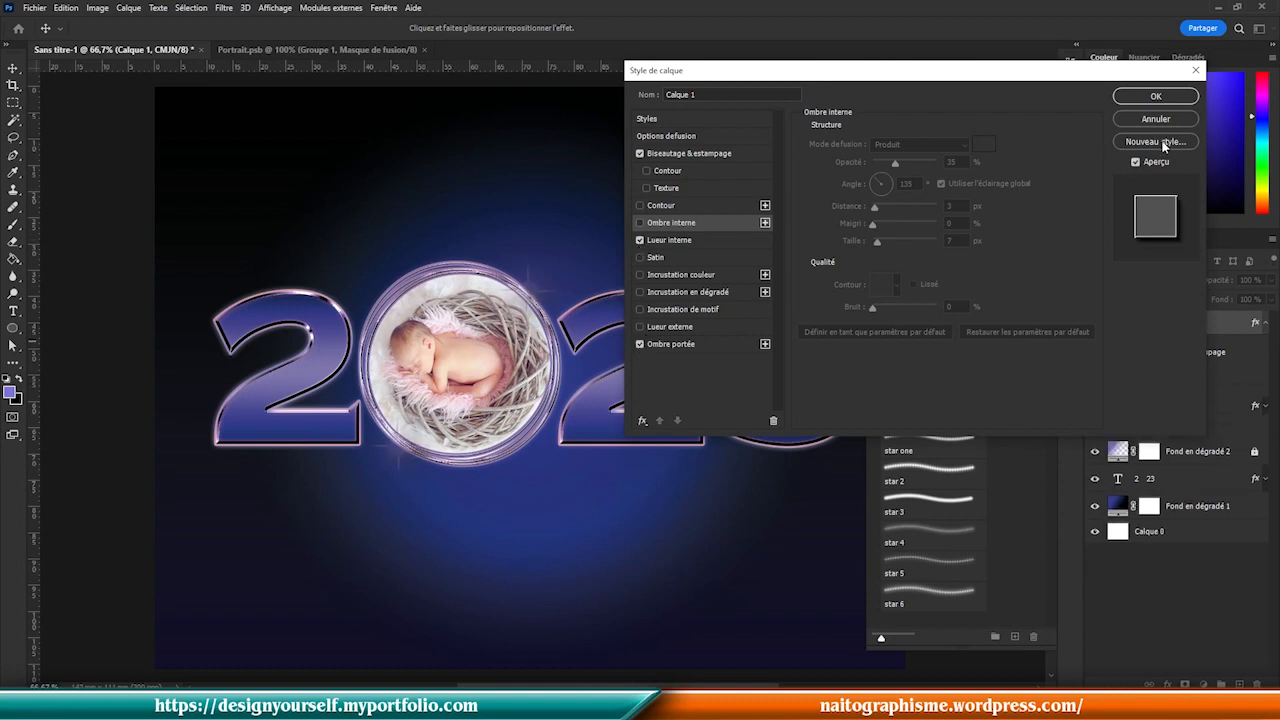
{"action": "left_click", "coordinate": [1157, 98]}
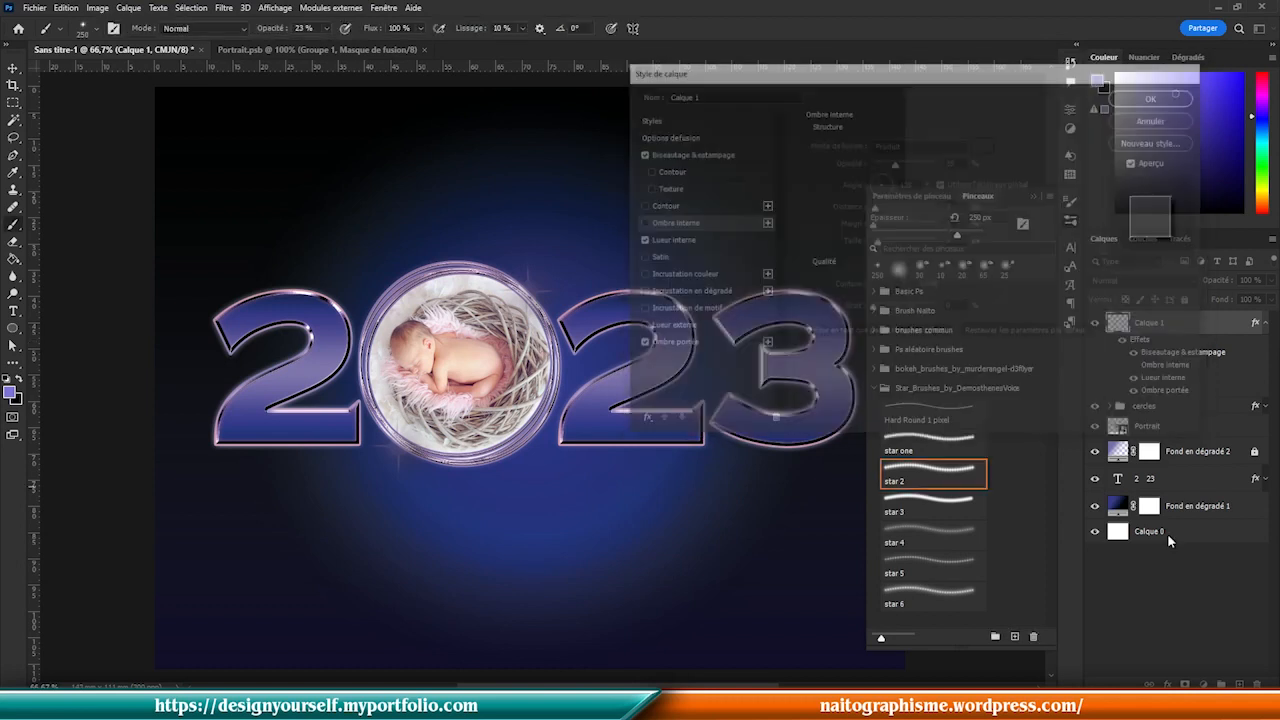
- Try the pasted layer style on Calque 1 with individual effects such as Contour hidden, and clear the whole style
{"action": "right_click", "coordinate": [1172, 330]}
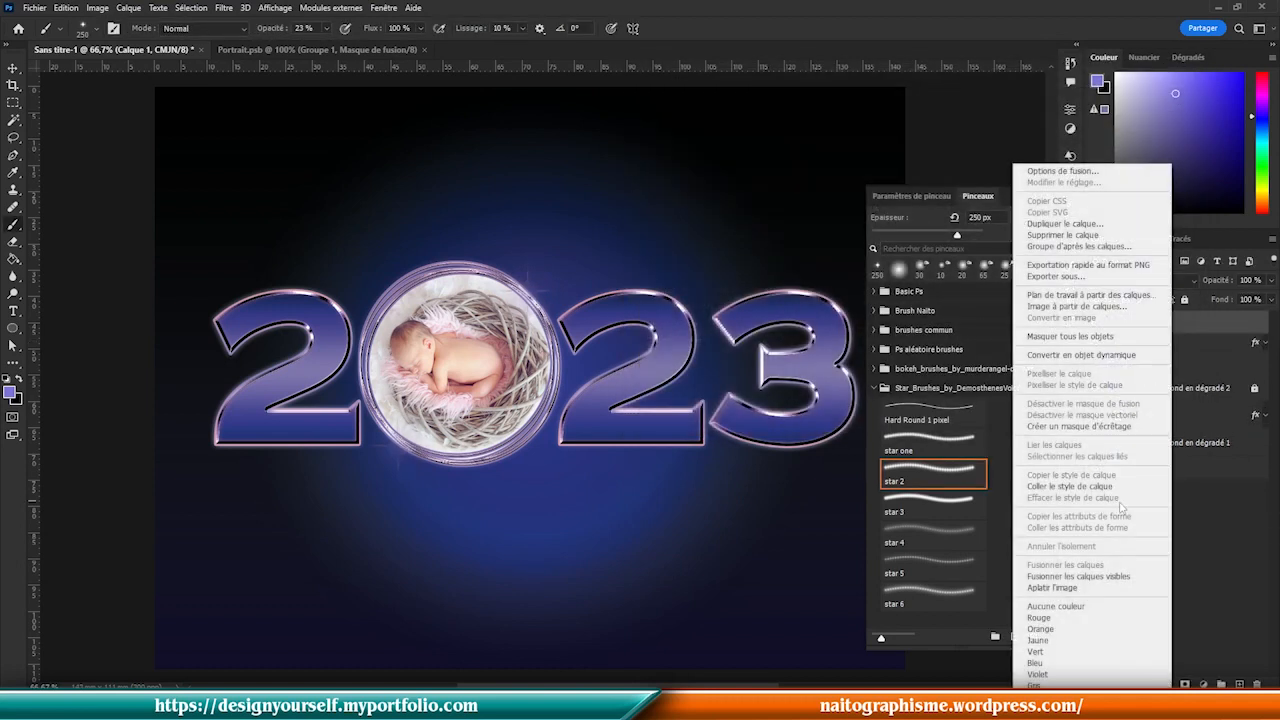
{"action": "left_click", "coordinate": [1055, 486]}
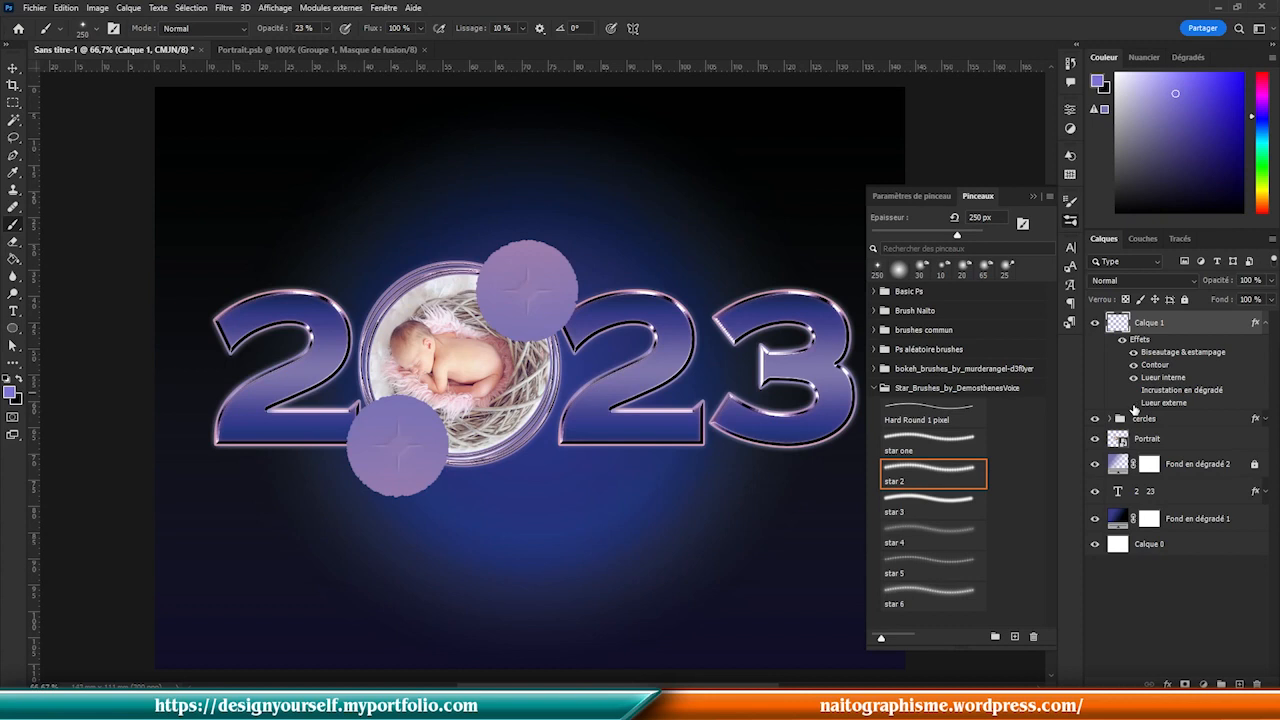
{"action": "left_click", "coordinate": [1133, 378]}
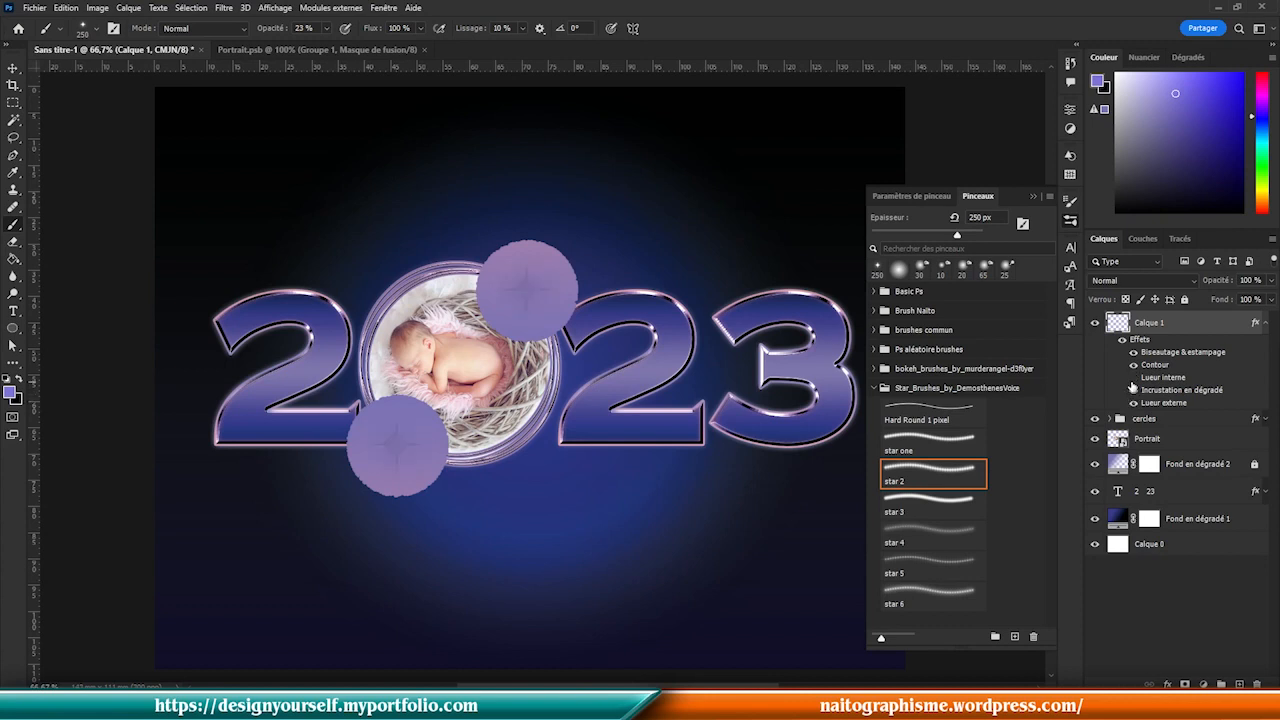
{"action": "left_click", "coordinate": [1133, 366]}
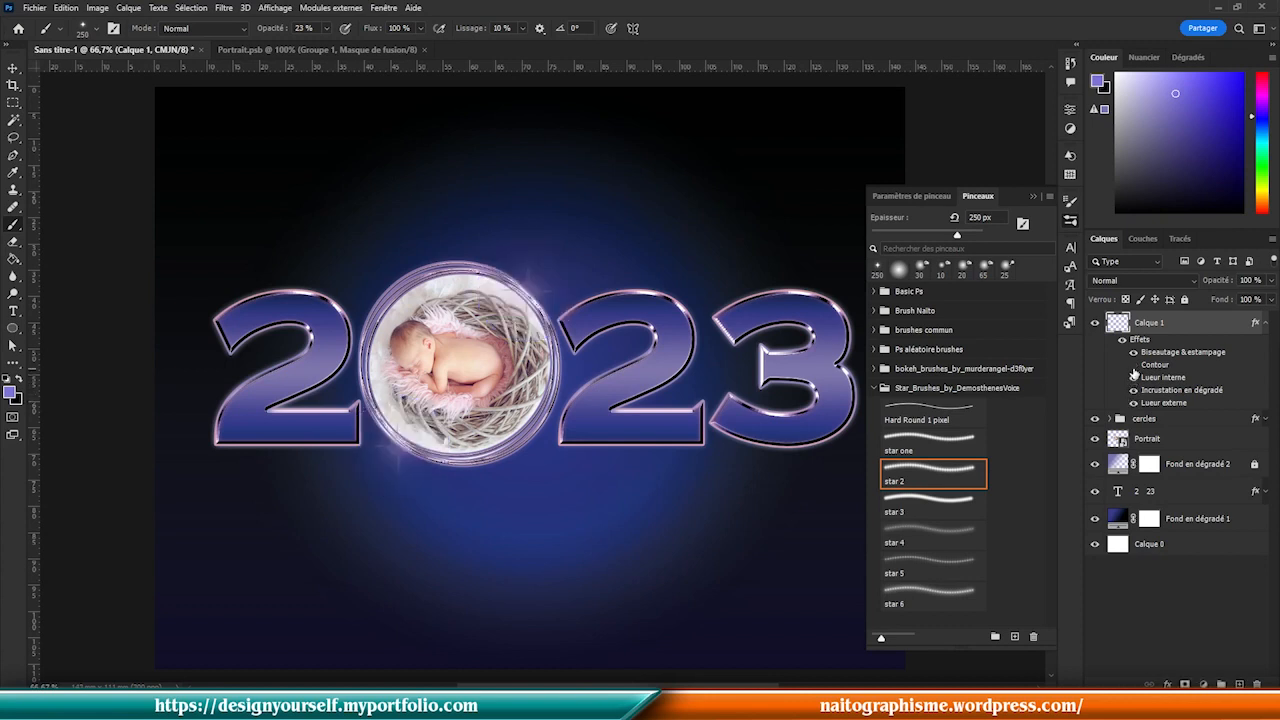
{"action": "right_click", "coordinate": [1226, 328]}
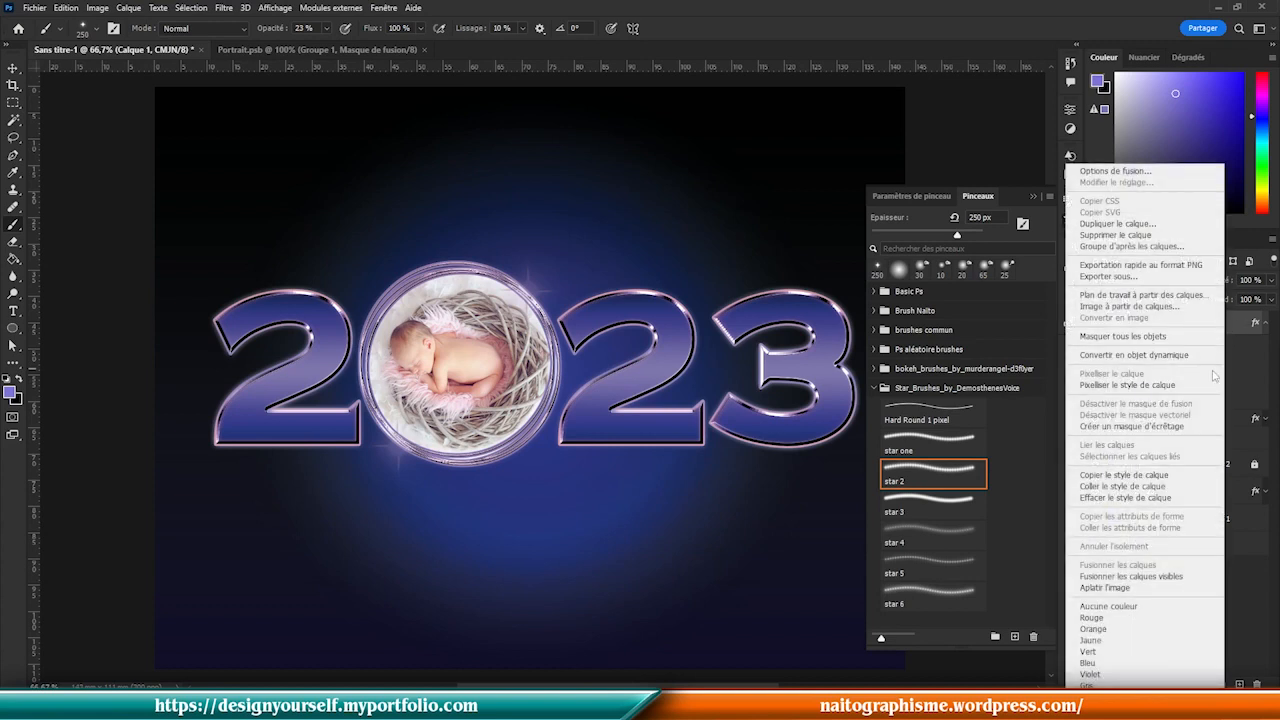
{"action": "left_click", "coordinate": [1153, 498]}
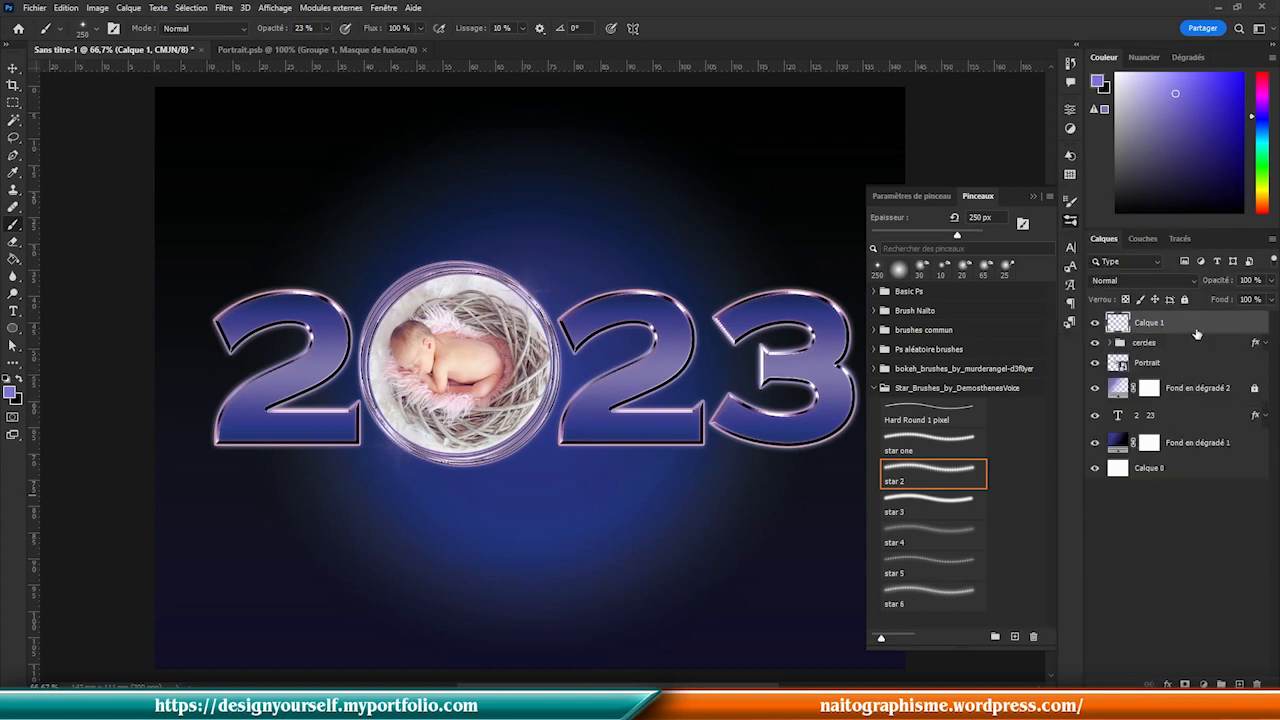
- Set the foreground colour to white and stamp a 250 px star 2 sparkle on the ring's upper-right edge, keeping Normal blending
{"action": "left_click", "coordinate": [1122, 83]}
{"action": "left_click", "coordinate": [1137, 279]}
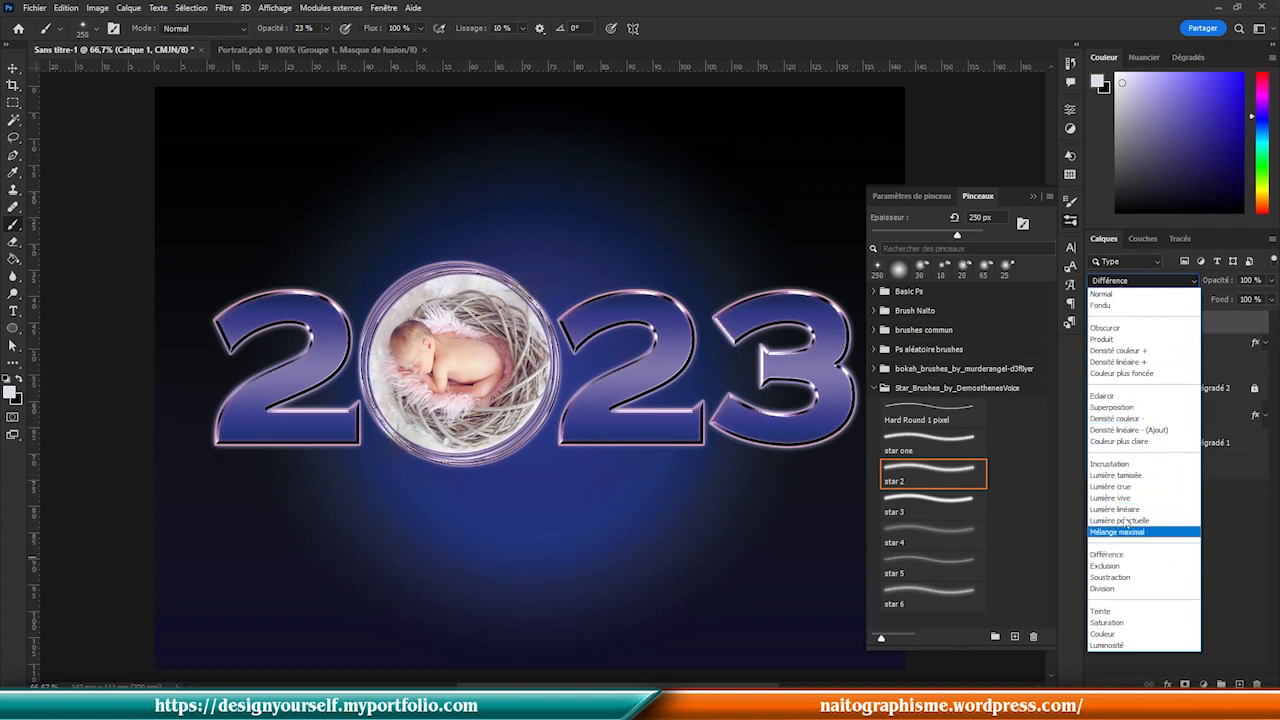
{"action": "left_click", "coordinate": [1110, 294]}
{"action": "left_click_drag", "start_coordinate": [1139, 86], "coordinate": [1081, 52]}
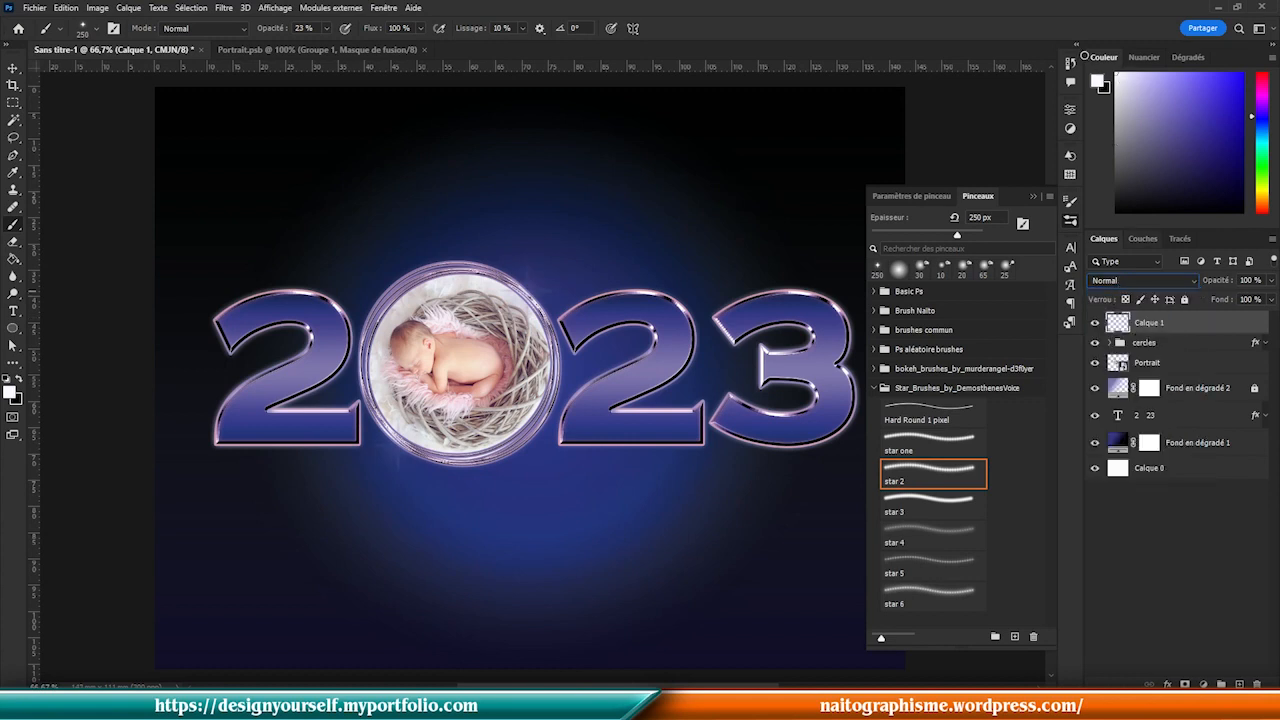
{"action": "left_click", "coordinate": [524, 286]}
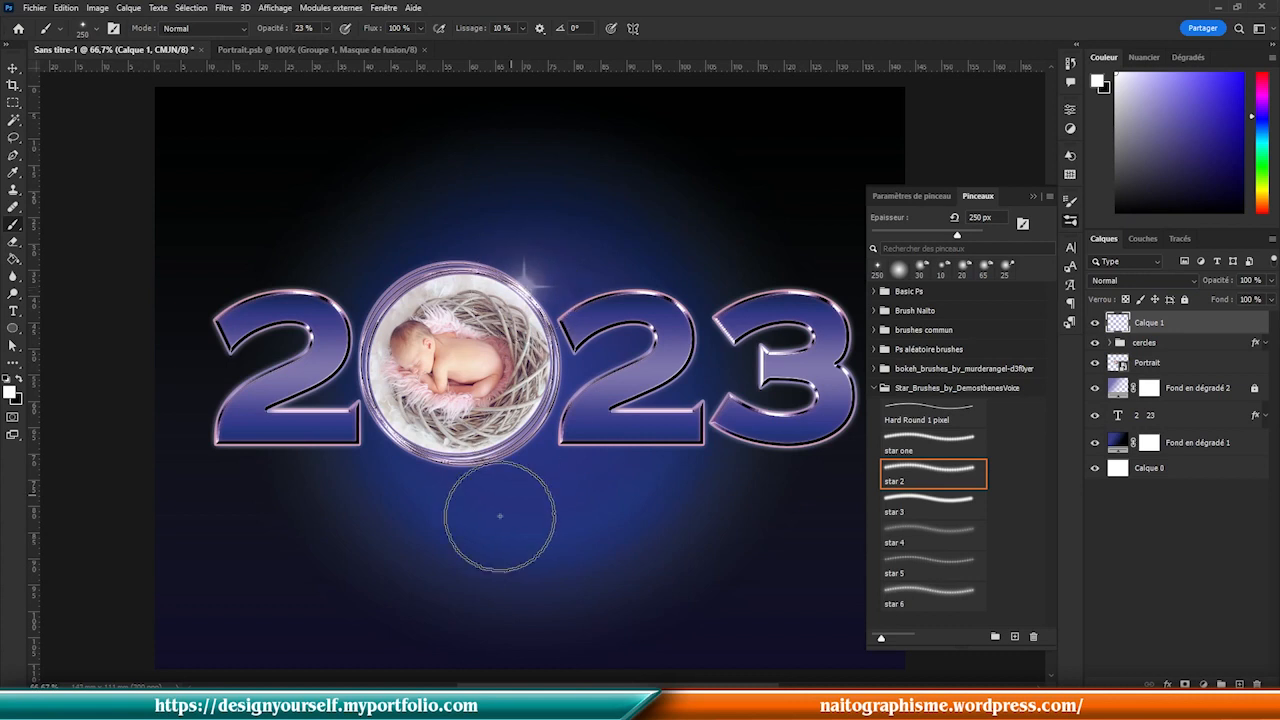
- Try a 200 px star 3 sparkle on the ring's lower-left edge
{"action": "left_click", "coordinate": [962, 507]}
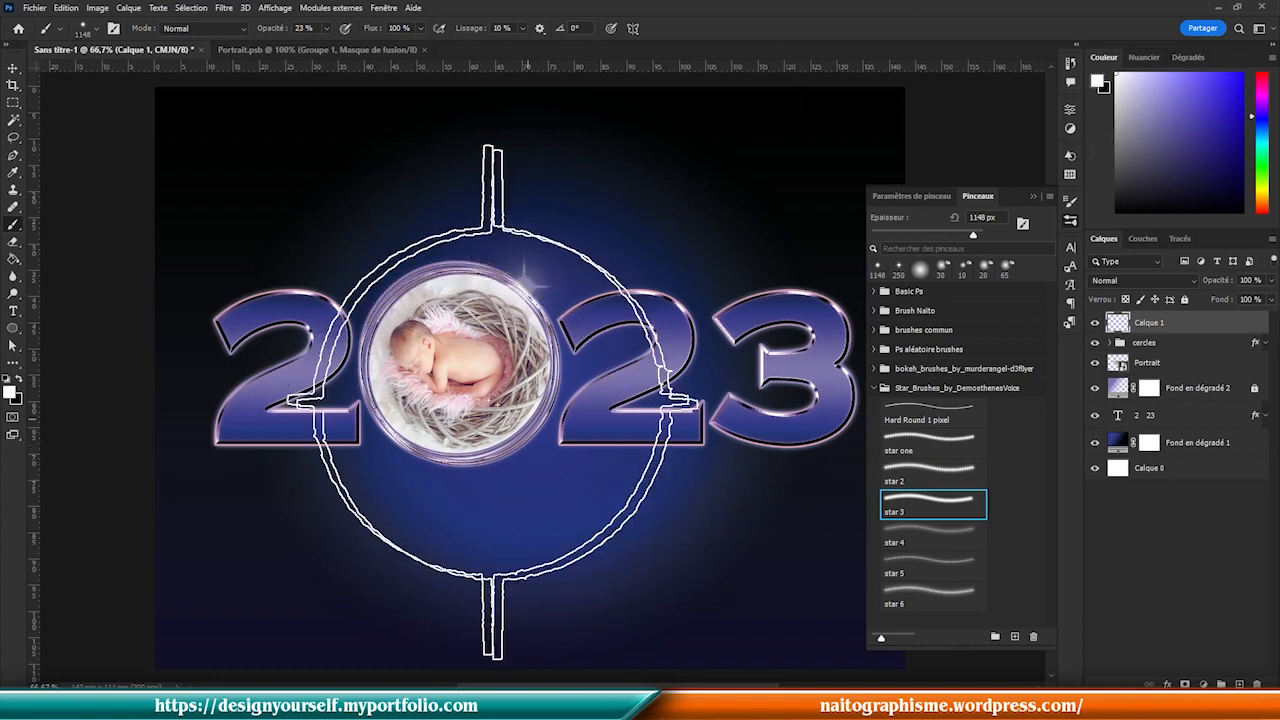
{"action": "key", "text": "bracketleft"}
{"action": "key", "text": "bracketleft"}
{"action": "key", "text": "bracketleft"}
{"action": "key", "text": "bracketleft"}
{"action": "key", "text": "bracketleft"}
{"action": "key", "text": "bracketleft"}
{"action": "key", "text": "bracketleft"}
{"action": "key", "text": "bracketleft"}
{"action": "key", "text": "bracketleft"}
{"action": "key", "text": "bracketleft"}
{"action": "key", "text": "bracketleft"}
{"action": "key", "text": "bracketleft"}
{"action": "key", "text": "bracketleft"}
{"action": "key", "text": "bracketright"}
{"action": "key", "text": "bracketright"}
{"action": "left_click", "coordinate": [396, 446]}
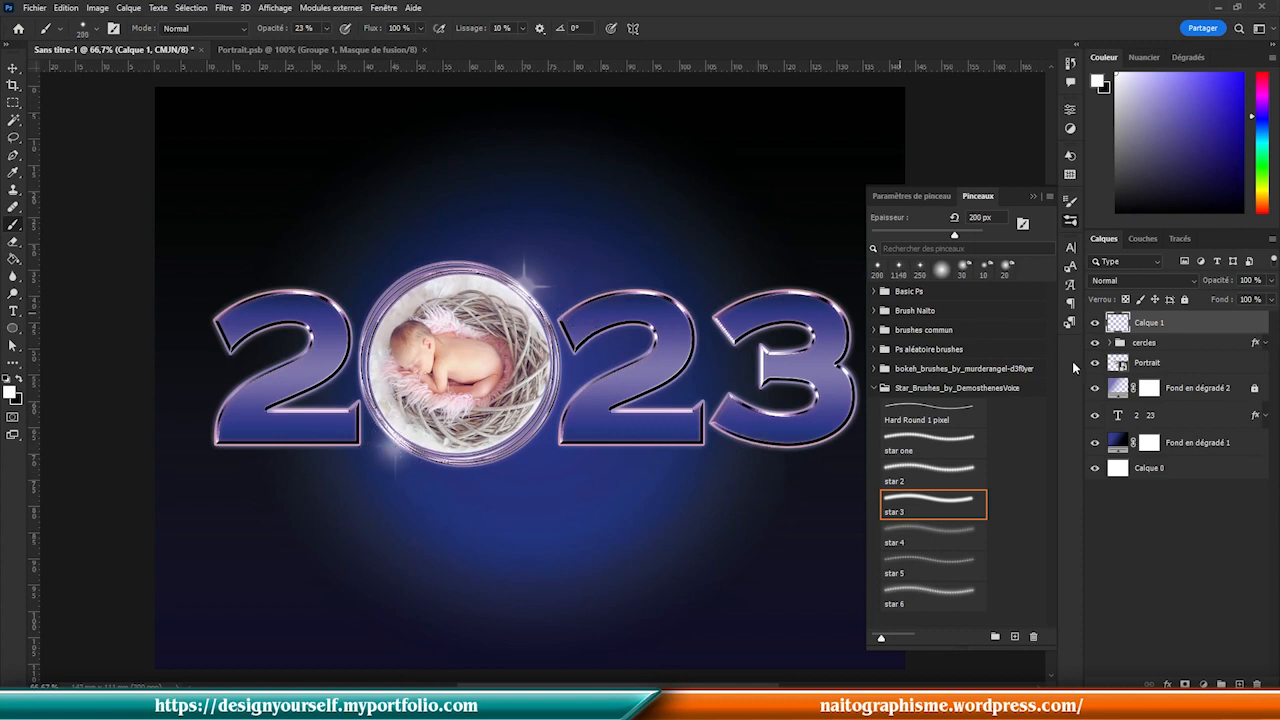
- Try a 1148 px star 5 sparkle below the ring, and undo the sparkle stamps made so far
{"action": "left_click", "coordinate": [952, 568]}
{"action": "left_click", "coordinate": [516, 480]}
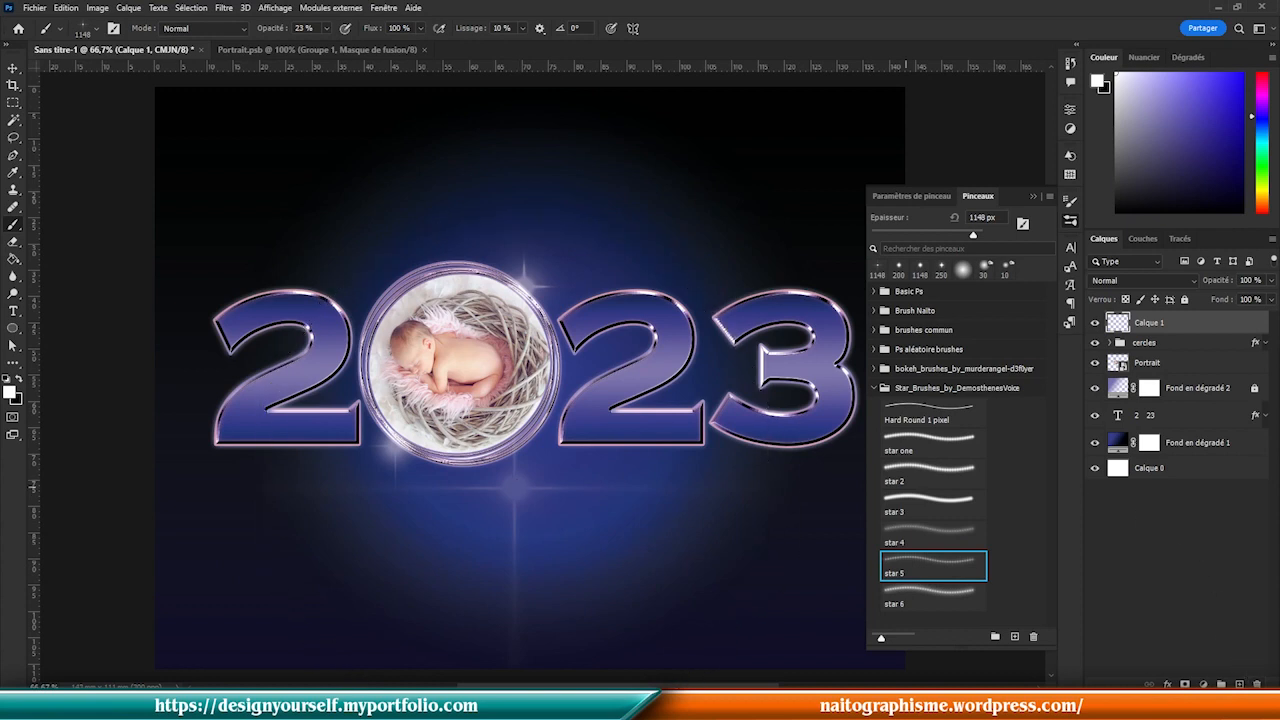
{"action": "key", "text": "ctrl+z"}
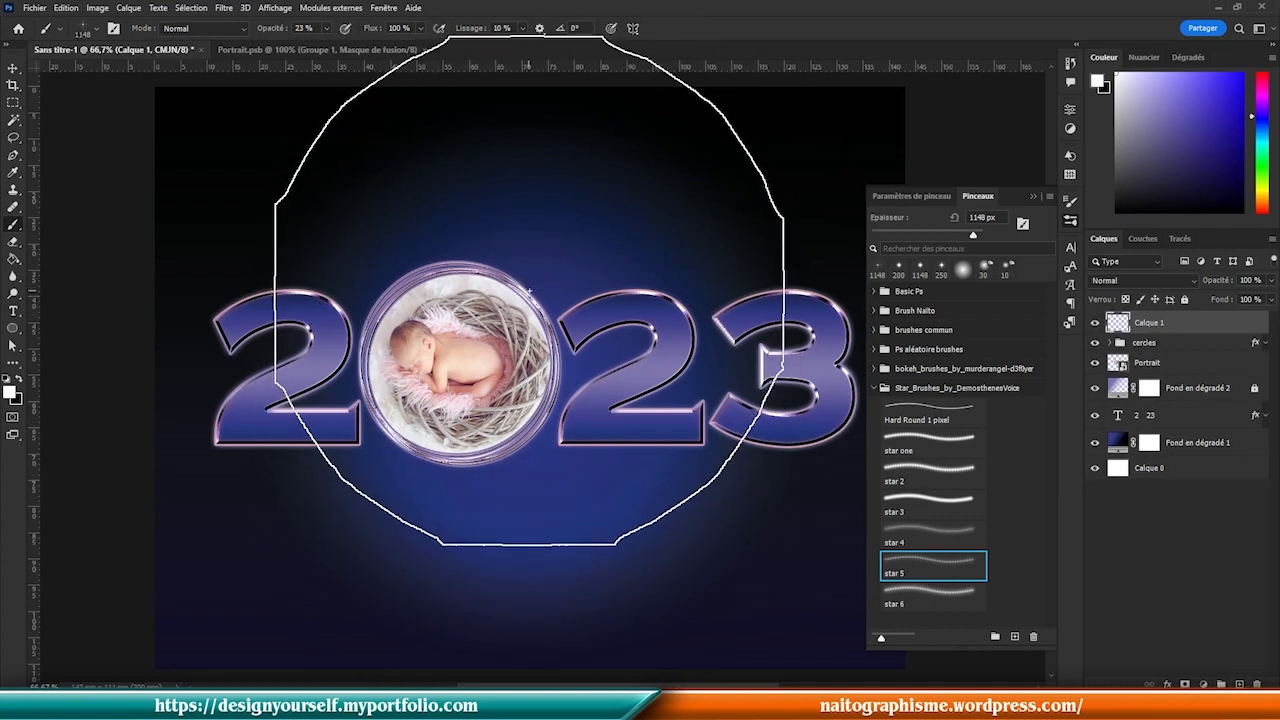
- Stamp a 500 px star 5 sparkle on the ring's upper-right edge
{"action": "key", "text": "bracketleft"}
{"action": "key", "text": "bracketleft"}
{"action": "key", "text": "bracketleft"}
{"action": "key", "text": "bracketleft"}
{"action": "key", "text": "bracketleft"}
{"action": "key", "text": "bracketleft"}
{"action": "left_click", "coordinate": [533, 296]}
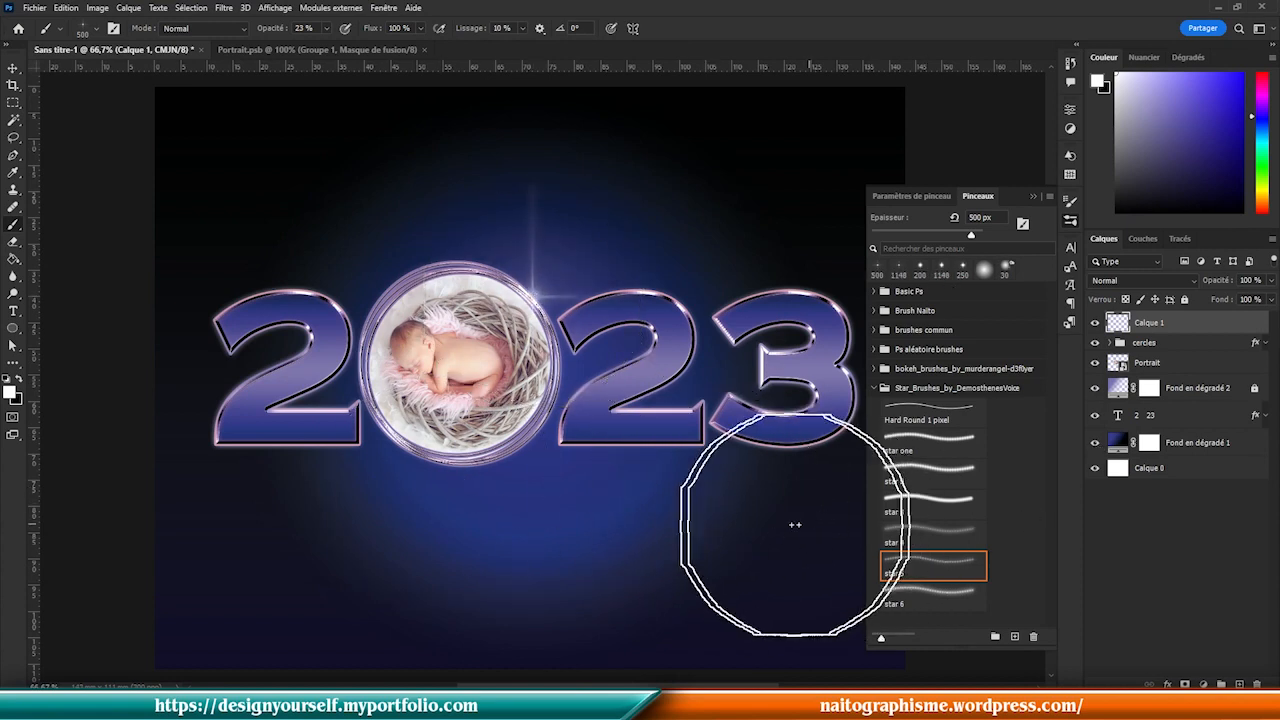
- Stamp a 250 px star 5 sparkle on the ring's lower-left edge
{"action": "key", "text": "bracketleft"}
{"action": "key", "text": "bracketleft"}
{"action": "key", "text": "bracketleft"}
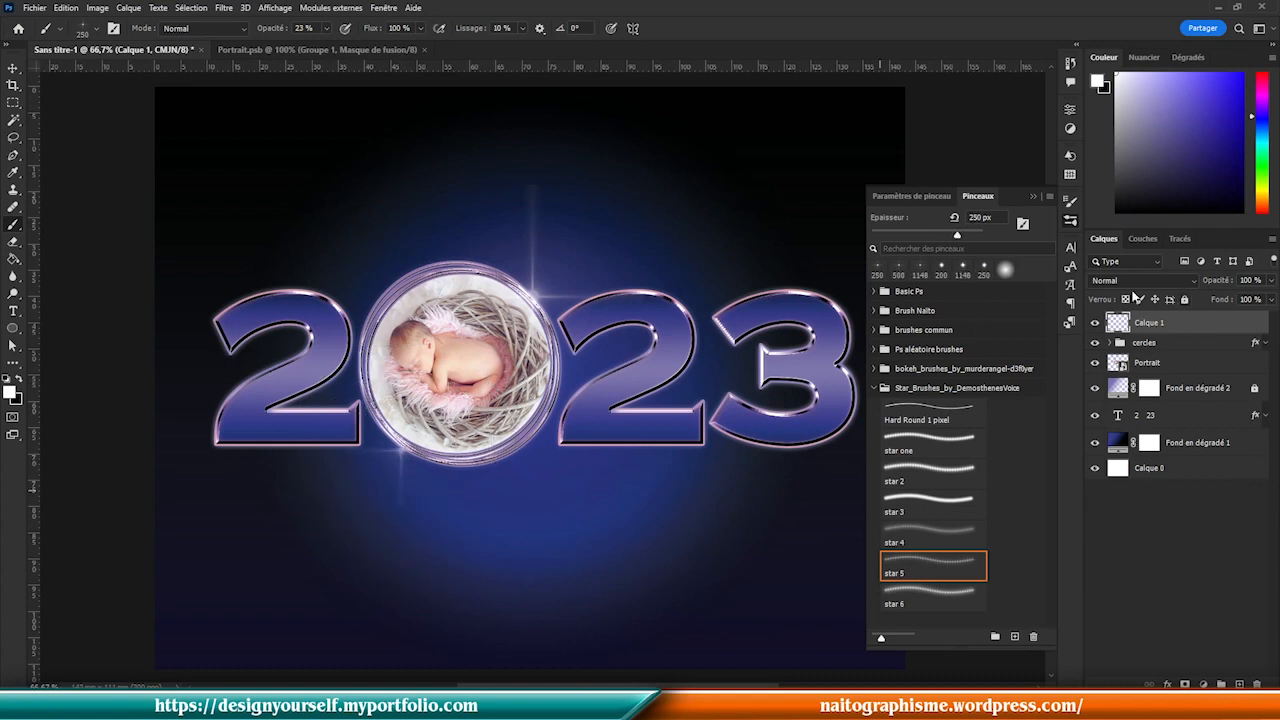
- Set the blending mode of the sparkle layer Calque 1 to Eclaircir, and put the brush list away
{"action": "left_click", "coordinate": [1134, 282]}
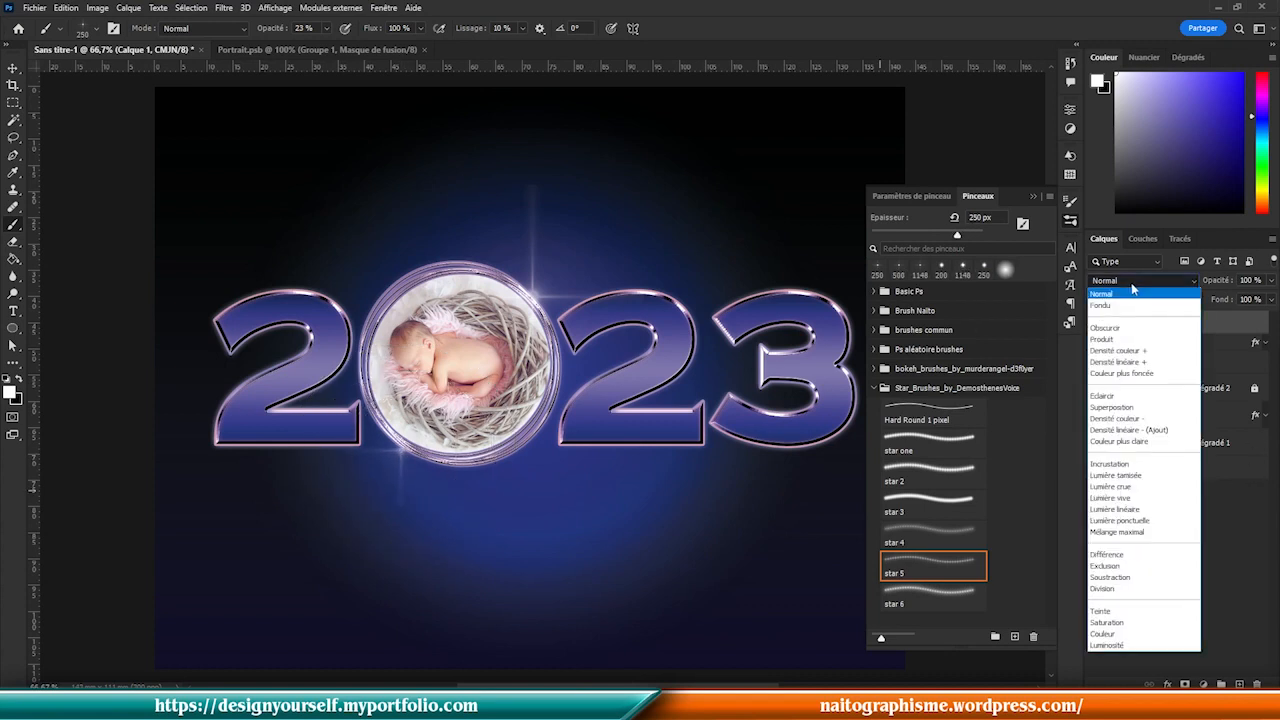
{"action": "left_click", "coordinate": [1126, 397]}
{"action": "left_click", "coordinate": [1070, 222]}
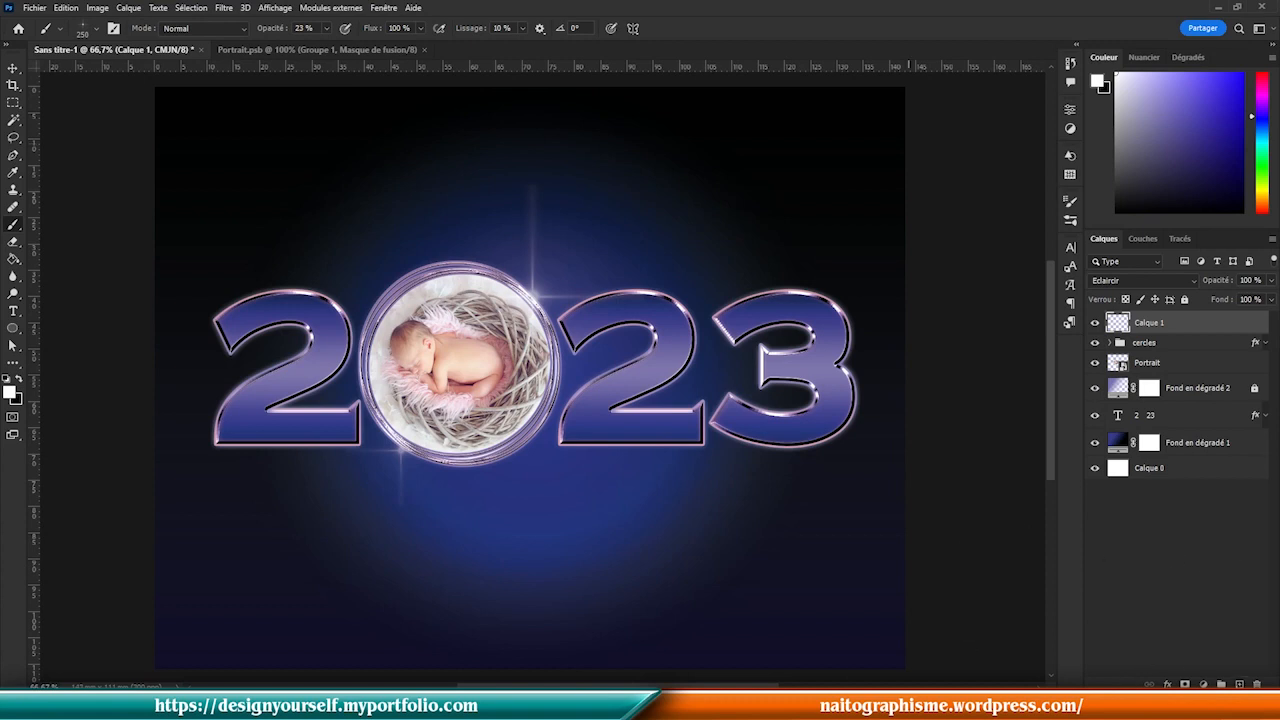
- Add a new empty layer above Calque 1 and rename Calque 1 as étoile
{"action": "key", "text": "ctrl+shift+alt+n"}
{"action": "double_click", "coordinate": [1150, 345]}
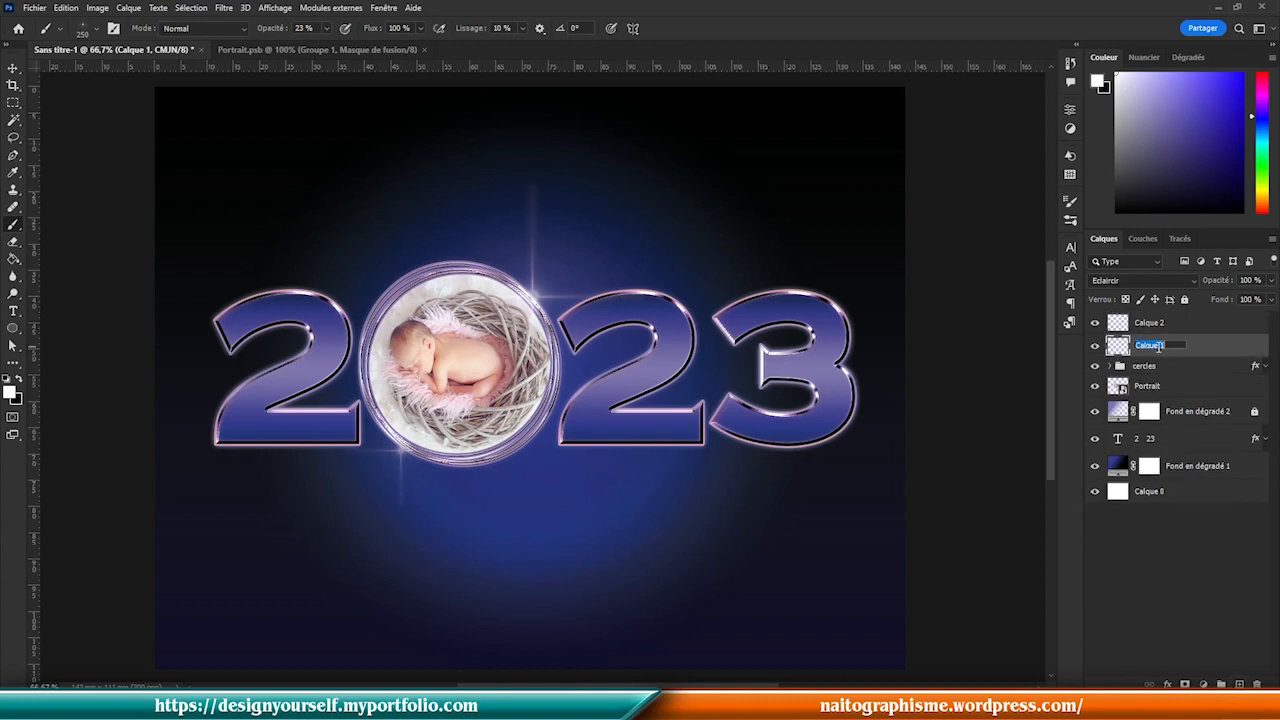
{"action": "type", "text": "étoile"}
{"action": "key", "text": "Return"}
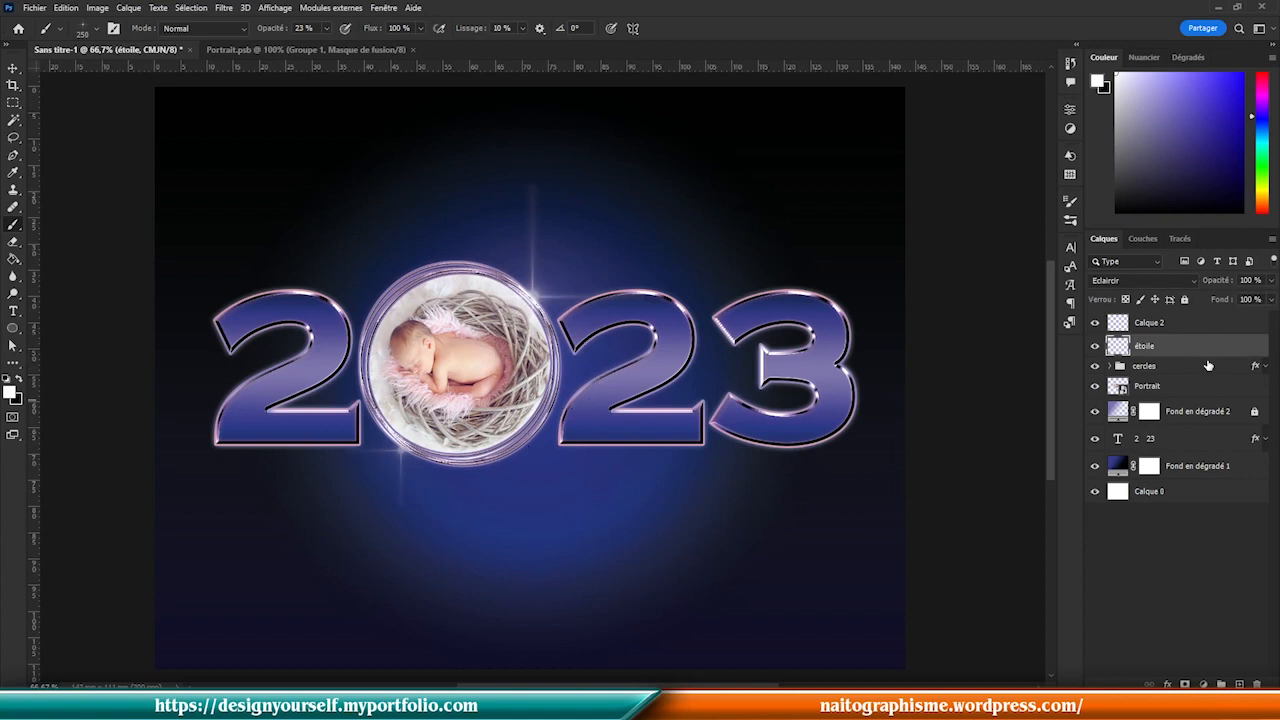
- Link the étoile, cercles and Portrait layers together
{"action": "left_click", "coordinate": [1210, 374], "text": "ctrl"}
{"action": "right_click", "coordinate": [1205, 381]}
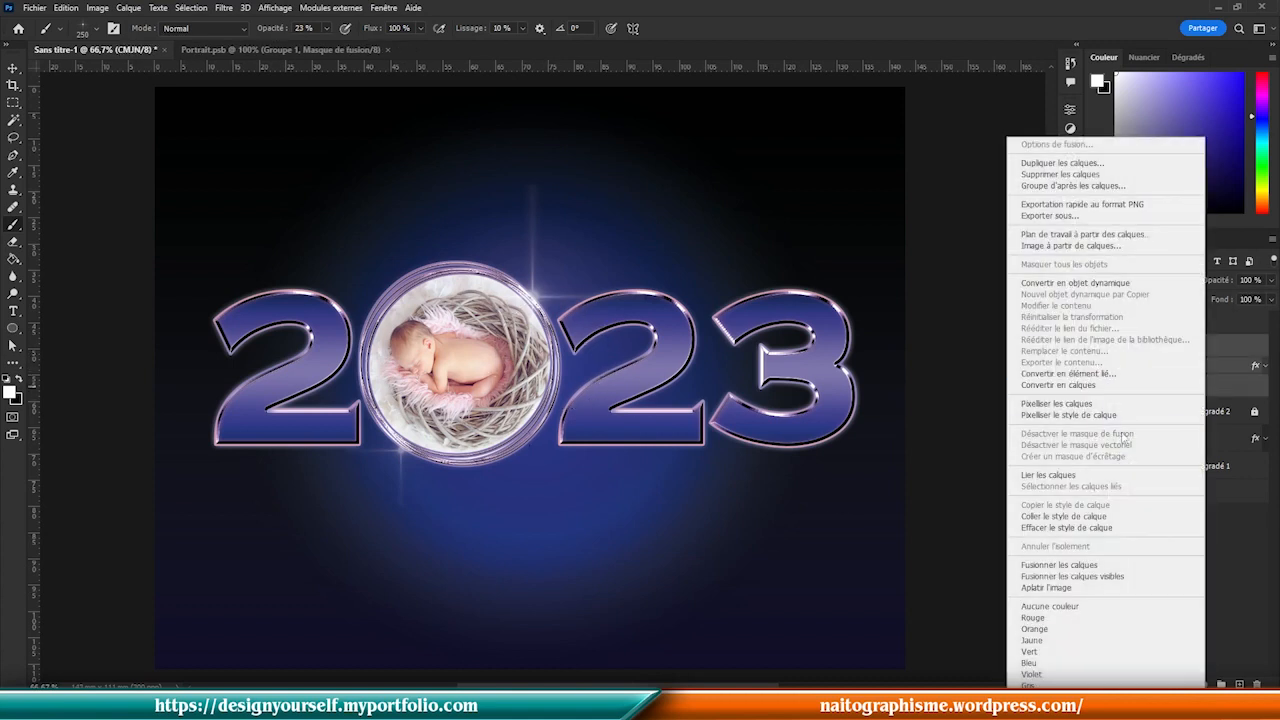
{"action": "left_click", "coordinate": [1111, 479]}
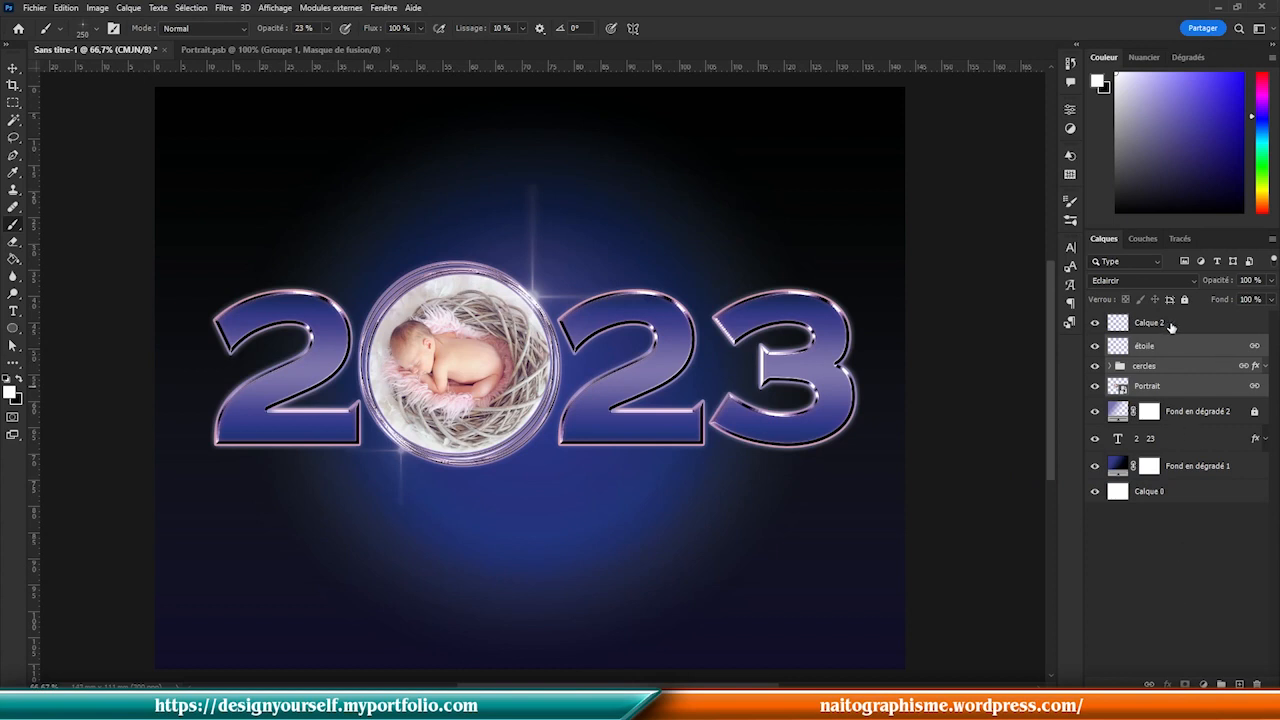
- Move Calque 2 to just above Fond en dégradé 1 and rename it stars
{"action": "left_click_drag", "start_coordinate": [1175, 329], "coordinate": [1192, 447]}
{"action": "double_click", "coordinate": [1150, 440]}
{"action": "type", "text": "e"}
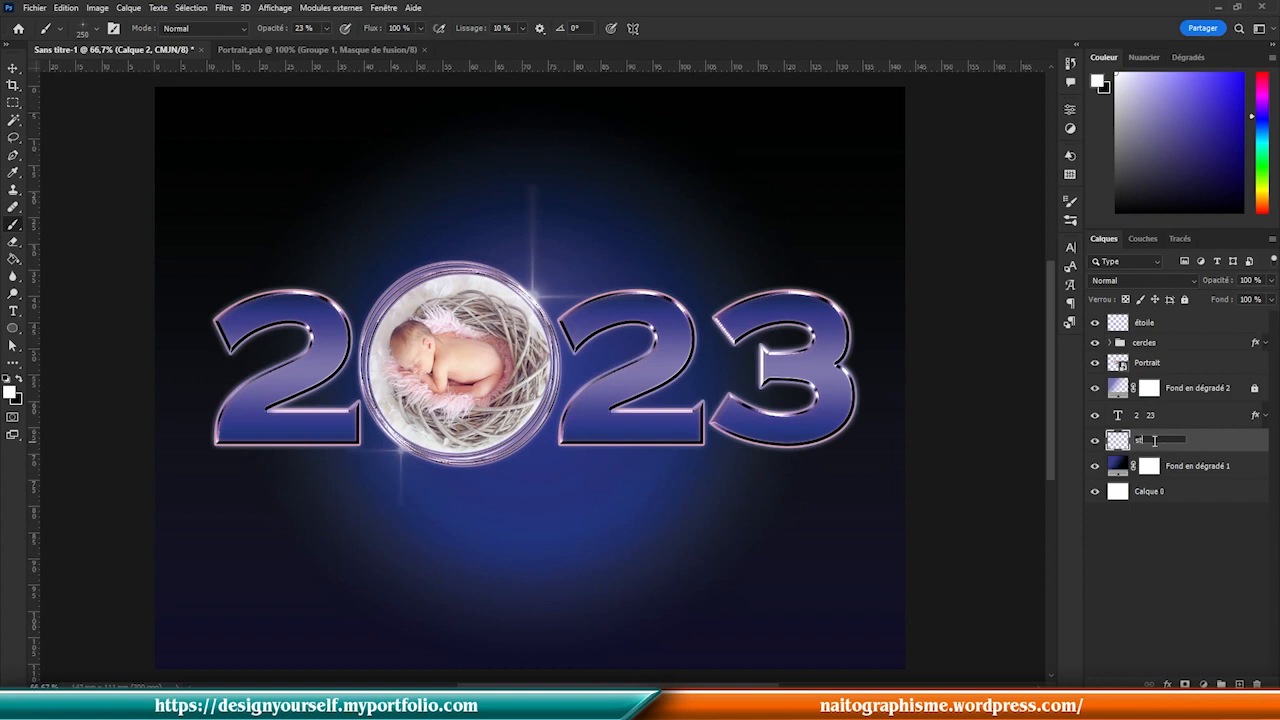
{"action": "type", "text": "tars"}
{"action": "key", "text": "Return"}
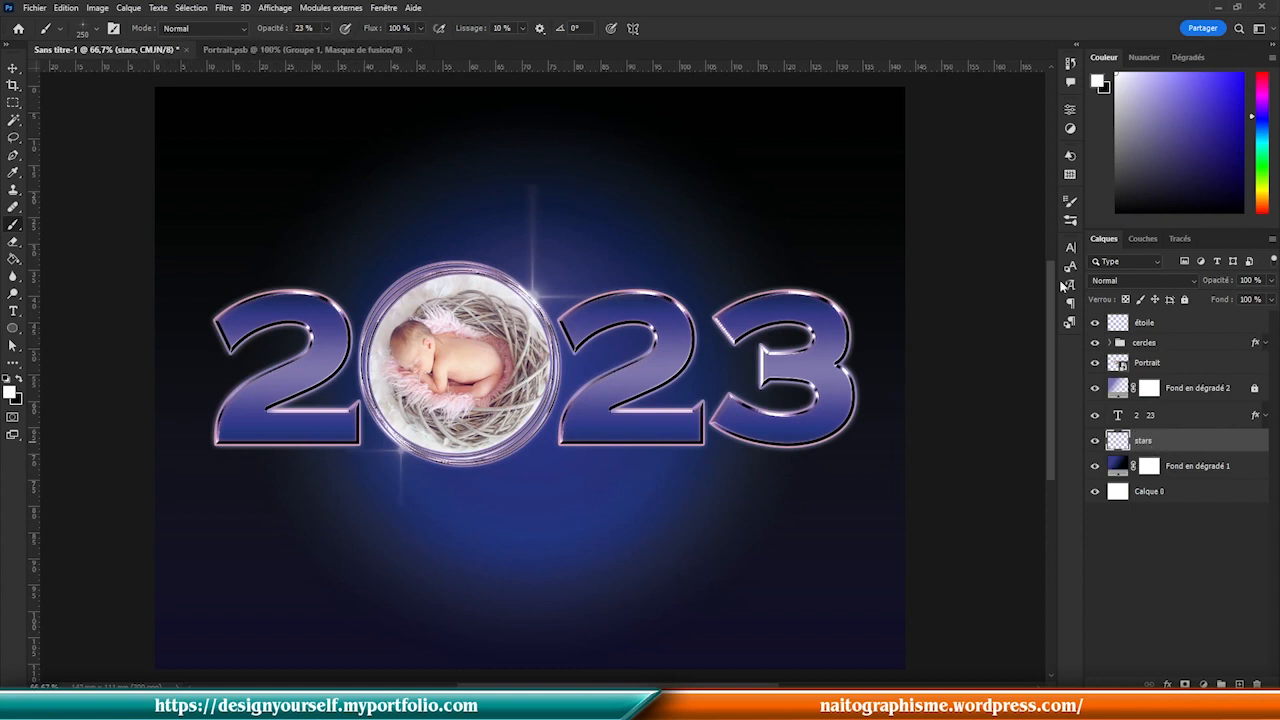
- Try 1148 px star 3 and star one stamps below the digits on the stars layer, undoing each
{"action": "left_click", "coordinate": [1070, 224]}
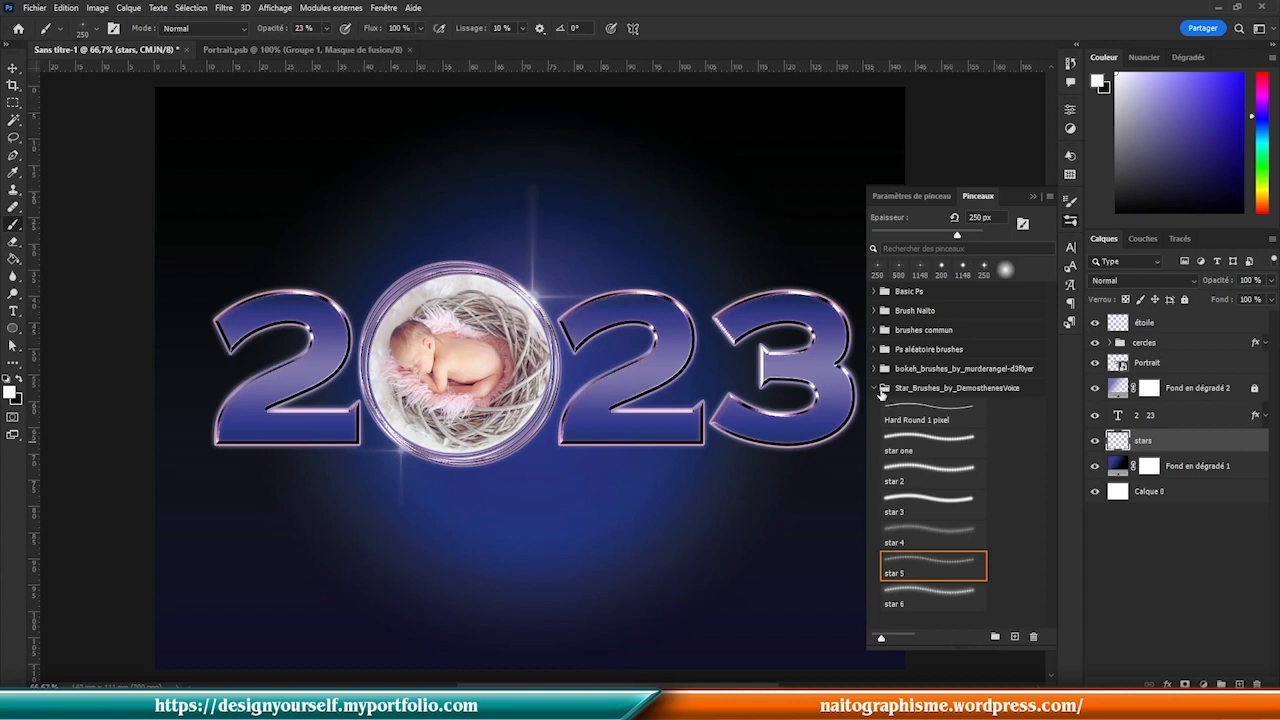
{"action": "left_click", "coordinate": [945, 540]}
{"action": "left_click", "coordinate": [944, 496]}
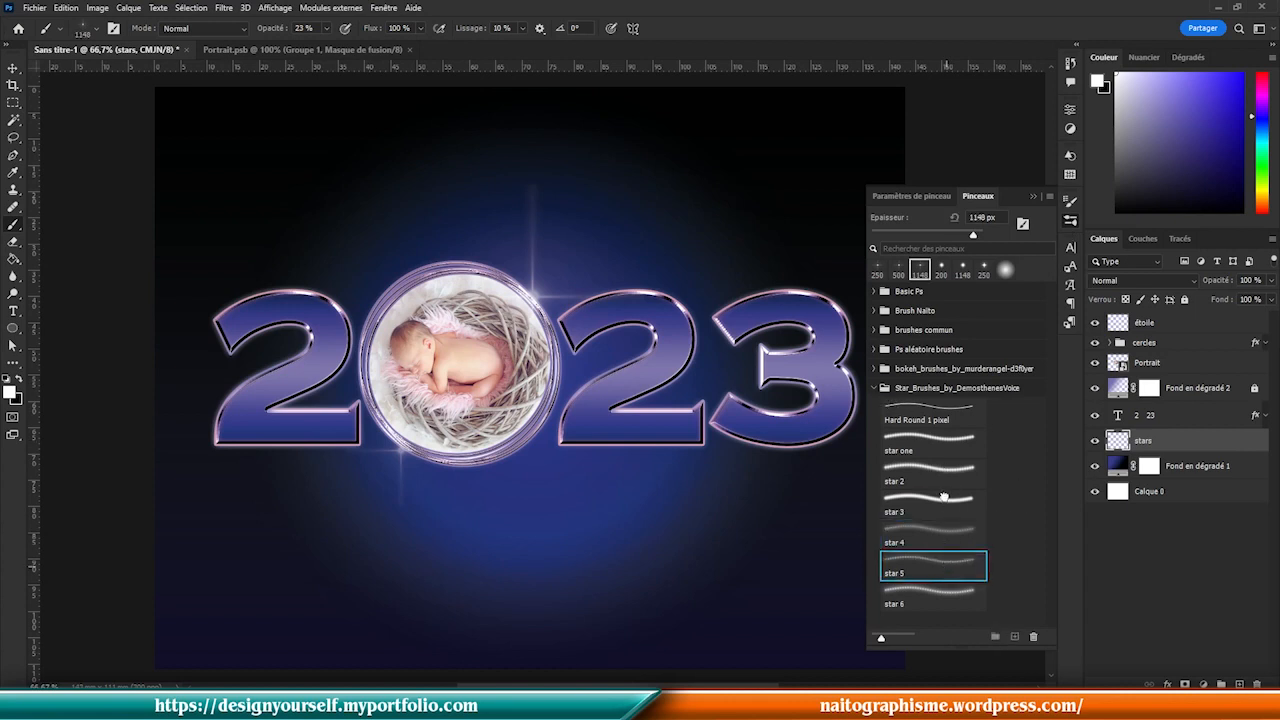
{"action": "left_click", "coordinate": [670, 490]}
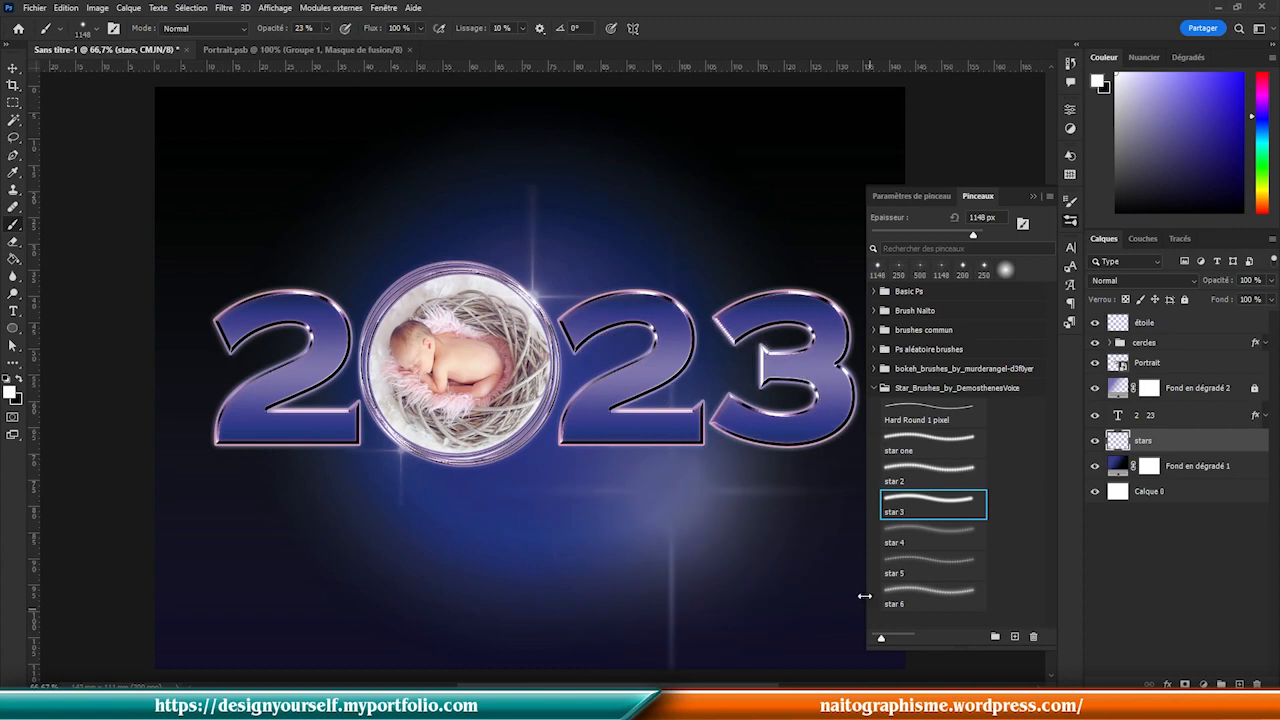
{"action": "key", "text": "ctrl+z"}
{"action": "left_click", "coordinate": [940, 436]}
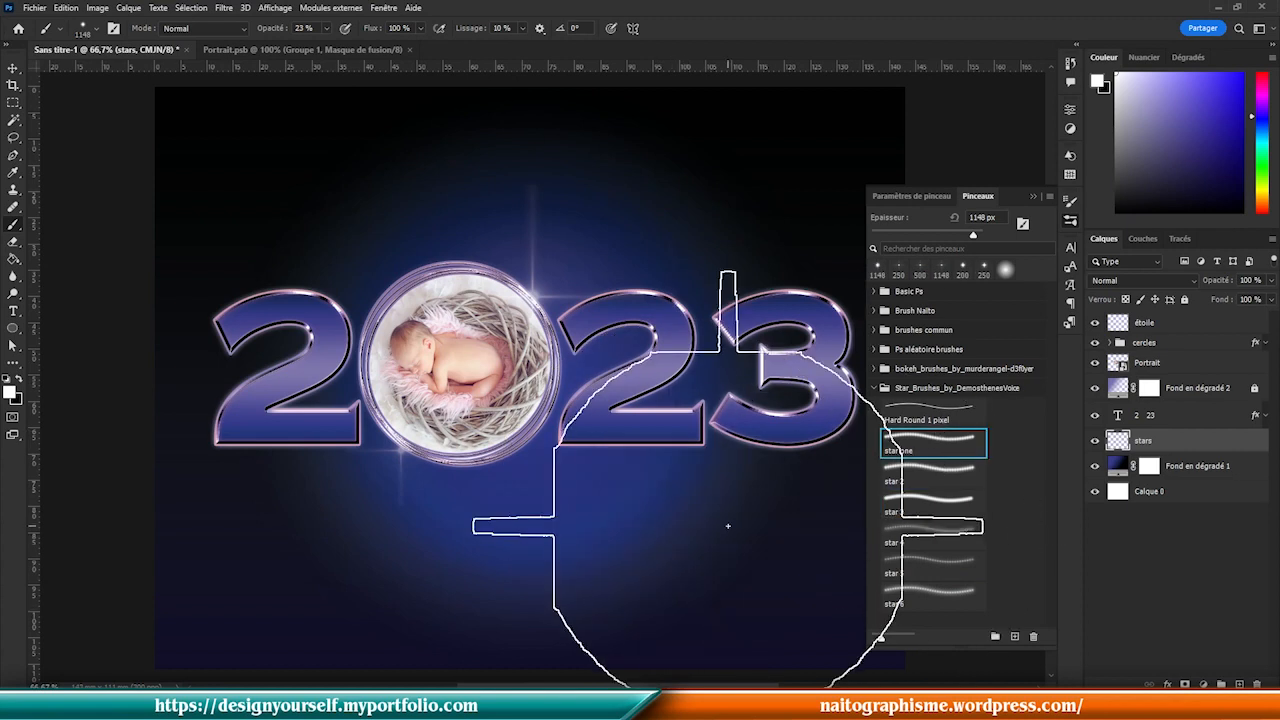
{"action": "left_click", "coordinate": [733, 528]}
{"action": "key", "text": "ctrl+z"}
- Choose the star 6 brush at 1148 px, test one stamp below the digits and undo it
{"action": "left_click", "coordinate": [957, 602]}
{"action": "left_click", "coordinate": [691, 585]}
{"action": "key", "text": "ctrl+z"}
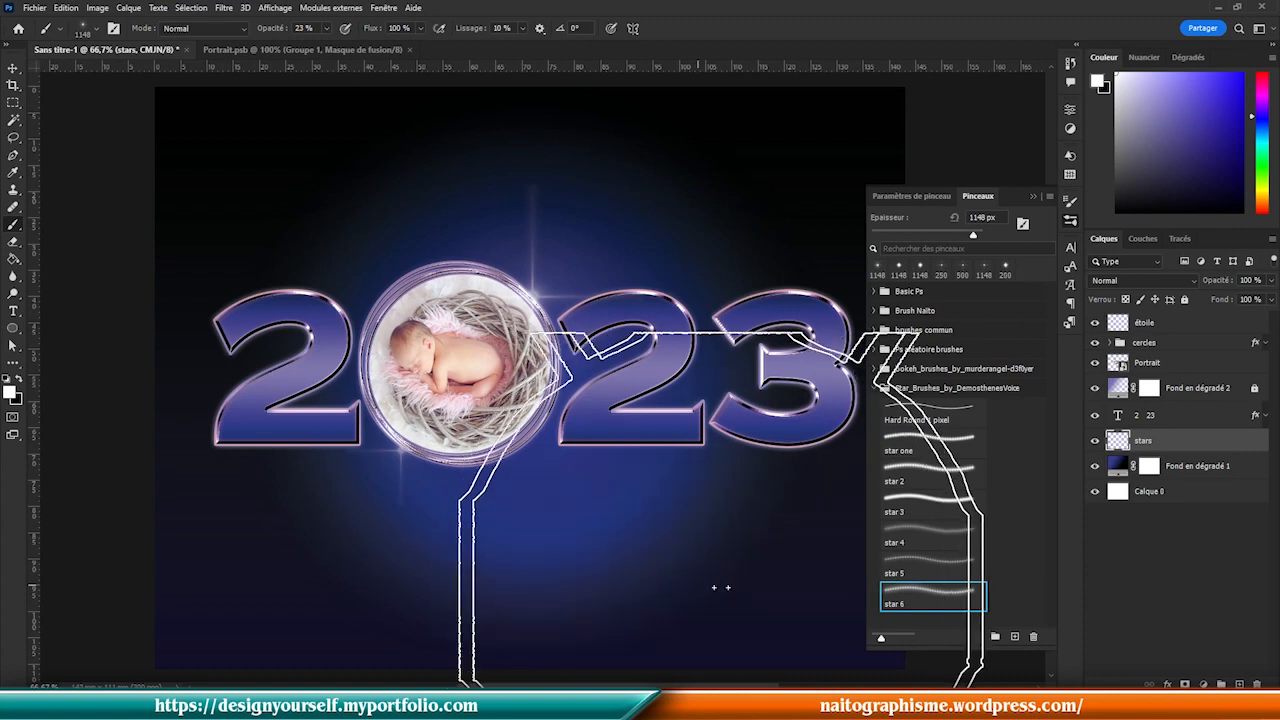
- Enable the brush's shape dynamics with 64% size jitter controlled by pen pressure and a 51% minimum diameter
{"action": "left_click", "coordinate": [1071, 205]}
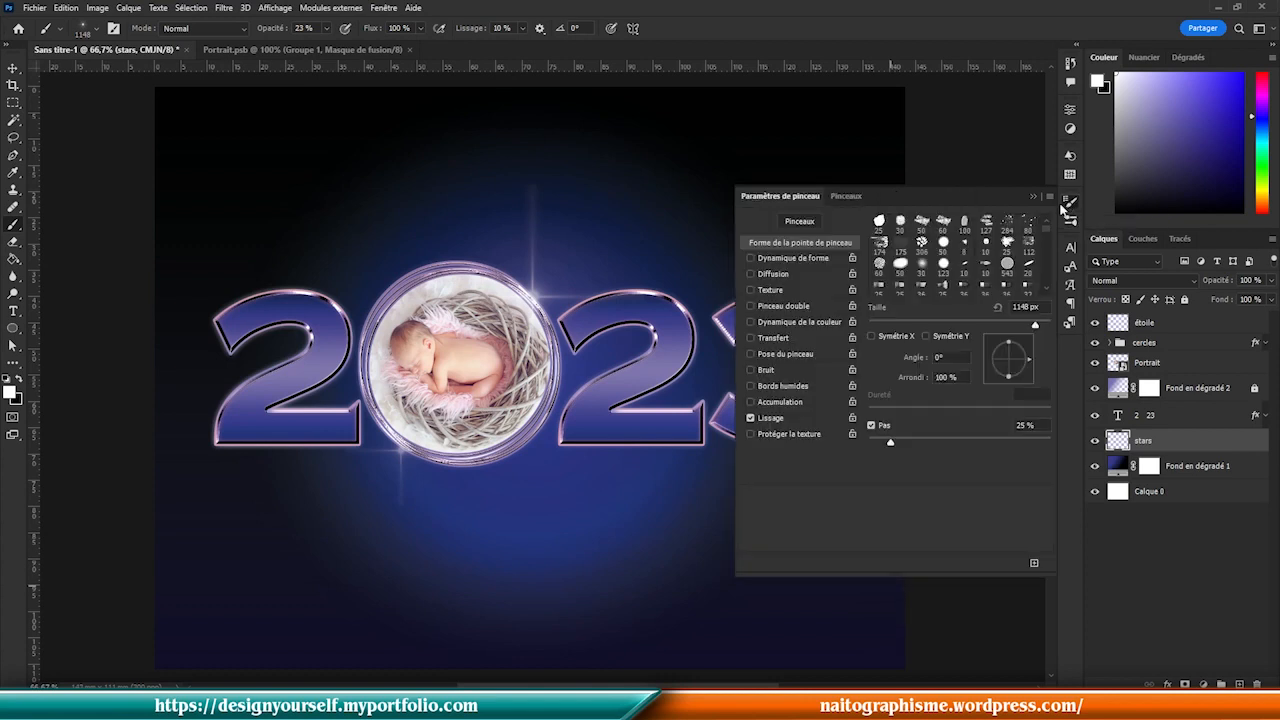
{"action": "left_click", "coordinate": [778, 260]}
{"action": "left_click_drag", "start_coordinate": [870, 240], "coordinate": [985, 246]}
{"action": "left_click", "coordinate": [980, 253]}
{"action": "left_click", "coordinate": [975, 283]}
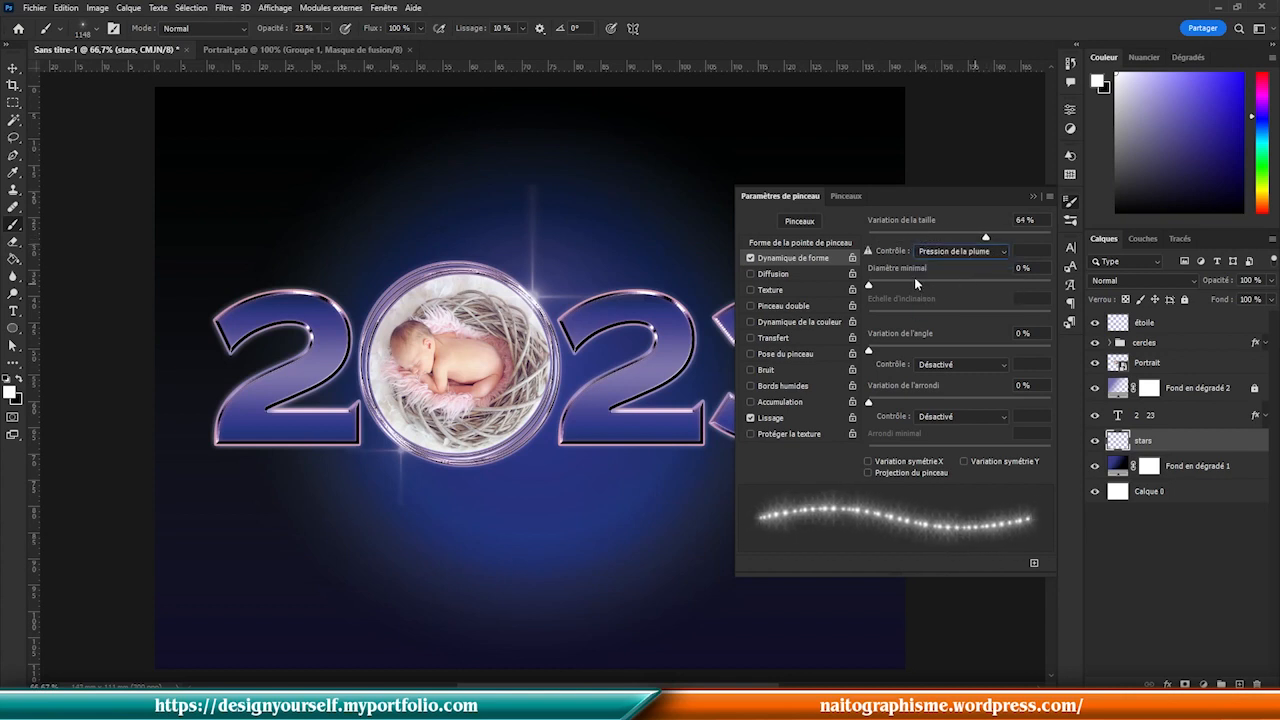
{"action": "left_click_drag", "start_coordinate": [945, 285], "coordinate": [962, 286]}
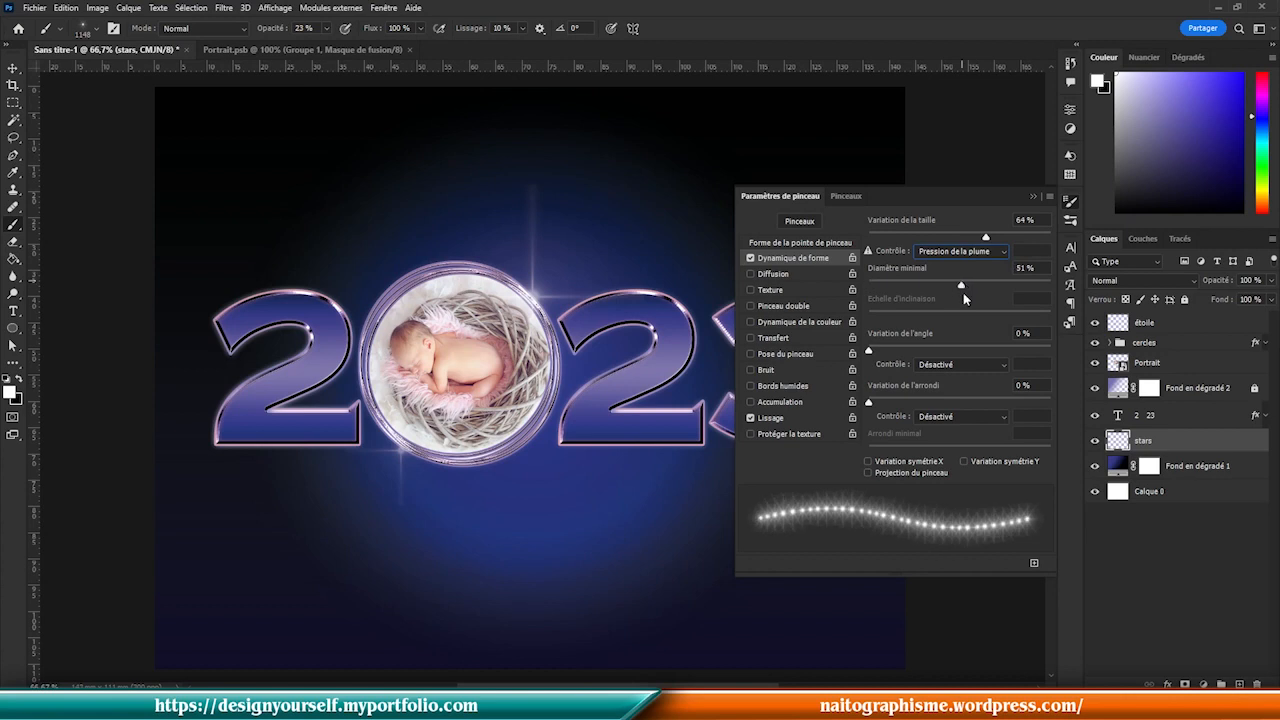
- Set the brush's angle jitter to 52%, controlled by pen pressure
{"action": "left_click_drag", "start_coordinate": [956, 350], "coordinate": [971, 349]}
{"action": "left_click", "coordinate": [971, 362]}
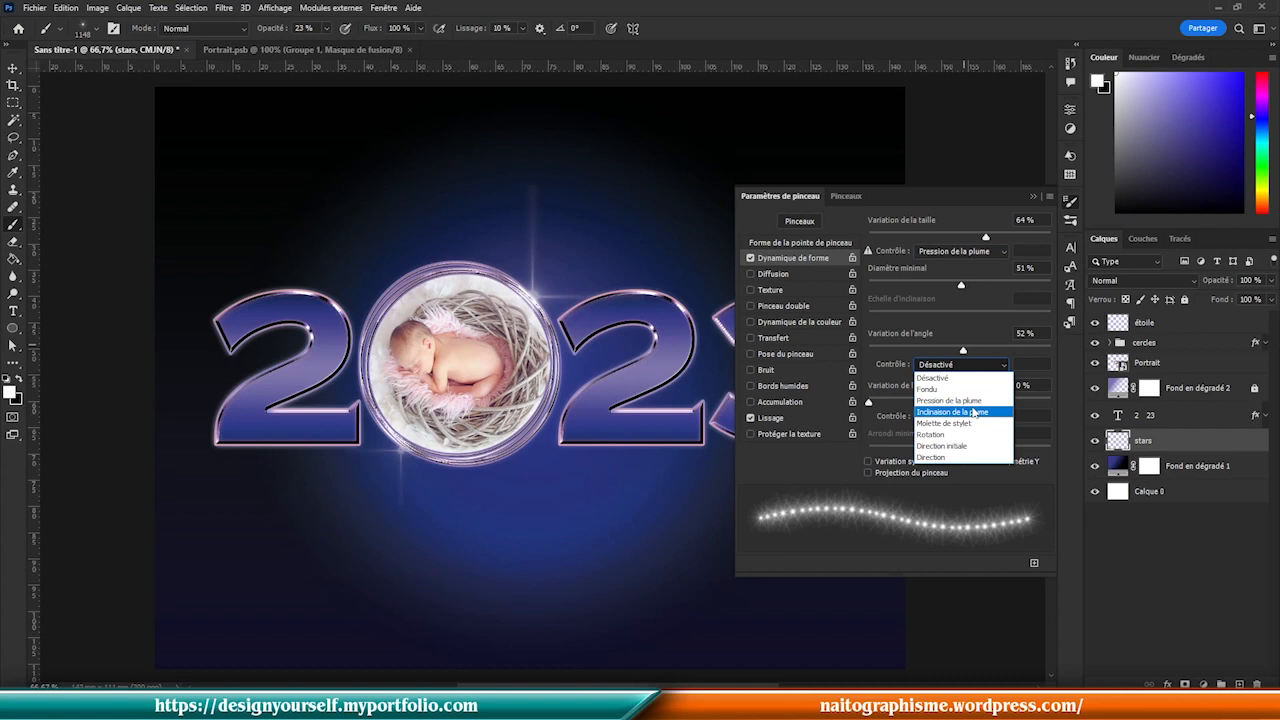
{"action": "left_click", "coordinate": [954, 400]}
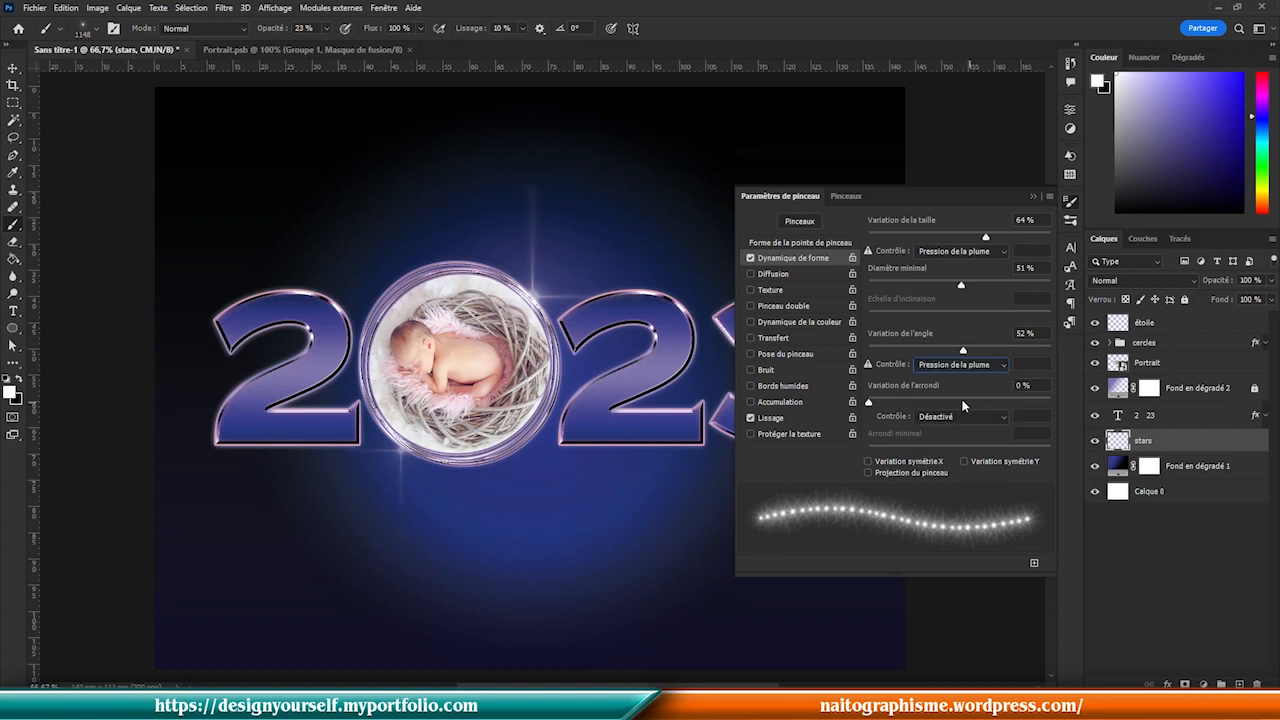
- Enable brush scattering on both axes at 527% with pen pressure control and a count of 1, and adjust the count jitter
{"action": "left_click", "coordinate": [773, 274]}
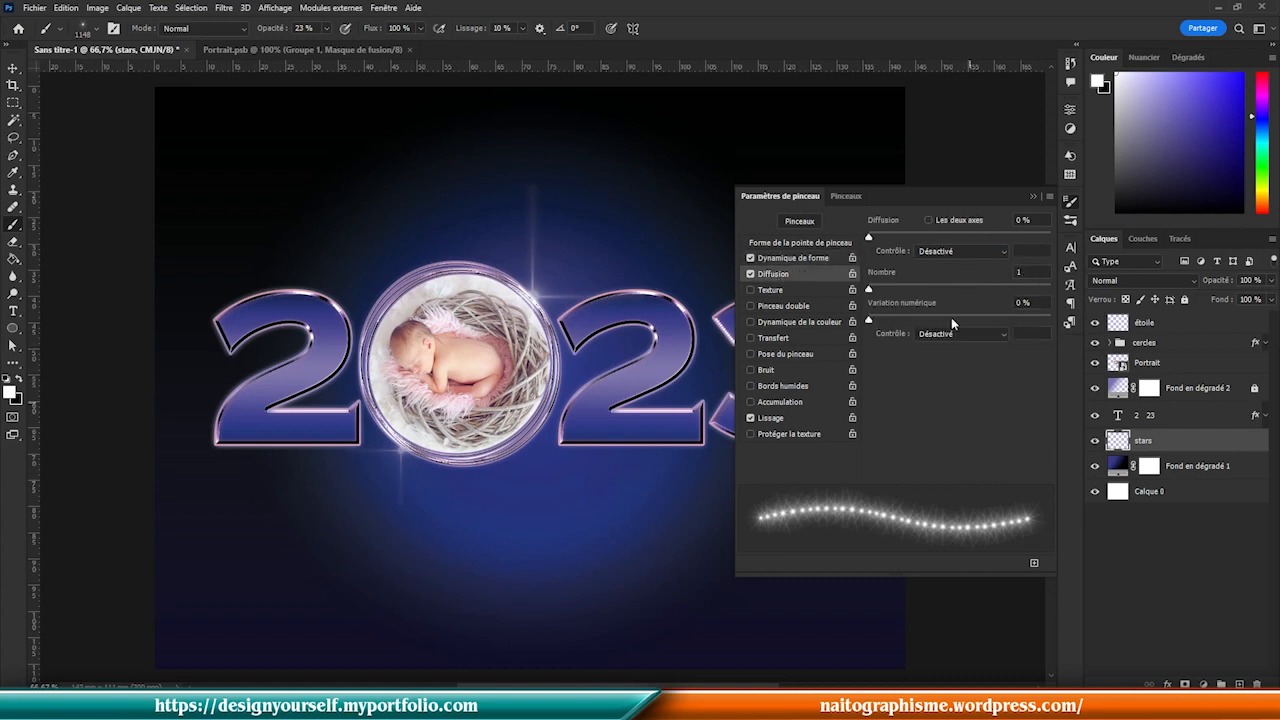
{"action": "left_click", "coordinate": [947, 235]}
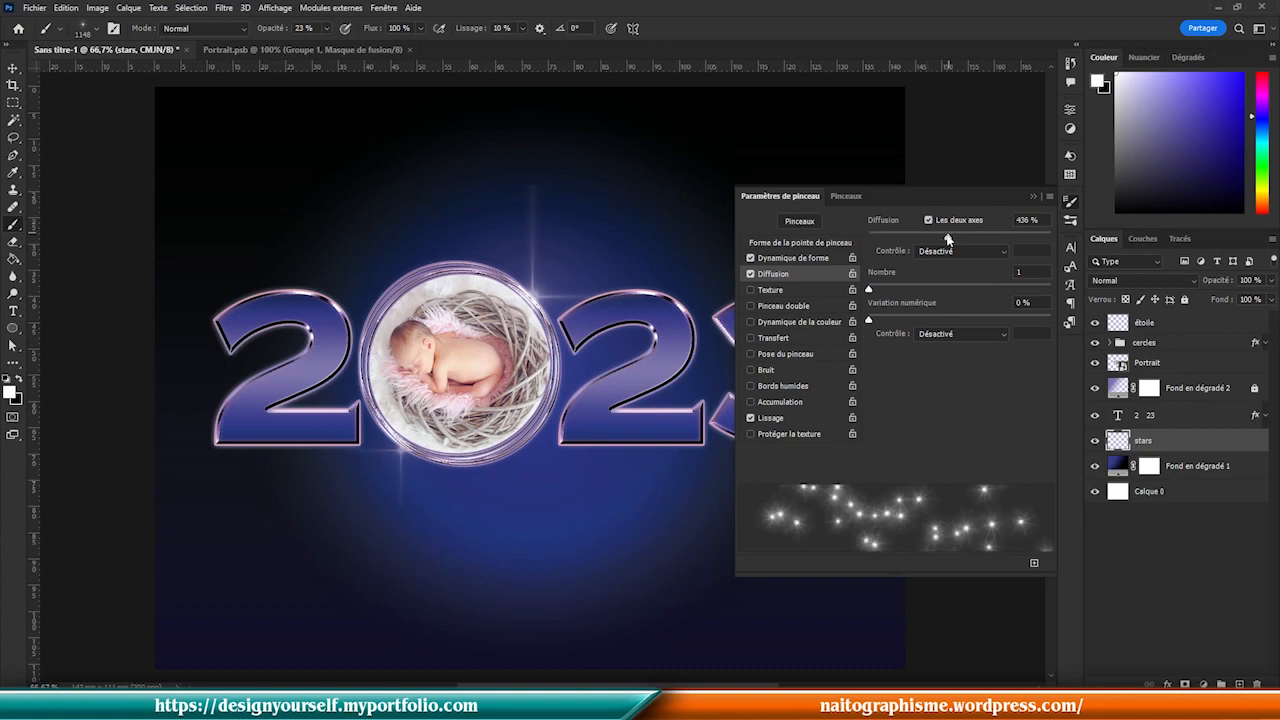
{"action": "left_click", "coordinate": [971, 250]}
{"action": "left_click", "coordinate": [985, 288]}
{"action": "left_click", "coordinate": [966, 236]}
{"action": "left_click", "coordinate": [946, 289]}
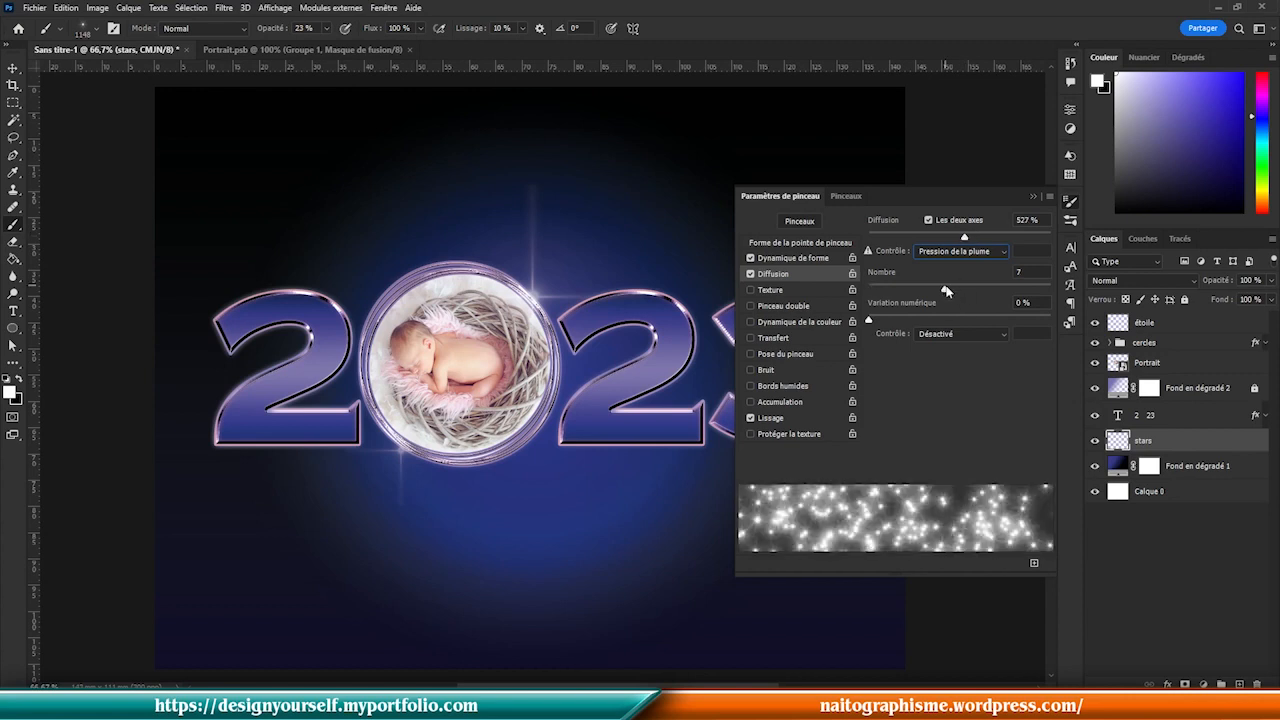
{"action": "left_click_drag", "start_coordinate": [944, 290], "coordinate": [809, 293]}
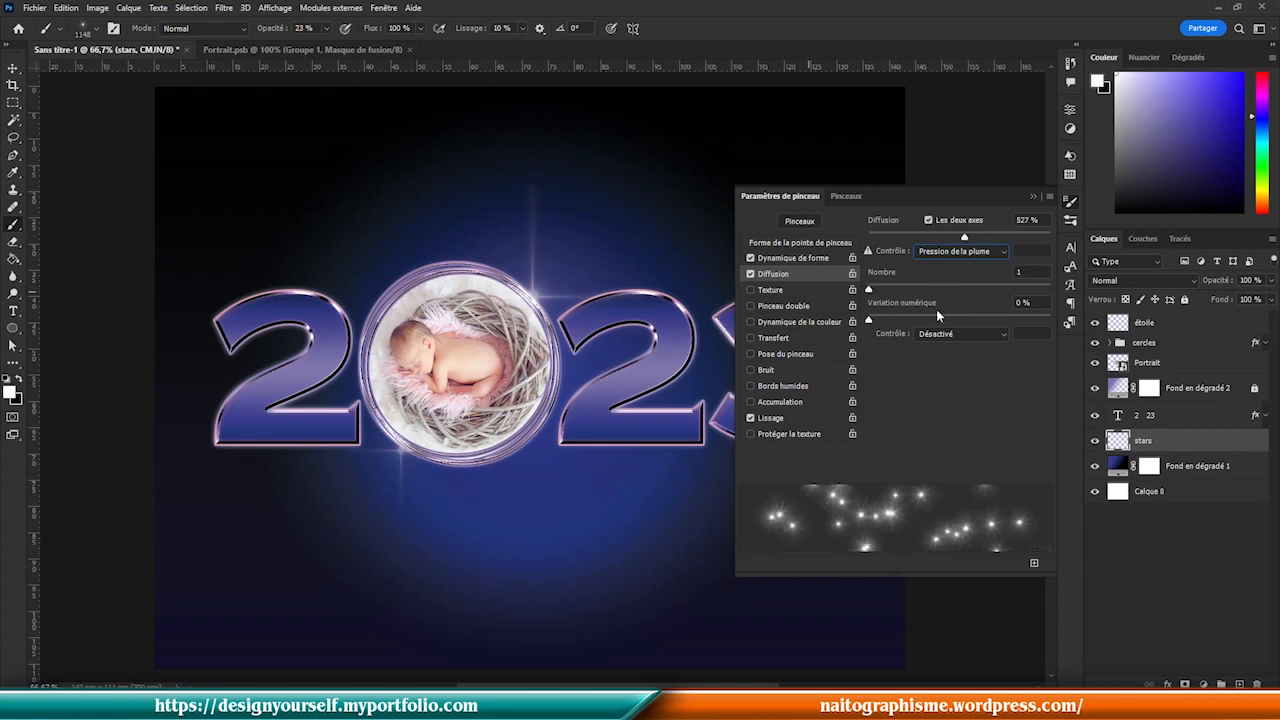
{"action": "mouse_move", "coordinate": [941, 317]}
{"action": "left_mouse_down"}
{"action": "mouse_move", "coordinate": [909, 323]}
{"action": "mouse_move", "coordinate": [923, 321]}
{"action": "left_mouse_up"}
- Enable the brush's transfer options with 79% opacity jitter controlled by pen pressure, and raise the flow jitter
{"action": "left_click", "coordinate": [789, 336]}
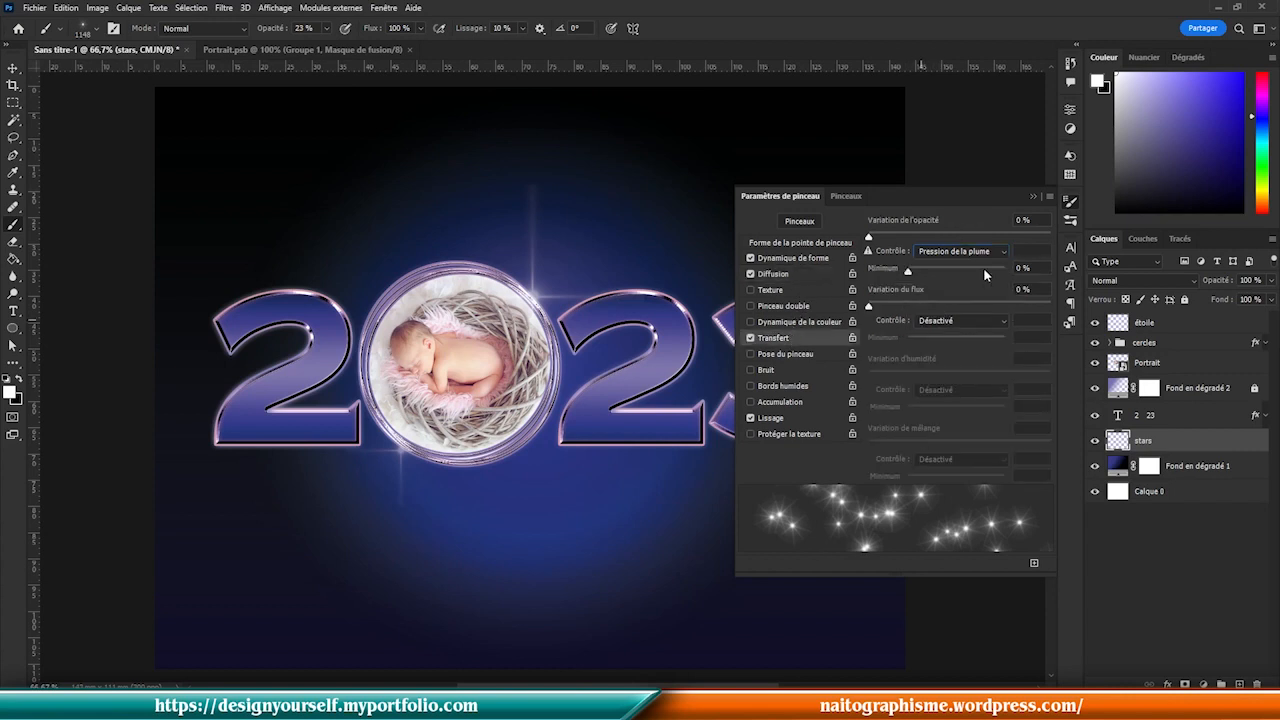
{"action": "left_click", "coordinate": [1014, 236]}
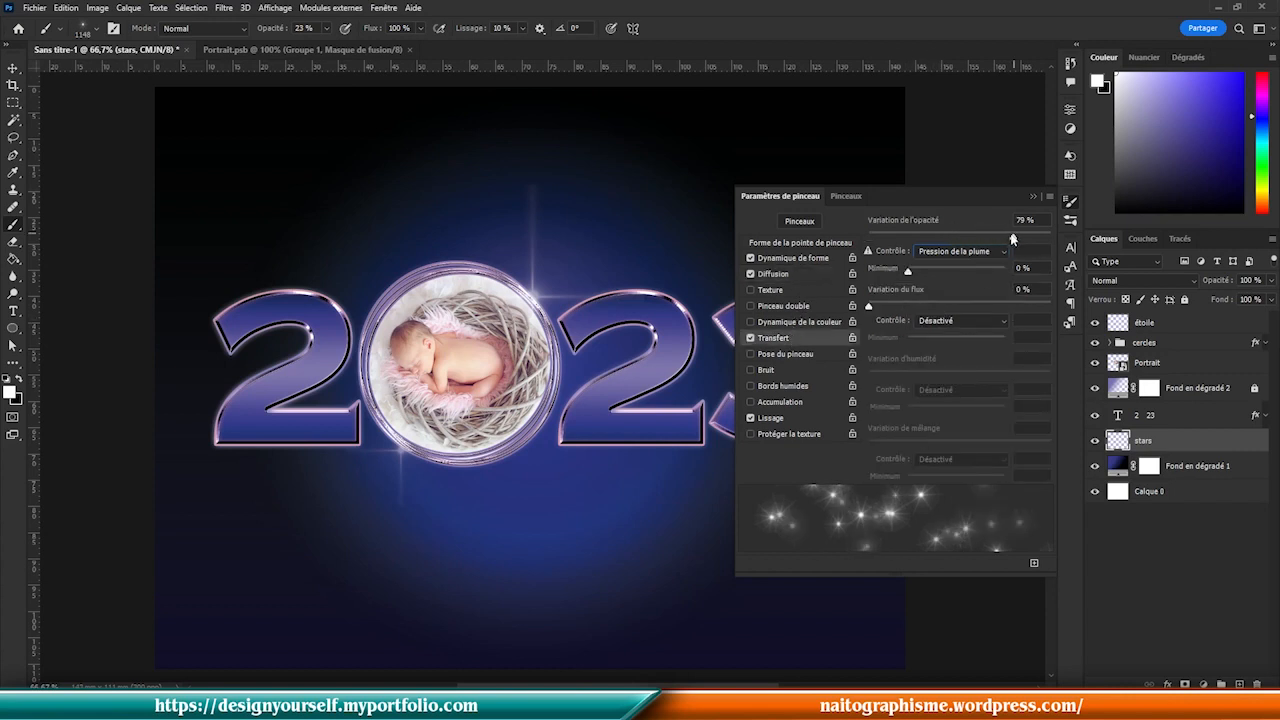
{"action": "left_click", "coordinate": [993, 305]}
- Set the brush tip's spacing to 112% and its size to 44 px, and close the brush settings
{"action": "left_click", "coordinate": [791, 245]}
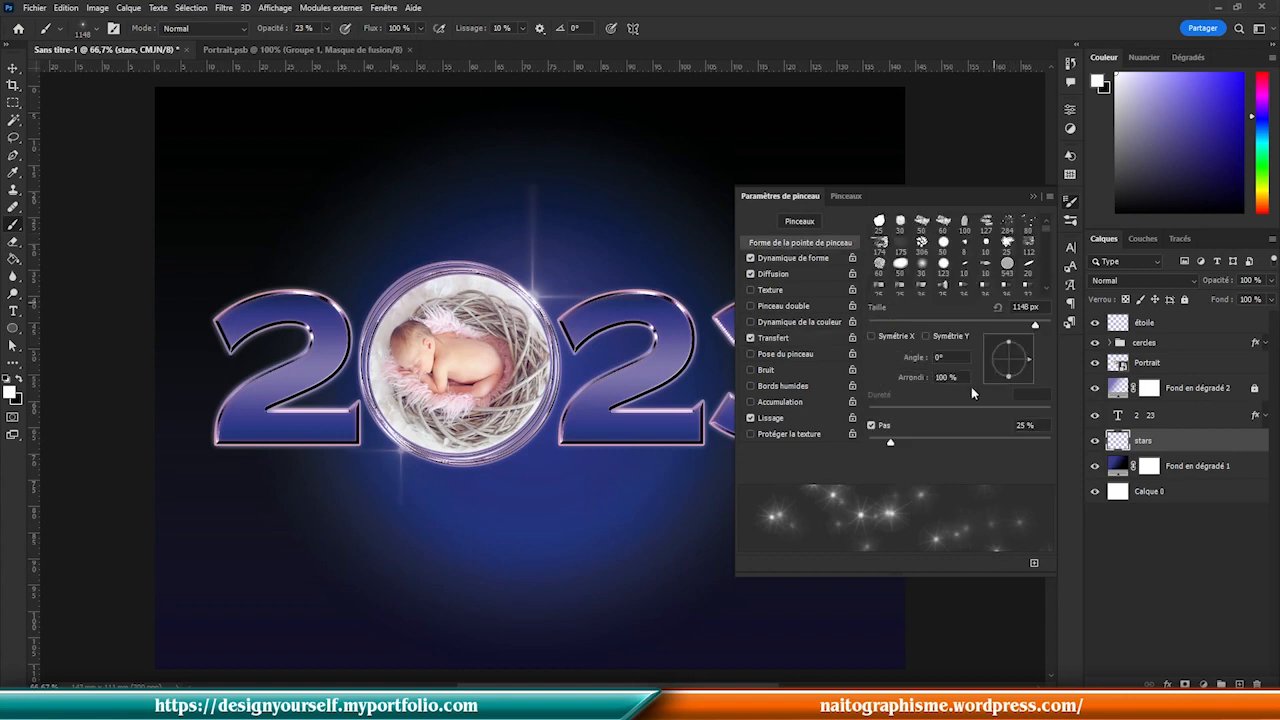
{"action": "mouse_move", "coordinate": [891, 446]}
{"action": "left_mouse_down"}
{"action": "mouse_move", "coordinate": [978, 446]}
{"action": "mouse_move", "coordinate": [966, 448]}
{"action": "left_mouse_up"}
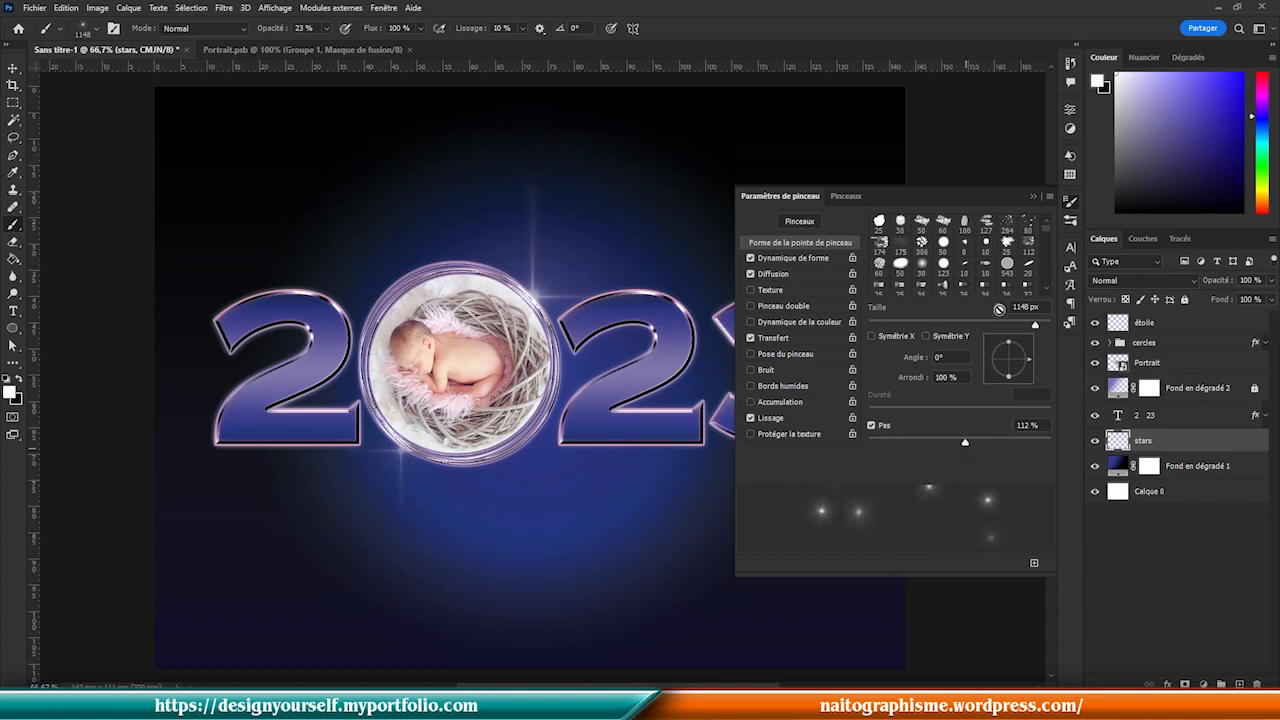
{"action": "left_click_drag", "start_coordinate": [1035, 325], "coordinate": [908, 325]}
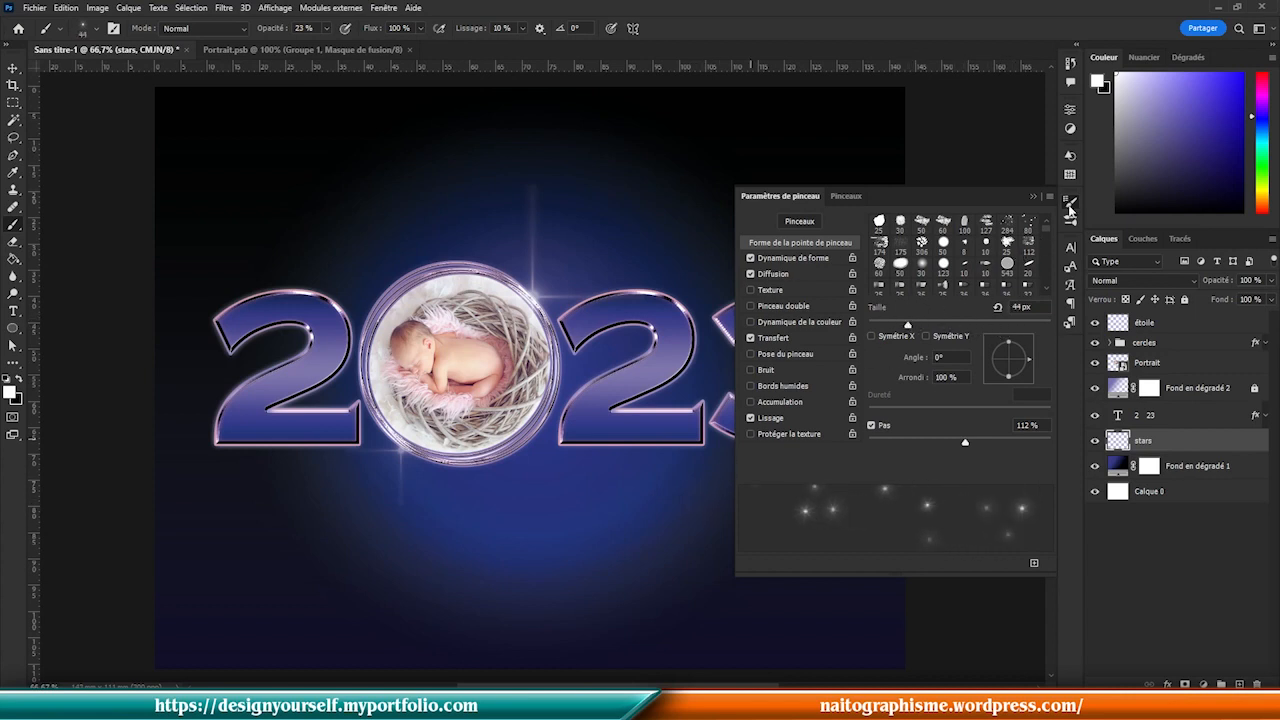
{"action": "left_click", "coordinate": [1070, 205]}
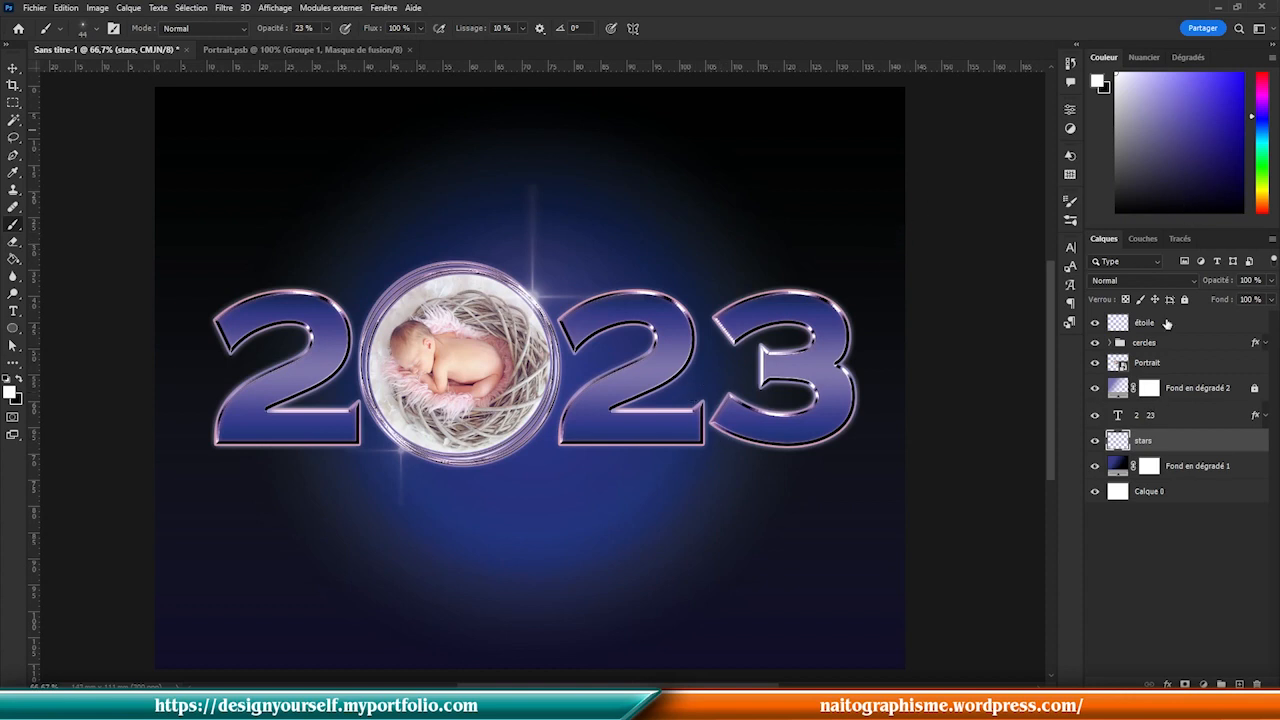
- Set the foreground colour to pink d98f9d
{"action": "left_click", "coordinate": [1099, 83]}
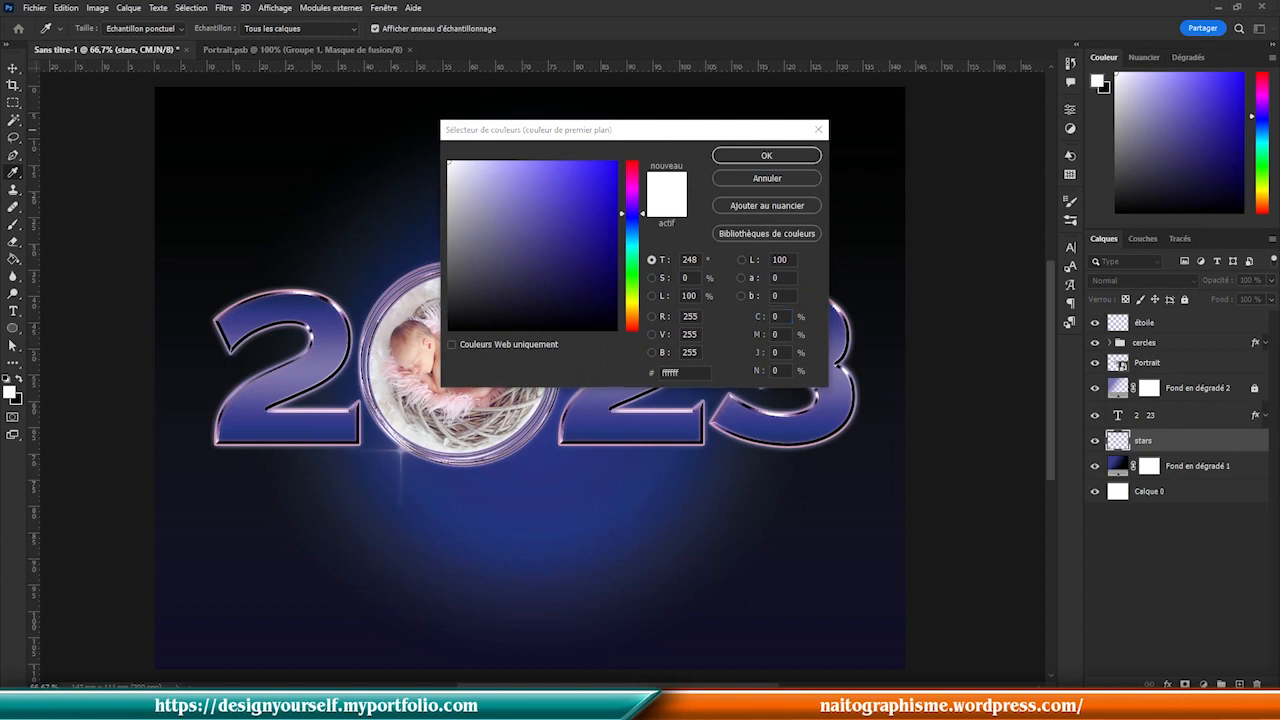
{"action": "left_click", "coordinate": [654, 378]}
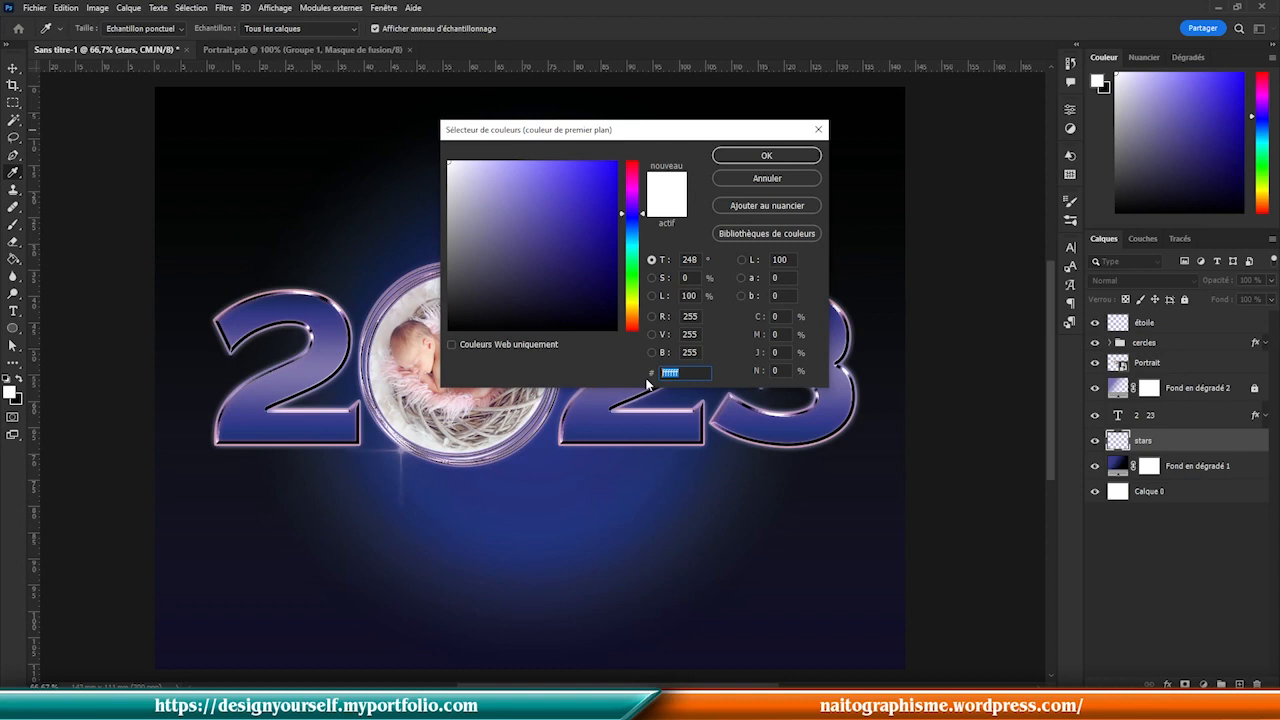
{"action": "type", "text": "d98"}
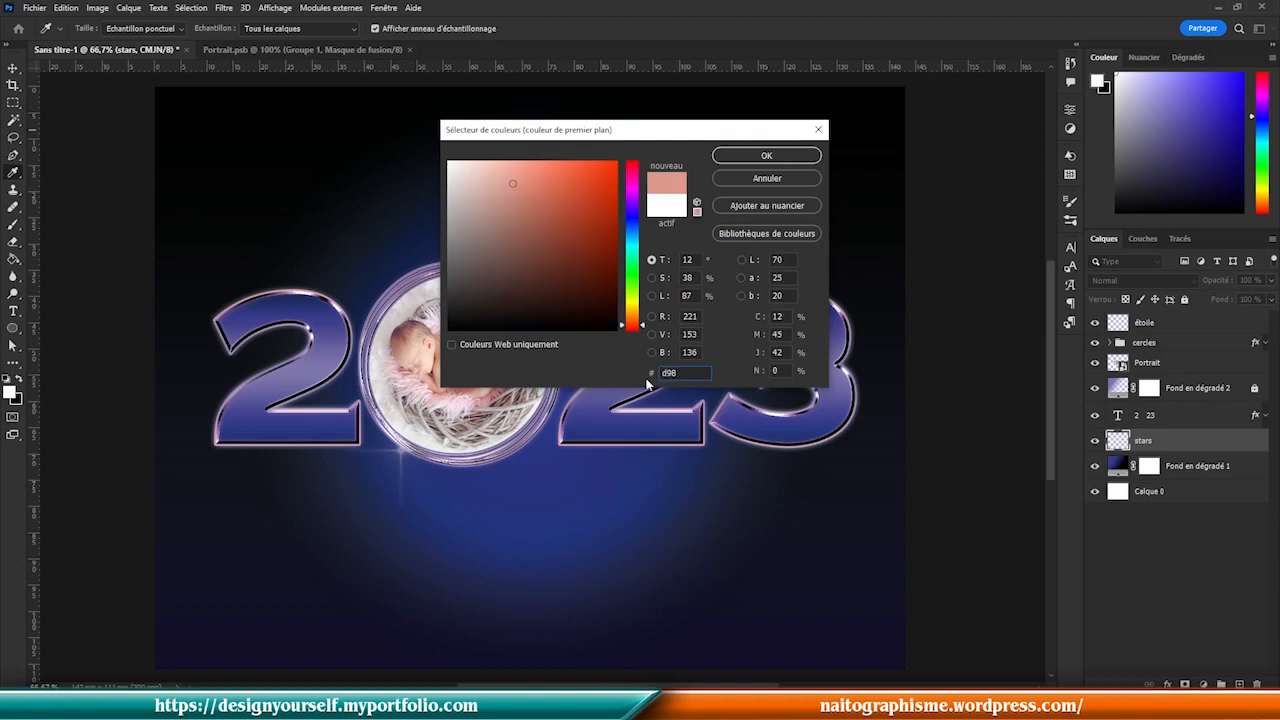
{"action": "type", "text": "ab6"}
{"action": "key", "text": "Return"}
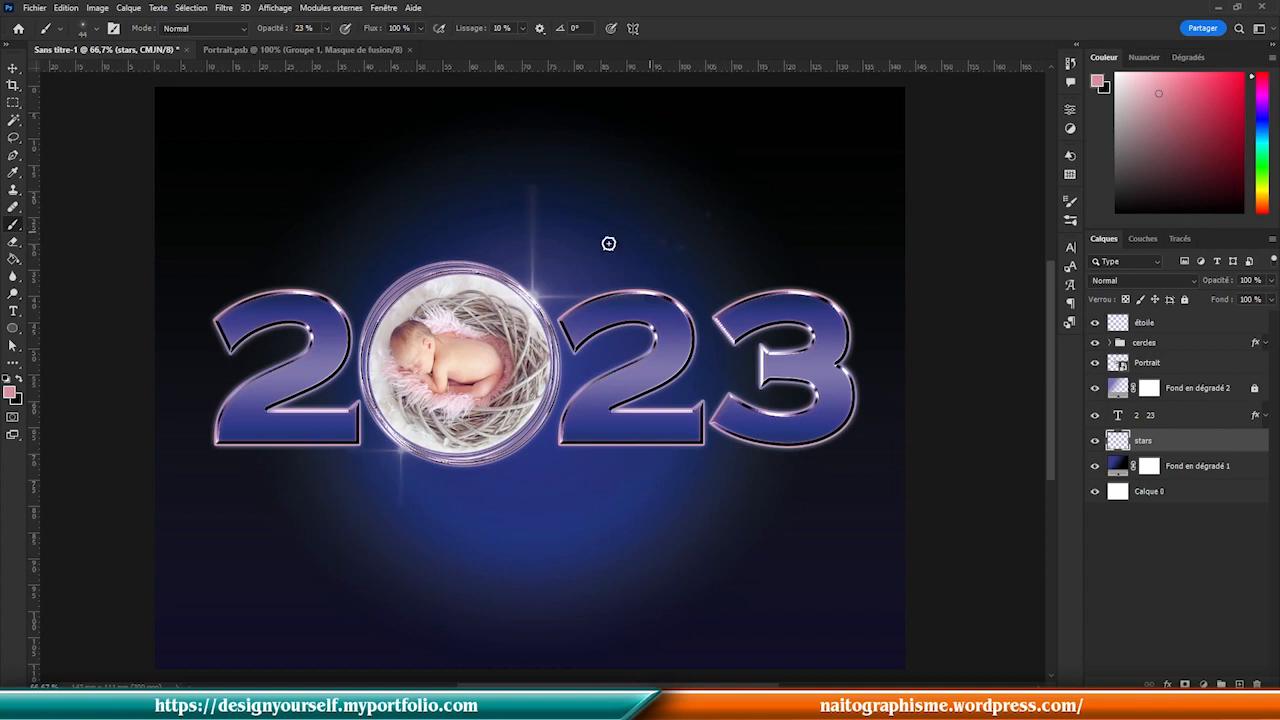
- Paint scattered pink stars around the 2023 digits on the stars layer and preview other blend modes
{"action": "mouse_move", "coordinate": [295, 547]}
{"action": "left_mouse_down"}
{"action": "mouse_move", "coordinate": [422, 551]}
{"action": "mouse_move", "coordinate": [636, 601]}
{"action": "mouse_move", "coordinate": [455, 569]}
{"action": "mouse_move", "coordinate": [529, 532]}
{"action": "mouse_move", "coordinate": [776, 531]}
{"action": "mouse_move", "coordinate": [758, 496]}
{"action": "mouse_move", "coordinate": [598, 477]}
{"action": "mouse_move", "coordinate": [844, 493]}
{"action": "mouse_move", "coordinate": [763, 199]}
{"action": "mouse_move", "coordinate": [695, 285]}
{"action": "mouse_move", "coordinate": [314, 188]}
{"action": "left_mouse_up"}
{"action": "left_click", "coordinate": [1141, 281]}
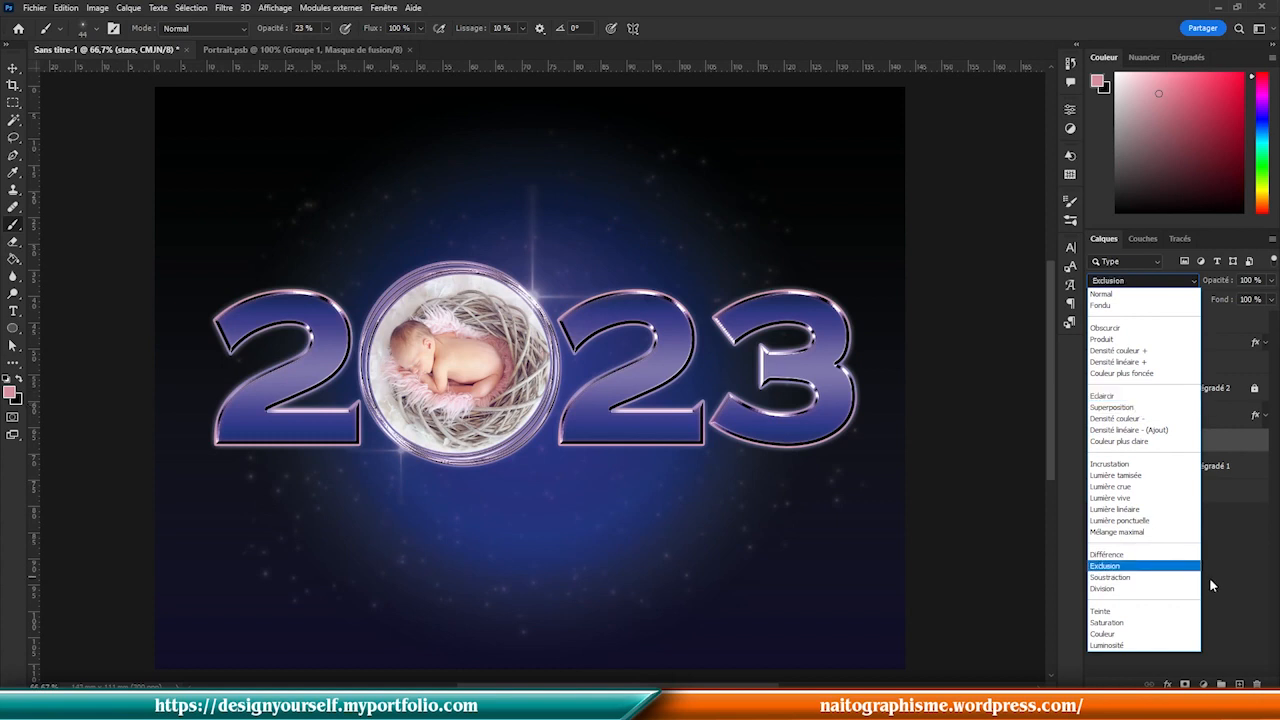
{"action": "left_click", "coordinate": [1240, 575]}
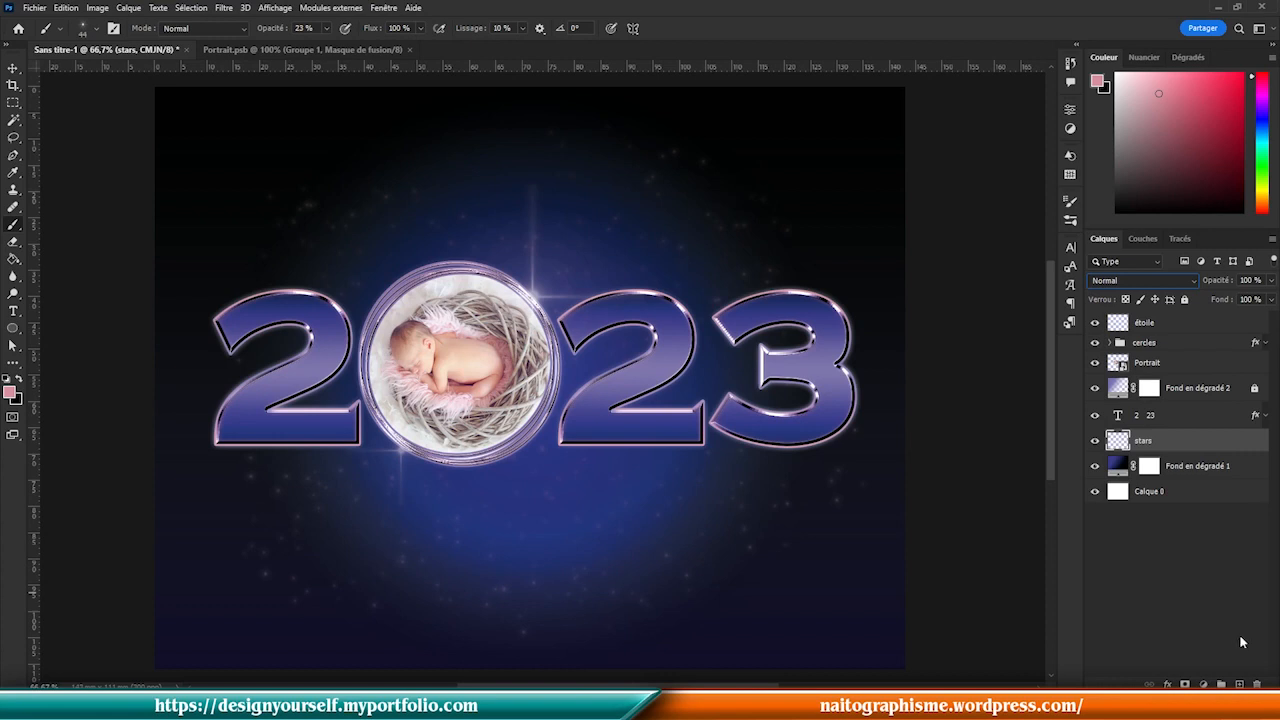
- Add a new empty layer above the stars layer and delete the painted stars layer
{"action": "left_click", "coordinate": [1240, 685]}
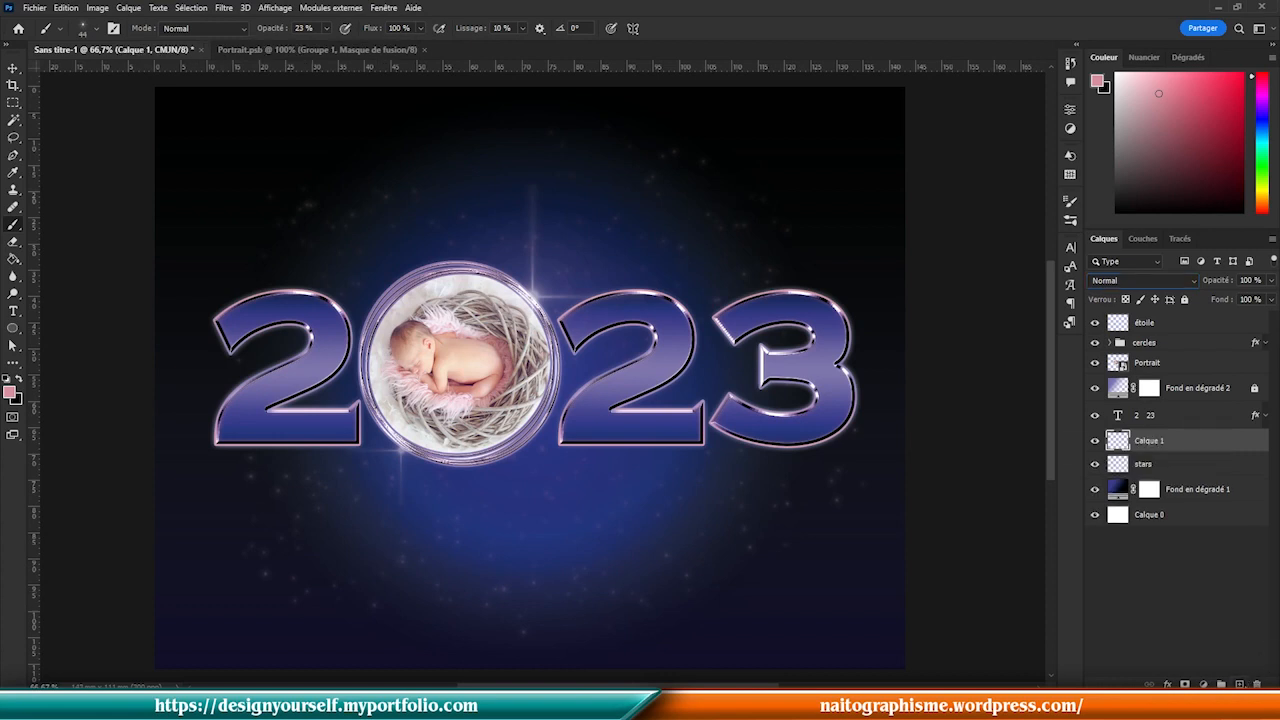
{"action": "left_click", "coordinate": [1168, 466]}
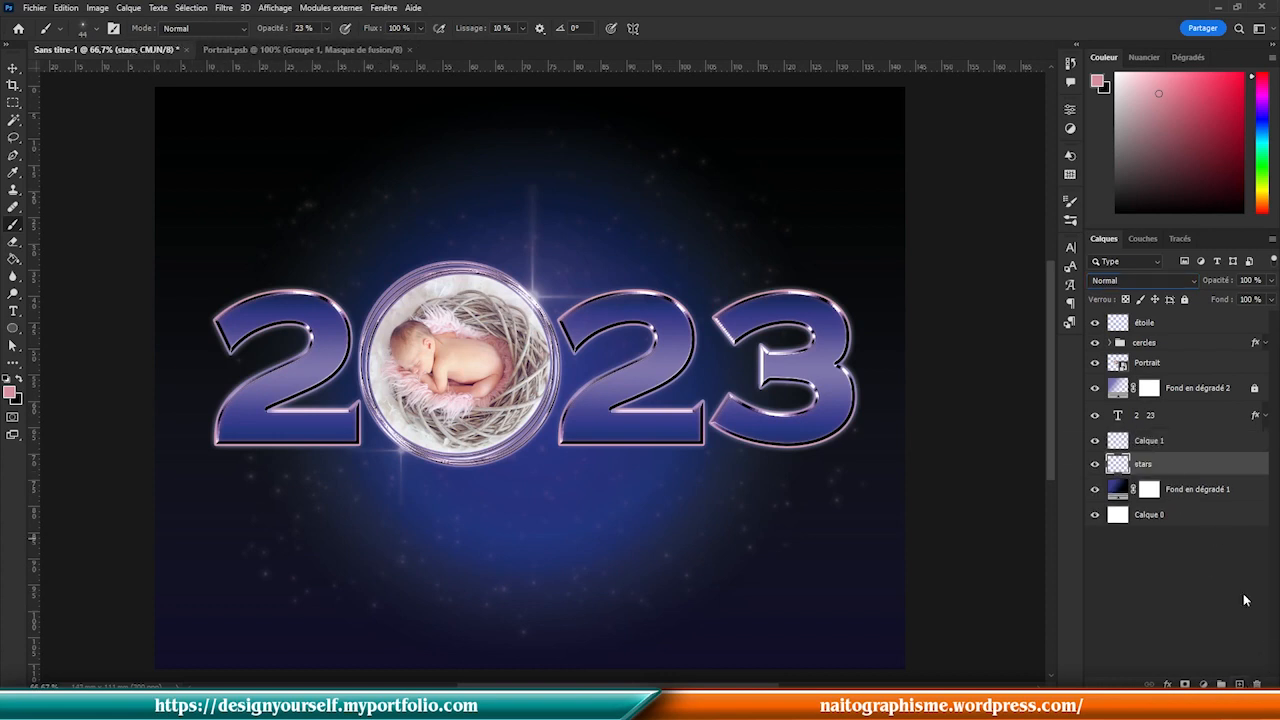
{"action": "left_click", "coordinate": [1257, 684]}
- Lower the star brush's transfer settings to 46% opacity jitter and 0% flow jitter
{"action": "left_click", "coordinate": [1071, 220]}
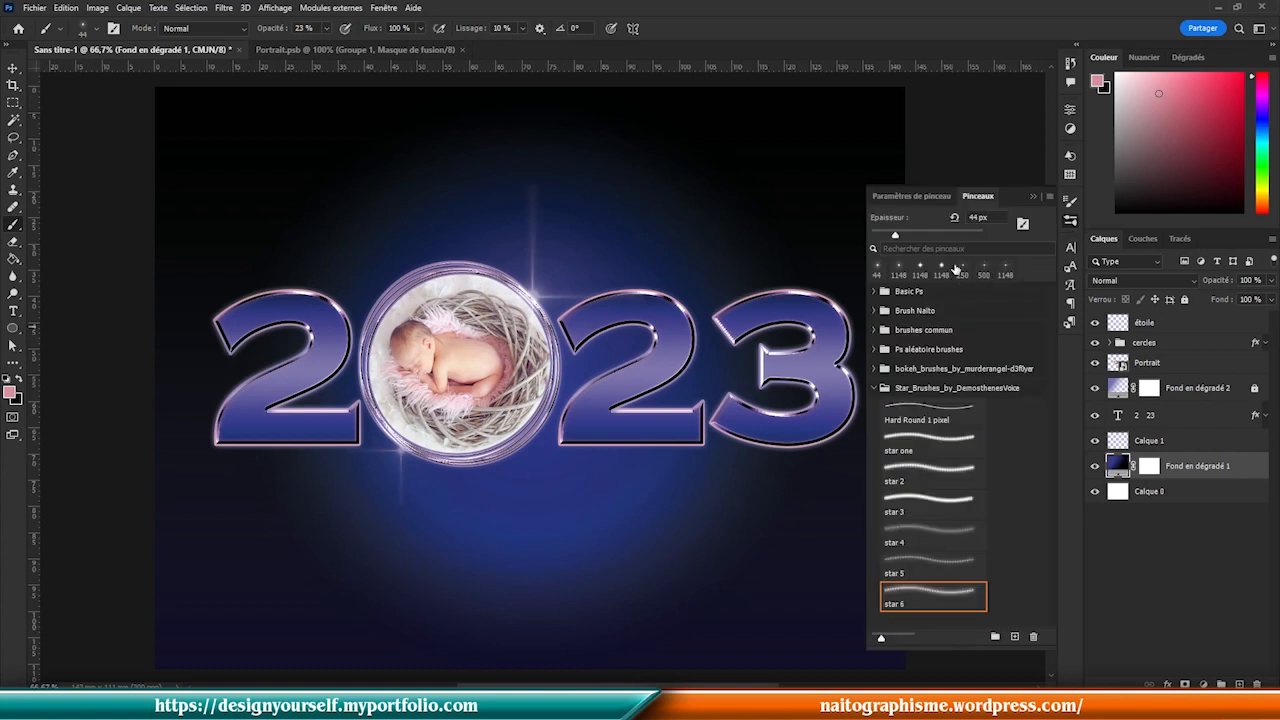
{"action": "left_click", "coordinate": [1072, 206]}
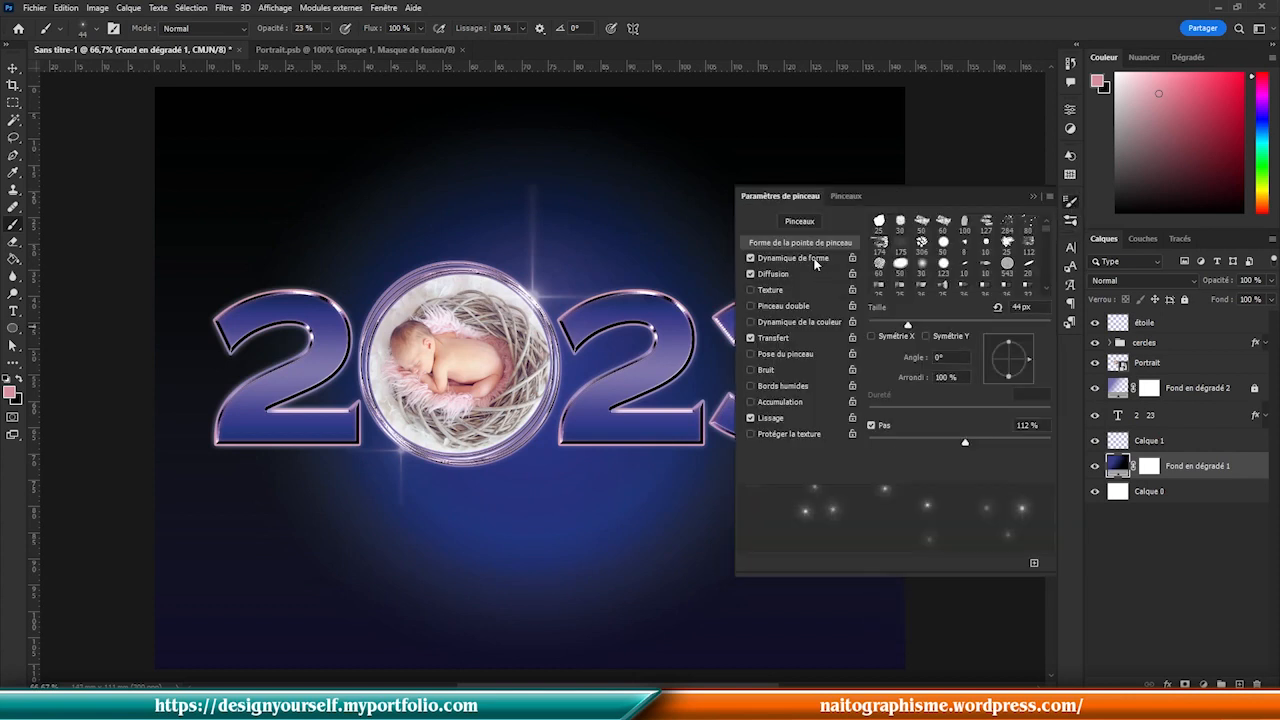
{"action": "left_click", "coordinate": [790, 340]}
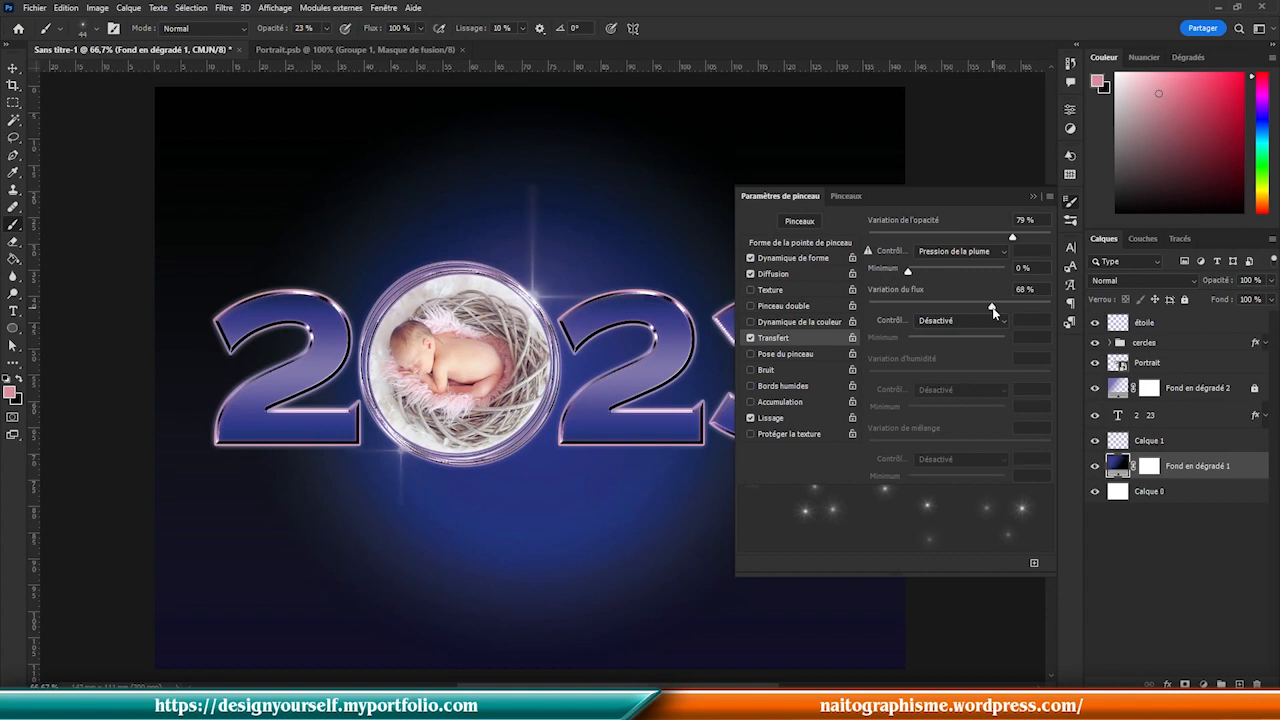
{"action": "left_click_drag", "start_coordinate": [905, 305], "coordinate": [829, 327]}
{"action": "left_click_drag", "start_coordinate": [947, 245], "coordinate": [953, 245]}
- Paint scattered pink stars around the 2023 digits on the new empty layer and rename it stars
{"action": "left_click", "coordinate": [1154, 442]}
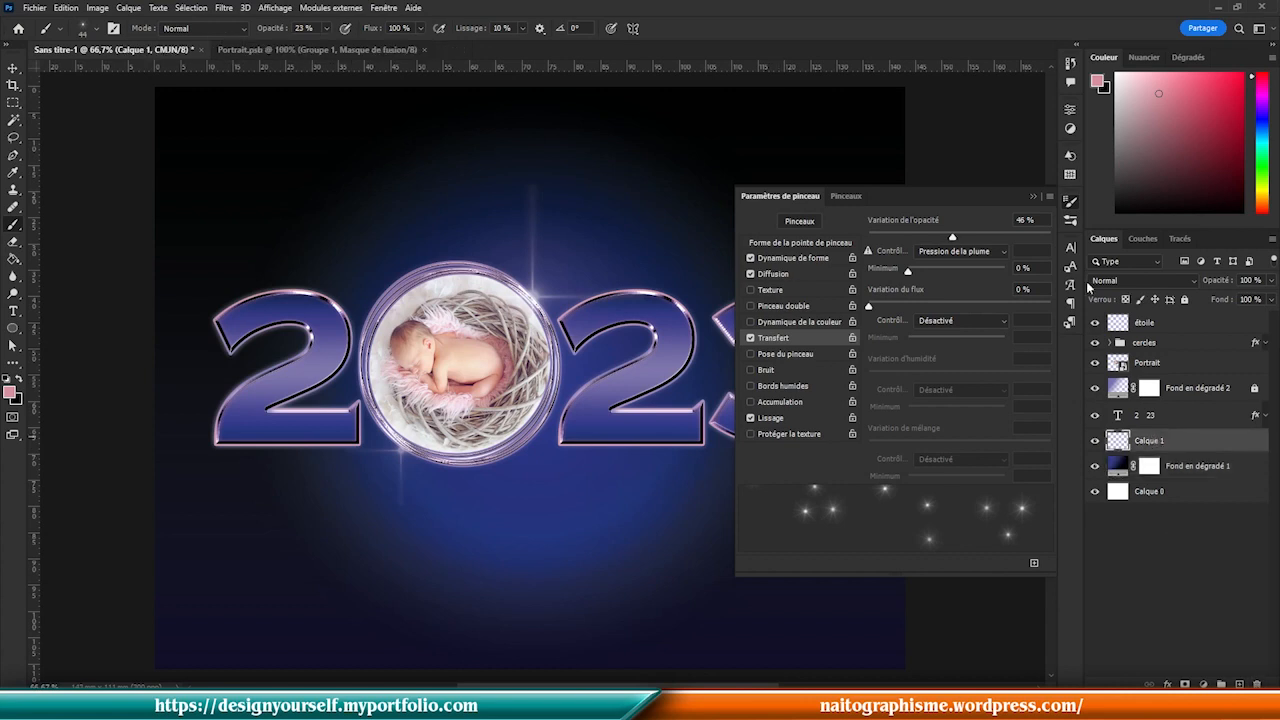
{"action": "left_click", "coordinate": [1071, 204]}
{"action": "mouse_move", "coordinate": [529, 226]}
{"action": "left_mouse_down"}
{"action": "mouse_move", "coordinate": [440, 207]}
{"action": "mouse_move", "coordinate": [327, 231]}
{"action": "mouse_move", "coordinate": [300, 156]}
{"action": "mouse_move", "coordinate": [244, 207]}
{"action": "mouse_move", "coordinate": [311, 232]}
{"action": "mouse_move", "coordinate": [255, 266]}
{"action": "mouse_move", "coordinate": [299, 321]}
{"action": "mouse_move", "coordinate": [269, 442]}
{"action": "mouse_move", "coordinate": [208, 479]}
{"action": "mouse_move", "coordinate": [273, 499]}
{"action": "mouse_move", "coordinate": [251, 559]}
{"action": "mouse_move", "coordinate": [349, 569]}
{"action": "mouse_move", "coordinate": [354, 490]}
{"action": "mouse_move", "coordinate": [519, 582]}
{"action": "mouse_move", "coordinate": [640, 583]}
{"action": "mouse_move", "coordinate": [531, 523]}
{"action": "mouse_move", "coordinate": [674, 531]}
{"action": "mouse_move", "coordinate": [752, 489]}
{"action": "mouse_move", "coordinate": [764, 460]}
{"action": "mouse_move", "coordinate": [445, 500]}
{"action": "mouse_move", "coordinate": [595, 468]}
{"action": "mouse_move", "coordinate": [774, 388]}
{"action": "mouse_move", "coordinate": [799, 328]}
{"action": "mouse_move", "coordinate": [774, 225]}
{"action": "mouse_move", "coordinate": [741, 245]}
{"action": "mouse_move", "coordinate": [757, 172]}
{"action": "mouse_move", "coordinate": [446, 199]}
{"action": "mouse_move", "coordinate": [702, 292]}
{"action": "mouse_move", "coordinate": [542, 296]}
{"action": "mouse_move", "coordinate": [370, 326]}
{"action": "mouse_move", "coordinate": [354, 354]}
{"action": "mouse_move", "coordinate": [561, 465]}
{"action": "mouse_move", "coordinate": [688, 426]}
{"action": "mouse_move", "coordinate": [569, 511]}
{"action": "mouse_move", "coordinate": [634, 367]}
{"action": "mouse_move", "coordinate": [399, 230]}
{"action": "left_mouse_up"}
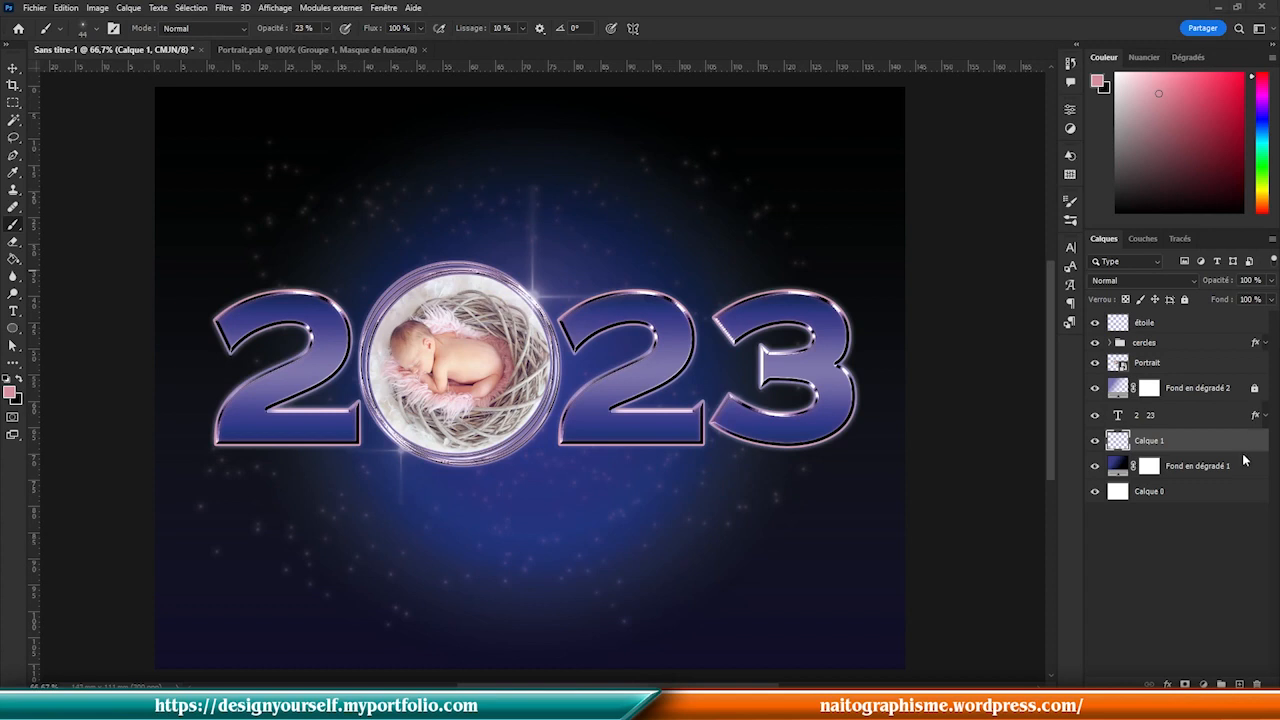
{"action": "double_click", "coordinate": [1150, 441]}
{"action": "type", "text": "stars"}
{"action": "key", "text": "Return"}
- Add a new layer above the stars layer and name it boekh
{"action": "key", "text": "ctrl+shift+alt+n"}
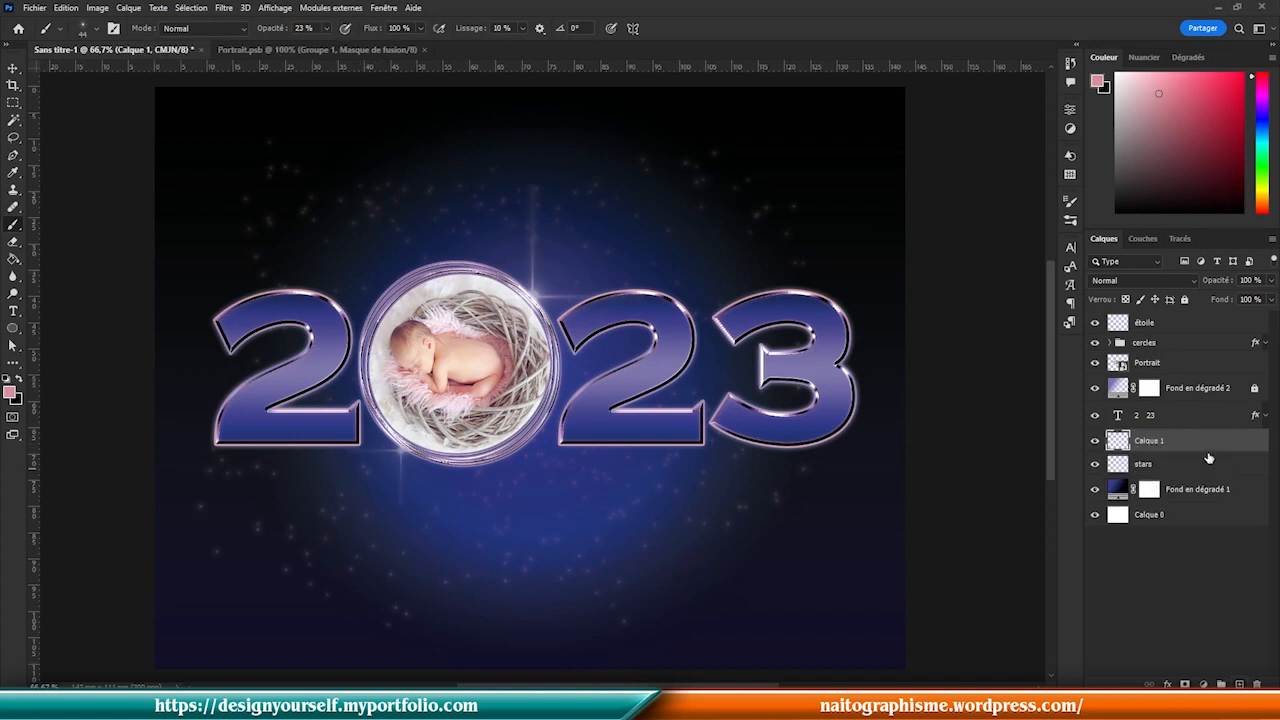
{"action": "double_click", "coordinate": [1162, 441]}
{"action": "type", "text": "boekh"}
{"action": "key", "text": "Return"}
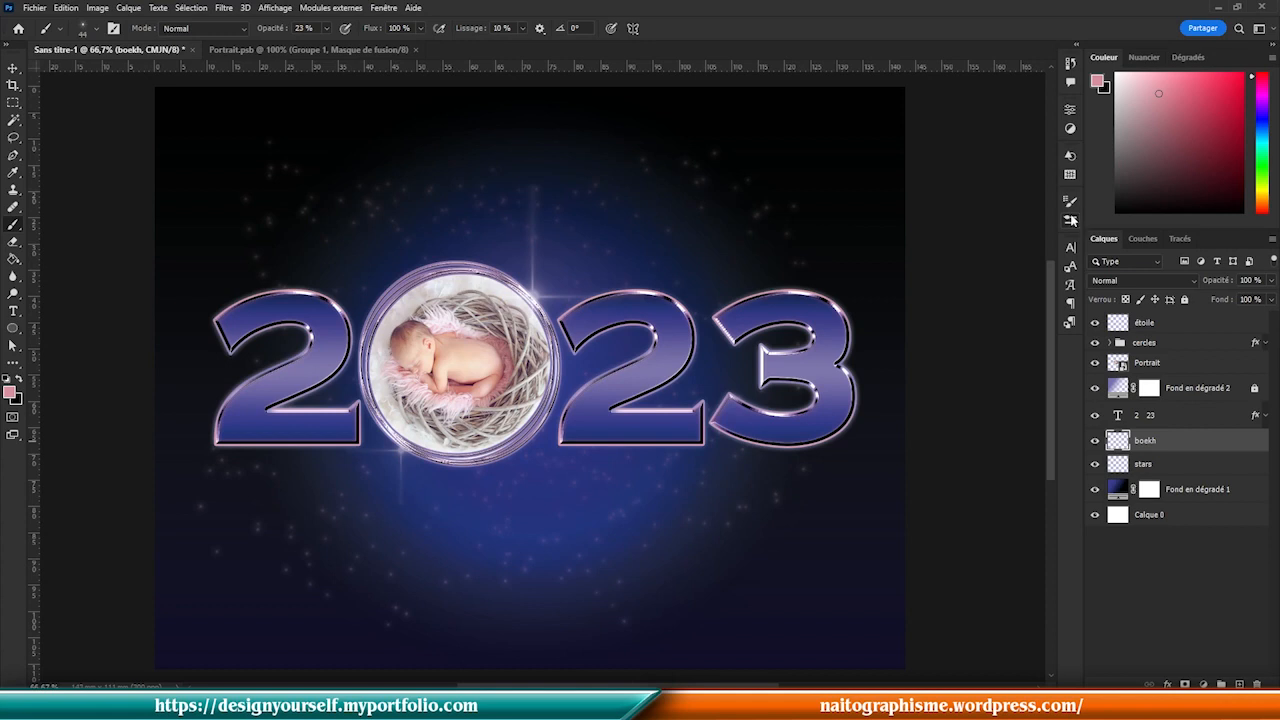
- Choose the bokeh brush from the murderangel bokeh brush set and set its spacing to 111%
{"action": "left_click", "coordinate": [1070, 220]}
{"action": "left_click", "coordinate": [877, 389]}
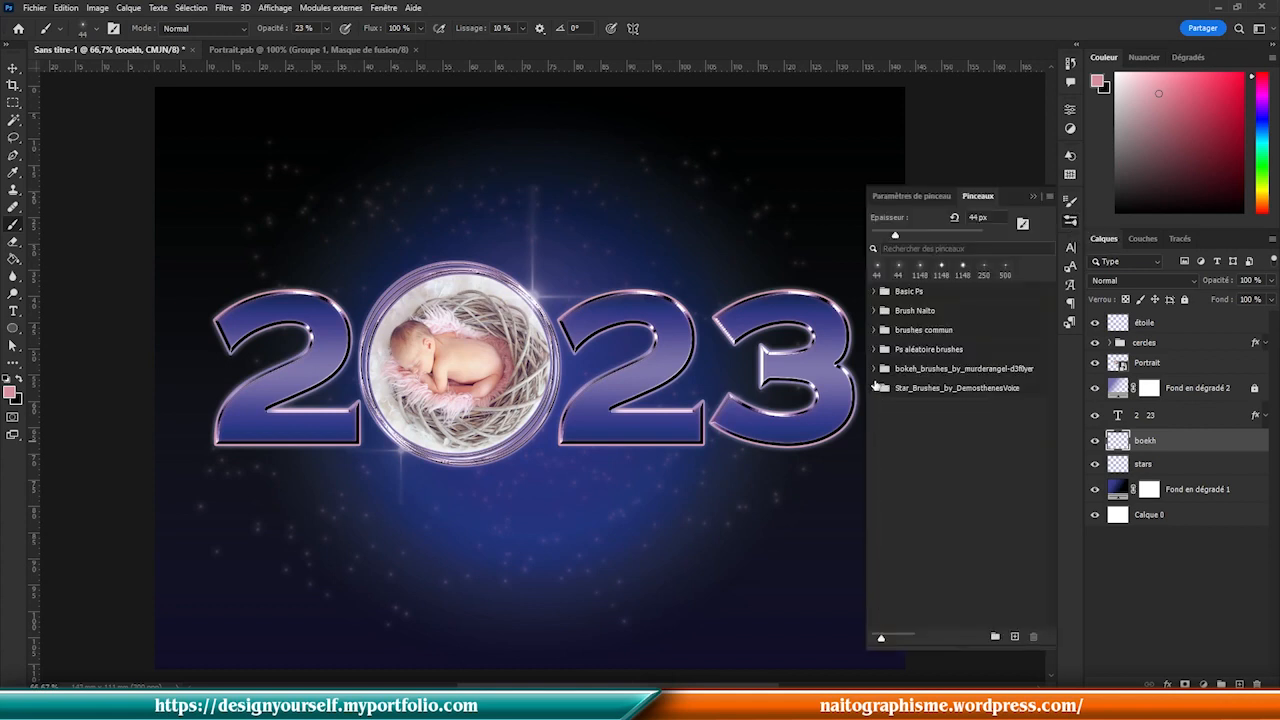
{"action": "left_click", "coordinate": [876, 368]}
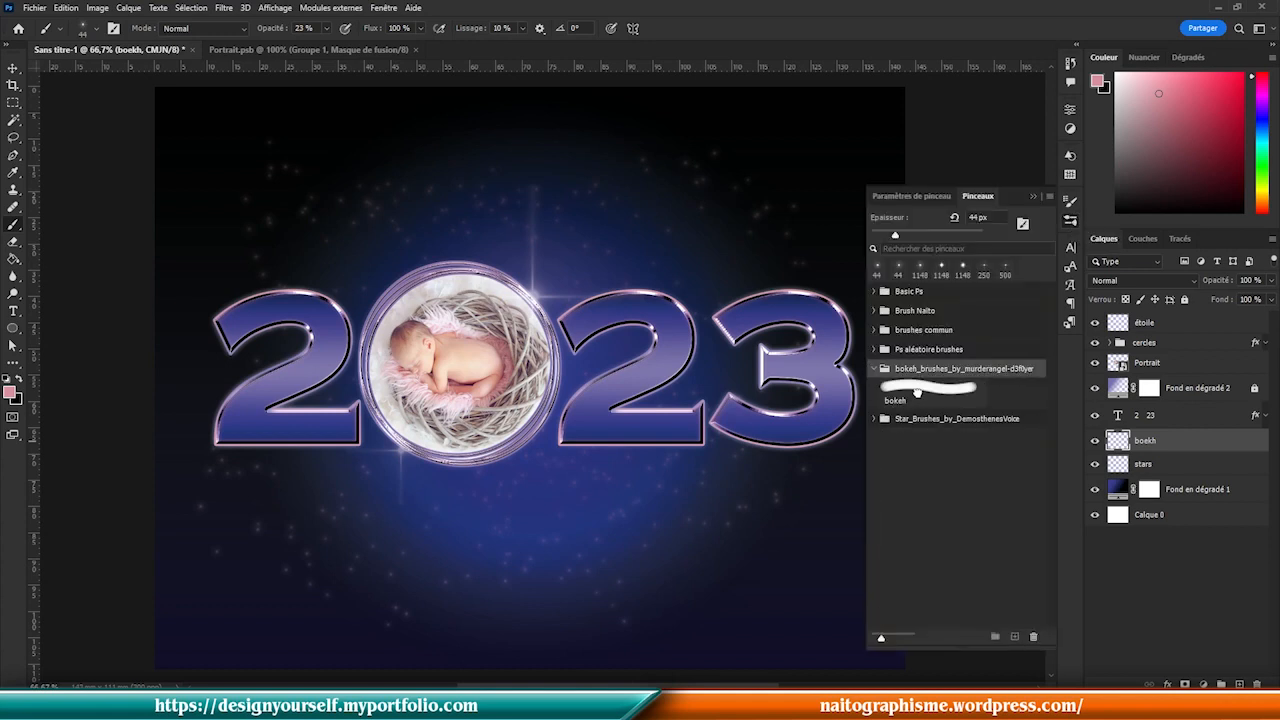
{"action": "left_click", "coordinate": [909, 392]}
{"action": "left_click", "coordinate": [1071, 202]}
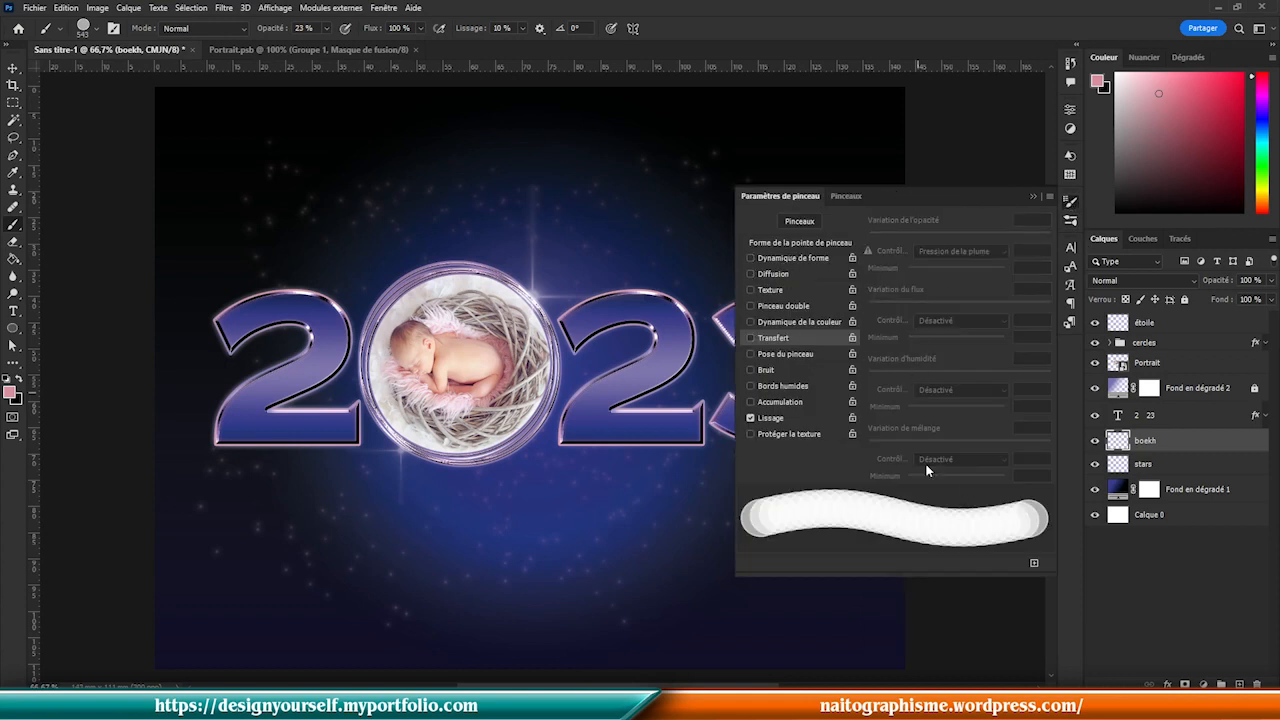
{"action": "left_click", "coordinate": [816, 243]}
{"action": "left_click_drag", "start_coordinate": [892, 442], "coordinate": [965, 445]}
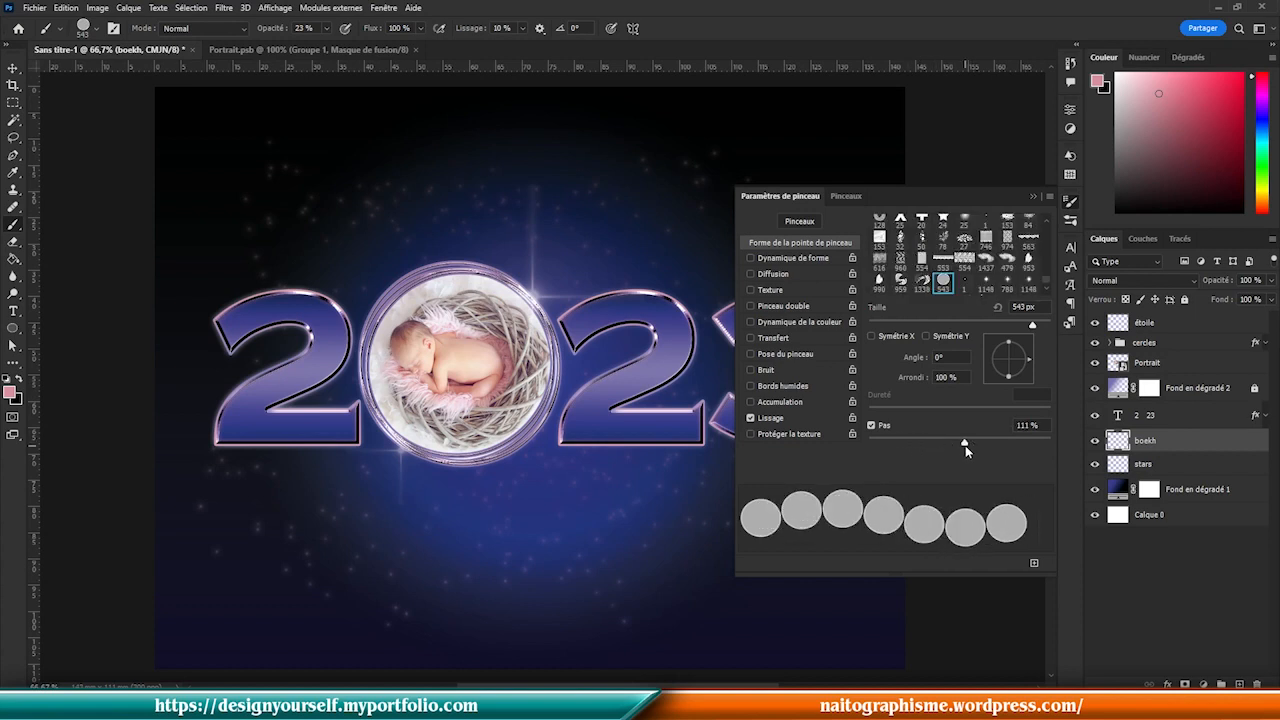
- Enable shape dynamics for the bokeh brush with 66% size jitter controlled by pen pressure and a 44% minimum diameter
{"action": "left_click", "coordinate": [790, 258]}
{"action": "left_click_drag", "start_coordinate": [912, 238], "coordinate": [980, 236]}
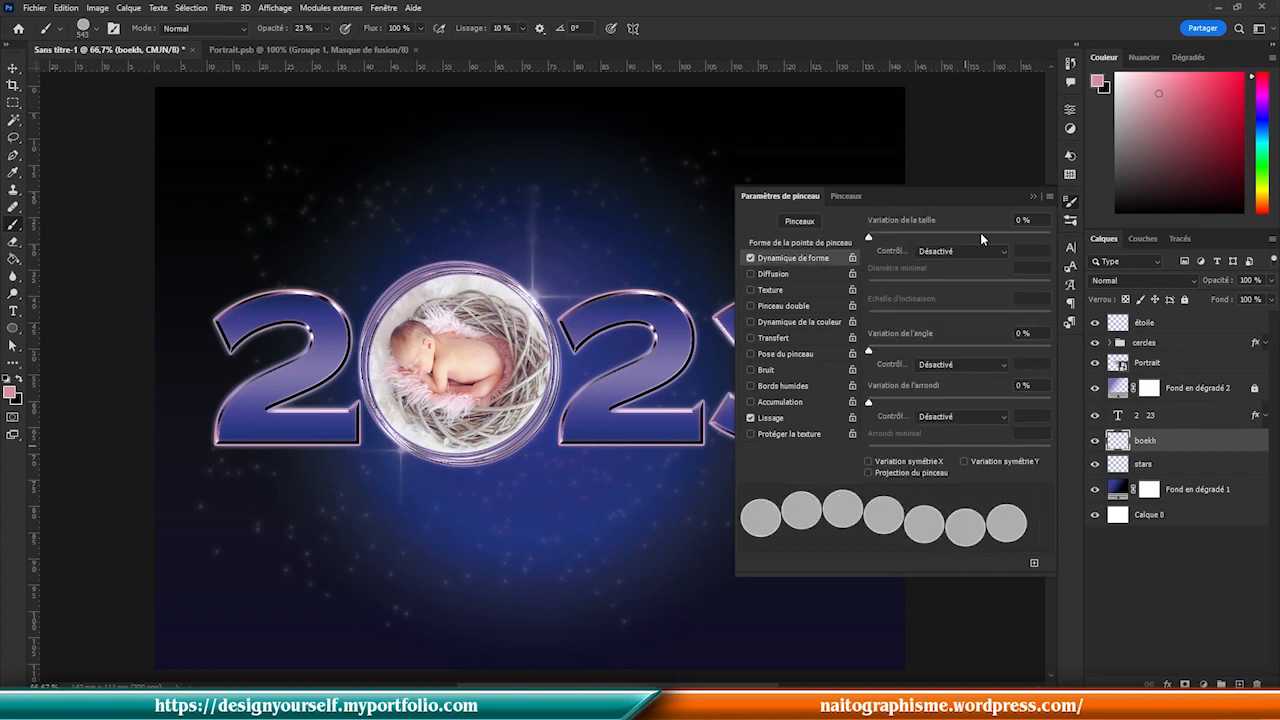
{"action": "left_click", "coordinate": [963, 253]}
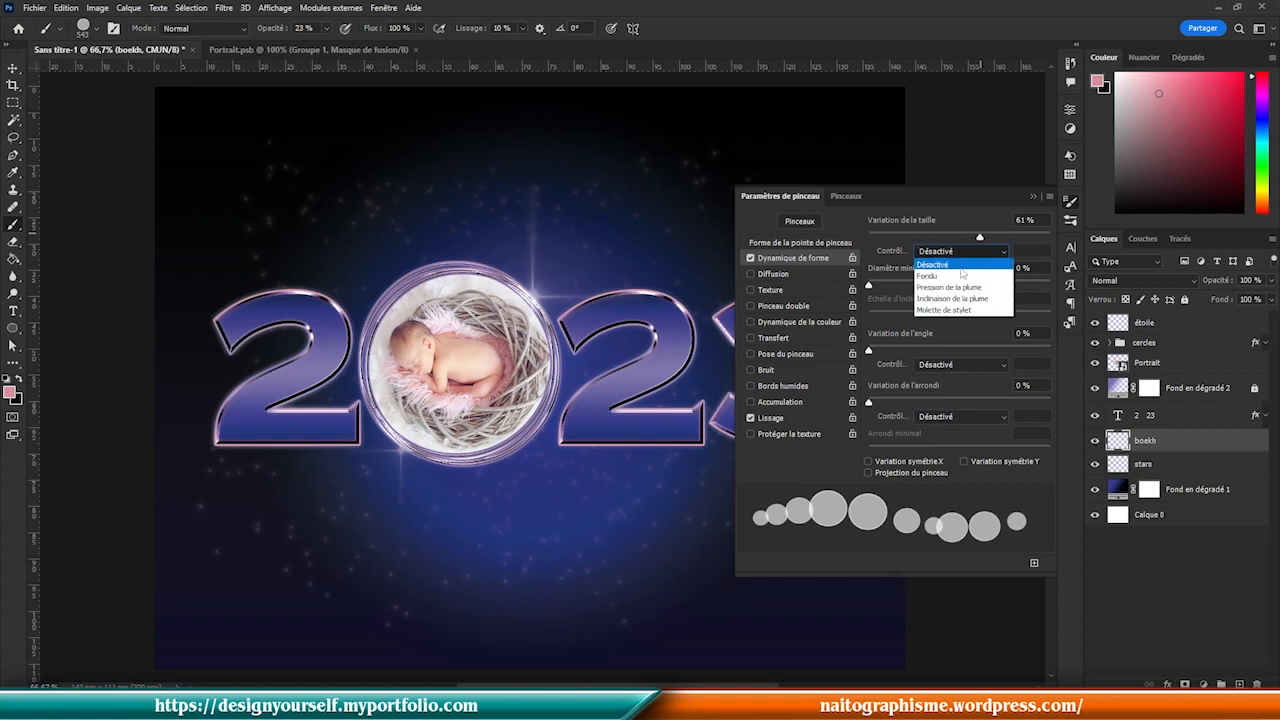
{"action": "left_click", "coordinate": [957, 287]}
{"action": "left_click", "coordinate": [950, 285]}
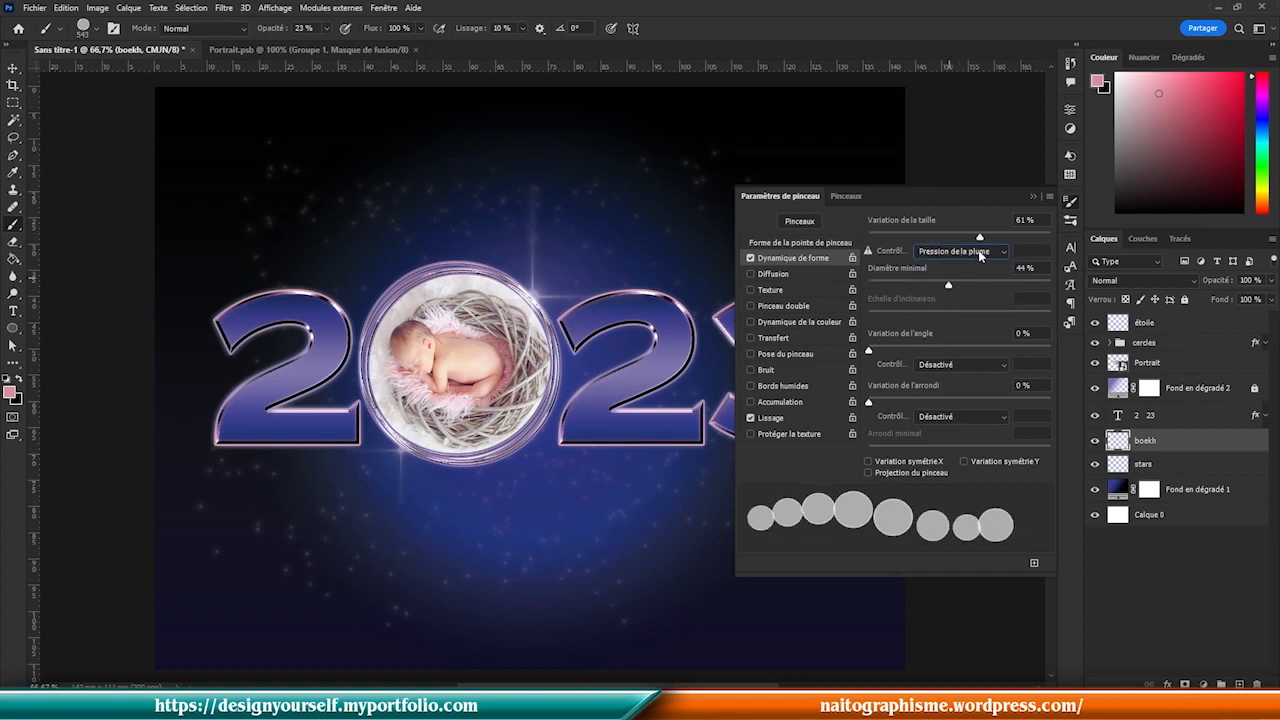
{"action": "left_click_drag", "start_coordinate": [984, 240], "coordinate": [988, 239]}
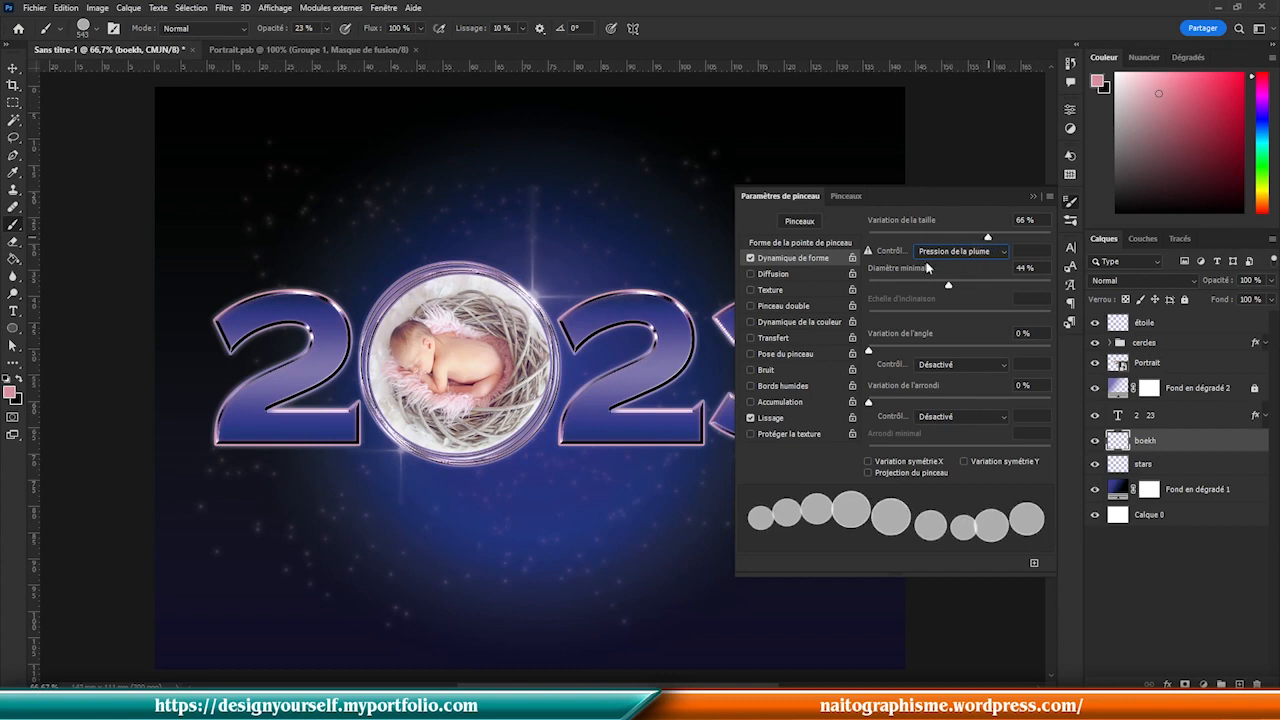
- Enable scattering on both axes at 678% with raised count jitter, and add transfer opacity jitter controlled by pen pressure
{"action": "left_click", "coordinate": [766, 276]}
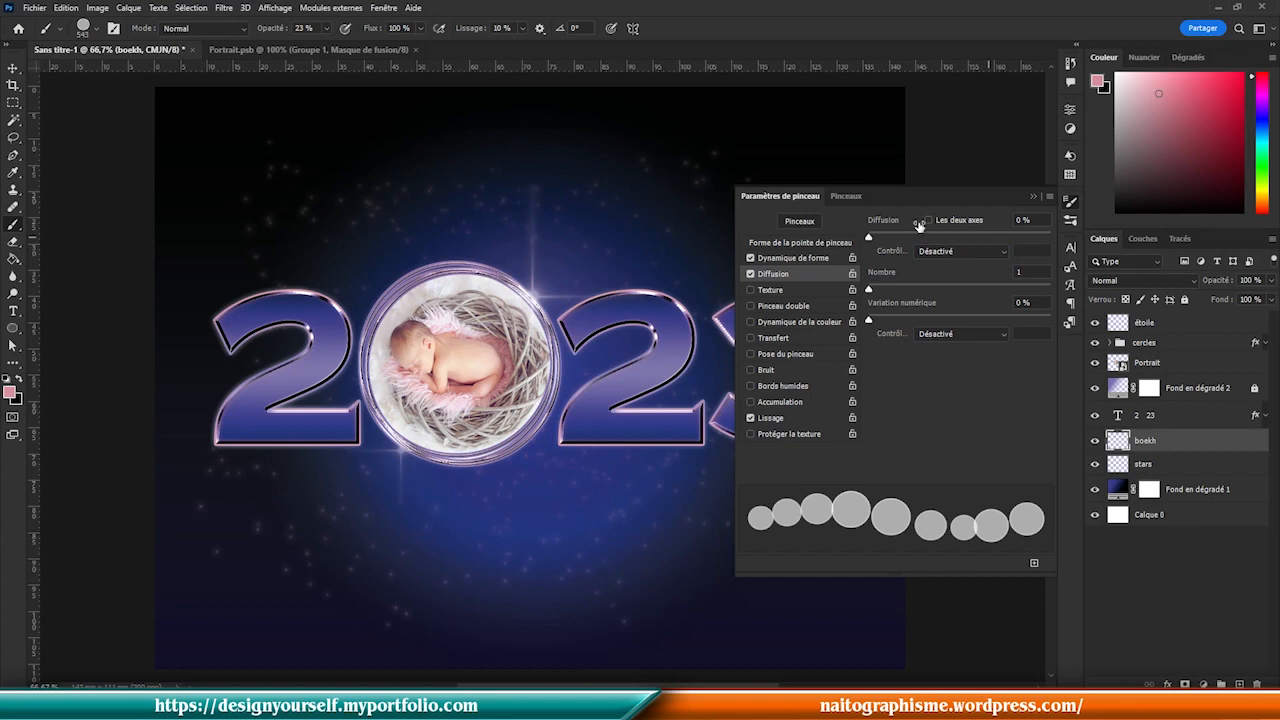
{"action": "left_click_drag", "start_coordinate": [1001, 238], "coordinate": [993, 240]}
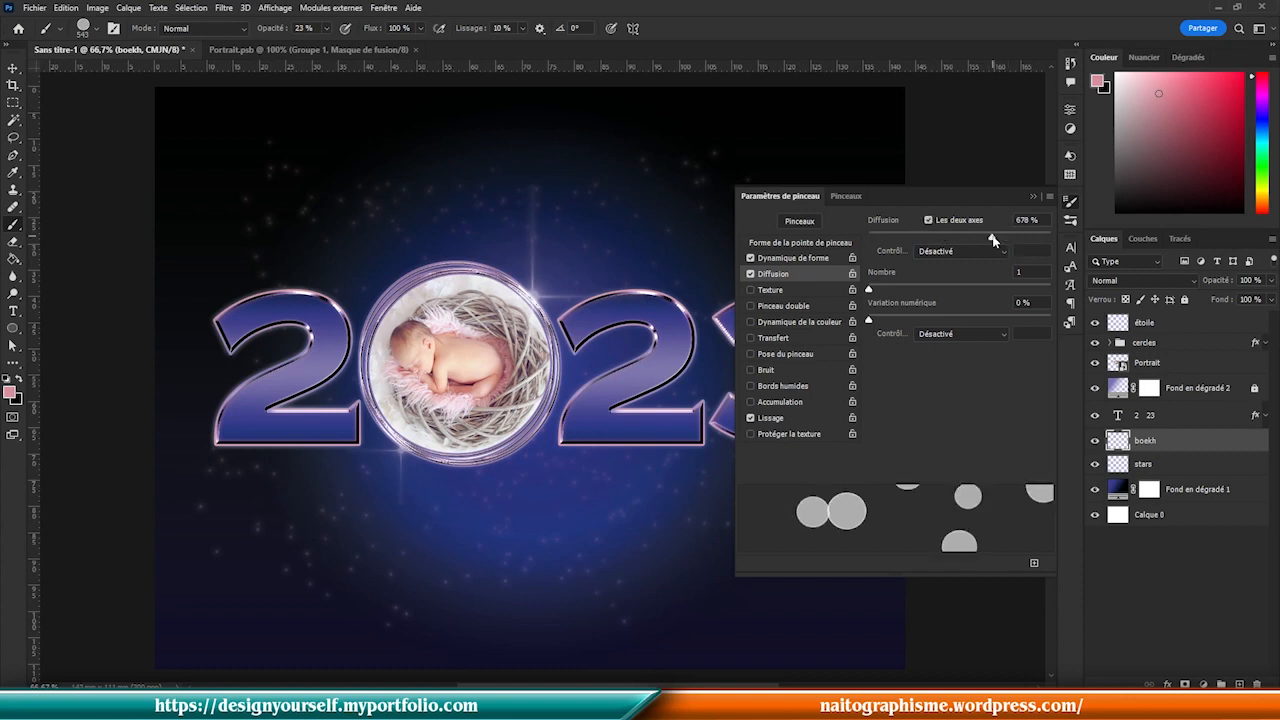
{"action": "left_click", "coordinate": [982, 319]}
{"action": "left_click", "coordinate": [778, 338]}
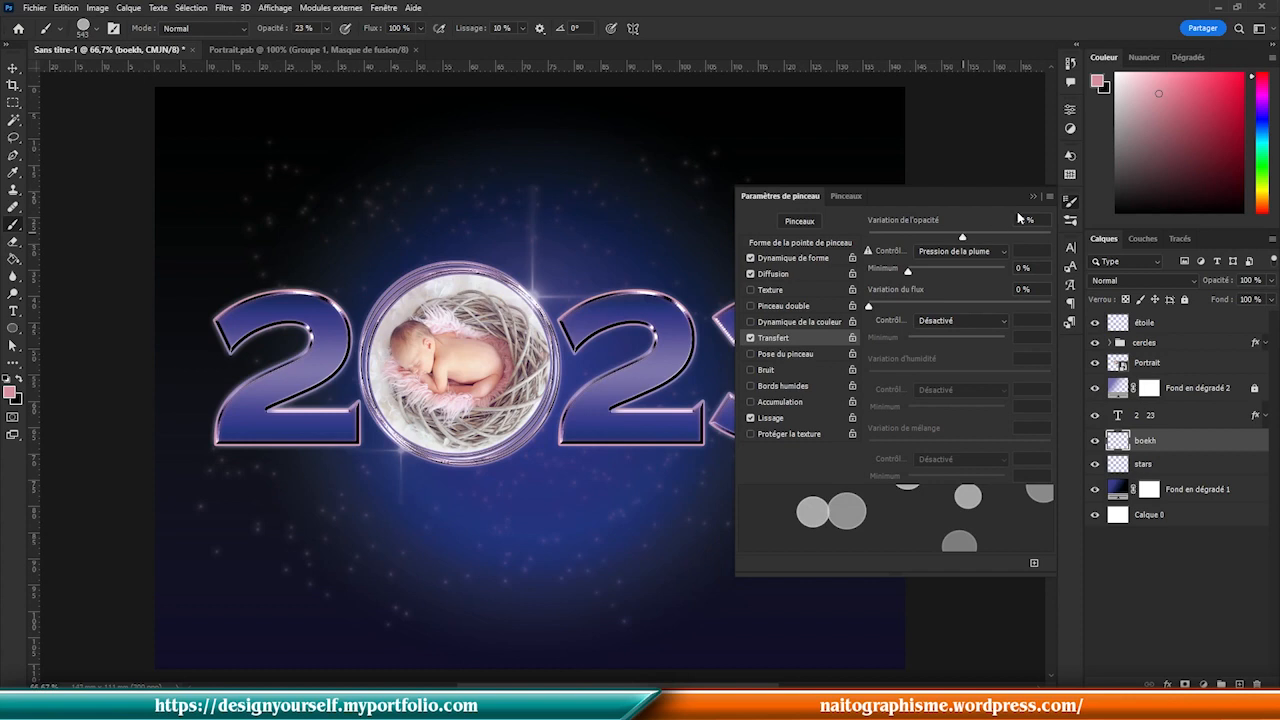
{"action": "left_click", "coordinate": [1071, 199]}
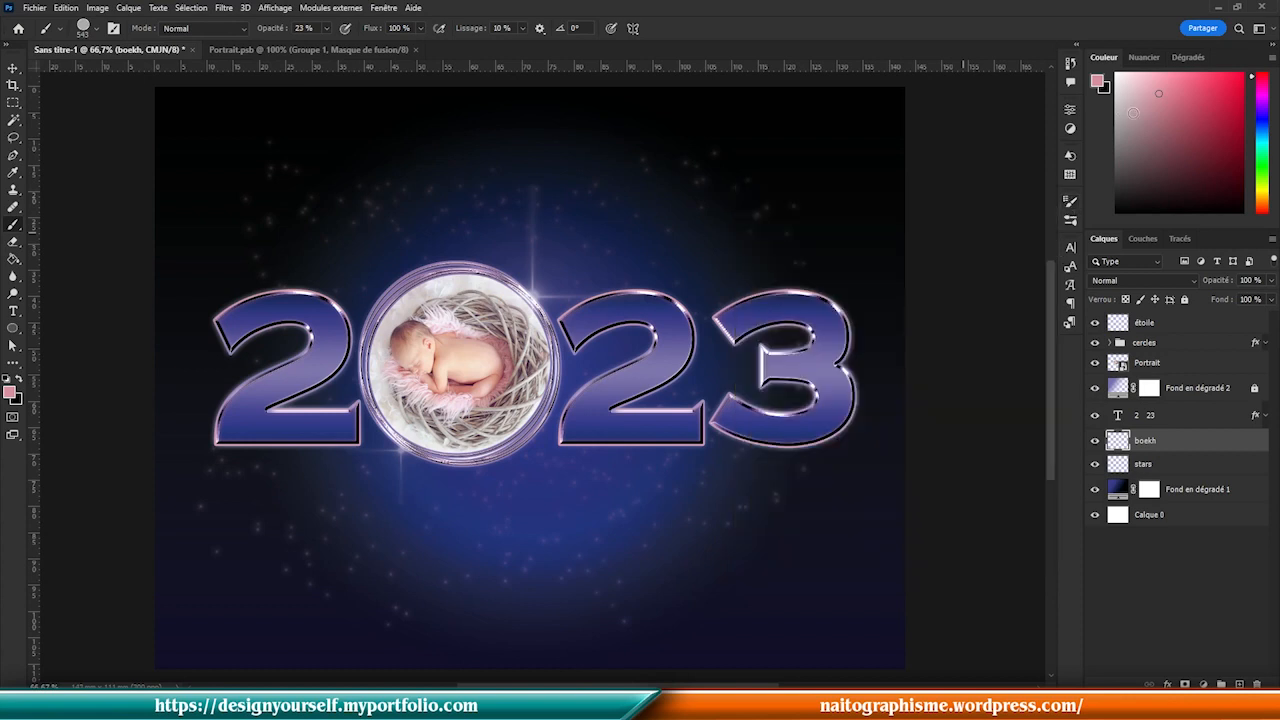
- Change the foreground colour from pink to a light violet
{"action": "left_click", "coordinate": [1100, 81]}
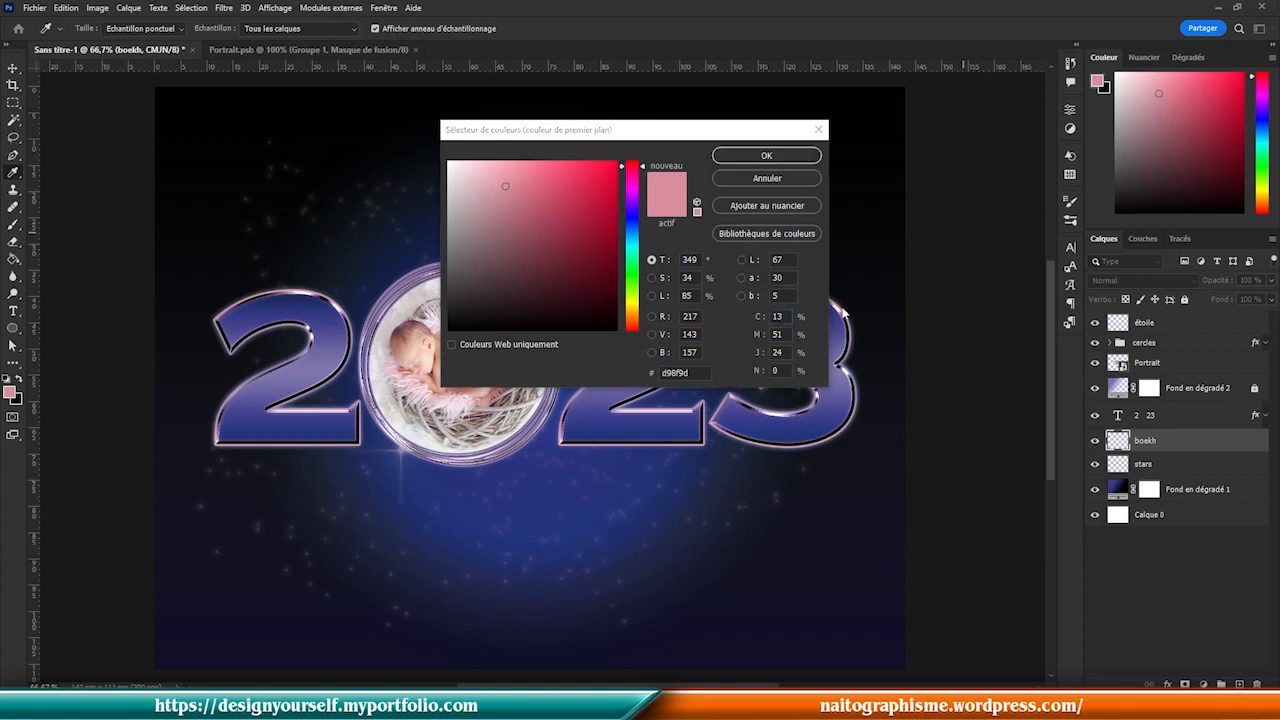
{"action": "left_click", "coordinate": [672, 372]}
{"action": "left_click", "coordinate": [660, 372]}
{"action": "type", "text": "8073"}
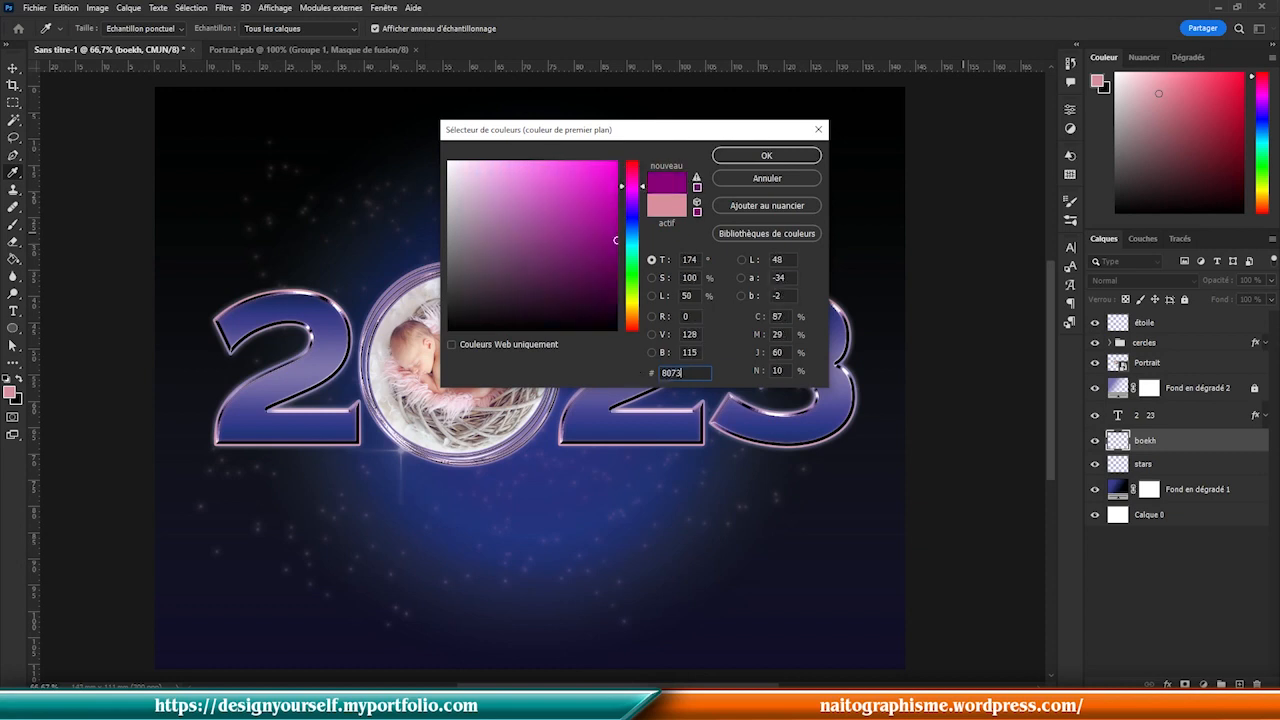
{"action": "type", "text": "ff"}
{"action": "key", "text": "Return"}
- Paint translucent bokeh circles around the 2023 digits on the boekh layer, reducing the brush size to 150 px and down to 90 px
{"action": "key", "text": "bracketleft"}
{"action": "key", "text": "bracketleft"}
{"action": "key", "text": "bracketleft"}
{"action": "key", "text": "bracketleft"}
{"action": "key", "text": "bracketleft"}
{"action": "key", "text": "bracketleft"}
{"action": "key", "text": "bracketleft"}
{"action": "key", "text": "bracketleft"}
{"action": "key", "text": "bracketleft"}
{"action": "key", "text": "bracketleft"}
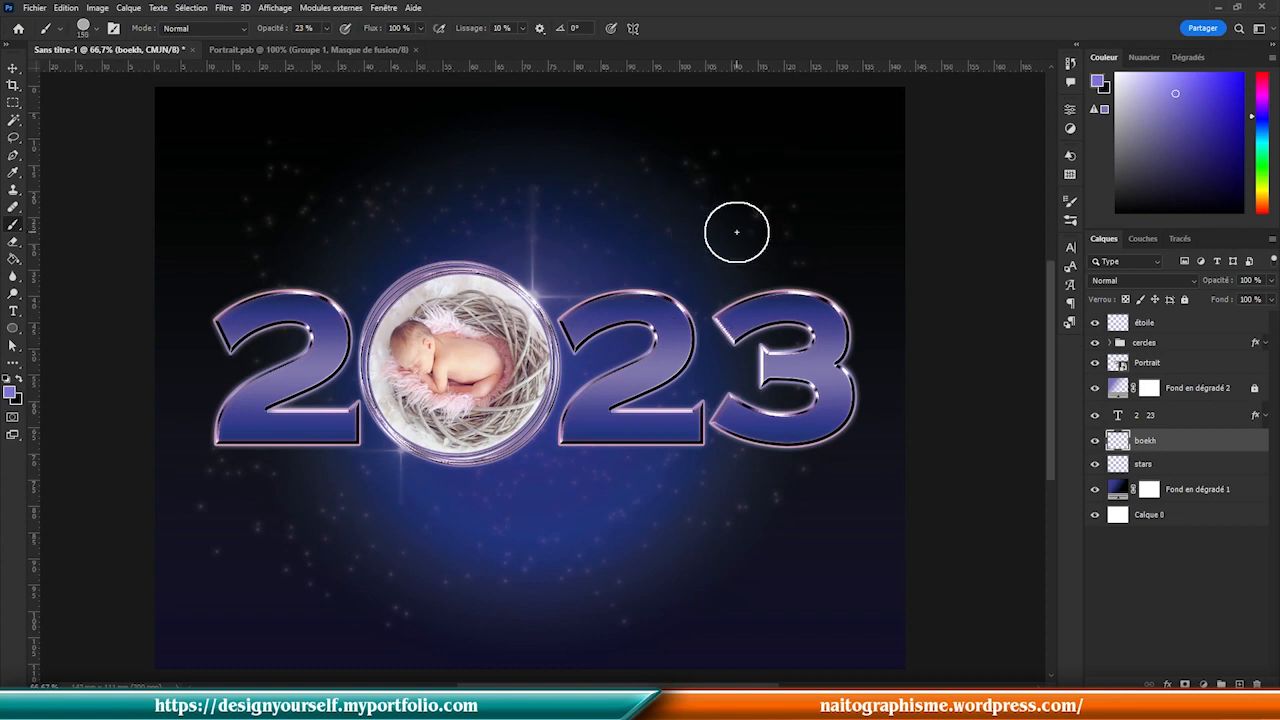
{"action": "mouse_move", "coordinate": [735, 237]}
{"action": "left_mouse_down"}
{"action": "mouse_move", "coordinate": [568, 223]}
{"action": "mouse_move", "coordinate": [551, 263]}
{"action": "mouse_move", "coordinate": [466, 212]}
{"action": "mouse_move", "coordinate": [334, 236]}
{"action": "mouse_move", "coordinate": [441, 327]}
{"action": "mouse_move", "coordinate": [731, 322]}
{"action": "mouse_move", "coordinate": [723, 398]}
{"action": "mouse_move", "coordinate": [544, 397]}
{"action": "mouse_move", "coordinate": [633, 362]}
{"action": "mouse_move", "coordinate": [324, 366]}
{"action": "mouse_move", "coordinate": [347, 476]}
{"action": "mouse_move", "coordinate": [513, 556]}
{"action": "mouse_move", "coordinate": [608, 525]}
{"action": "mouse_move", "coordinate": [531, 511]}
{"action": "mouse_move", "coordinate": [683, 493]}
{"action": "mouse_move", "coordinate": [497, 497]}
{"action": "mouse_move", "coordinate": [501, 542]}
{"action": "mouse_move", "coordinate": [354, 573]}
{"action": "mouse_move", "coordinate": [263, 470]}
{"action": "mouse_move", "coordinate": [248, 313]}
{"action": "mouse_move", "coordinate": [264, 207]}
{"action": "mouse_move", "coordinate": [535, 214]}
{"action": "mouse_move", "coordinate": [793, 279]}
{"action": "mouse_move", "coordinate": [792, 516]}
{"action": "mouse_move", "coordinate": [703, 579]}
{"action": "mouse_move", "coordinate": [901, 578]}
{"action": "mouse_move", "coordinate": [803, 491]}
{"action": "mouse_move", "coordinate": [771, 339]}
{"action": "mouse_move", "coordinate": [676, 217]}
{"action": "mouse_move", "coordinate": [489, 217]}
{"action": "mouse_move", "coordinate": [654, 466]}
{"action": "left_mouse_up"}
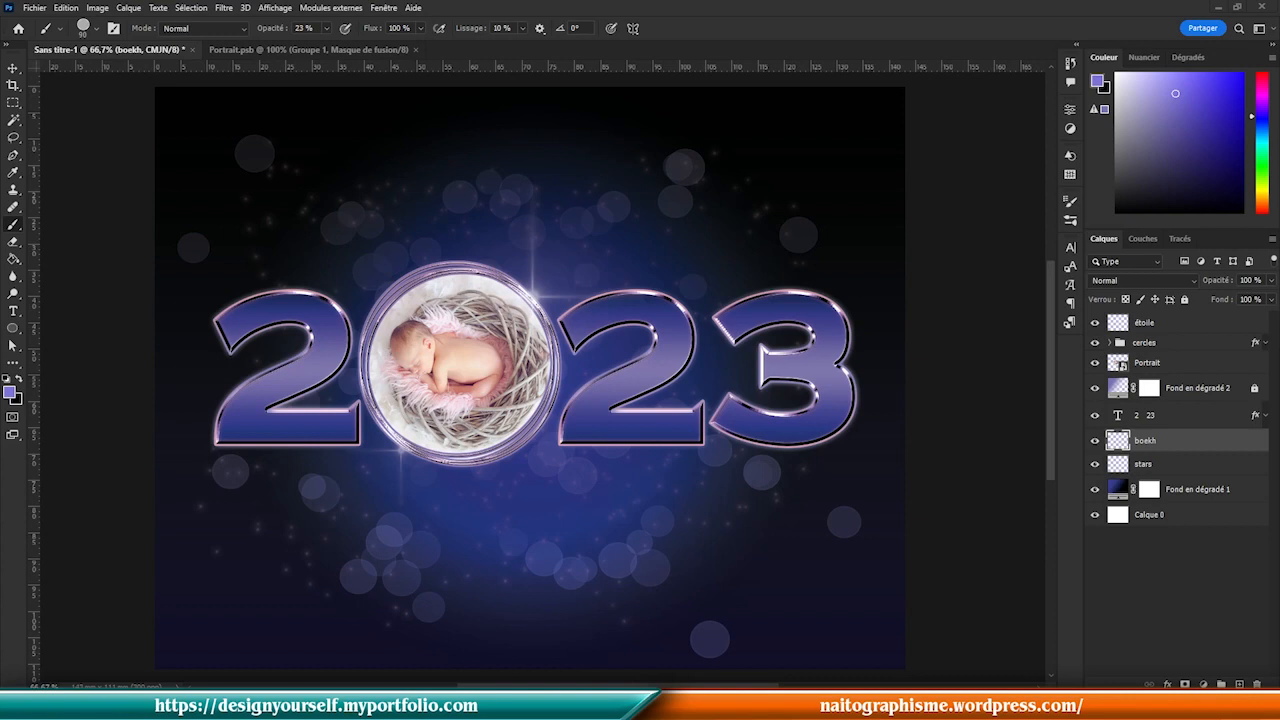
- Add a gradient map adjustment above the boekh layer and set its first colour stop to #131a40
{"action": "left_click", "coordinate": [1204, 685]}
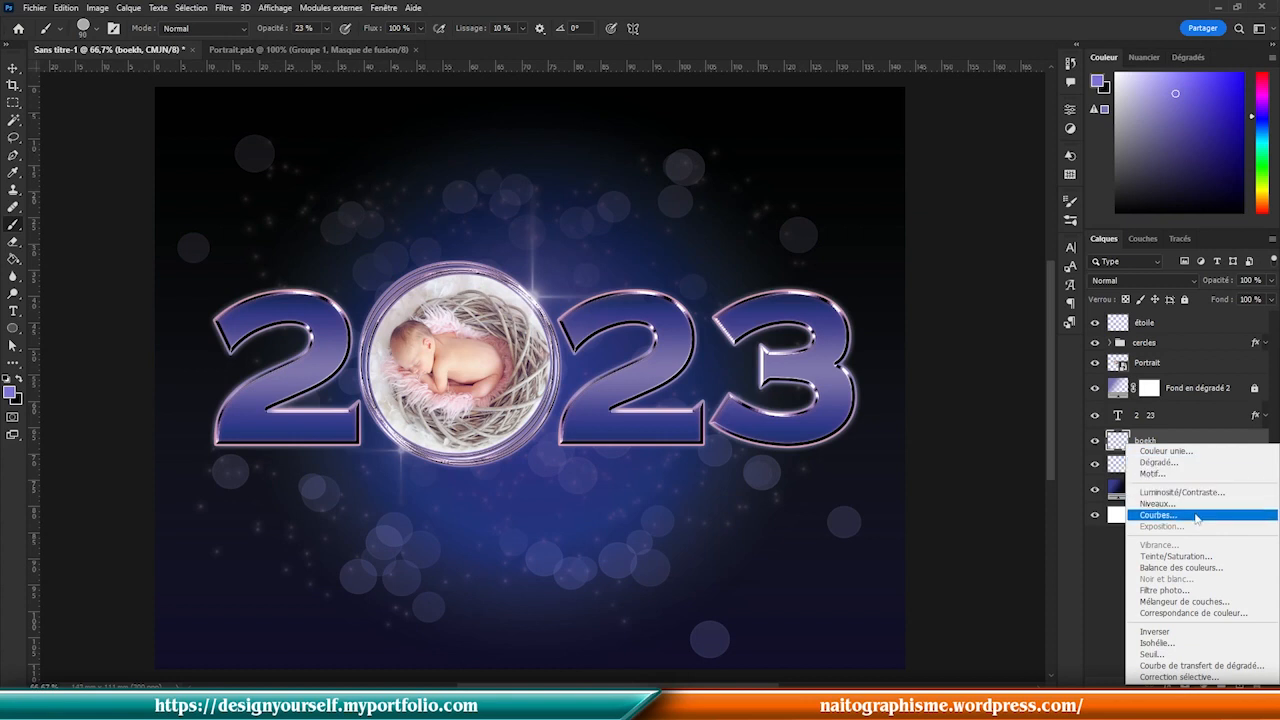
{"action": "left_click", "coordinate": [1205, 666]}
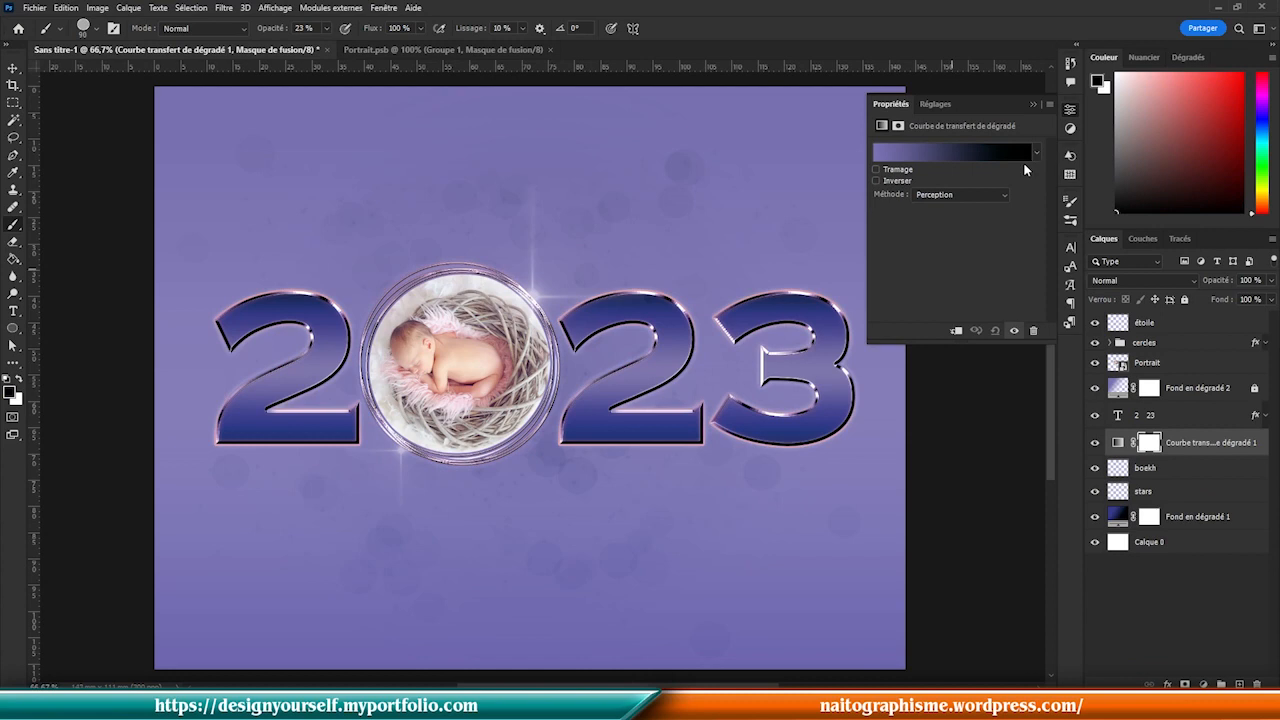
{"action": "left_click", "coordinate": [958, 153]}
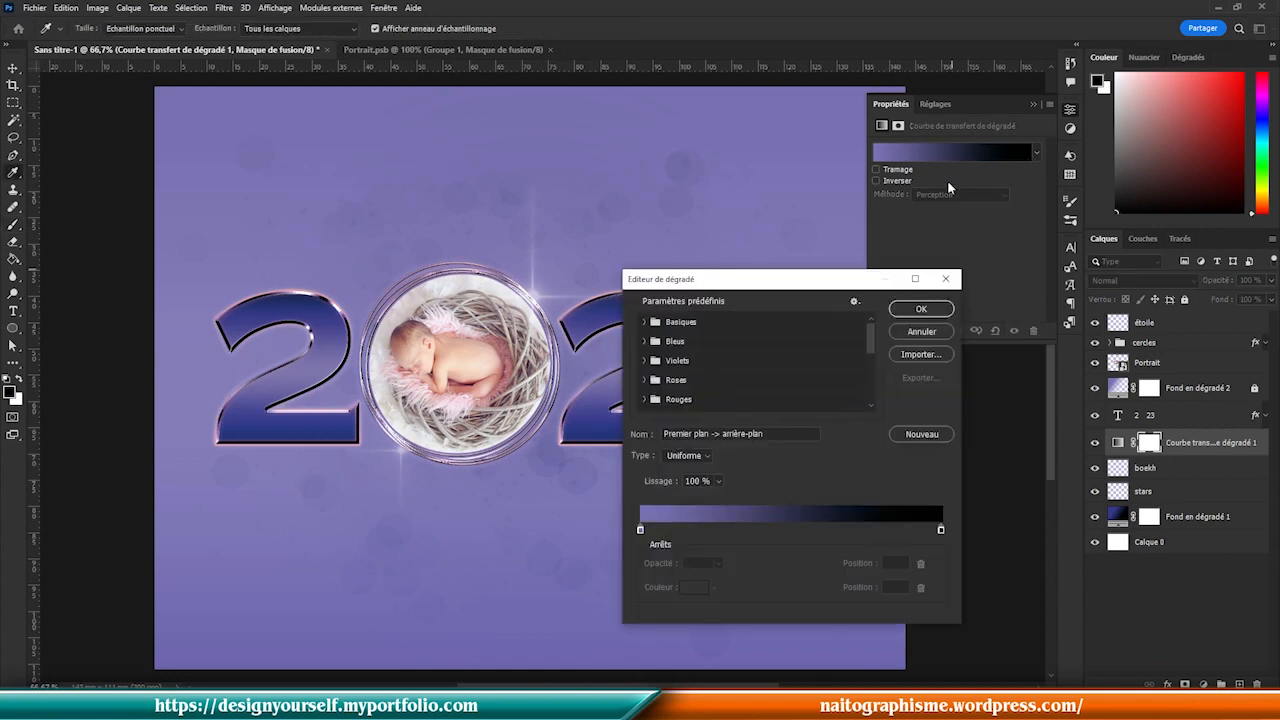
{"action": "left_click", "coordinate": [640, 530]}
{"action": "left_click", "coordinate": [694, 587]}
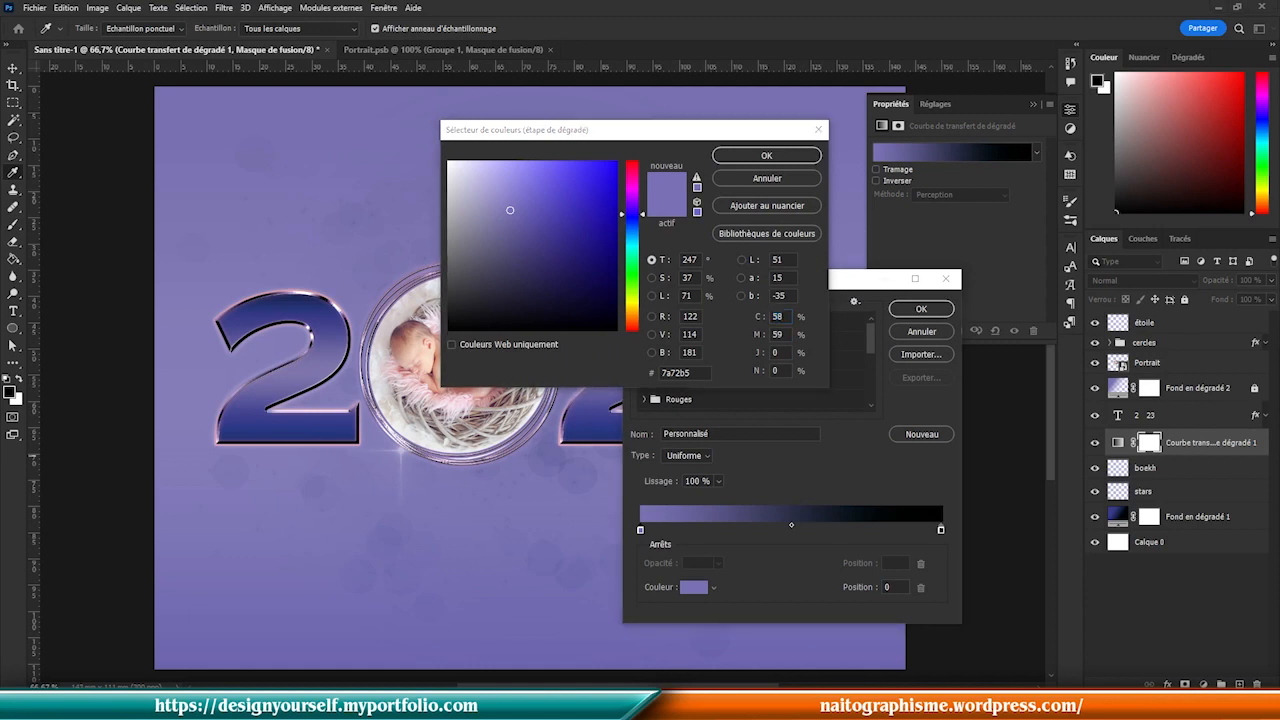
{"action": "left_click", "coordinate": [701, 372]}
{"action": "left_click_drag", "start_coordinate": [701, 373], "coordinate": [654, 374]}
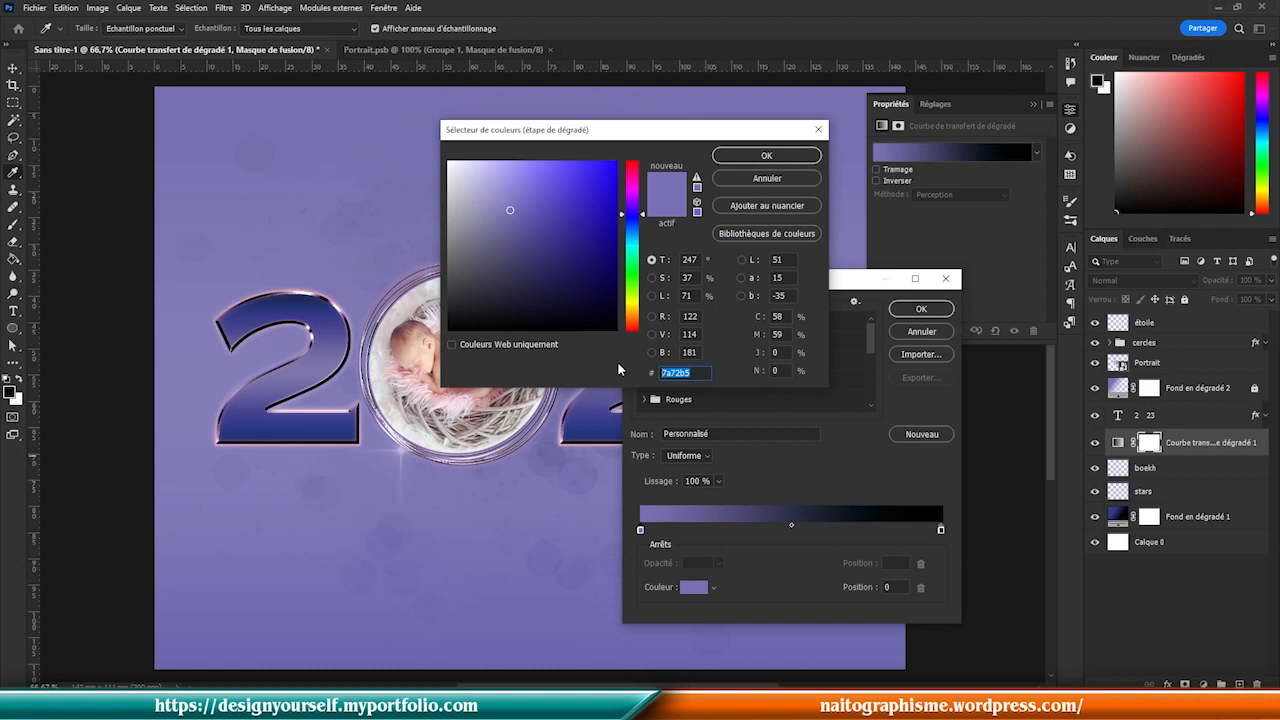
{"action": "type", "text": "131"}
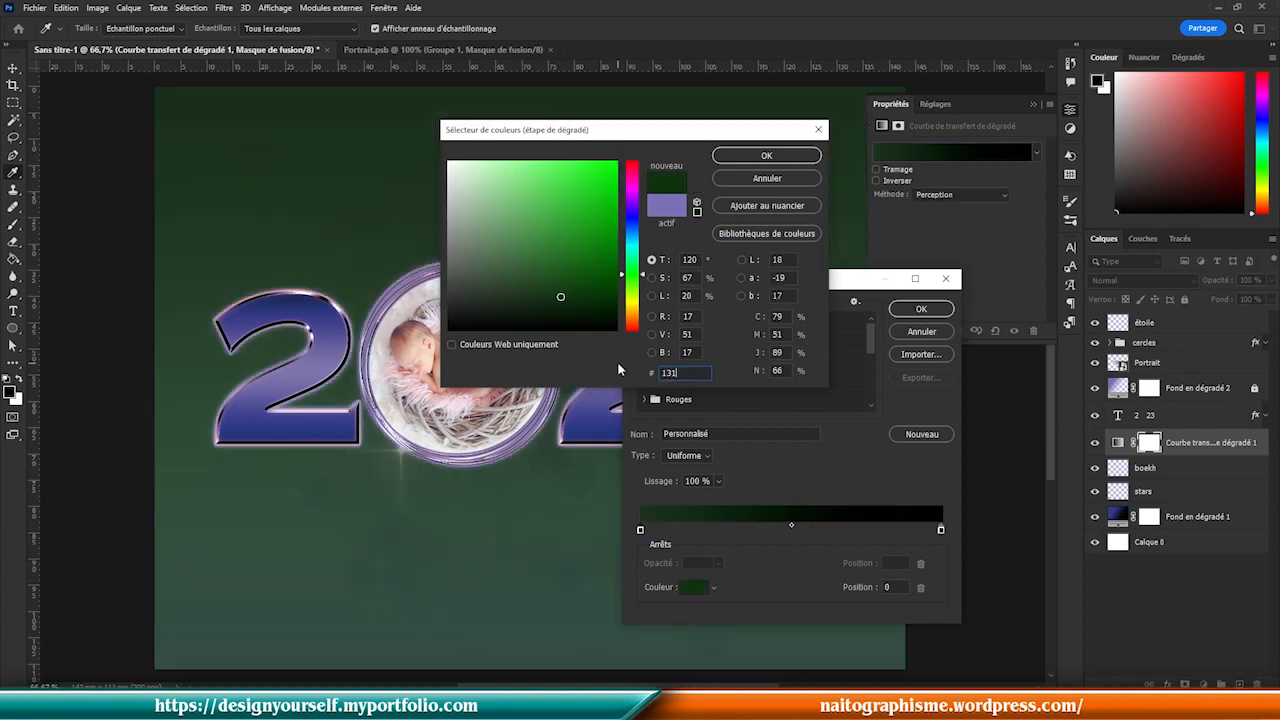
{"action": "type", "text": "a40"}
{"action": "key", "text": "Return"}
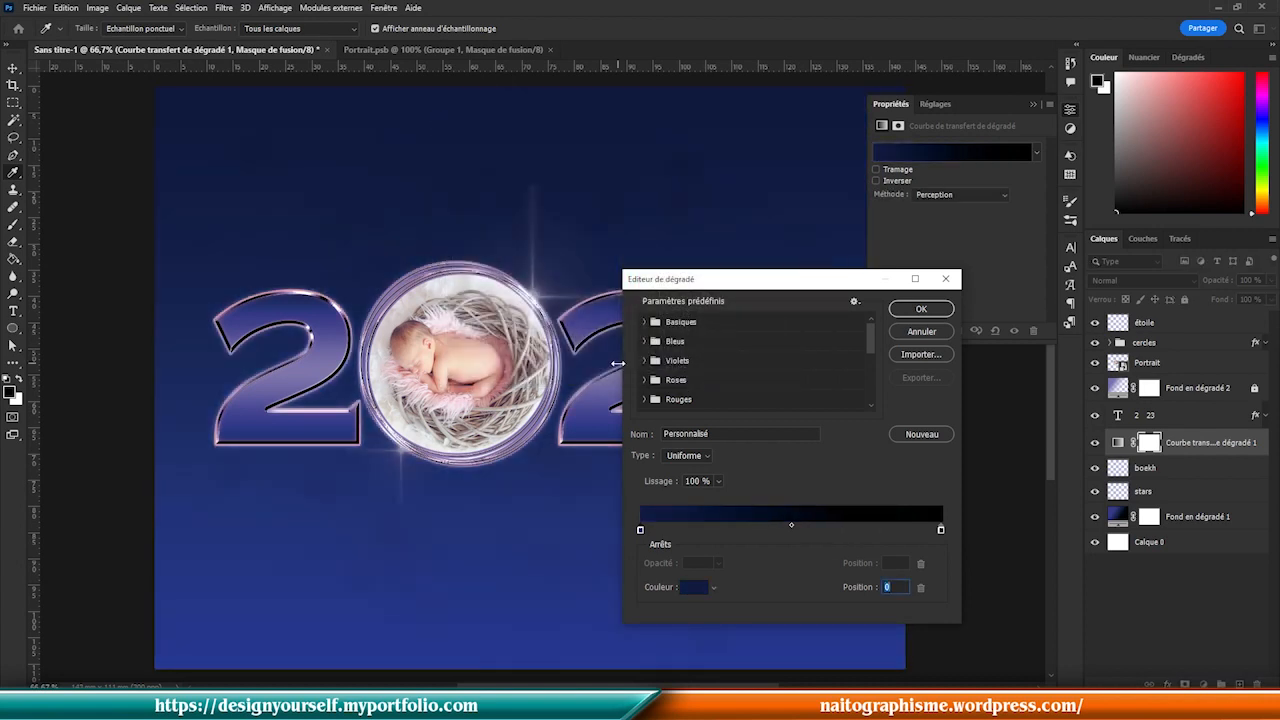
{"action": "left_click", "coordinate": [921, 309]}
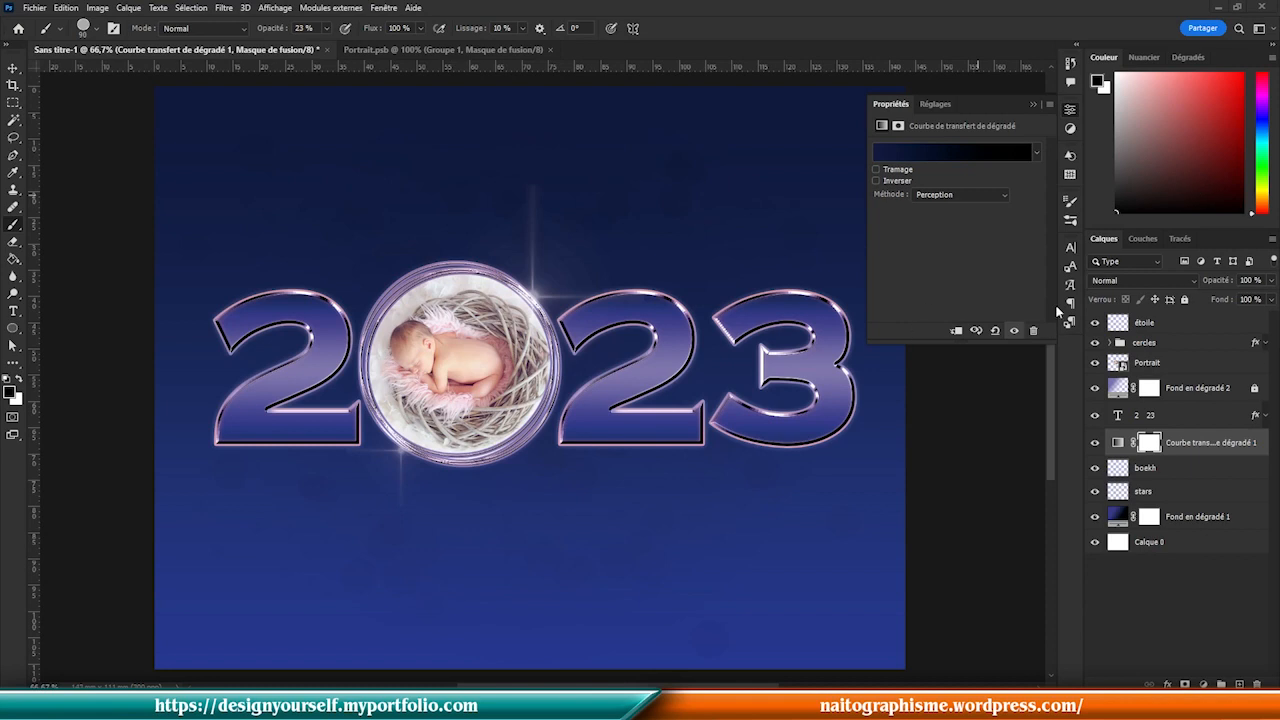
- Set the gradient map's blend mode to Saturation and move it to the top of the layer stack
{"action": "left_click", "coordinate": [1148, 282]}
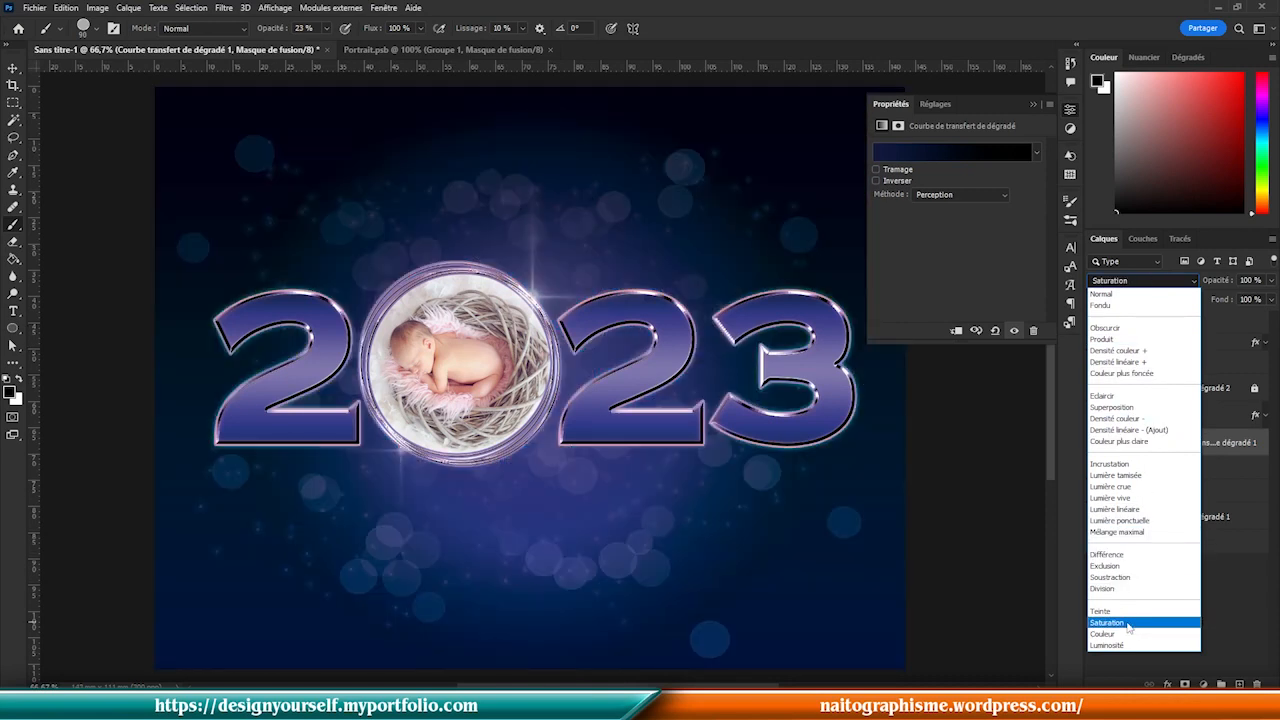
{"action": "left_click", "coordinate": [1127, 623]}
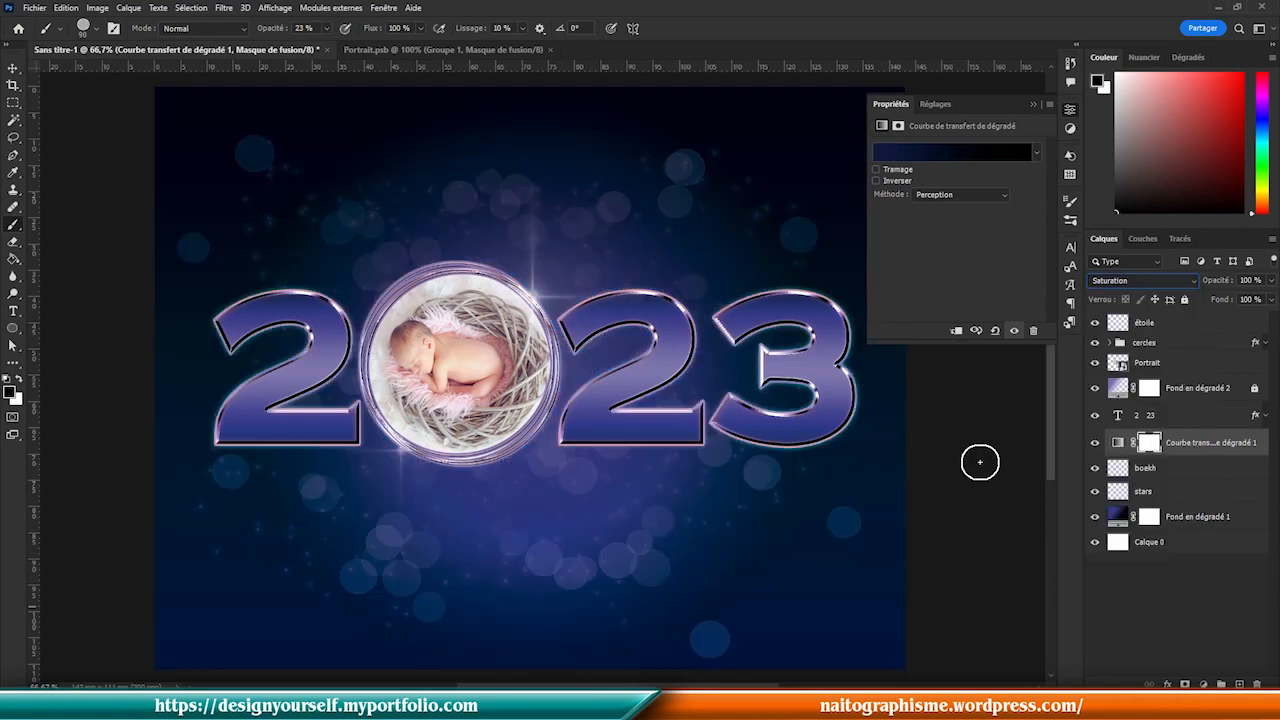
{"action": "left_click_drag", "start_coordinate": [1125, 444], "coordinate": [1120, 316]}
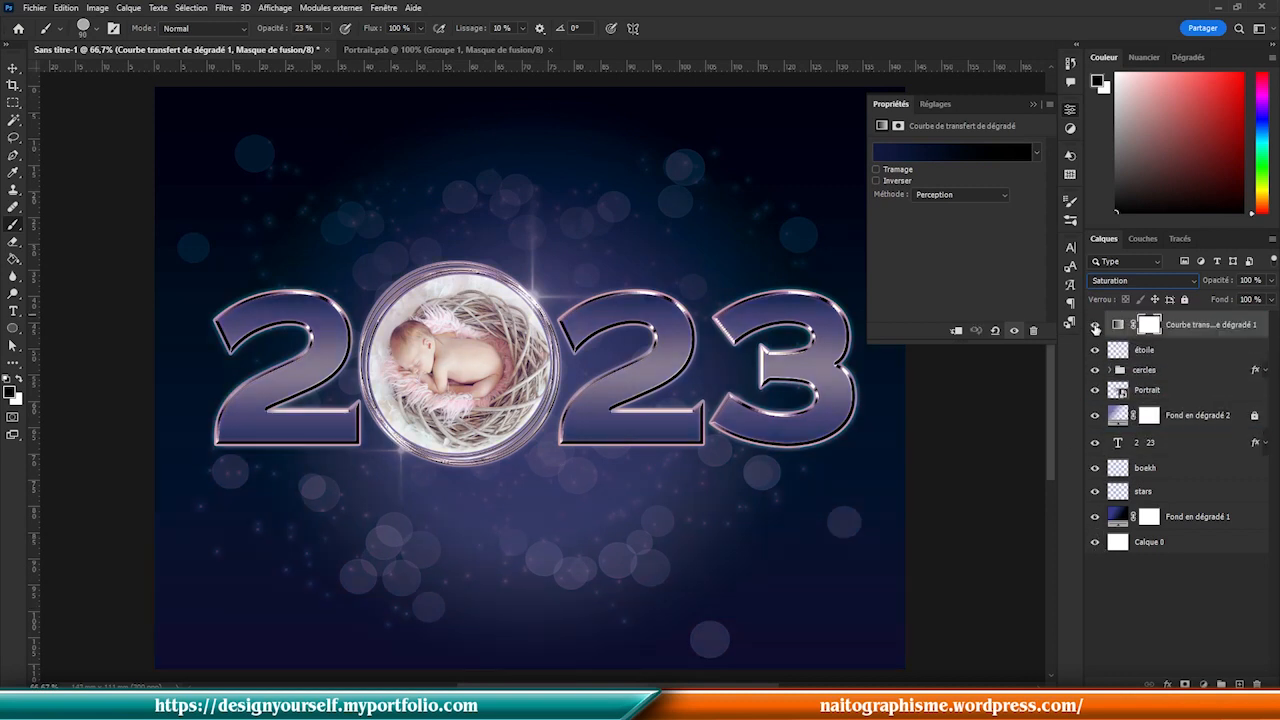
{"action": "left_click", "coordinate": [1095, 328]}
- Try reversed and radial variants of the Fond en dégradé 2 gradient fill, then return it to linear without reversal
{"action": "left_click", "coordinate": [1148, 416]}
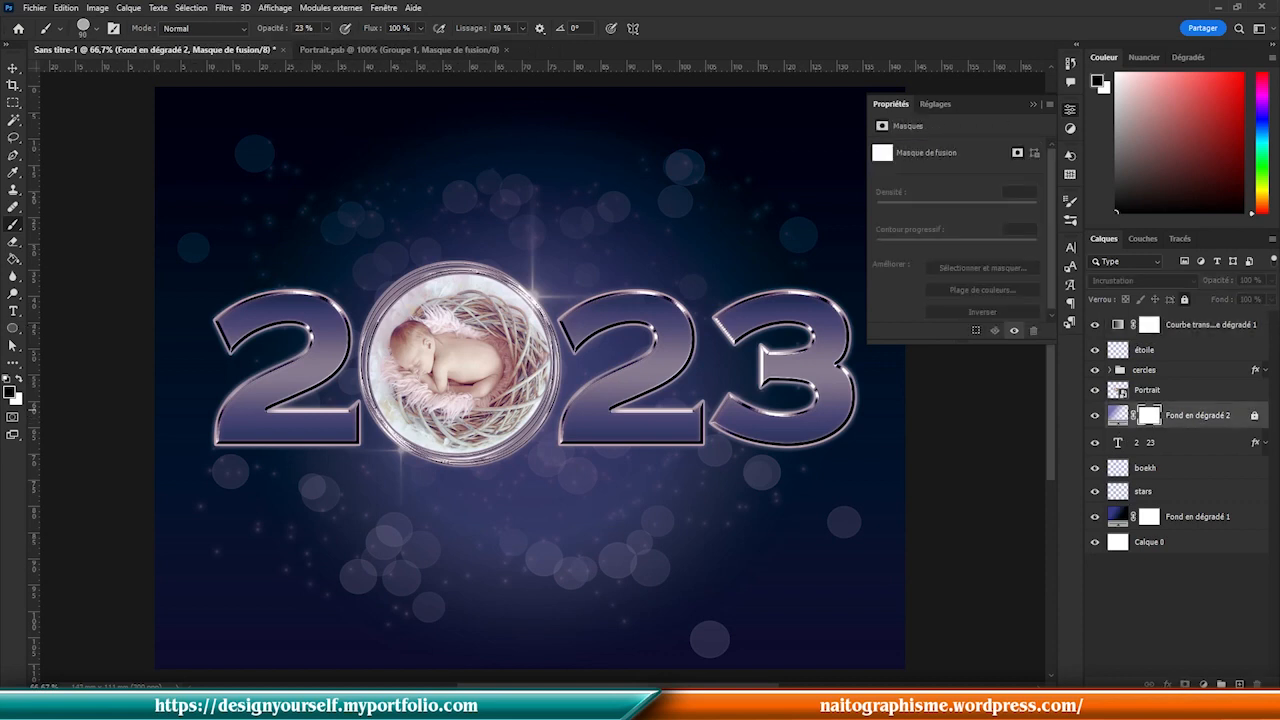
{"action": "double_click", "coordinate": [1118, 416]}
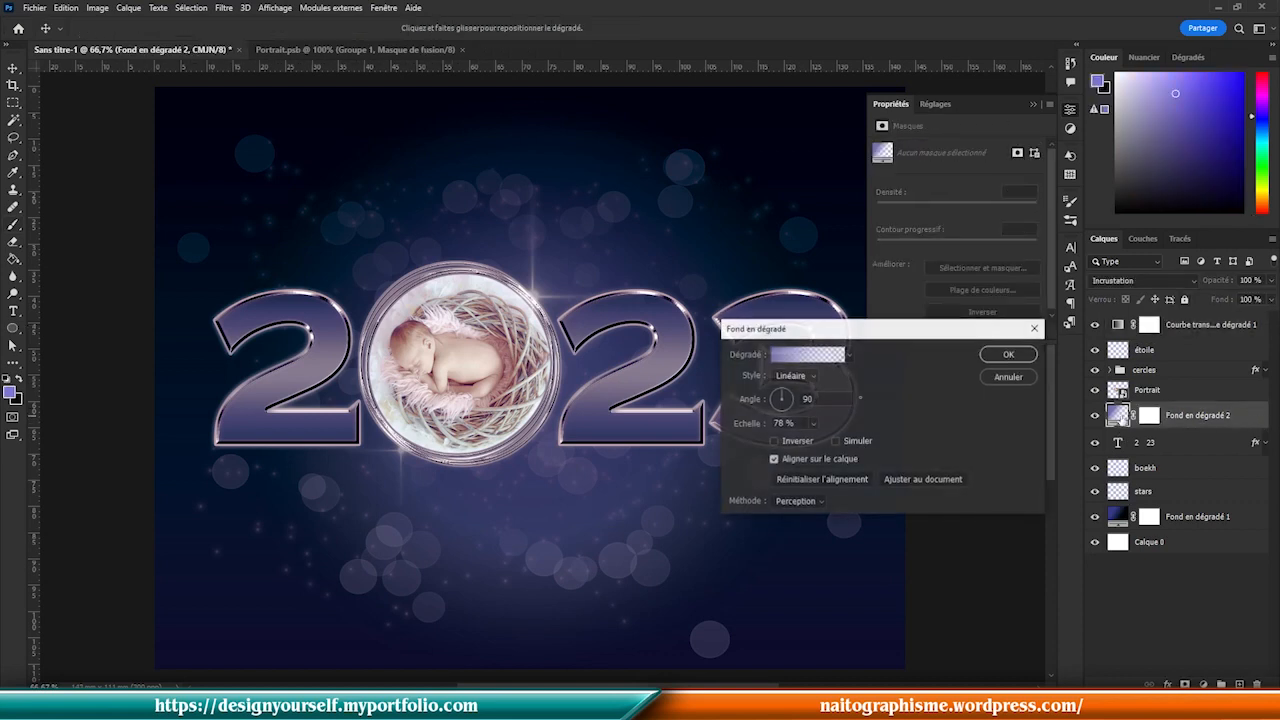
{"action": "left_click", "coordinate": [774, 441]}
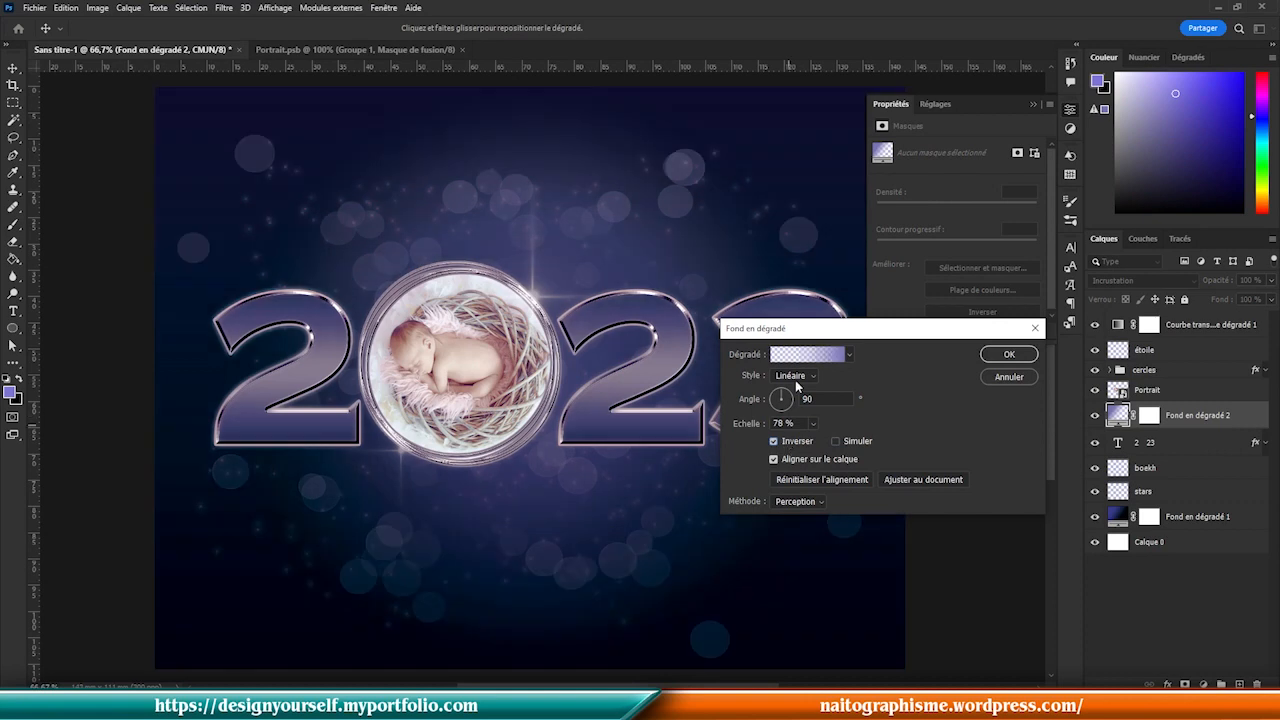
{"action": "left_click", "coordinate": [795, 377]}
{"action": "left_click", "coordinate": [799, 399]}
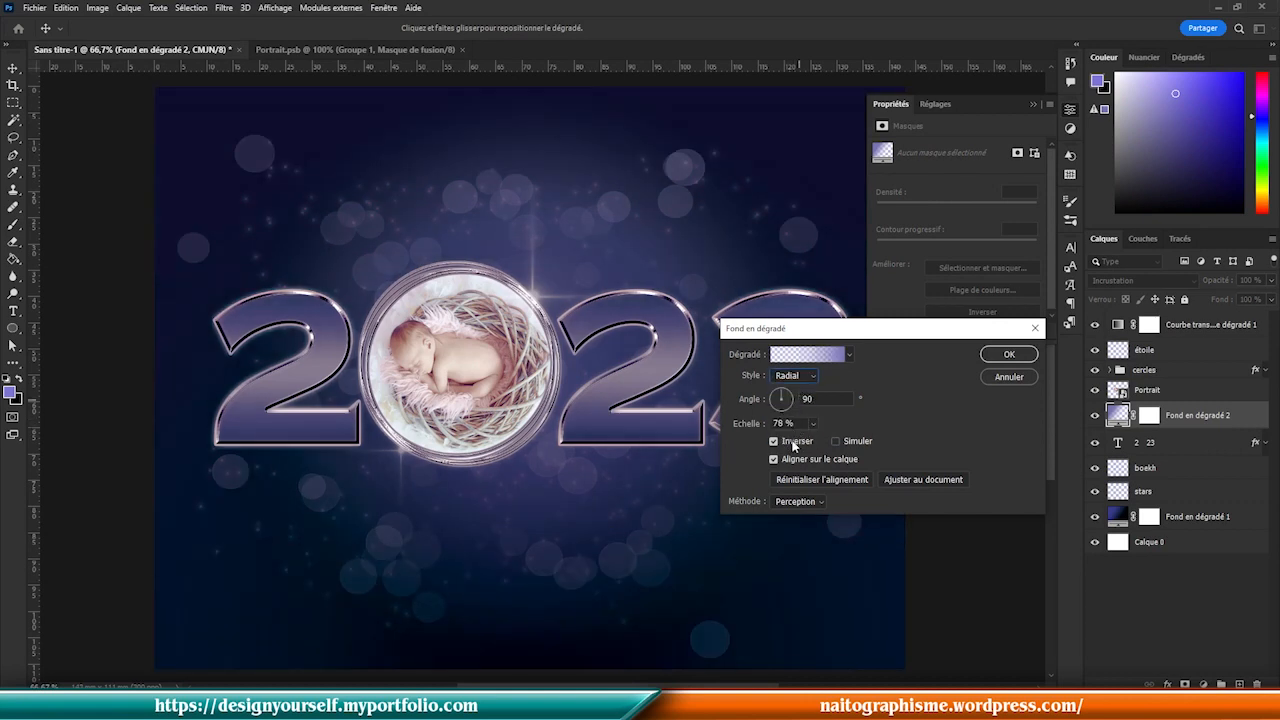
{"action": "left_click", "coordinate": [791, 441]}
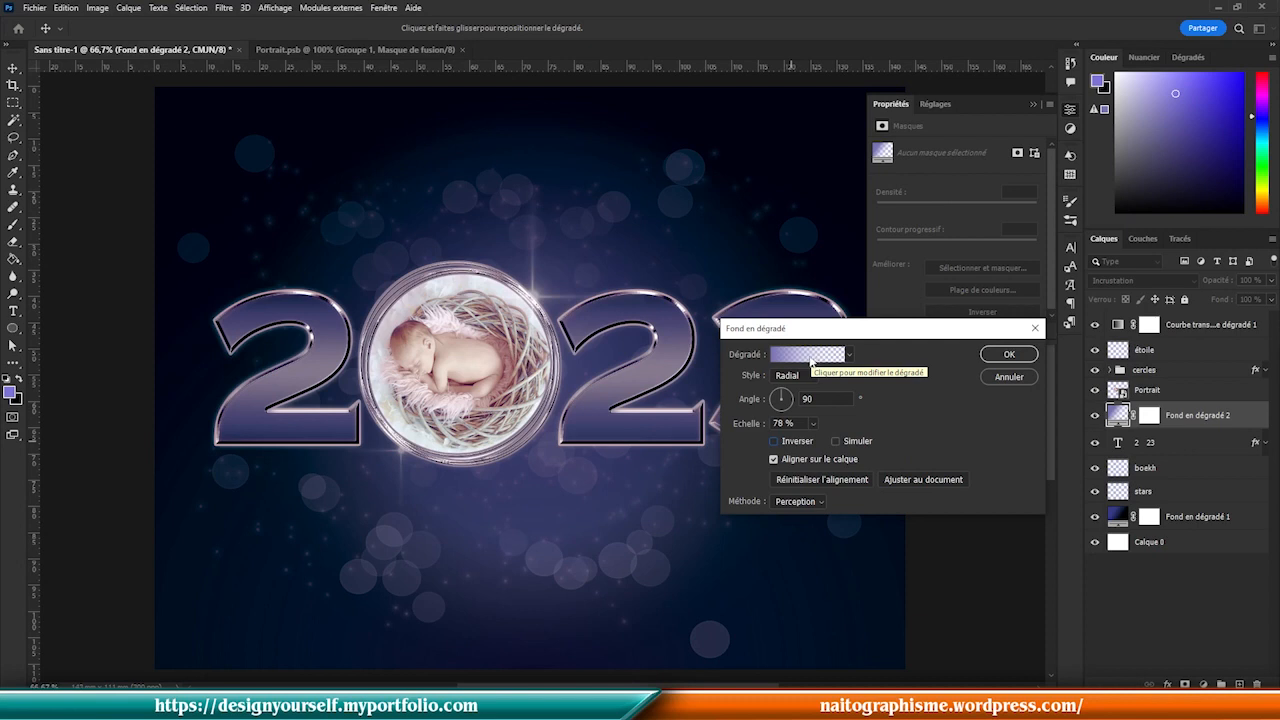
{"action": "left_click", "coordinate": [774, 441]}
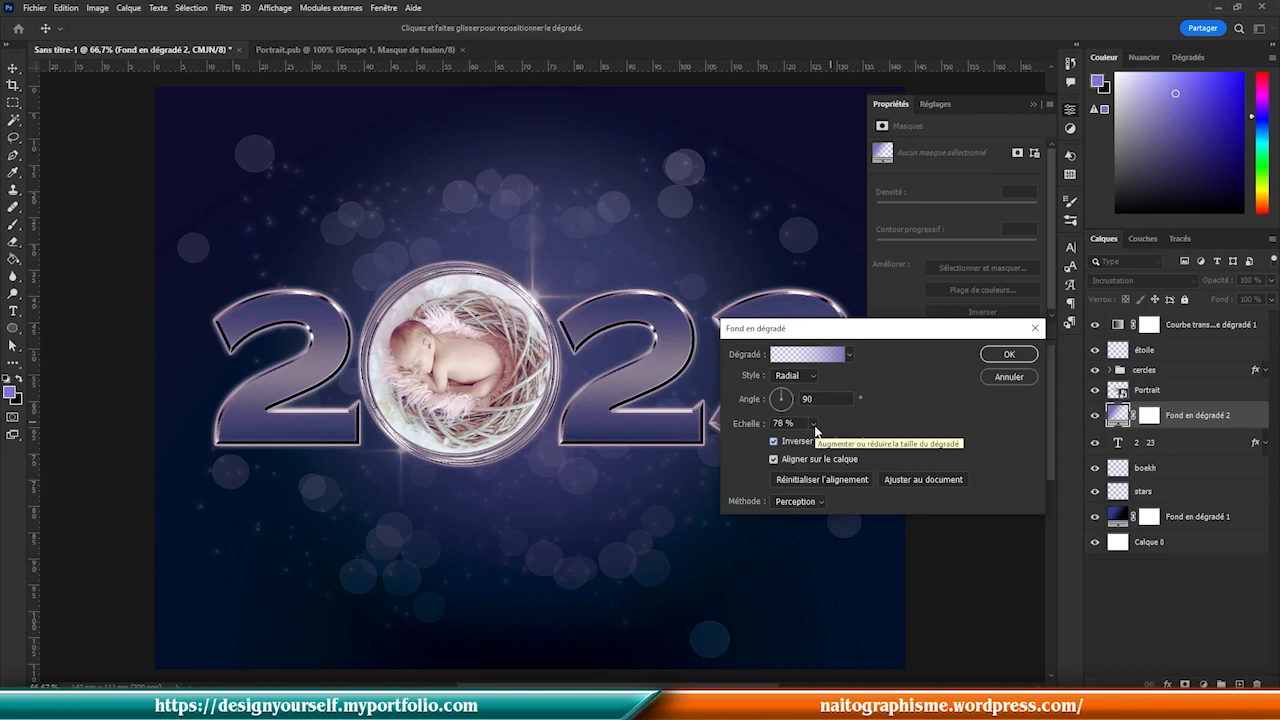
{"action": "left_click", "coordinate": [795, 375]}
{"action": "left_click", "coordinate": [790, 379]}
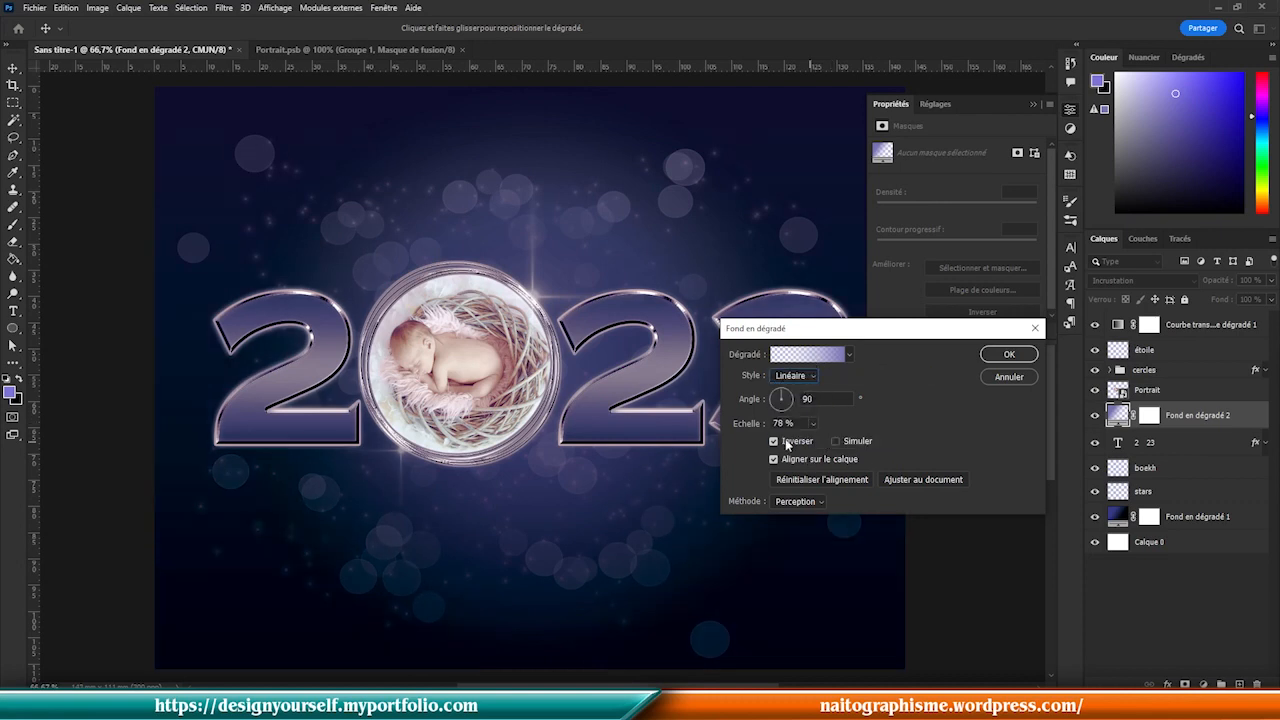
{"action": "left_click", "coordinate": [787, 444]}
{"action": "left_click", "coordinate": [1005, 355]}
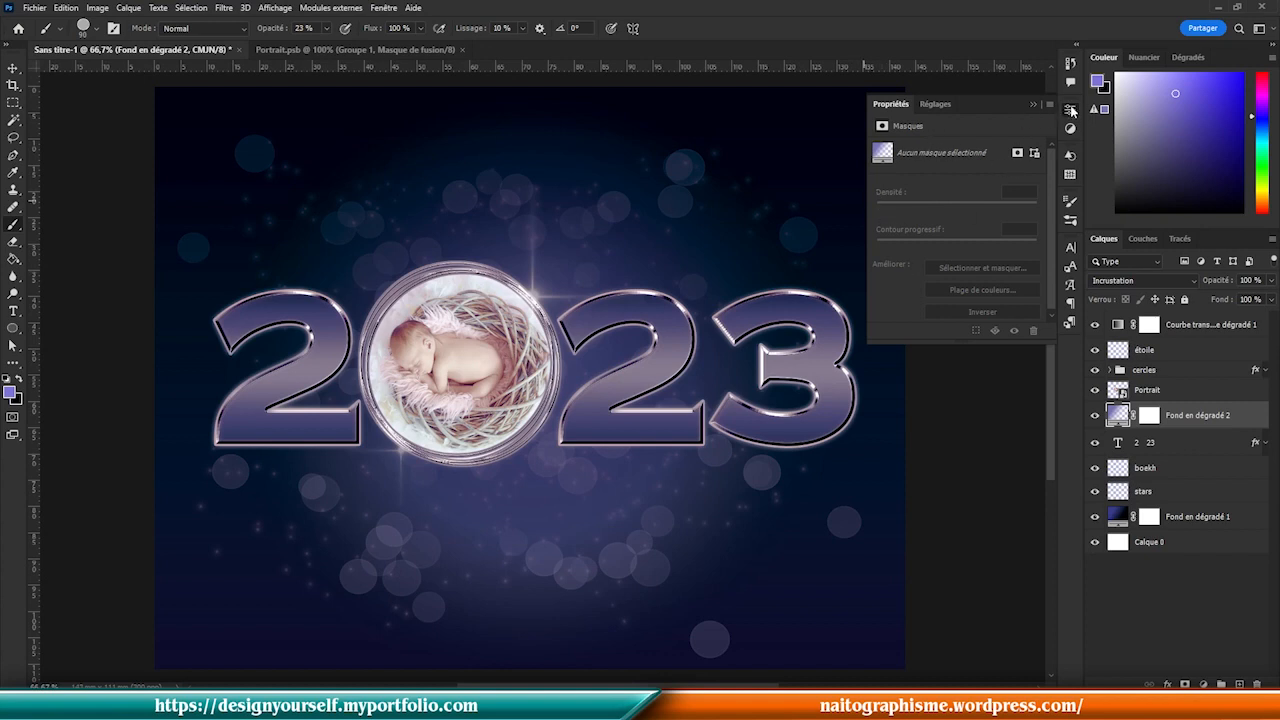
{"action": "left_click", "coordinate": [1070, 110]}
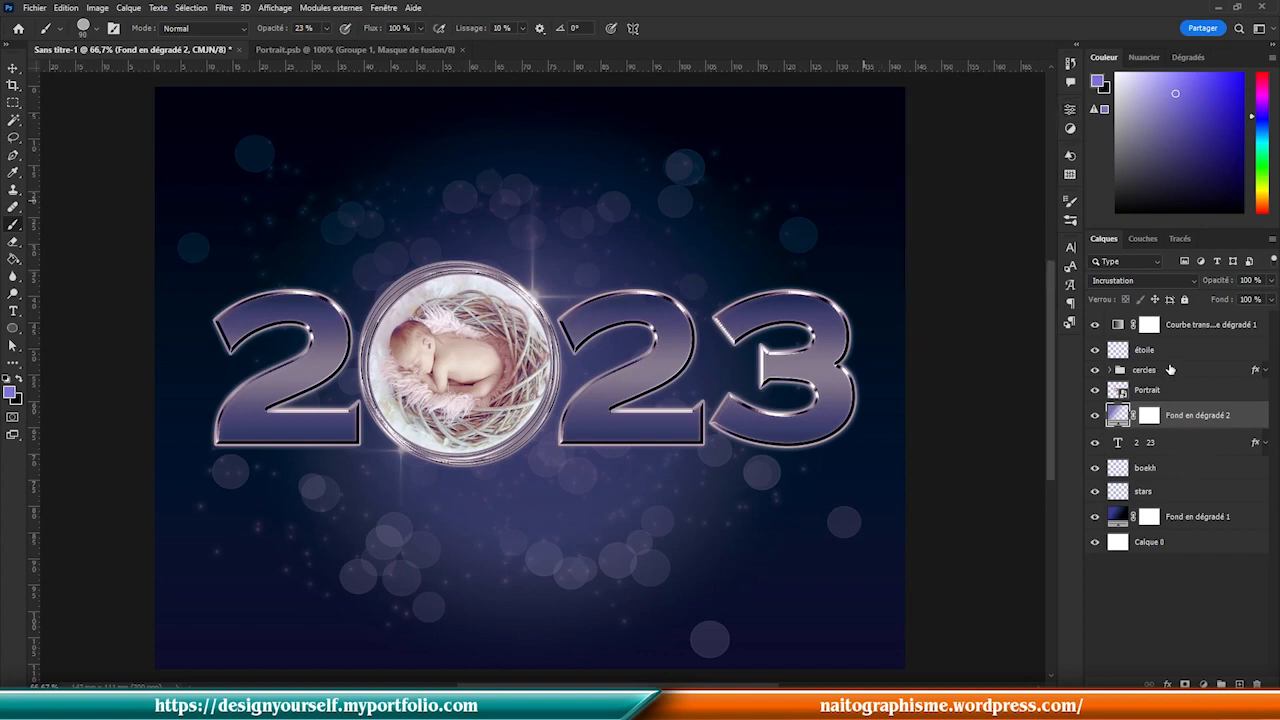
- Select the étoile layer, choose the star 6 brush and set the foreground colour to a very pale lilac
{"action": "key", "text": "e"}
{"action": "left_click", "coordinate": [1155, 356]}
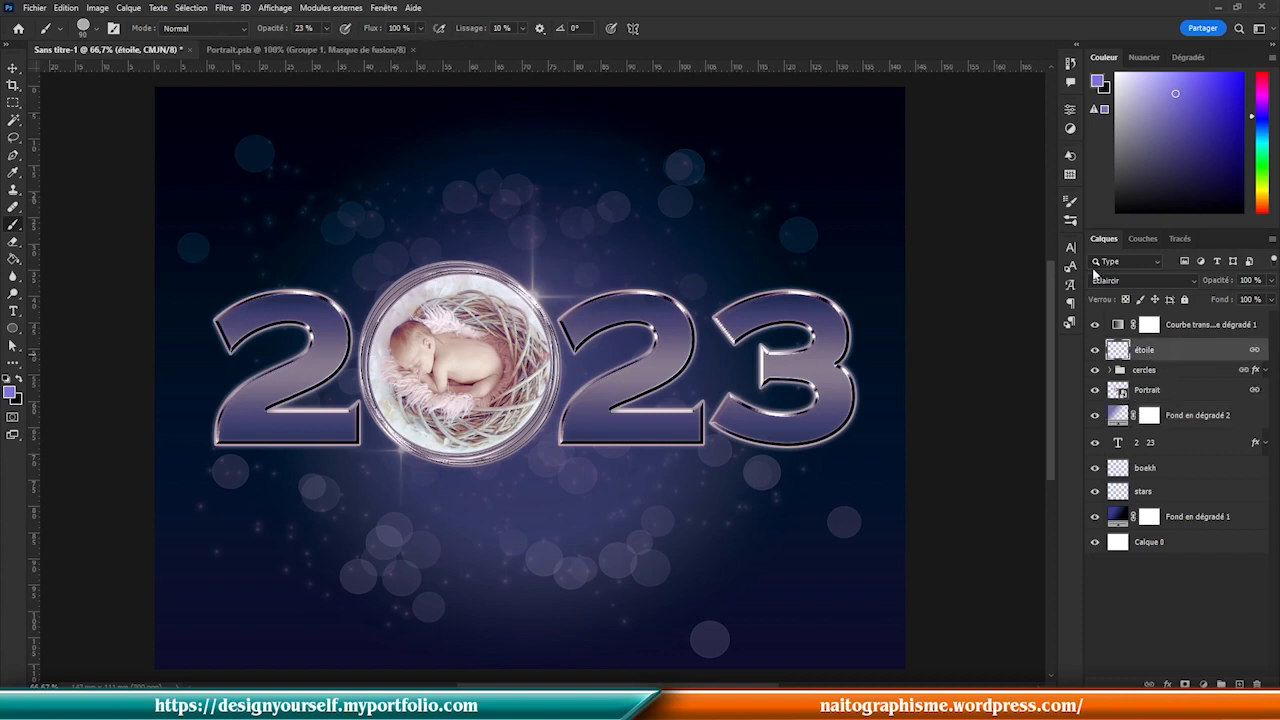
{"action": "left_click", "coordinate": [1071, 222]}
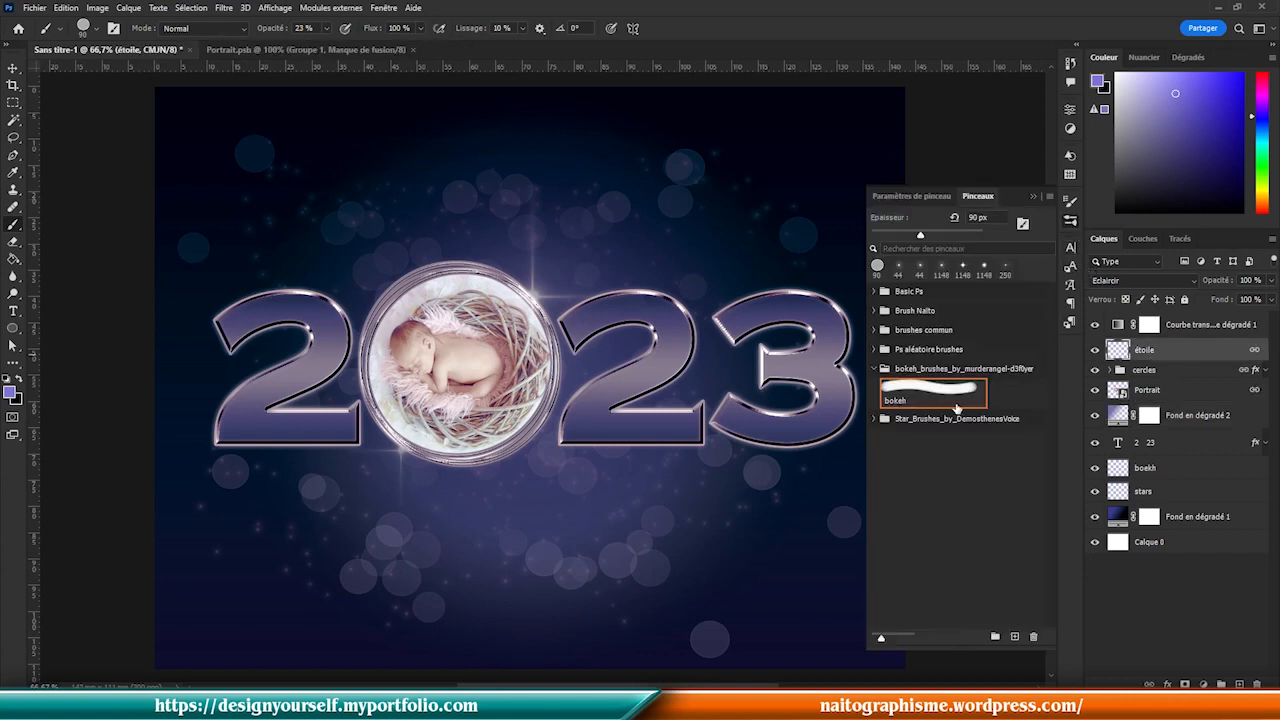
{"action": "left_click", "coordinate": [877, 386]}
{"action": "left_click", "coordinate": [950, 597]}
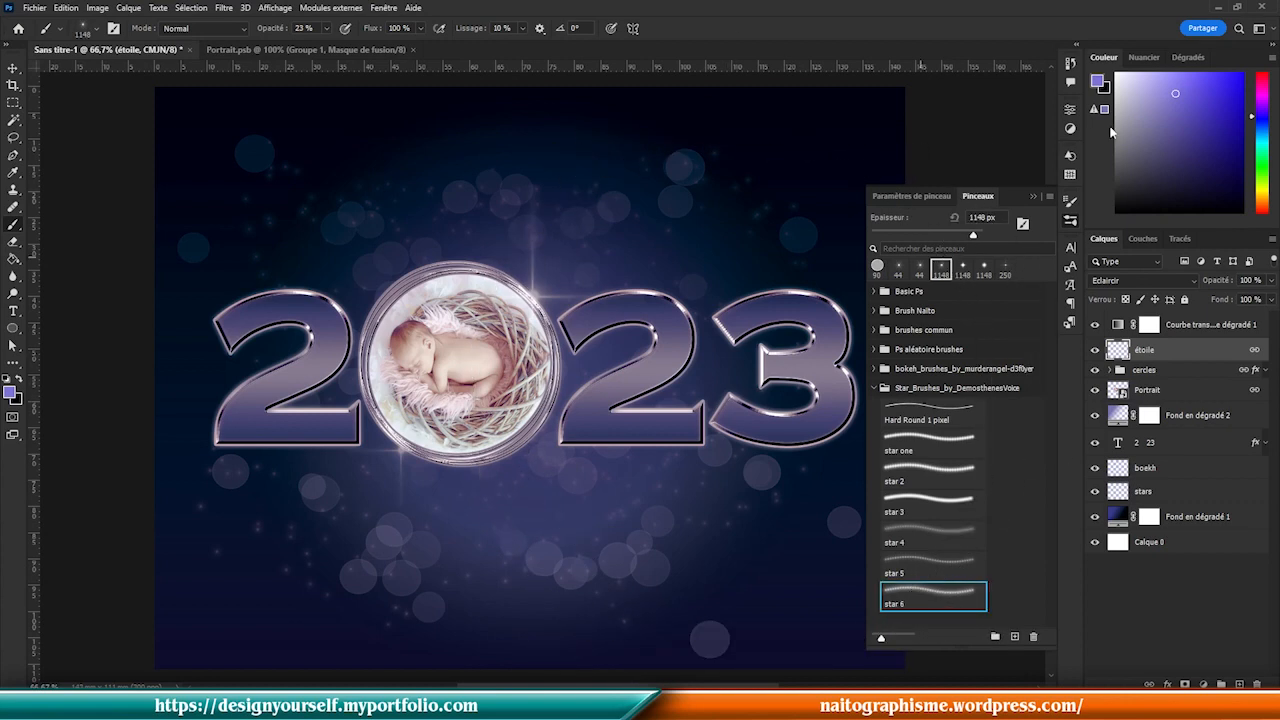
{"action": "left_click_drag", "start_coordinate": [1141, 79], "coordinate": [1127, 78]}
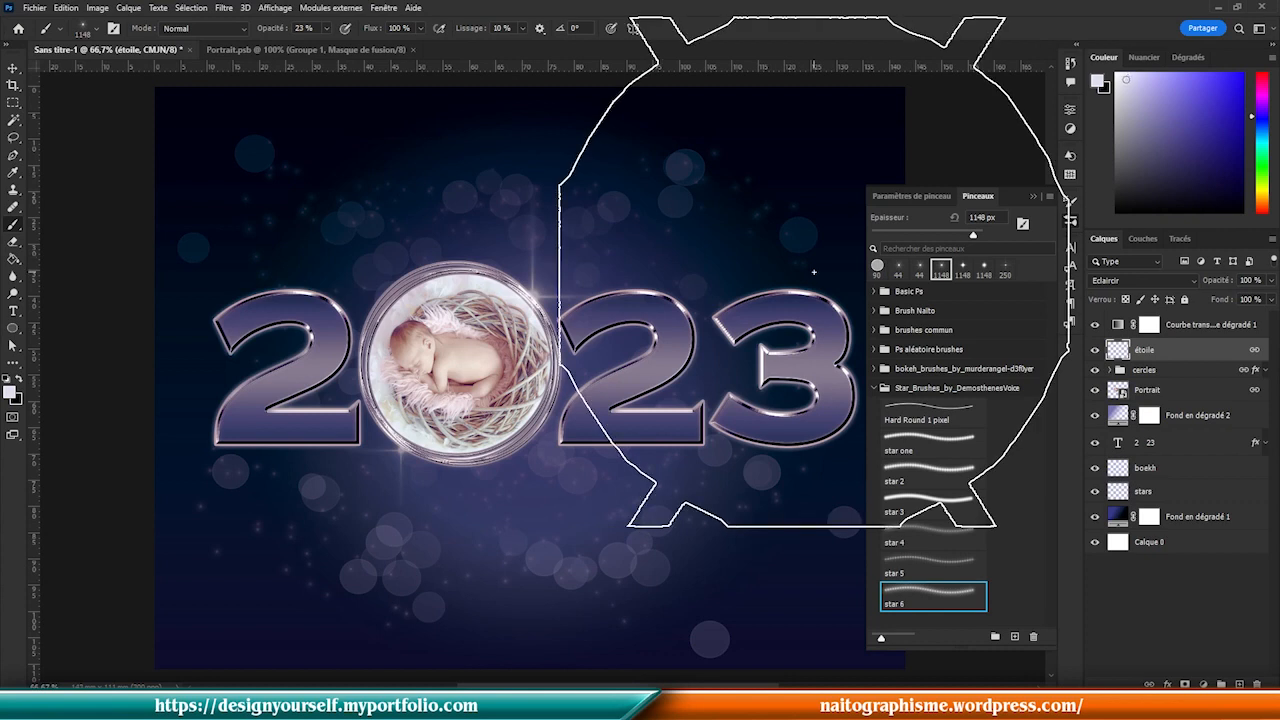
- Reduce the brush to 250 px and stamp star glints on the 3 and on the top edge of the first 2
{"action": "key", "text": "bracketleft"}
{"action": "key", "text": "bracketleft"}
{"action": "key", "text": "bracketleft"}
{"action": "key", "text": "bracketleft"}
{"action": "key", "text": "bracketleft"}
{"action": "key", "text": "bracketleft"}
{"action": "key", "text": "bracketleft"}
{"action": "key", "text": "bracketleft"}
{"action": "key", "text": "bracketleft"}
{"action": "key", "text": "bracketleft"}
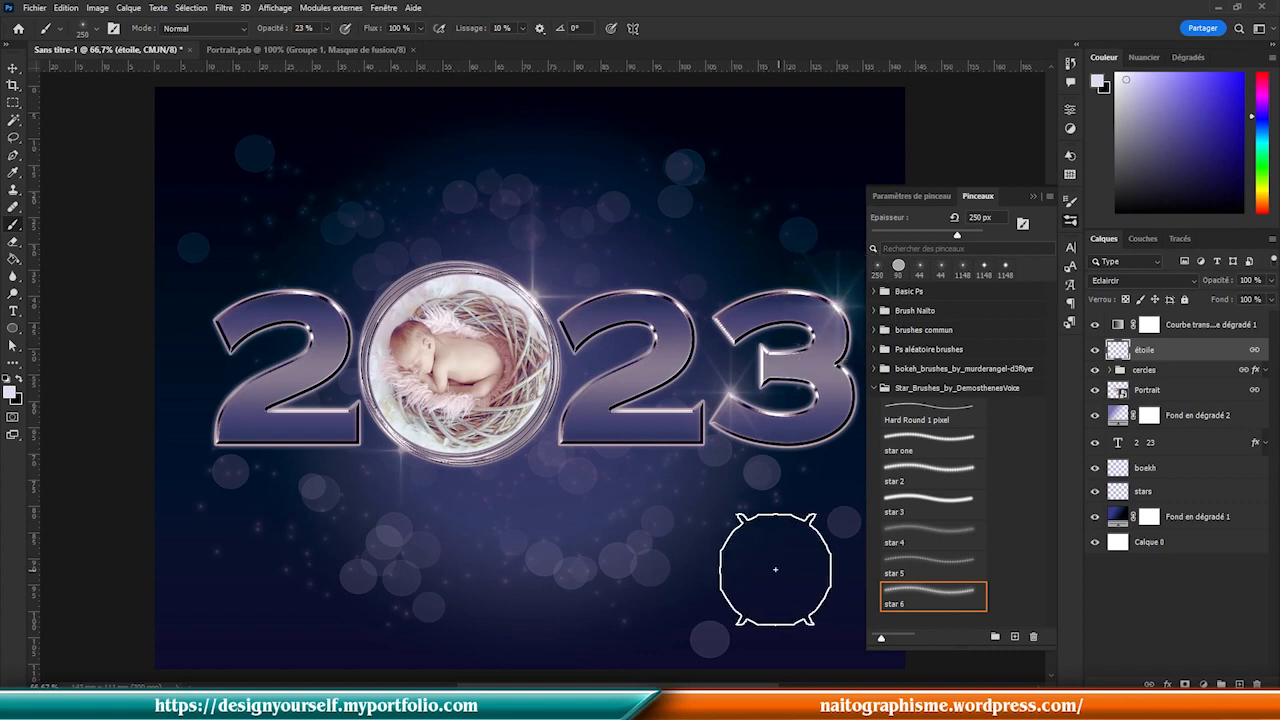
{"action": "left_click", "coordinate": [301, 293]}
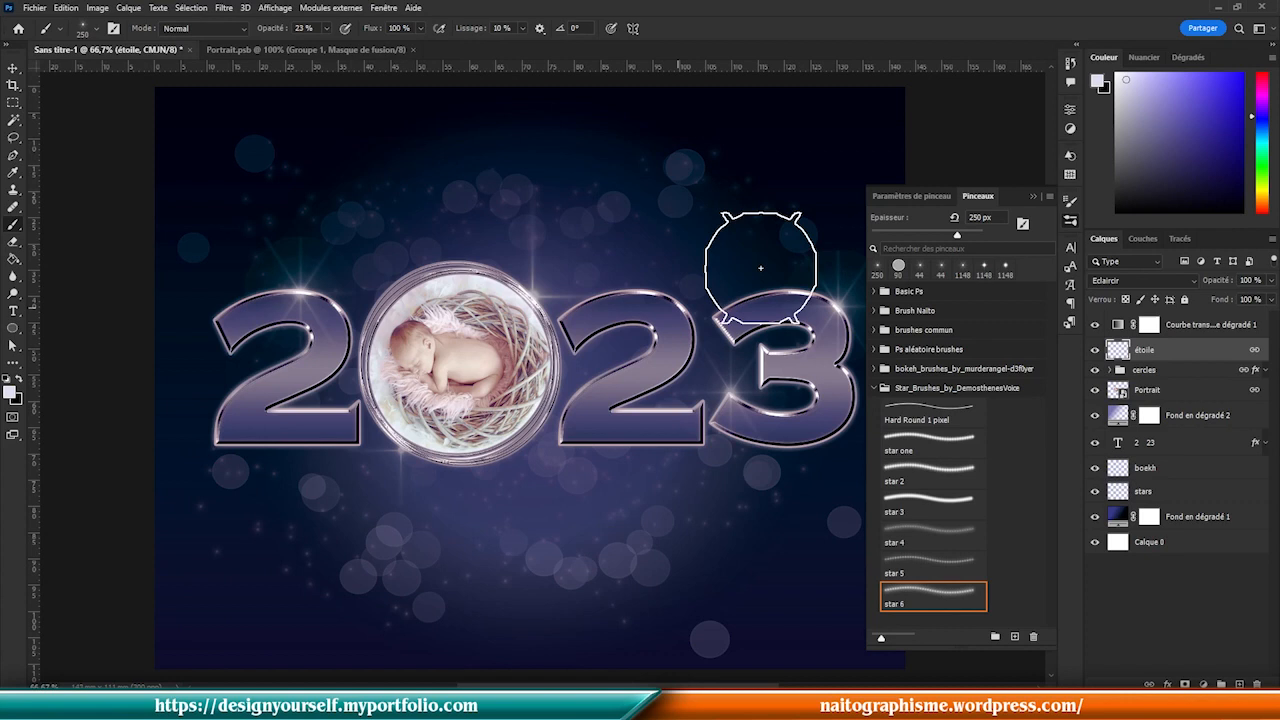
- Switch to the Move tool and deselect all layers to show the whole design unobstructed
{"action": "scroll", "coordinate": [750, 370], "scroll_direction": "down", "scroll_amount": 1}
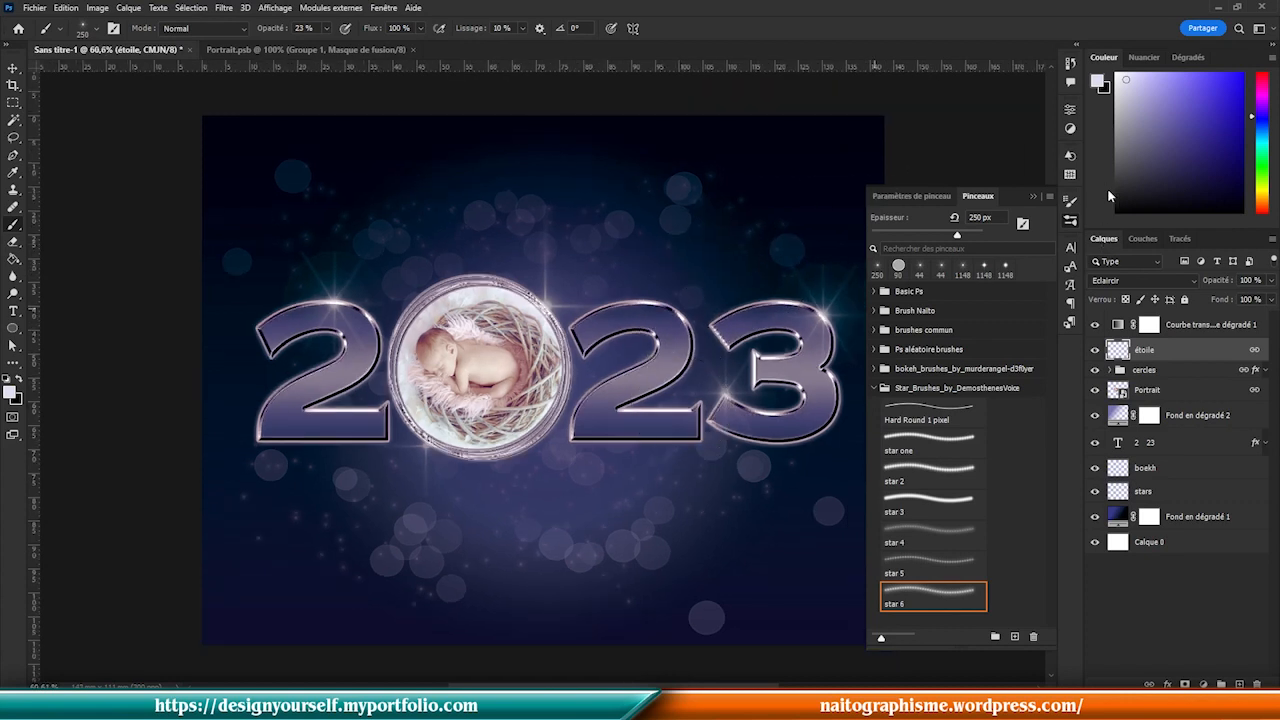
{"action": "left_click", "coordinate": [1070, 220]}
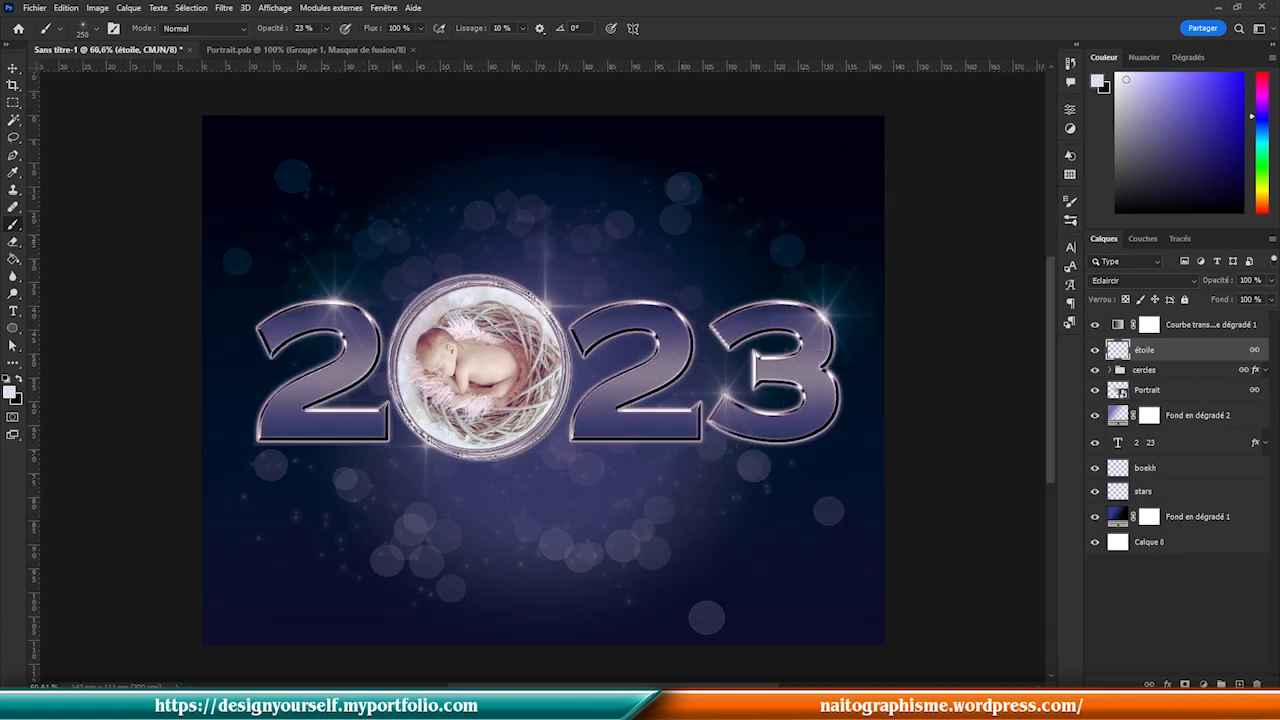
{"action": "left_click", "coordinate": [13, 68]}
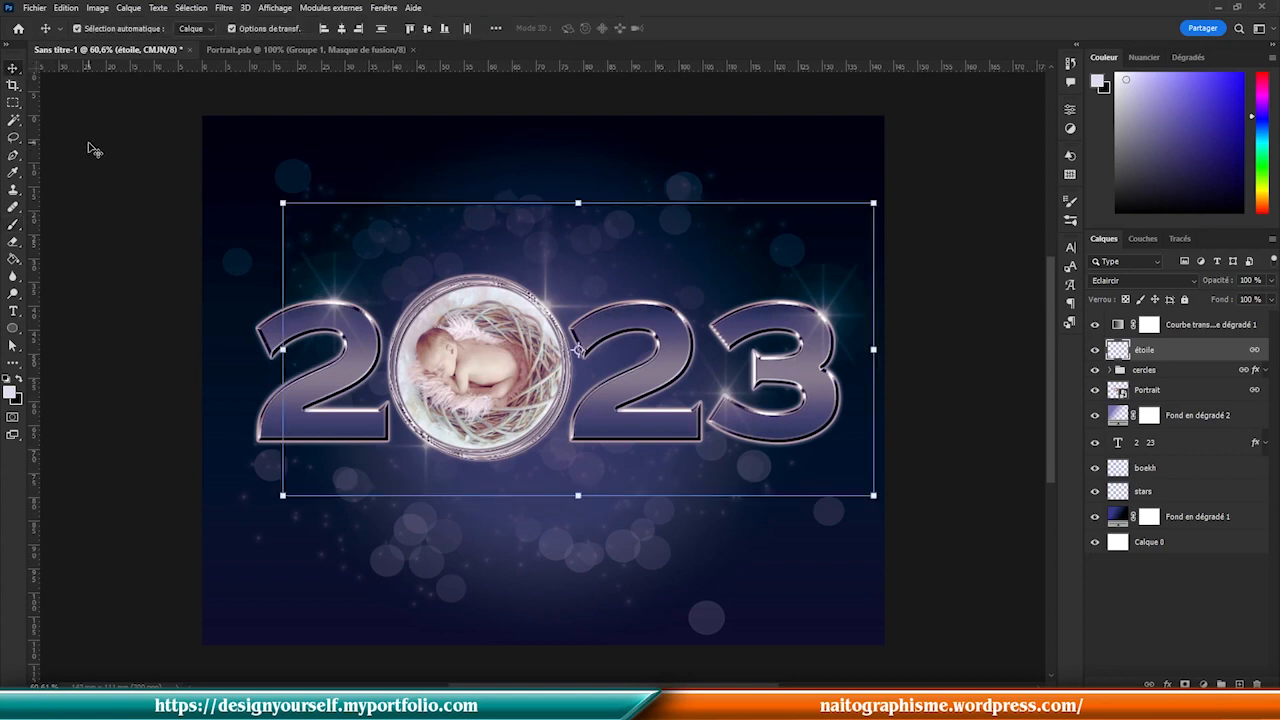
{"action": "left_click", "coordinate": [90, 148]}
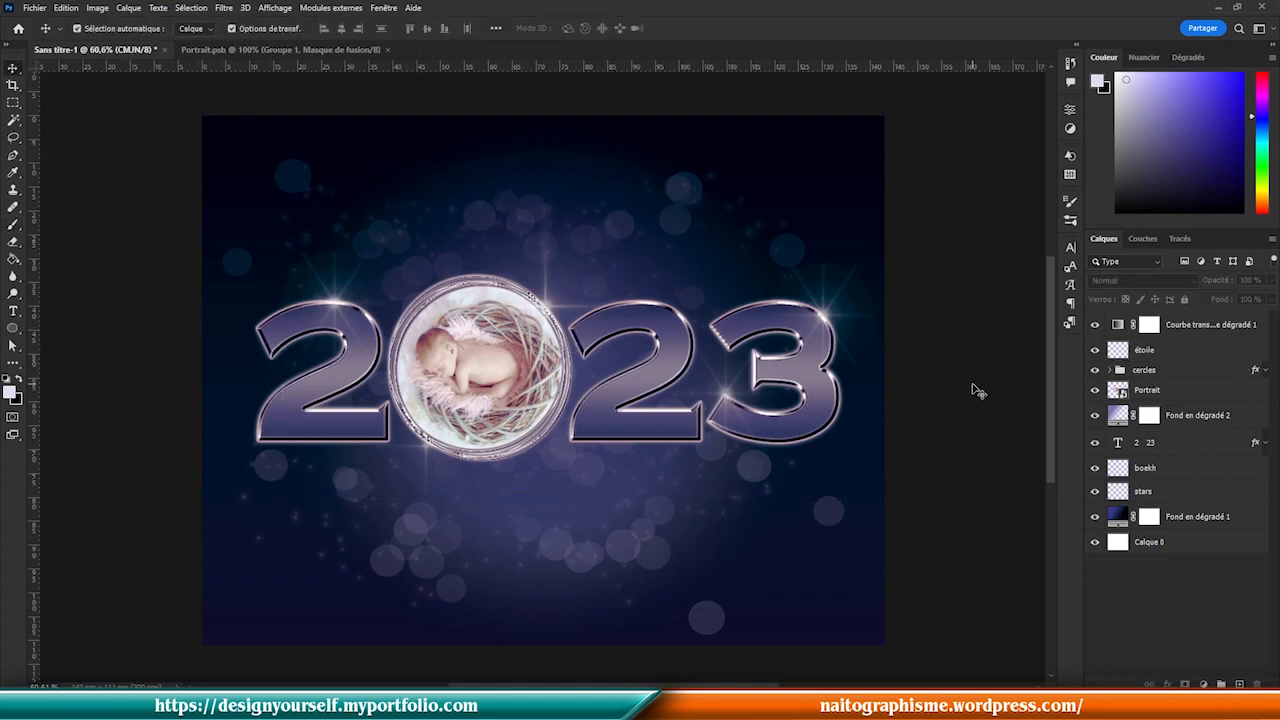